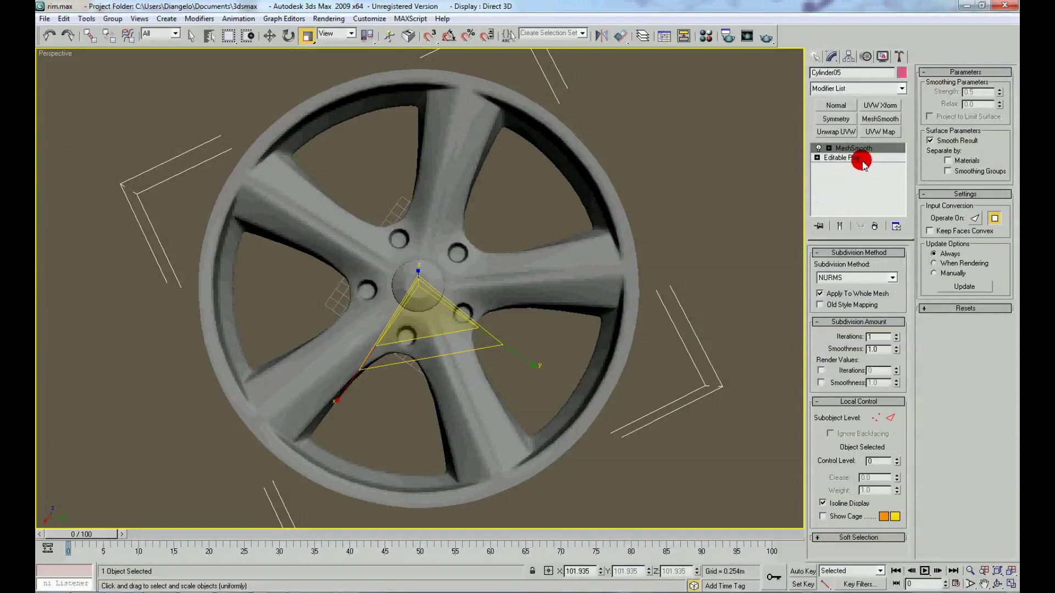
# Select the rim's outer border loop in Border sub-object mode
pyautogui.keyDown('alt'); pyautogui.moveTo(546, 266); pyautogui.dragTo(619, 286, button='middle'); pyautogui.keyUp('alt')
pyautogui.rightClick(619, 284)
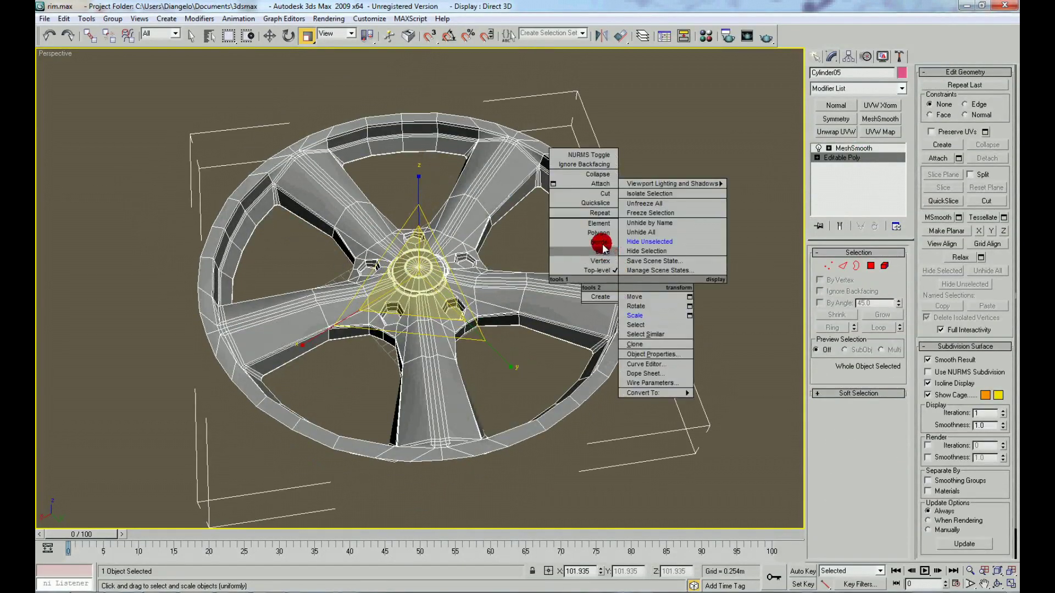
pyautogui.click(602, 247)
pyautogui.click(638, 290)
# Shift+Move the outer border down to extrude a new rim strip and adjust its height
pyautogui.rightClick(519, 304)
pyautogui.click(541, 314)
pyautogui.keyDown('alt'); pyautogui.moveTo(541, 315); pyautogui.dragTo(423, 197, button='middle'); pyautogui.keyUp('alt')
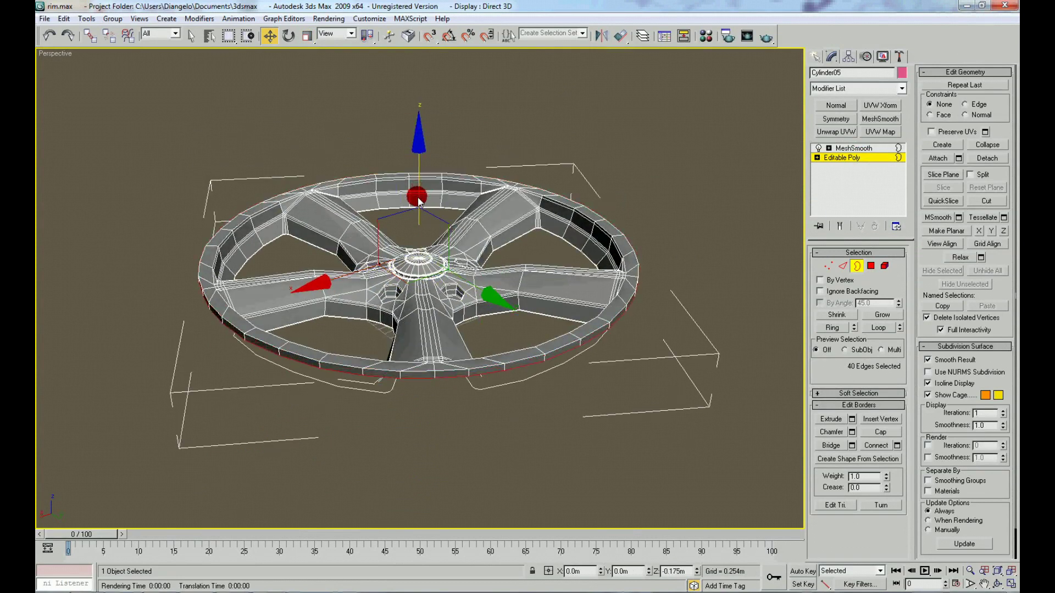
pyautogui.rightClick(429, 247)
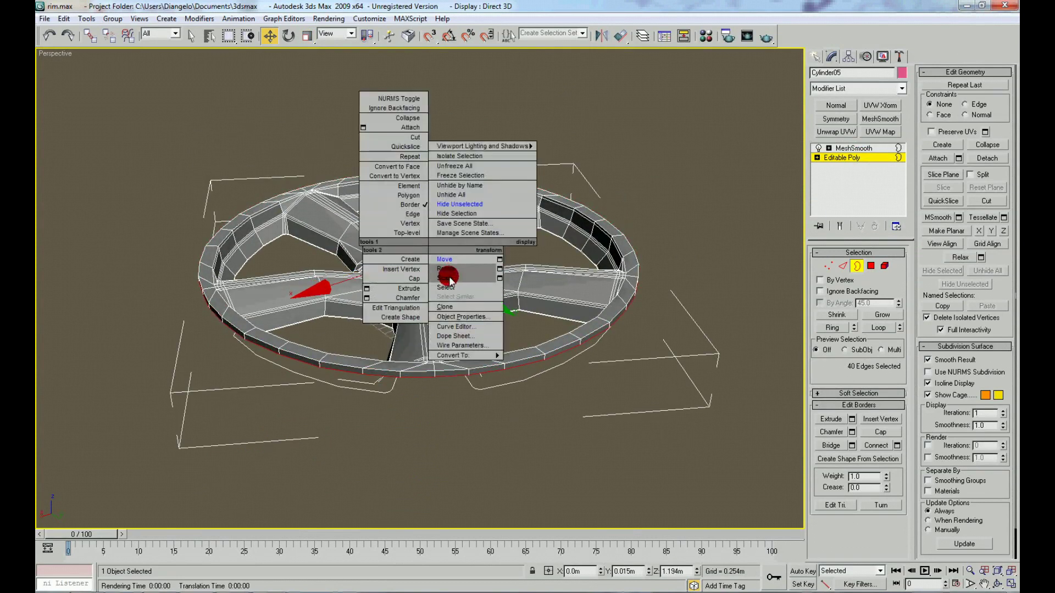
pyautogui.click(445, 278)
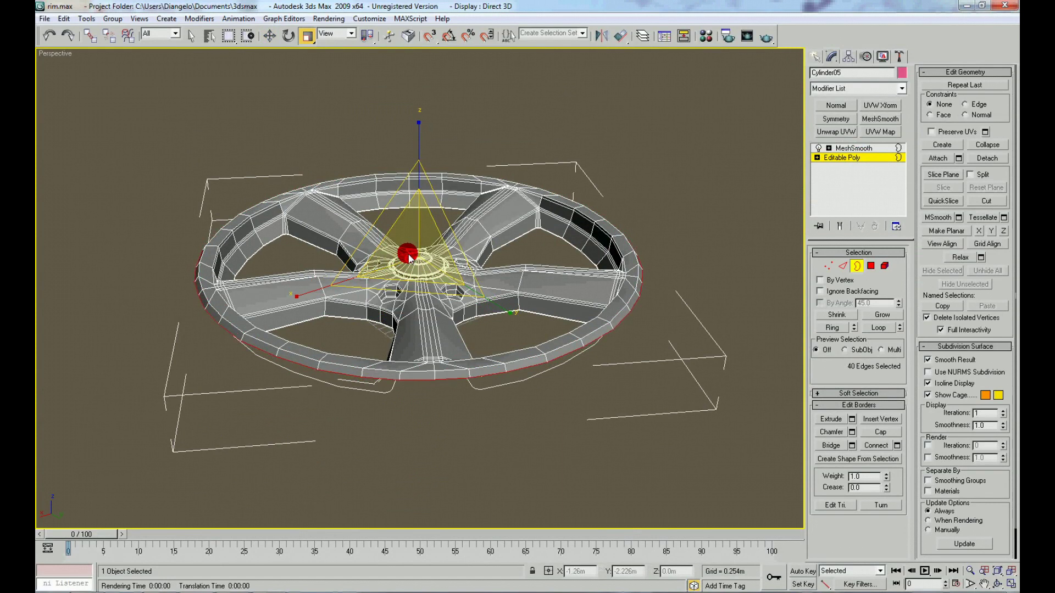
pyautogui.rightClick(413, 258)
pyautogui.click(434, 273)
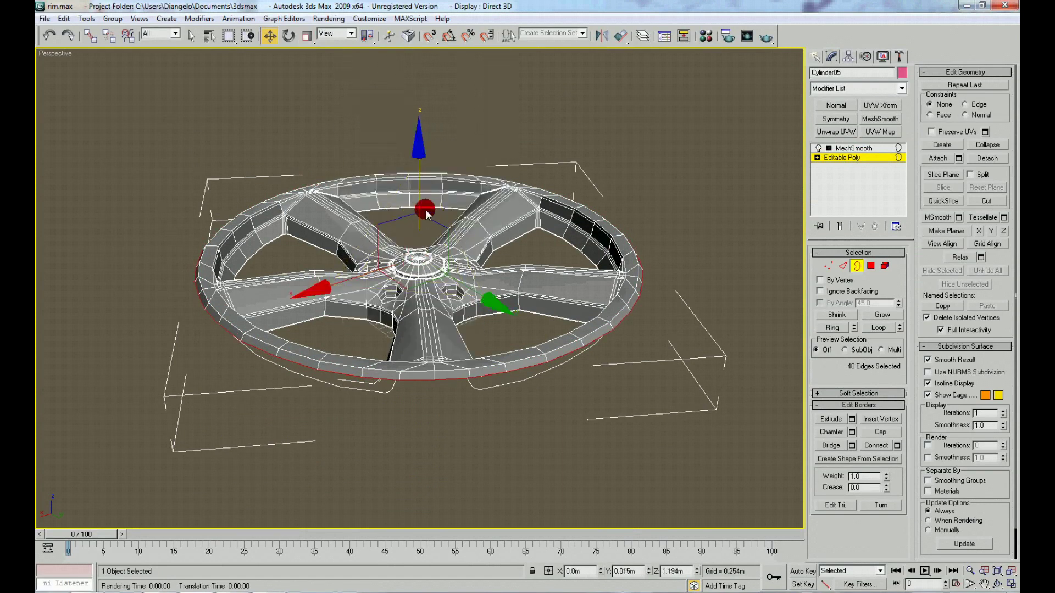
pyautogui.keyDown('shift'); pyautogui.moveTo(418, 203); pyautogui.dragTo(492, 248); pyautogui.keyUp('shift')
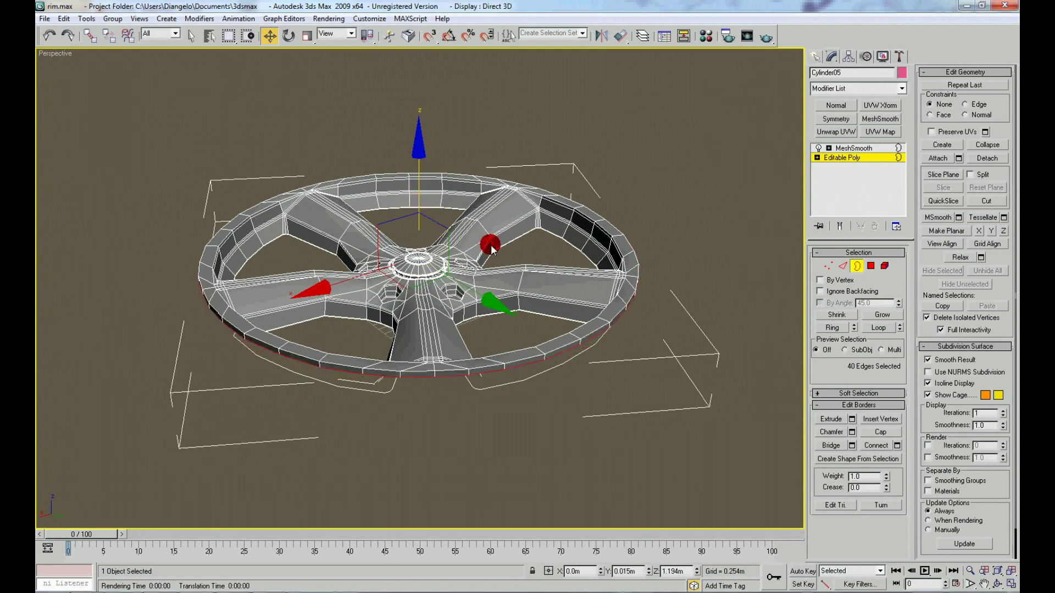
pyautogui.moveTo(417, 186); pyautogui.dragTo(415, 208)
# Scale the new border slightly smaller, then push it down to extend the rim wall
pyautogui.rightClick(415, 207)
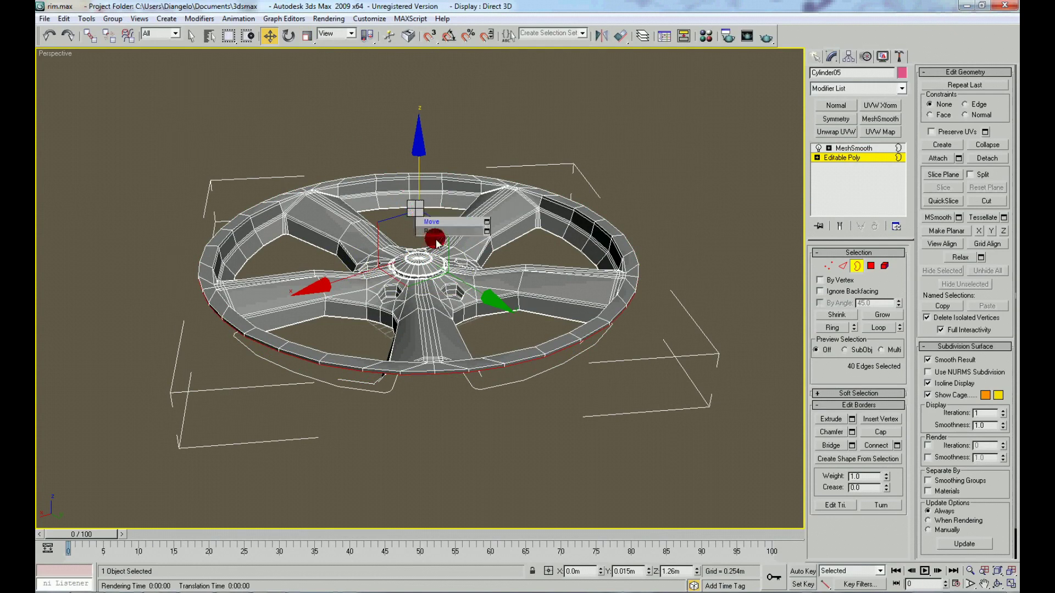
pyautogui.click(439, 241)
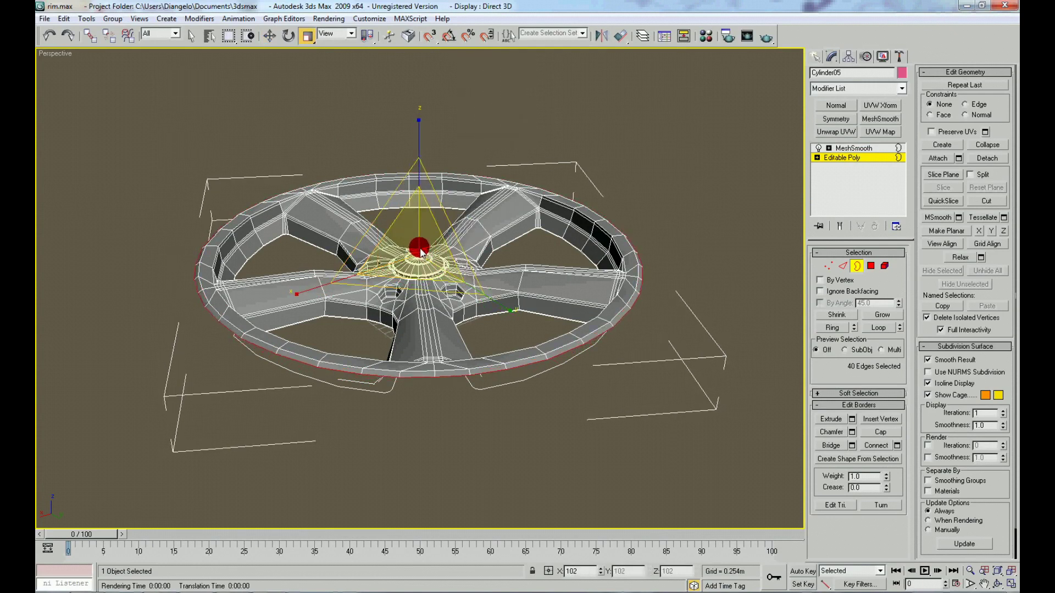
pyautogui.moveTo(421, 252); pyautogui.dragTo(421, 253)
pyautogui.rightClick(419, 254)
pyautogui.click(419, 254)
pyautogui.rightClick(419, 254)
pyautogui.click(426, 266)
pyautogui.rightClick(426, 266)
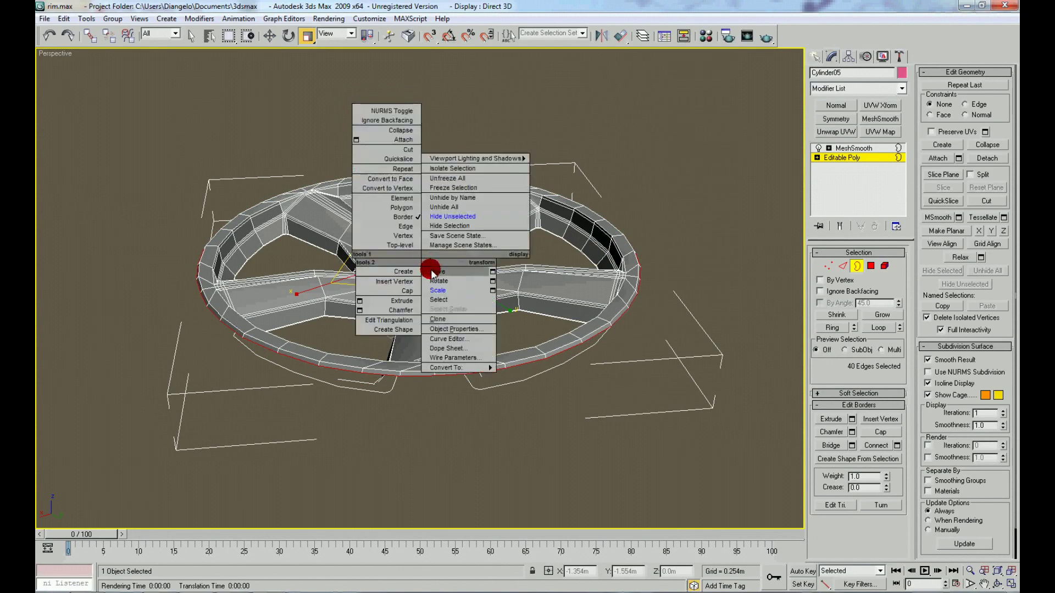
pyautogui.click(442, 270)
pyautogui.moveTo(413, 207); pyautogui.dragTo(435, 274)
# Scale the bottom border to 103% and pull it further down to deepen the barrel
pyautogui.click(437, 273)
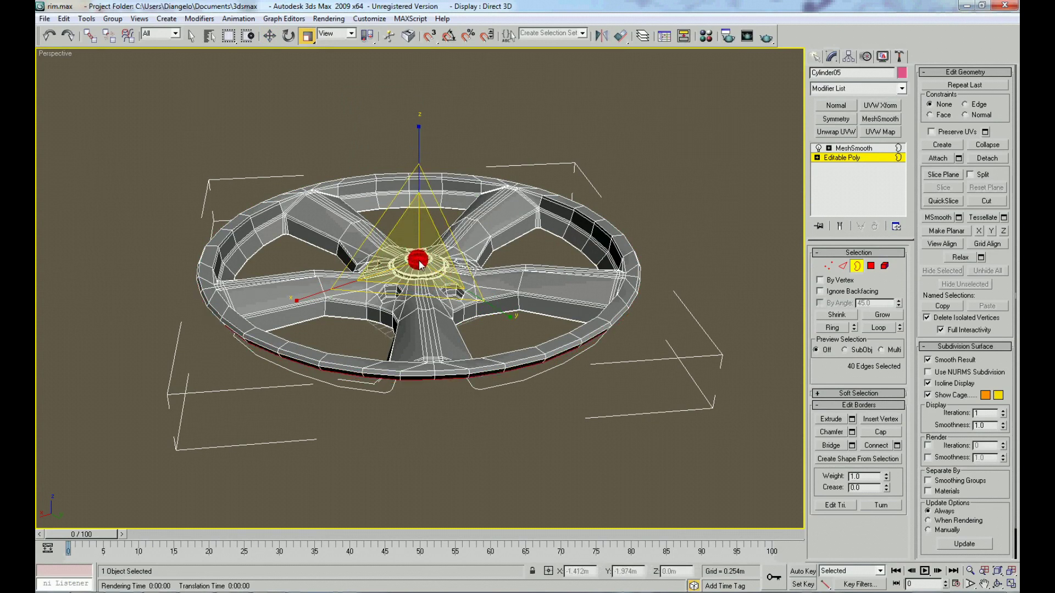
pyautogui.rightClick(420, 266)
pyautogui.click(439, 271)
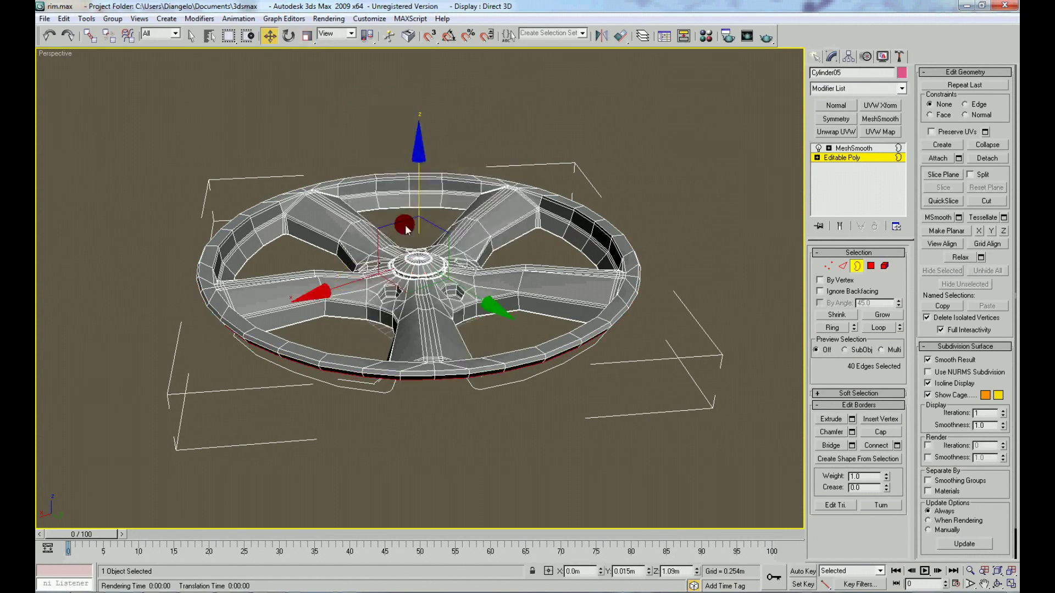
pyautogui.moveTo(418, 202); pyautogui.dragTo(417, 206)
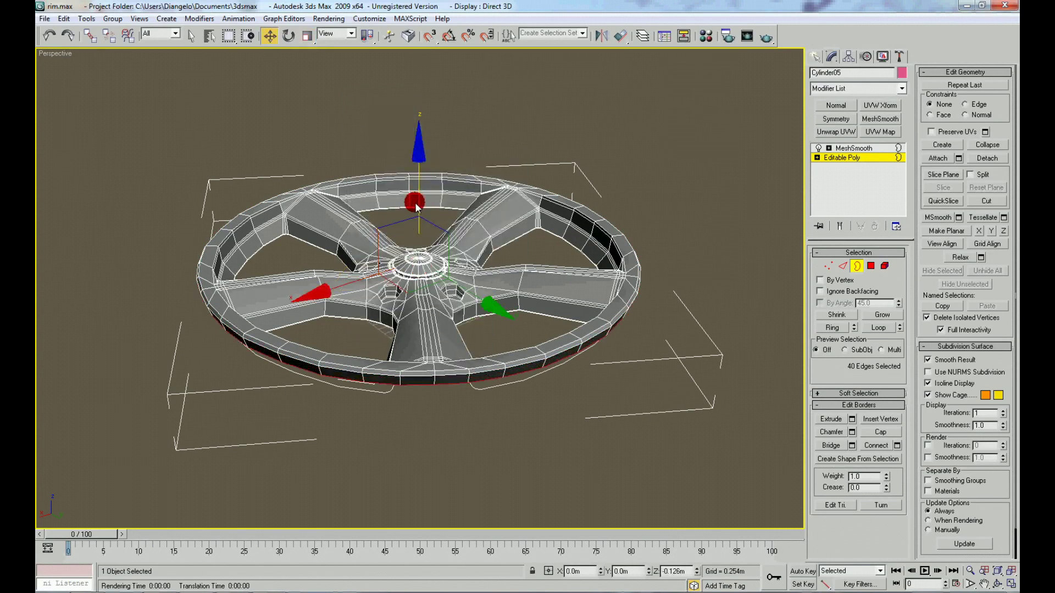
pyautogui.rightClick(425, 269)
pyautogui.click(439, 291)
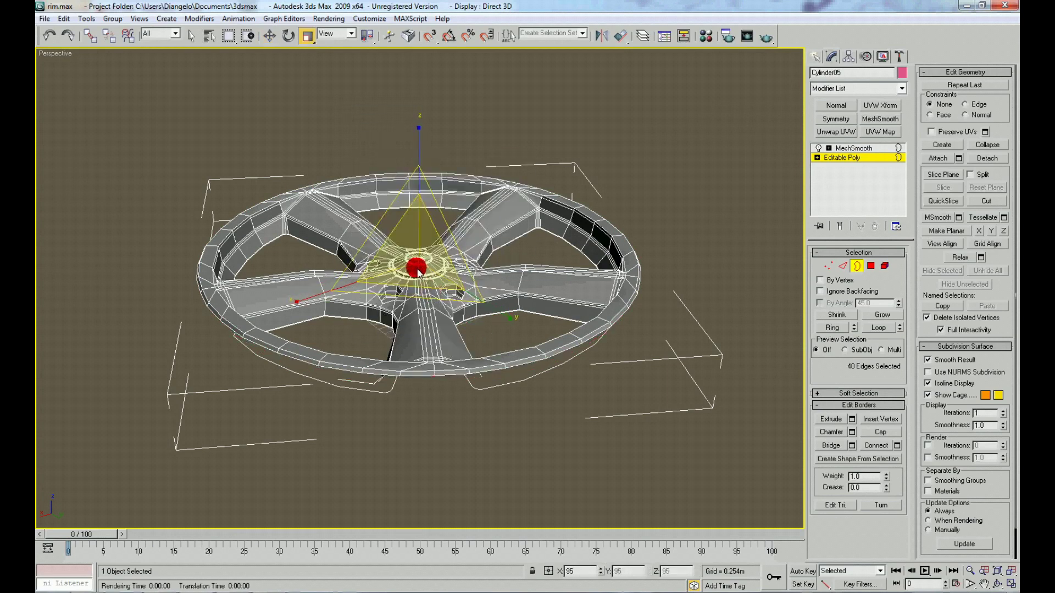
pyautogui.press('w')
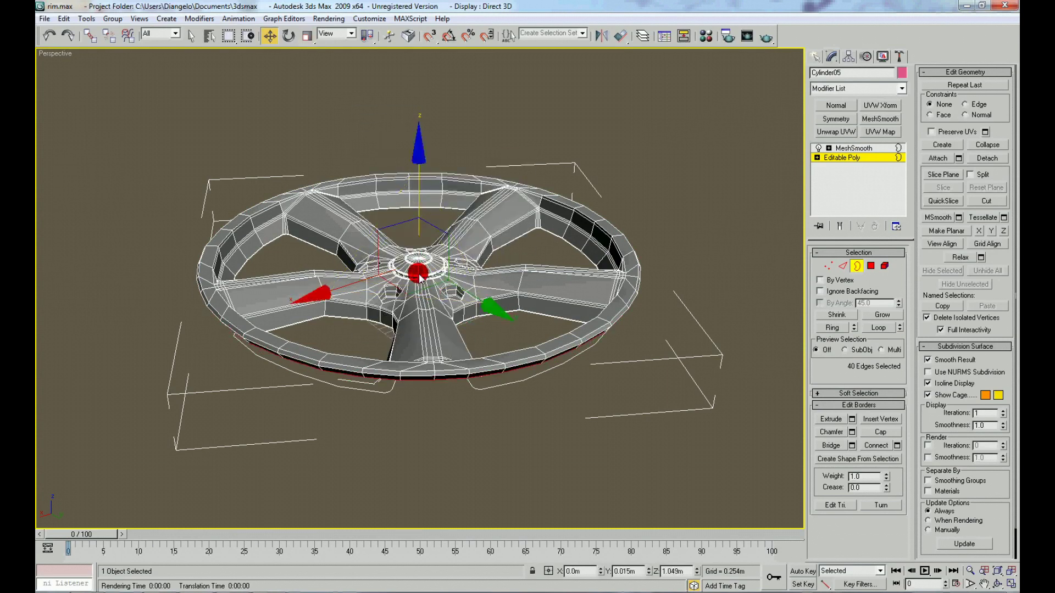
pyautogui.scroll(-3, 418, 275)
pyautogui.moveTo(418, 203); pyautogui.dragTo(406, 291)
# Scale the rim's bottom border outward to flare the barrel base
pyautogui.rightClick(423, 308)
pyautogui.click(433, 336)
pyautogui.moveTo(419, 345); pyautogui.dragTo(417, 344)
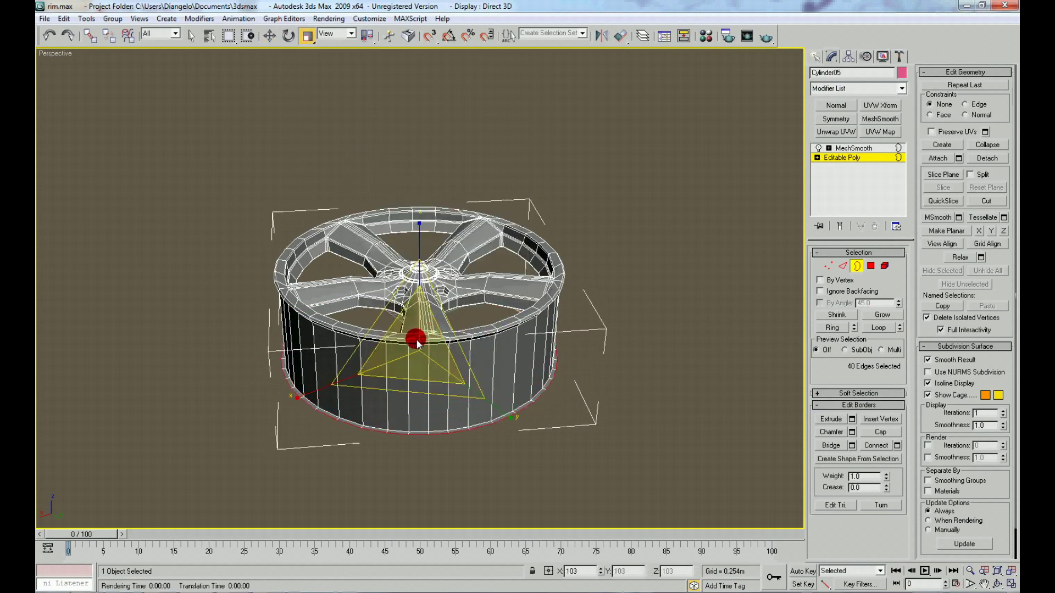
pyautogui.moveTo(416, 344); pyautogui.dragTo(418, 344)
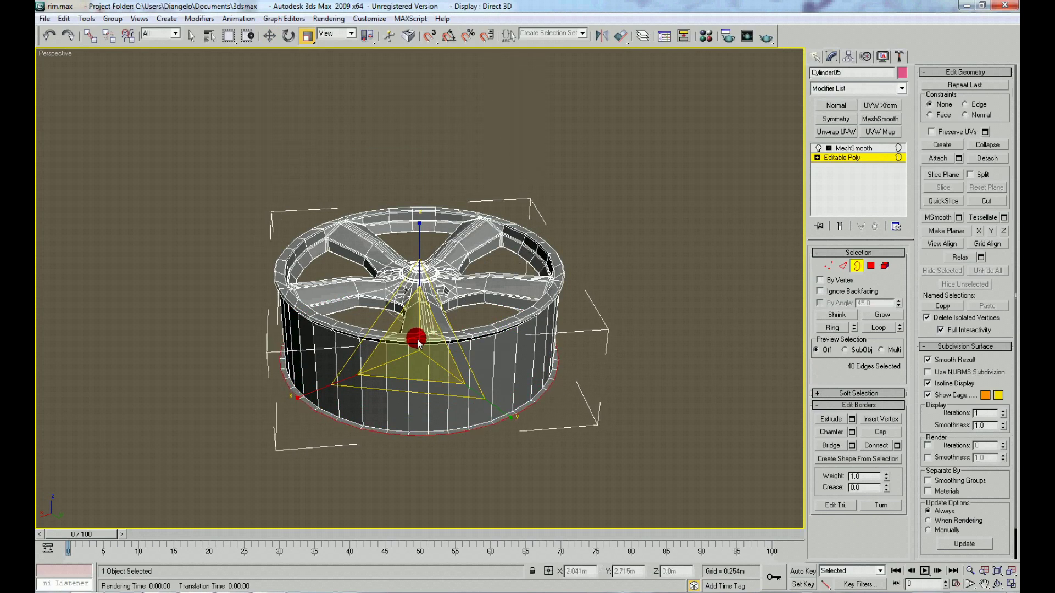
pyautogui.rightClick(418, 346)
pyautogui.press('Escape')
# Shift+Move the bottom border further down to lengthen the barrel
pyautogui.rightClick(422, 312)
pyautogui.click(425, 317)
pyautogui.moveTo(420, 294); pyautogui.dragTo(422, 300)
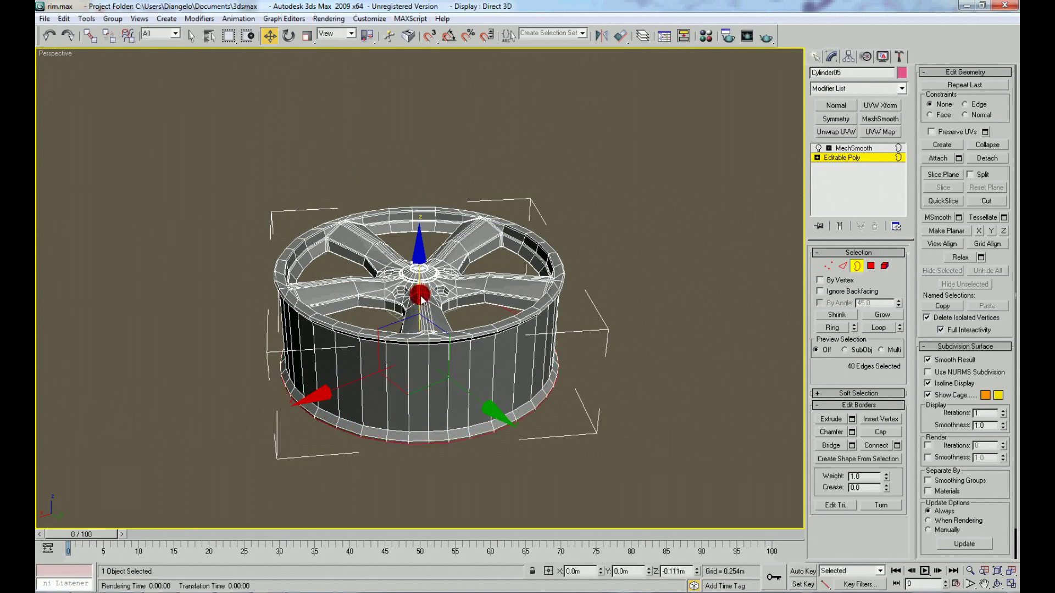
pyautogui.rightClick(426, 369)
pyautogui.click(421, 384)
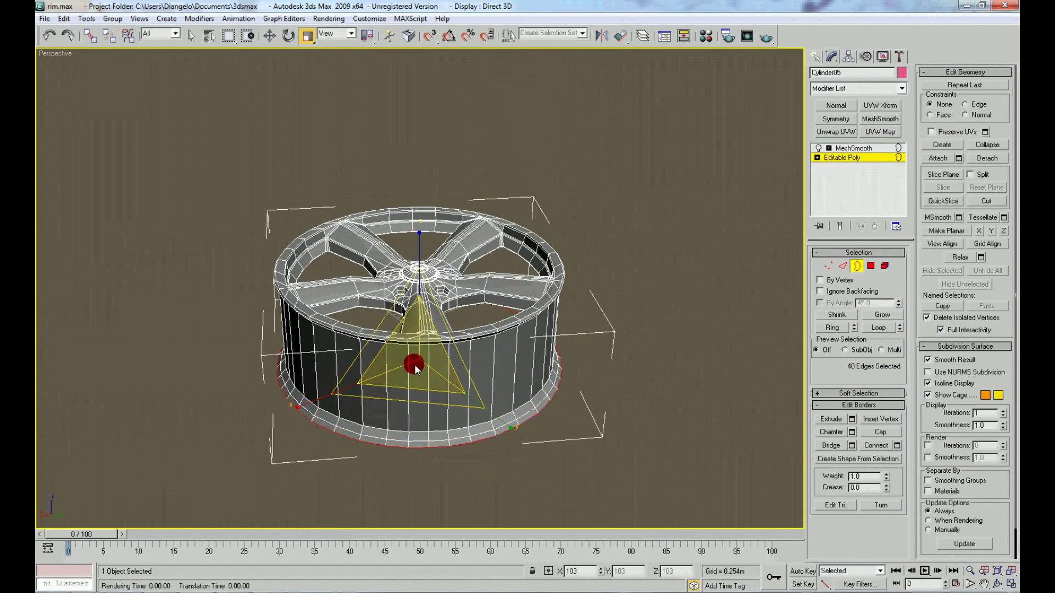
pyautogui.rightClick(419, 357)
pyautogui.click(434, 362)
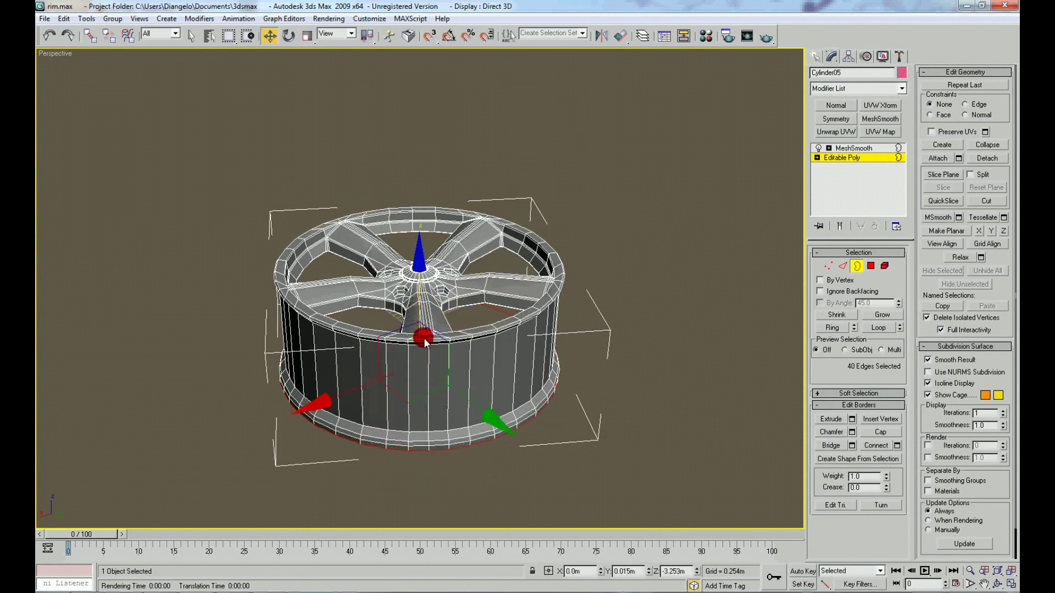
# Orbit below the wheel and test-scale the back border ring, cancelling the change
pyautogui.keyDown('alt'); pyautogui.moveTo(421, 311); pyautogui.dragTo(434, 291, button='middle'); pyautogui.keyUp('alt')
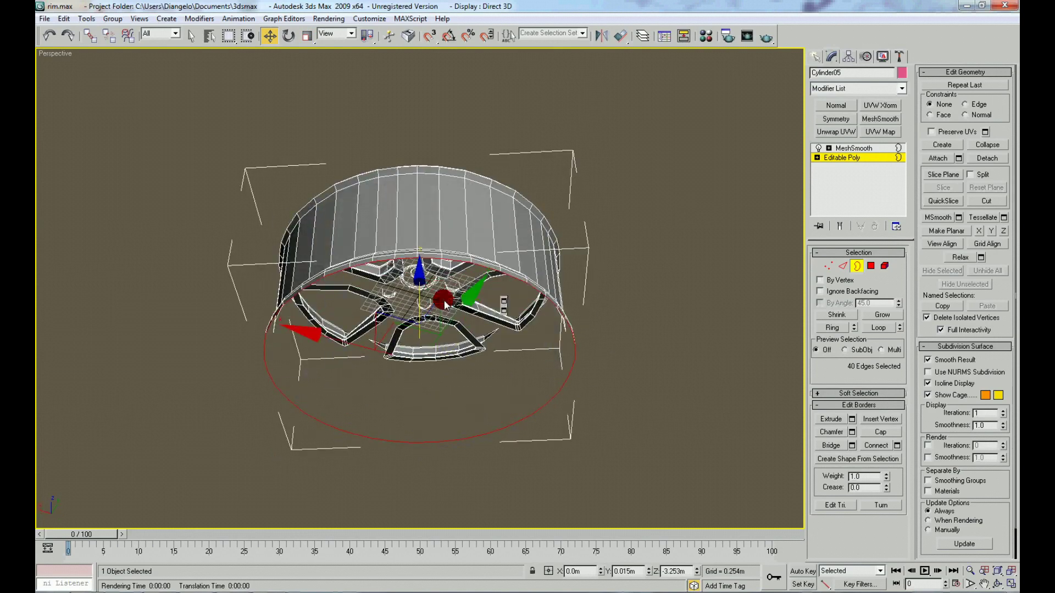
pyautogui.rightClick(444, 305)
pyautogui.click(434, 329)
pyautogui.moveTo(423, 342); pyautogui.dragTo(427, 347)
pyautogui.rightClick(427, 343)
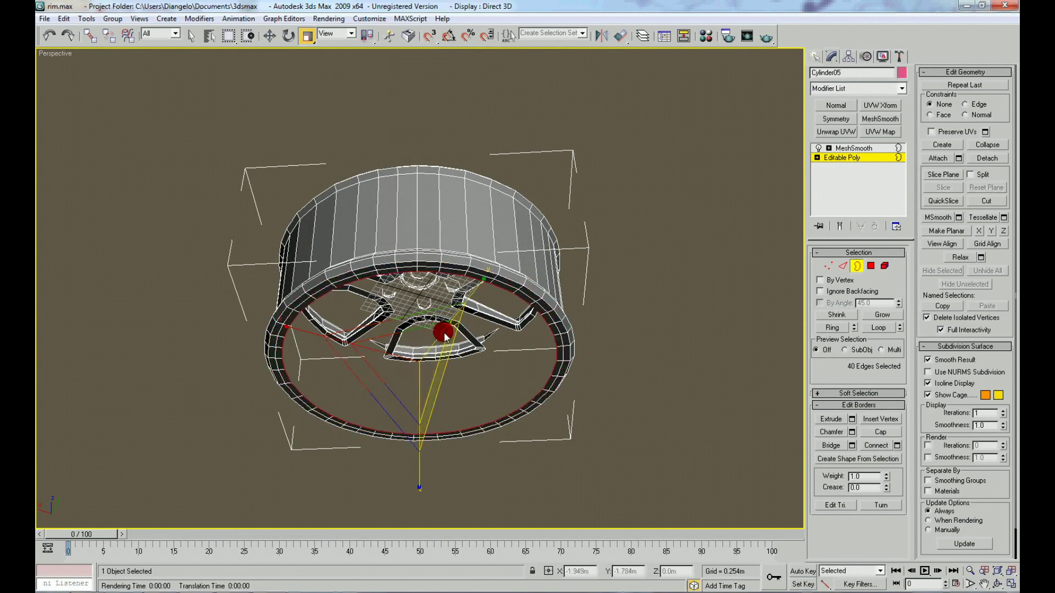
pyautogui.rightClick(449, 343)
pyautogui.press('Escape')
# Extrude new faces from the back border ring to complete the barrel wall, then deselect
pyautogui.rightClick(448, 342)
pyautogui.click(464, 350)
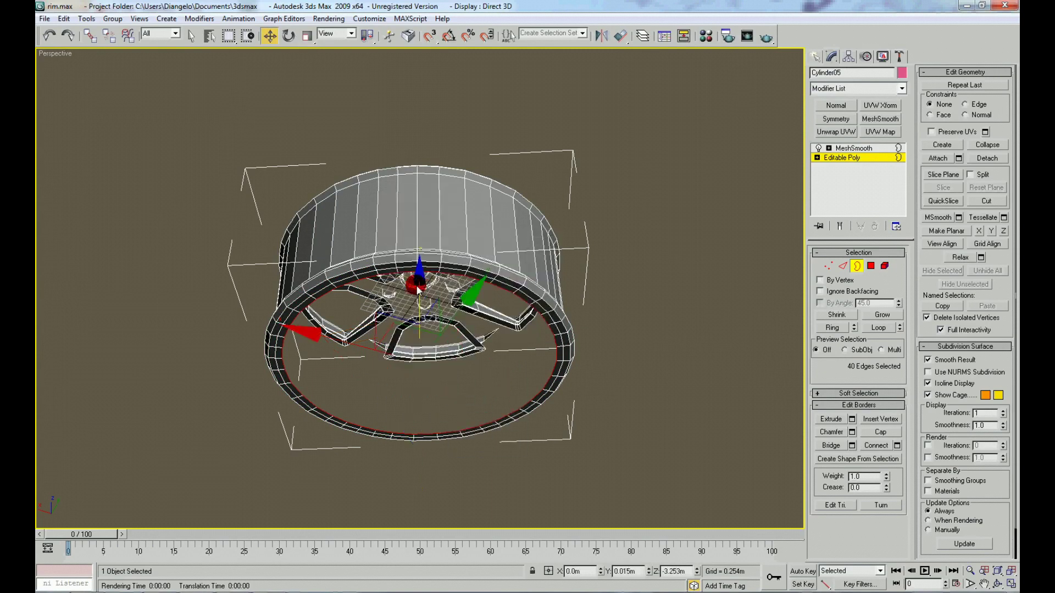
pyautogui.moveTo(417, 287)
pyautogui.keyDown('shift'); pyautogui.mouseDown()
pyautogui.moveTo(423, 218)
pyautogui.moveTo(427, 422)
pyautogui.moveTo(418, 361)
pyautogui.mouseUp(); pyautogui.keyUp('shift')
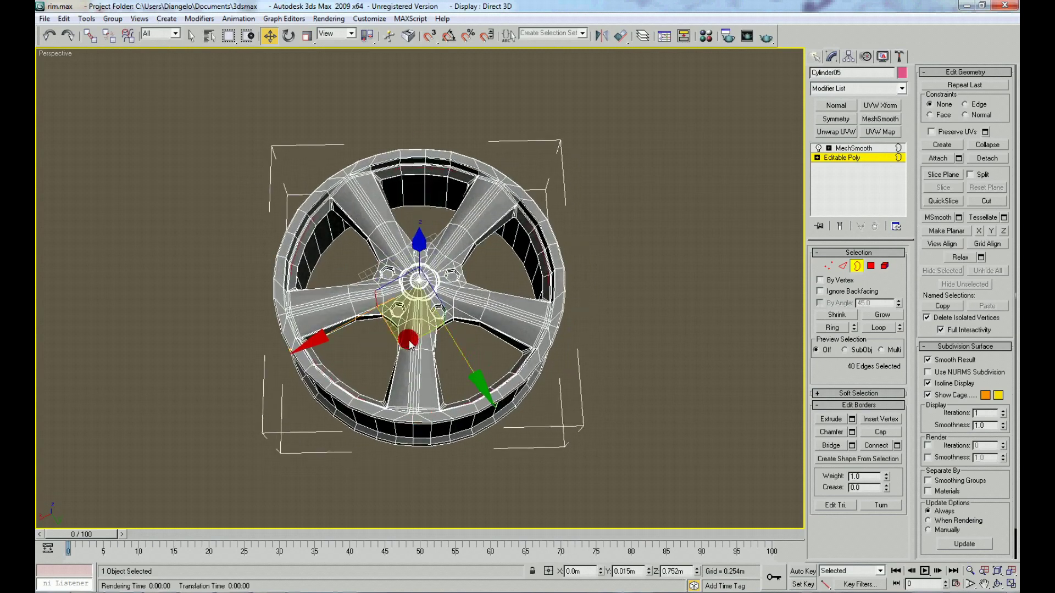
pyautogui.press('r')
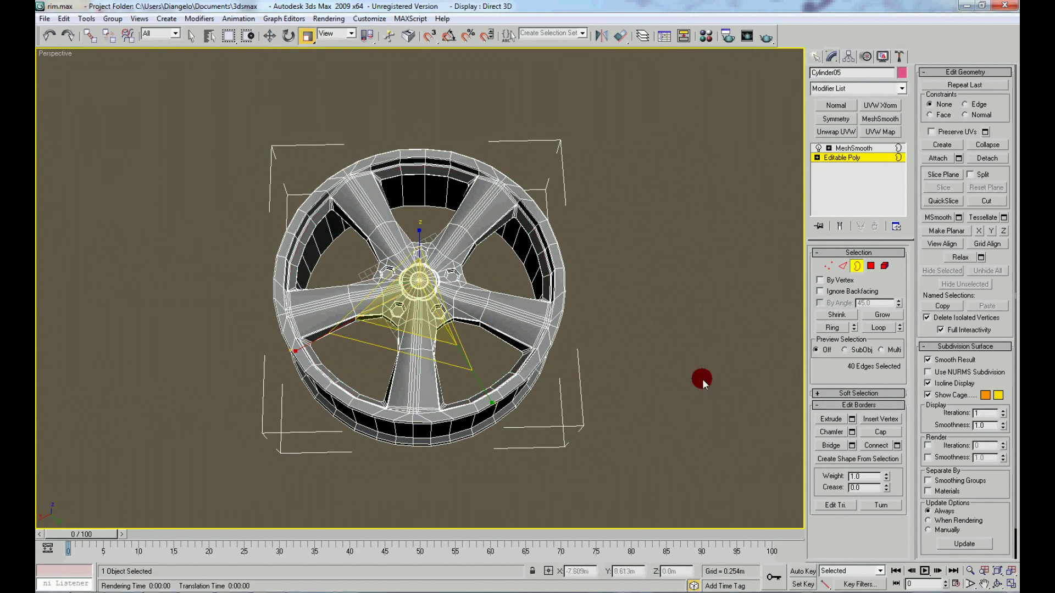
pyautogui.click(702, 378)
pyautogui.moveTo(702, 378)
pyautogui.keyDown('alt'); pyautogui.mouseDown(button='middle')
pyautogui.moveTo(465, 345)
pyautogui.moveTo(464, 381)
pyautogui.moveTo(487, 348)
pyautogui.moveTo(473, 490)
pyautogui.moveTo(580, 276)
pyautogui.mouseUp(button='middle'); pyautogui.keyUp('alt')
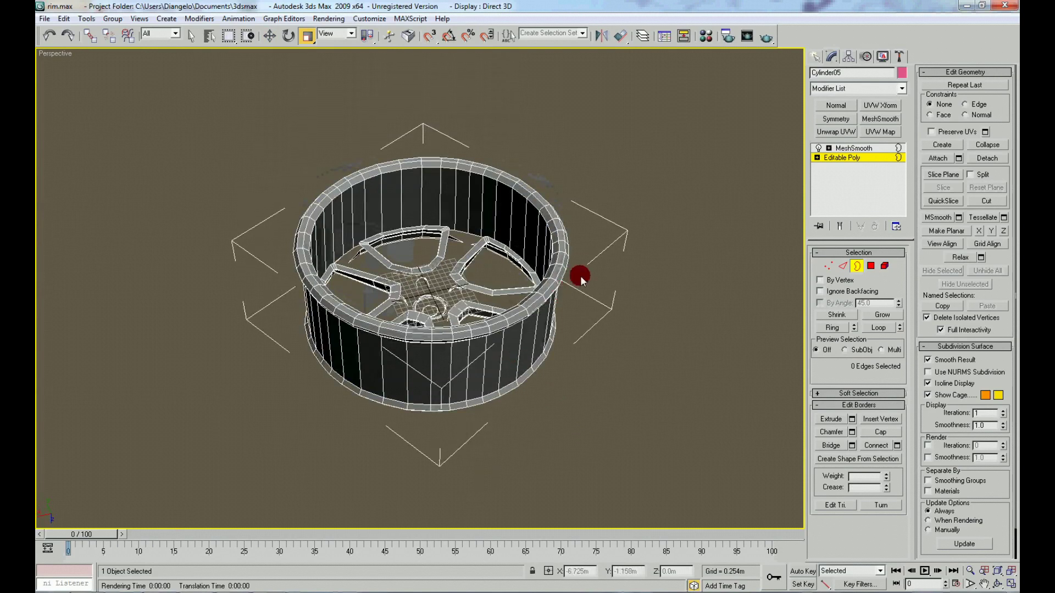
# Select edges along the barrel lip in Edge mode and expand them to full loops
pyautogui.scroll(5, 580, 276)
pyautogui.rightClick(656, 265)
pyautogui.click(631, 234)
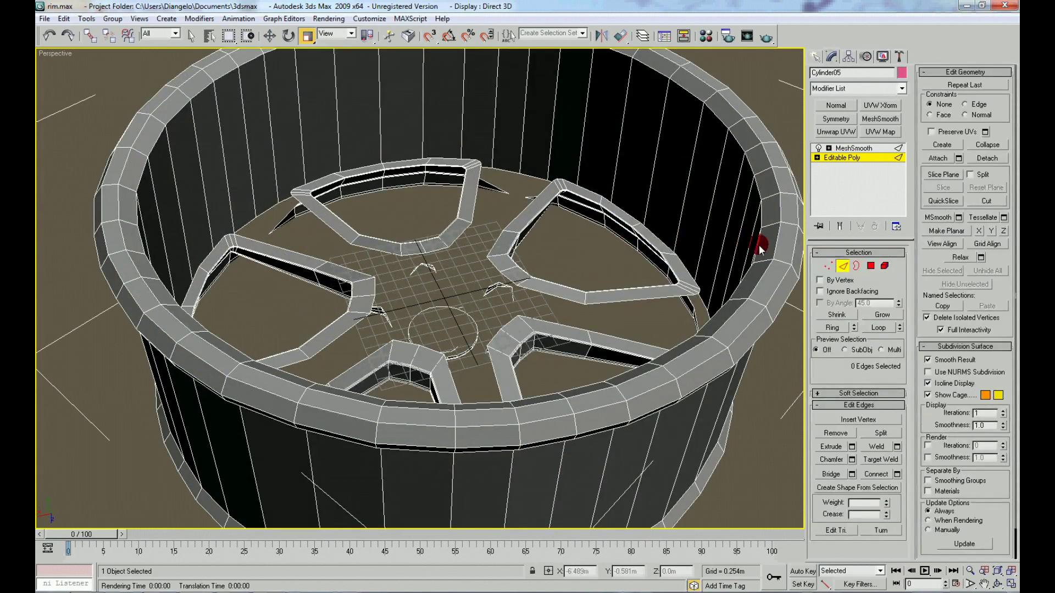
pyautogui.click(759, 245)
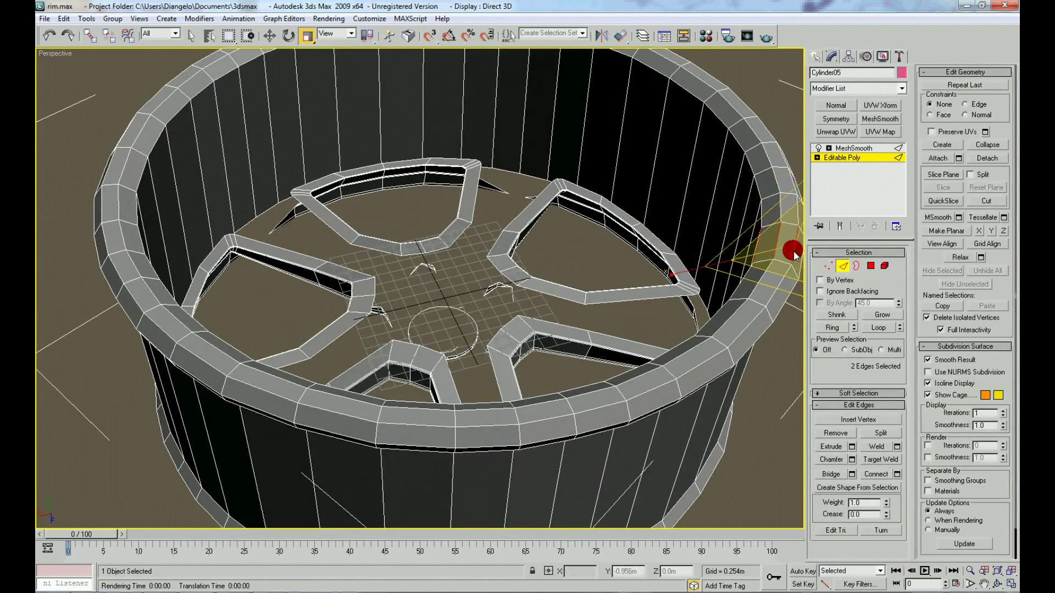
pyautogui.keyDown('alt'); pyautogui.moveTo(661, 360); pyautogui.dragTo(640, 287, button='middle'); pyautogui.keyUp('alt')
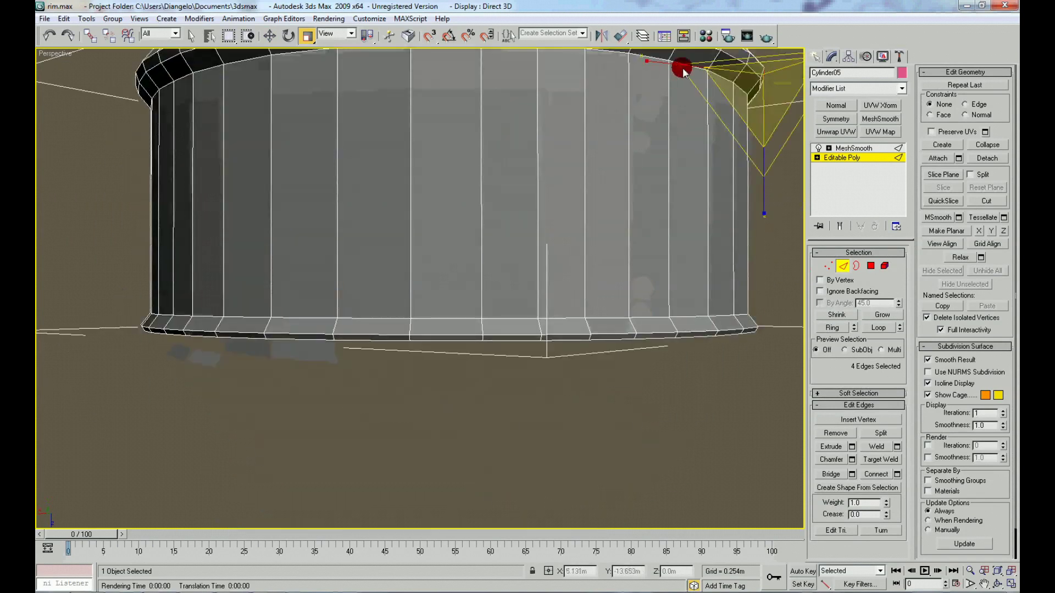
pyautogui.keyDown('ctrl'); pyautogui.click(691, 66); pyautogui.keyUp('ctrl')
pyautogui.keyDown('ctrl'); pyautogui.click(694, 292); pyautogui.keyUp('ctrl')
pyautogui.keyDown('ctrl'); pyautogui.click(691, 334); pyautogui.keyUp('ctrl')
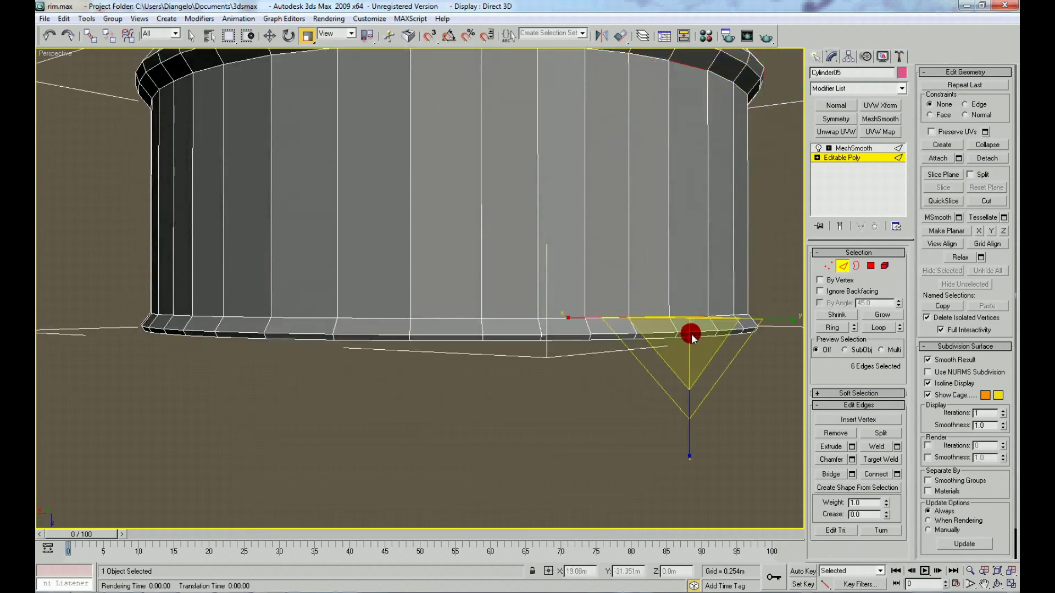
pyautogui.keyDown('ctrl'); pyautogui.click(695, 339); pyautogui.keyUp('ctrl')
pyautogui.click(877, 328)
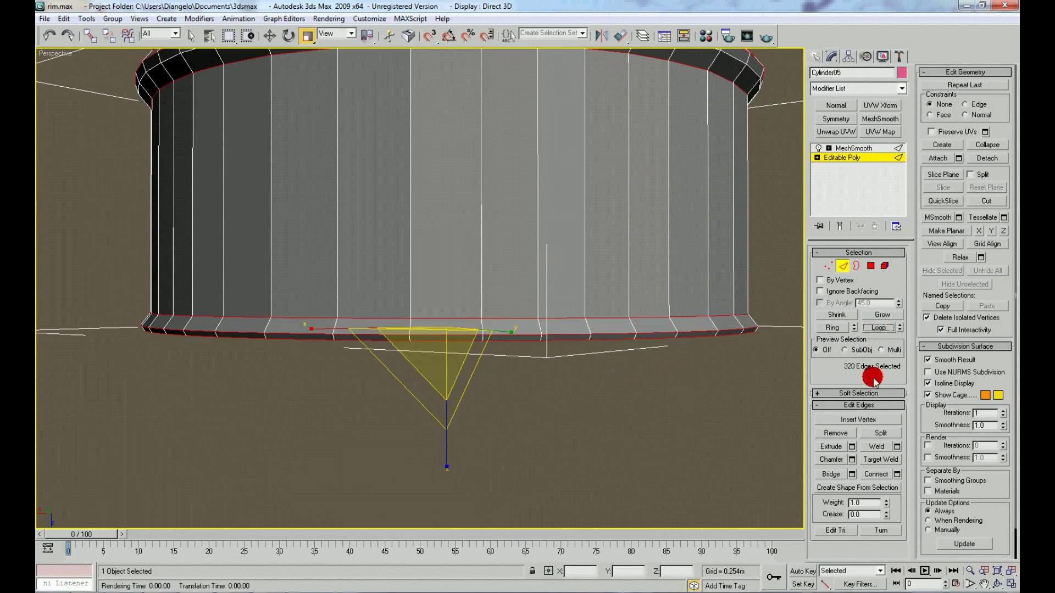
# Chamfer the lip loops with 2 segments and return to the top-level object
pyautogui.click(850, 459)
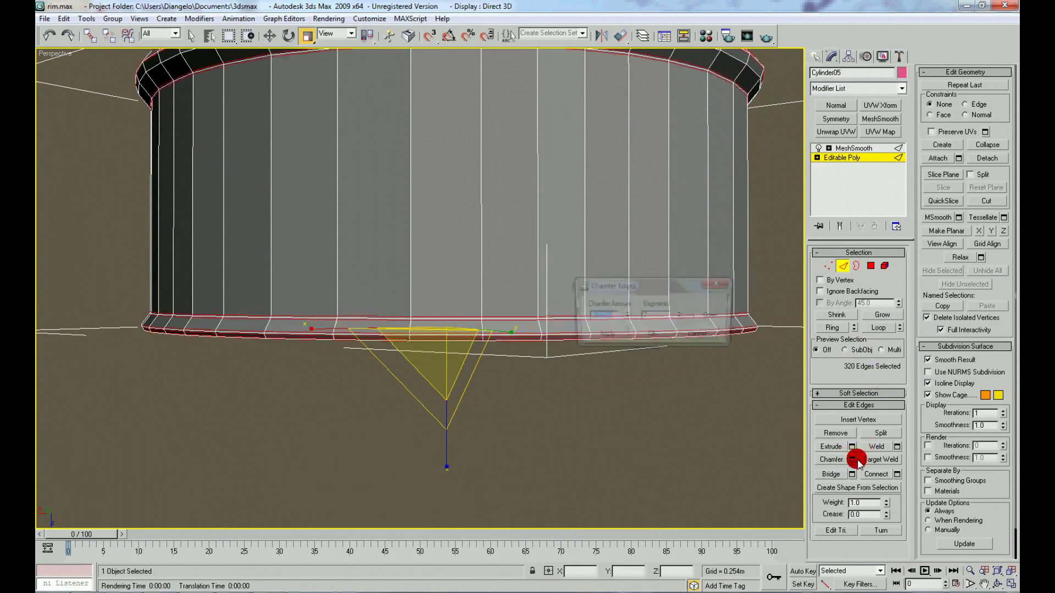
pyautogui.click(658, 335)
pyautogui.rightClick(641, 349)
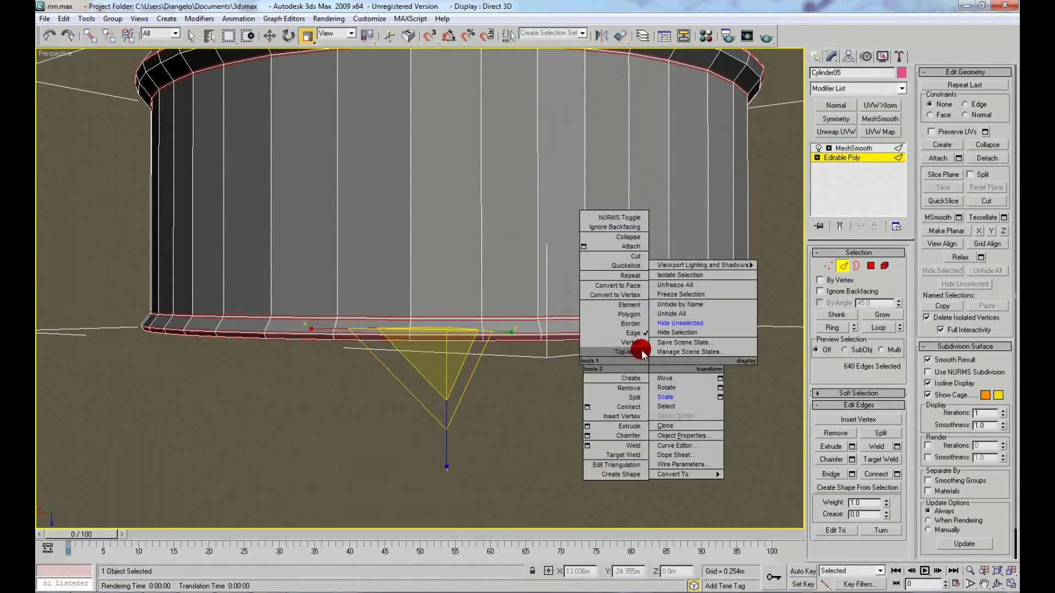
pyautogui.click(640, 348)
pyautogui.click(667, 407)
pyautogui.moveTo(667, 407)
pyautogui.keyDown('alt'); pyautogui.mouseDown(button='middle')
pyautogui.moveTo(652, 350)
pyautogui.moveTo(665, 359)
pyautogui.moveTo(594, 370)
pyautogui.moveTo(596, 394)
pyautogui.moveTo(605, 332)
pyautogui.mouseUp(button='middle'); pyautogui.keyUp('alt')
# Zoom and orbit around the wheel to inspect the rim from an angled top view
pyautogui.scroll(-3, 589, 338)
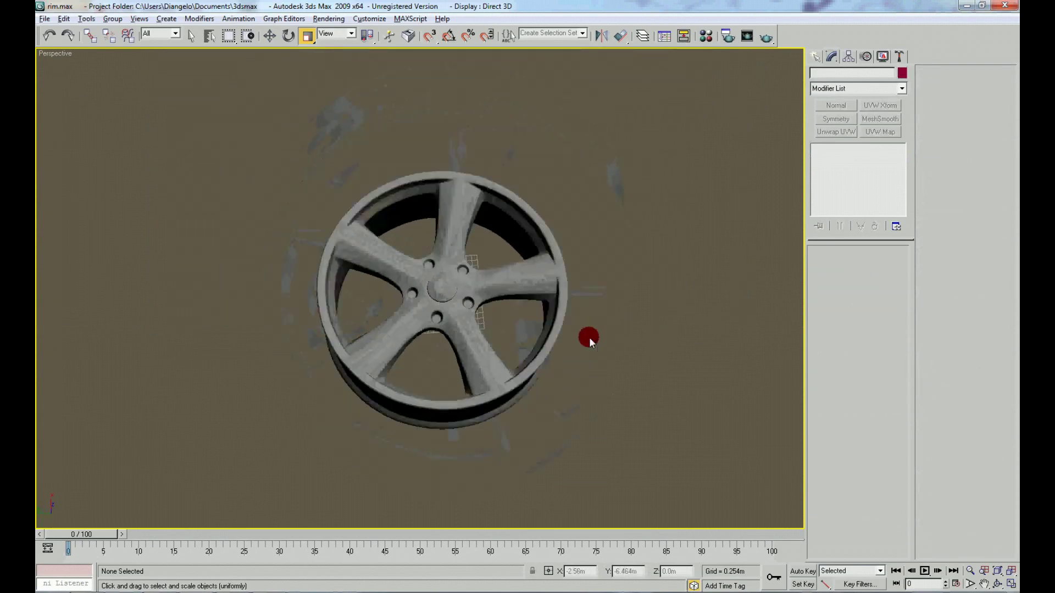
pyautogui.scroll(5, 590, 365)
pyautogui.scroll(3, 587, 362)
pyautogui.scroll(-1, 587, 361)
pyautogui.moveTo(520, 333)
pyautogui.keyDown('alt'); pyautogui.mouseDown(button='middle')
pyautogui.moveTo(513, 279)
pyautogui.moveTo(521, 340)
pyautogui.moveTo(628, 330)
pyautogui.moveTo(609, 282)
pyautogui.moveTo(581, 301)
pyautogui.moveTo(583, 365)
pyautogui.mouseUp(button='middle'); pyautogui.keyUp('alt')
pyautogui.scroll(-2, 521, 339)
pyautogui.scroll(4, 565, 314)
pyautogui.scroll(2, 557, 301)
pyautogui.scroll(-5, 556, 301)
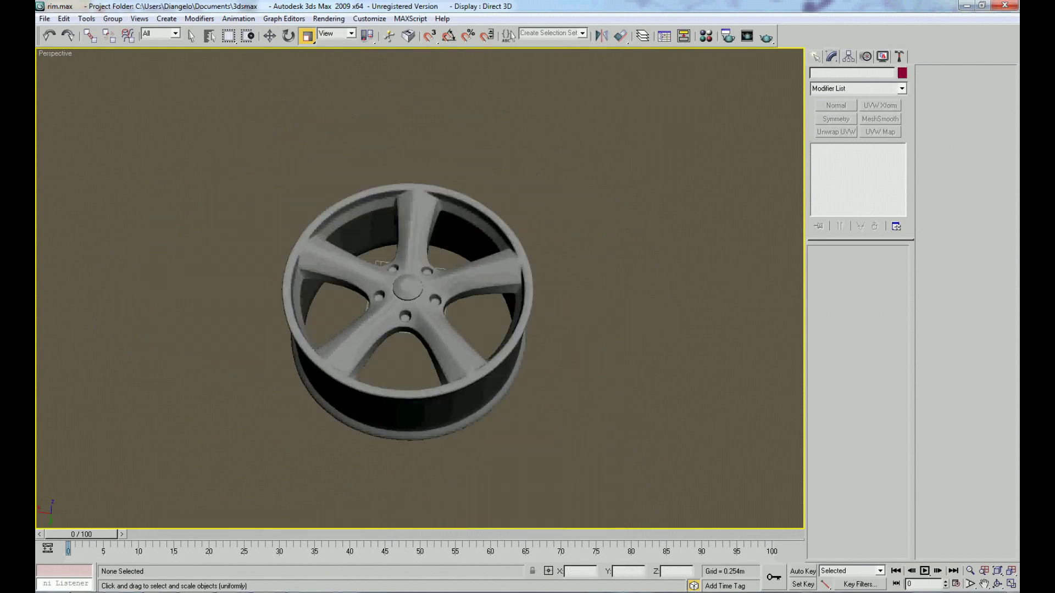
pyautogui.scroll(2, 424, 405)
pyautogui.scroll(1, 452, 314)
pyautogui.scroll(3, 434, 266)
pyautogui.scroll(1, 440, 273)
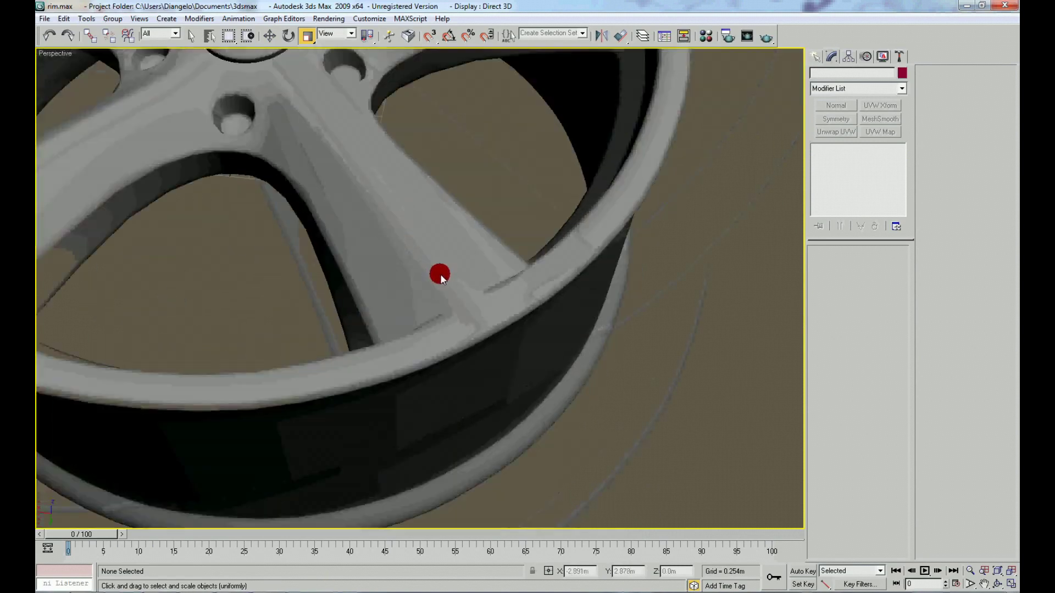
pyautogui.scroll(-4, 440, 274)
pyautogui.click(518, 299)
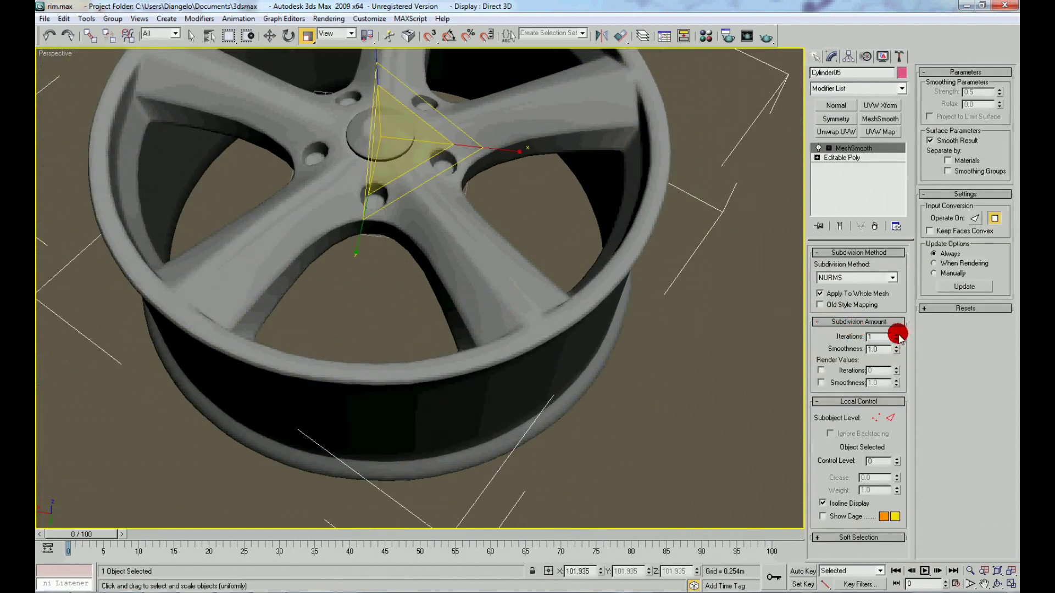
pyautogui.click(687, 334)
# Delete Cylinder05's MeshSmooth modifier, leaving only the Editable Poly
pyautogui.scroll(-3, 650, 351)
pyautogui.scroll(2, 649, 351)
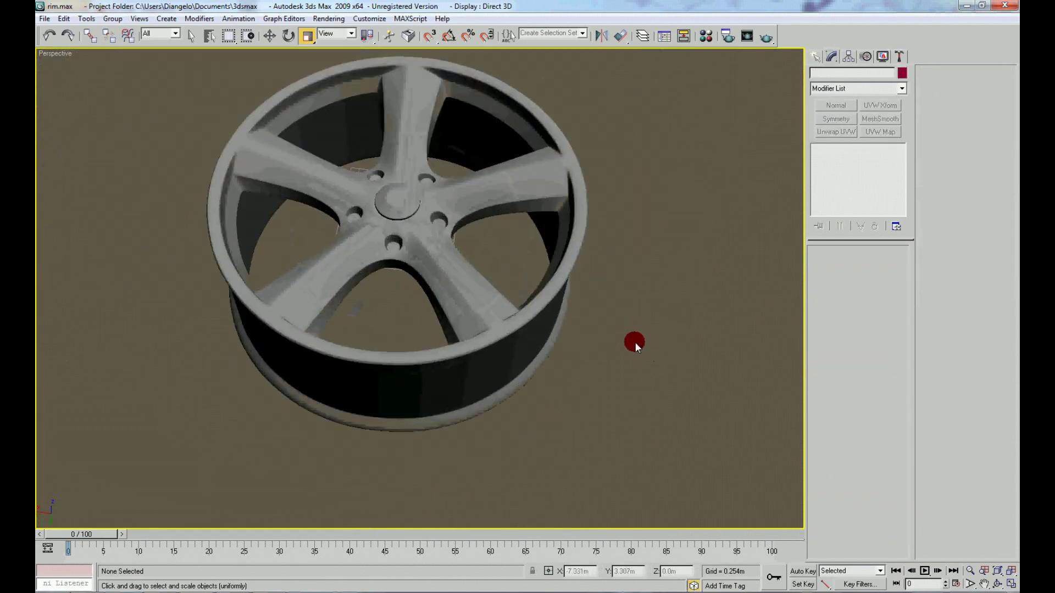
pyautogui.moveTo(635, 342); pyautogui.dragTo(649, 370, button='middle')
pyautogui.click(495, 313)
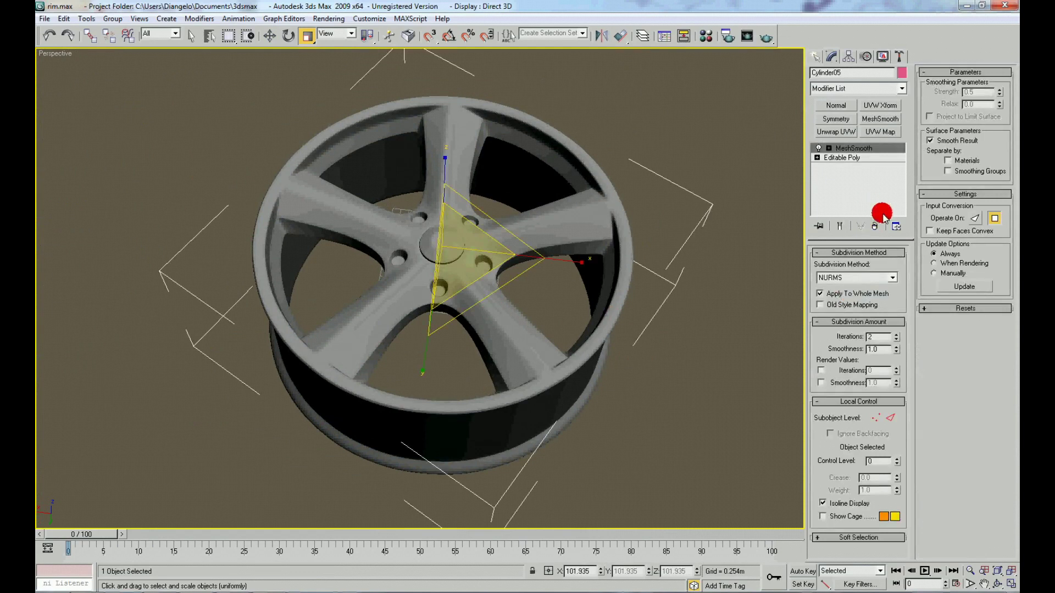
pyautogui.click(875, 225)
pyautogui.scroll(5, 549, 313)
# Select edges beside the lug holes in Edge mode and extend them into loops
pyautogui.scroll(3, 494, 299)
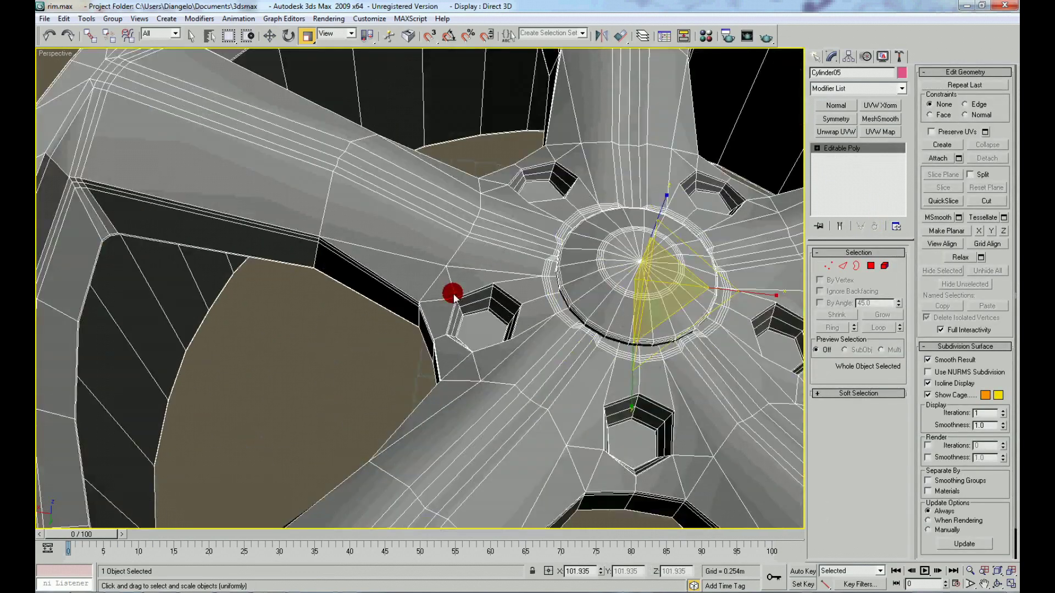
pyautogui.moveTo(454, 297); pyautogui.dragTo(423, 294, button='middle')
pyautogui.rightClick(437, 286)
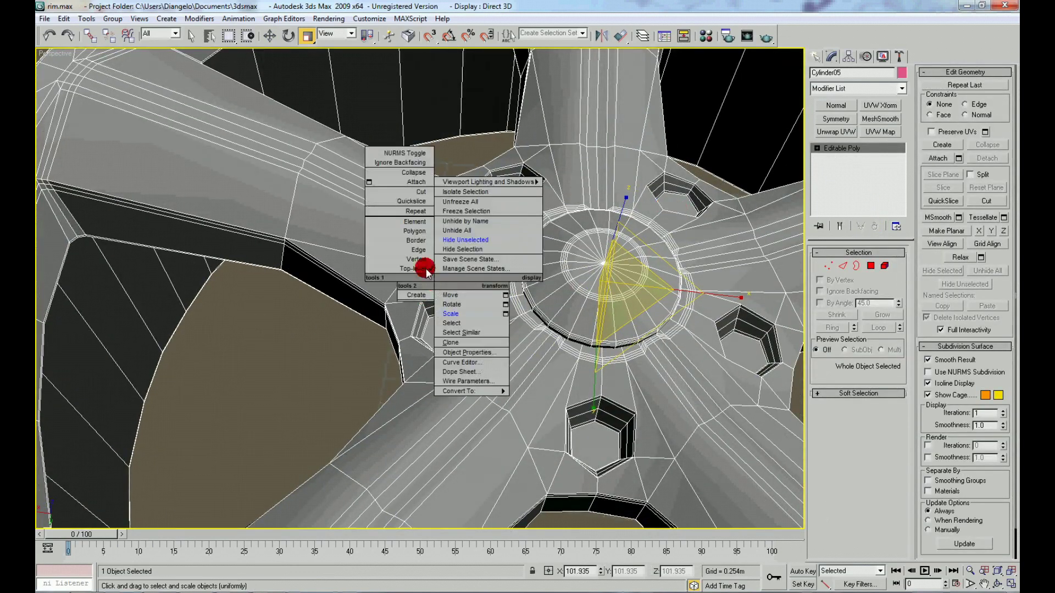
pyautogui.click(415, 244)
pyautogui.scroll(2, 418, 302)
pyautogui.click(500, 304)
pyautogui.keyDown('alt'); pyautogui.moveTo(500, 304); pyautogui.dragTo(481, 283, button='middle'); pyautogui.keyUp('alt')
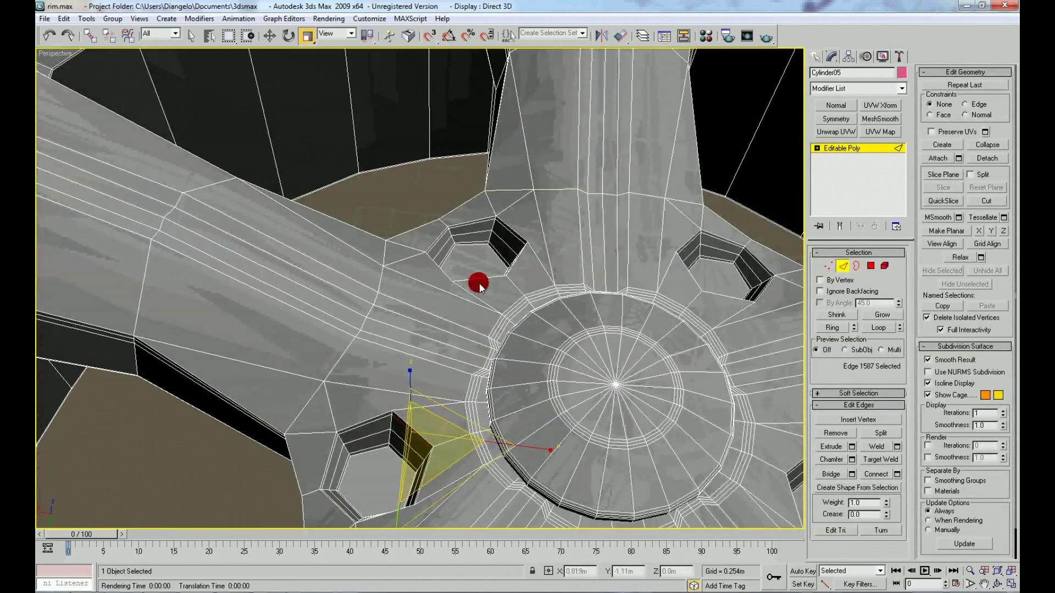
pyautogui.keyDown('ctrl'); pyautogui.click(505, 237); pyautogui.keyUp('ctrl')
pyautogui.keyDown('ctrl'); pyautogui.click(742, 250); pyautogui.keyUp('ctrl')
pyautogui.moveTo(734, 242)
pyautogui.keyDown('alt'); pyautogui.mouseDown(button='middle')
pyautogui.moveTo(407, 249)
pyautogui.moveTo(617, 344)
pyautogui.mouseUp(button='middle'); pyautogui.keyUp('alt')
pyautogui.keyDown('ctrl'); pyautogui.click(617, 343); pyautogui.keyUp('ctrl')
pyautogui.keyDown('alt'); pyautogui.moveTo(425, 425); pyautogui.dragTo(370, 358, button='middle'); pyautogui.keyUp('alt')
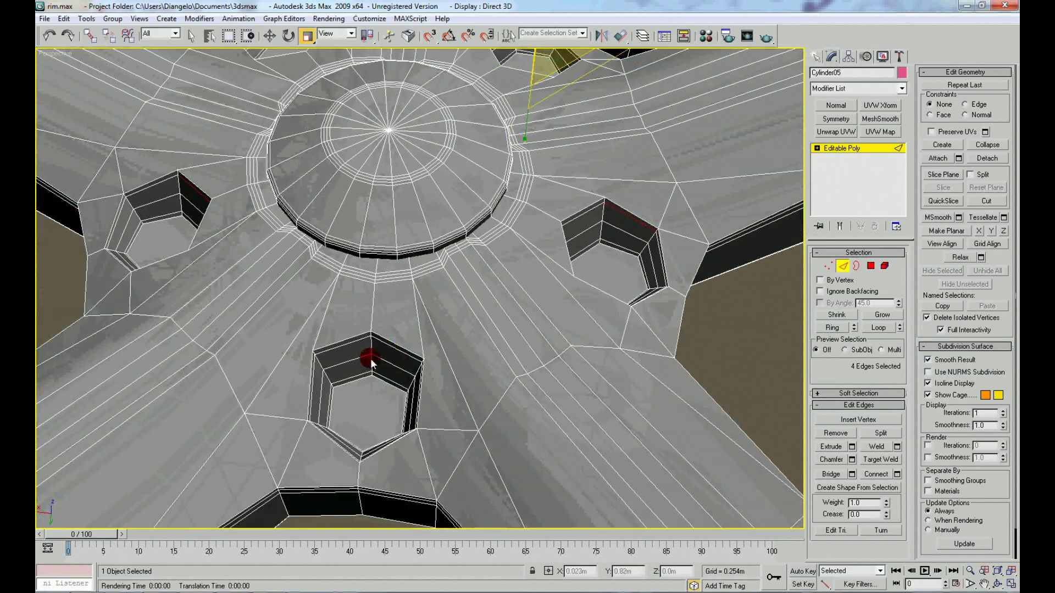
pyautogui.keyDown('ctrl'); pyautogui.click(397, 348); pyautogui.keyUp('ctrl')
pyautogui.click(878, 328)
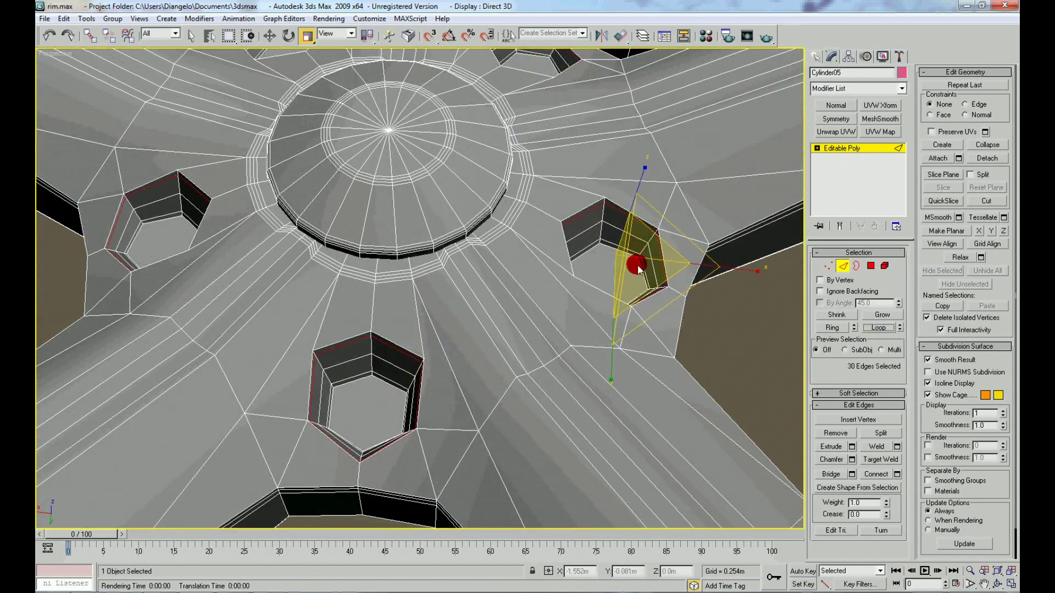
# Reselect edges at the lower lug holes and grow them into rings around each hole
pyautogui.rightClick(577, 230)
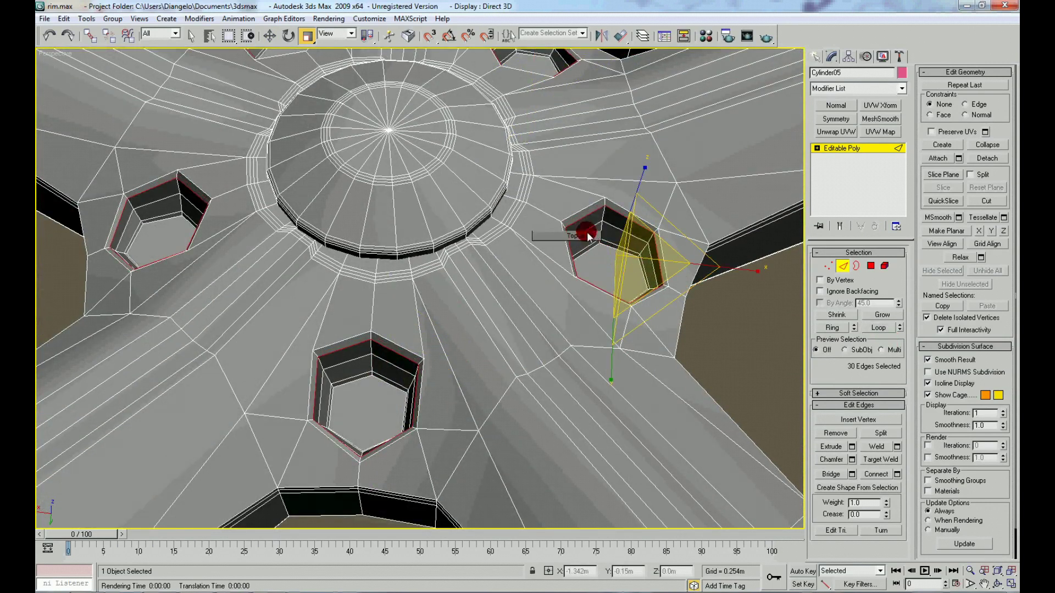
pyautogui.click(597, 214)
pyautogui.click(411, 354)
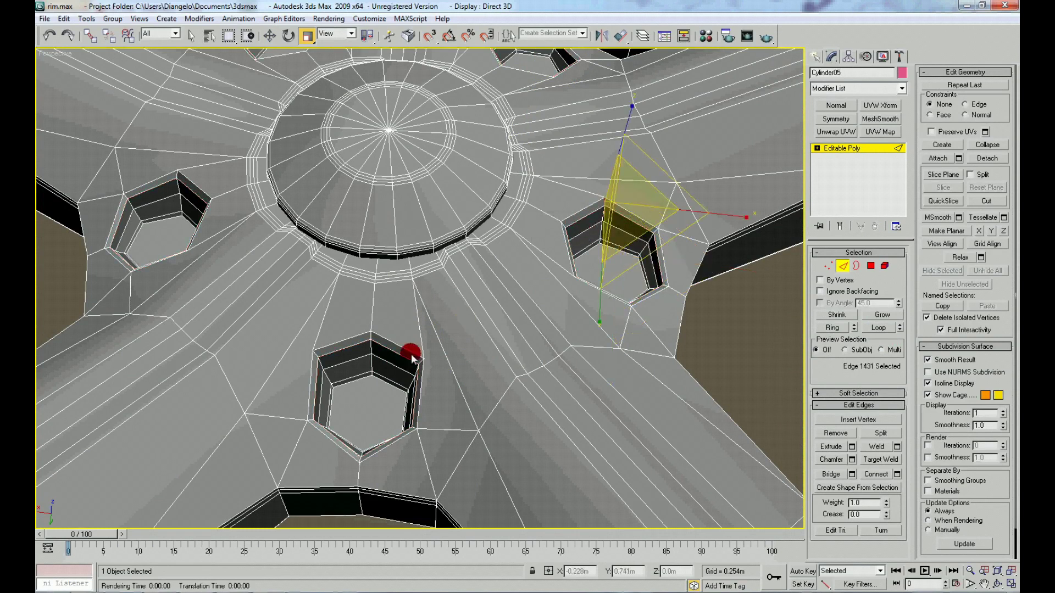
pyautogui.keyDown('ctrl'); pyautogui.click(372, 337); pyautogui.keyUp('ctrl')
pyautogui.keyDown('alt'); pyautogui.moveTo(372, 336); pyautogui.dragTo(405, 360, button='middle'); pyautogui.keyUp('alt')
pyautogui.scroll(3, 350, 253)
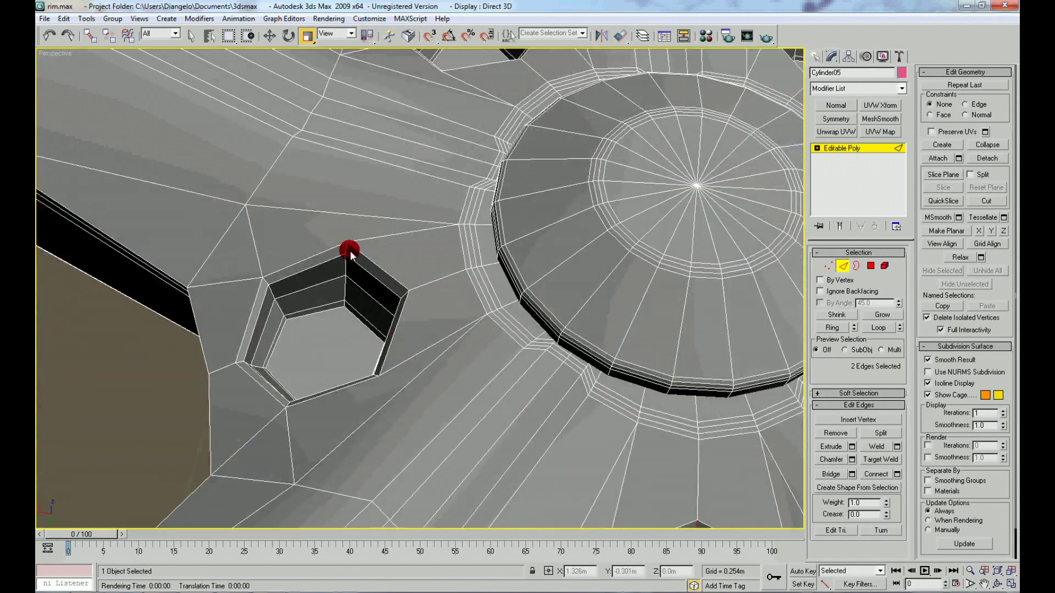
pyautogui.moveTo(345, 252)
pyautogui.keyDown('alt'); pyautogui.mouseDown(button='middle')
pyautogui.moveTo(446, 257)
pyautogui.moveTo(471, 299)
pyautogui.moveTo(640, 258)
pyautogui.mouseUp(button='middle'); pyautogui.keyUp('alt')
pyautogui.keyDown('ctrl'); pyautogui.click(446, 257); pyautogui.keyUp('ctrl')
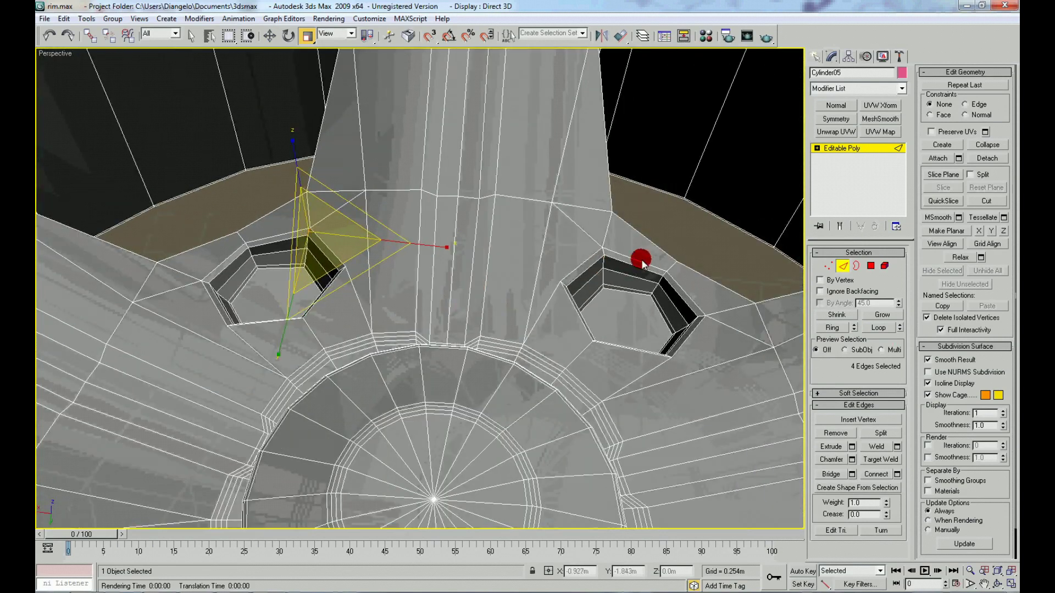
pyautogui.keyDown('ctrl'); pyautogui.click(605, 253); pyautogui.keyUp('ctrl')
pyautogui.click(837, 328)
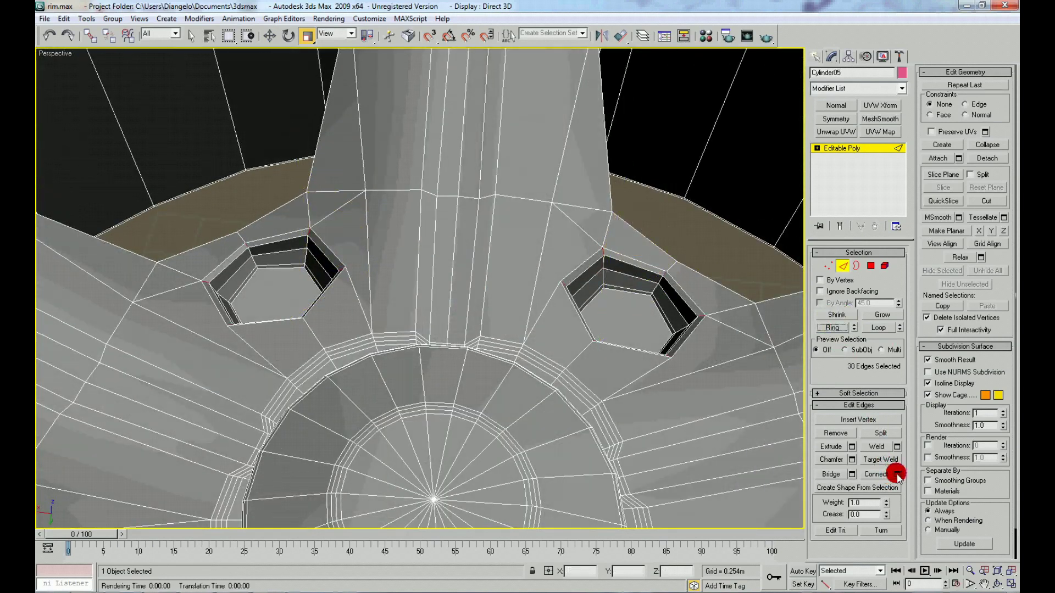
# Connect the ring edges with 3 loops pinched against the hole borders, then exit Edge mode
pyautogui.click(897, 474)
pyautogui.keyDown('alt'); pyautogui.moveTo(622, 266); pyautogui.dragTo(311, 349, button='middle'); pyautogui.keyUp('alt')
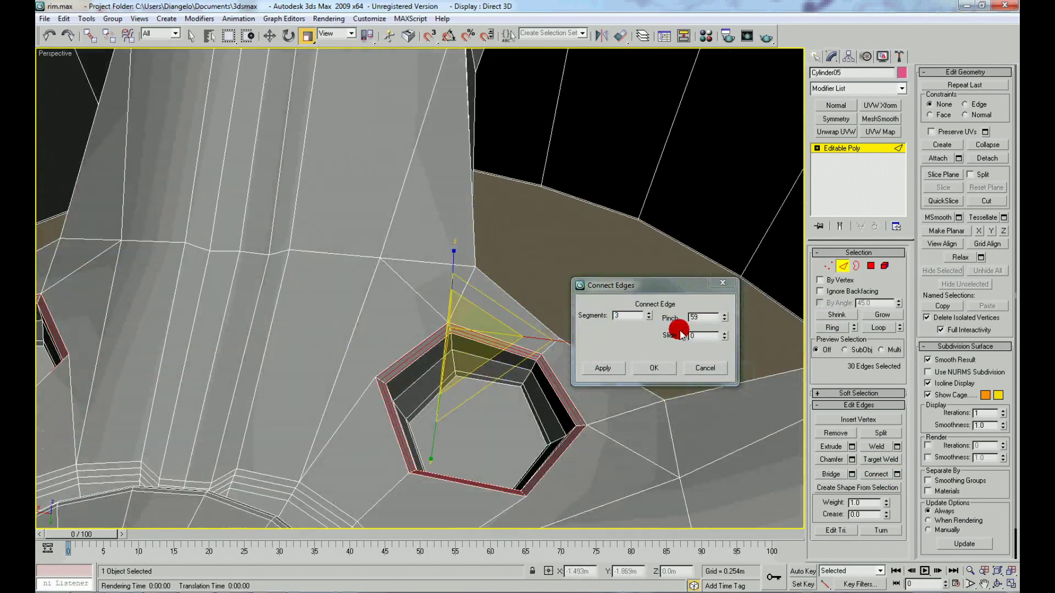
pyautogui.click(649, 319)
pyautogui.click(653, 367)
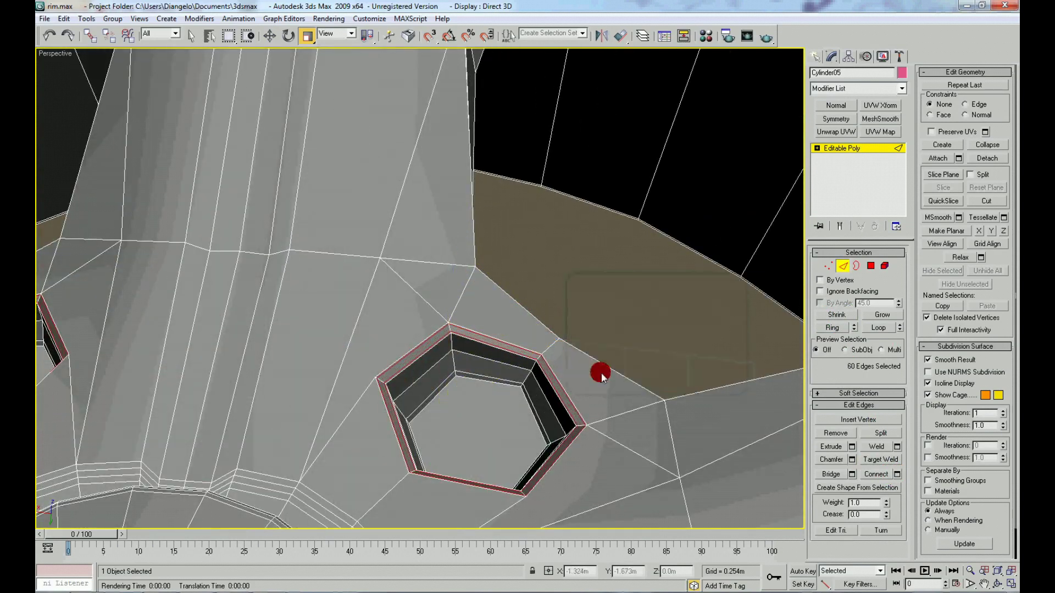
pyautogui.rightClick(577, 360)
pyautogui.click(575, 357)
# Reapply MeshSmooth to Cylinder05 and orbit to inspect the rounded lug holes and spokes
pyautogui.click(632, 316)
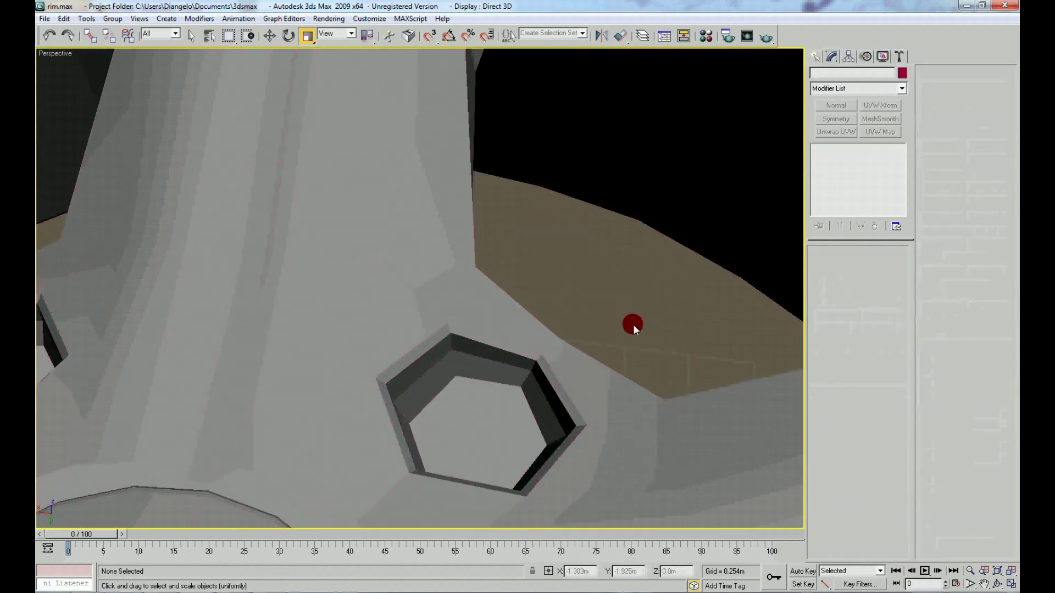
pyautogui.scroll(-5, 603, 307)
pyautogui.click(537, 353)
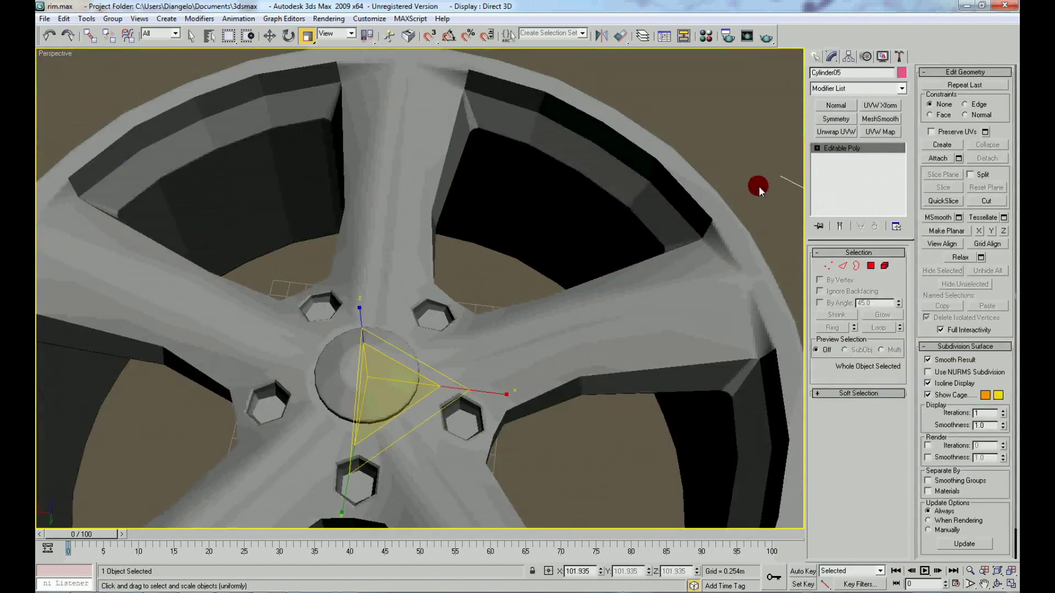
pyautogui.click(885, 118)
pyautogui.click(591, 448)
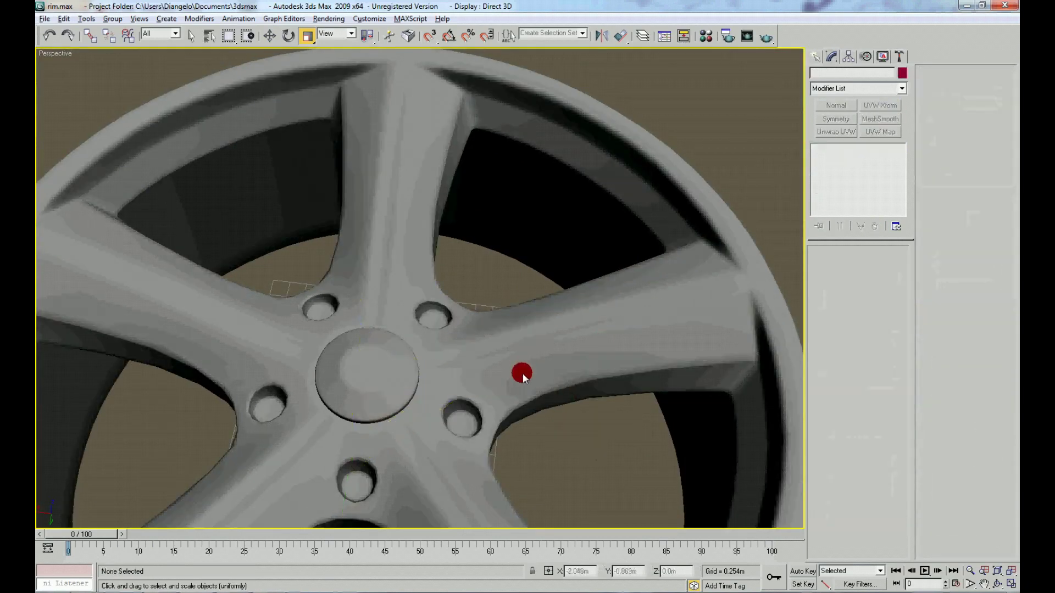
pyautogui.scroll(5, 523, 407)
pyautogui.moveTo(523, 408)
pyautogui.keyDown('alt'); pyautogui.mouseDown(button='middle')
pyautogui.moveTo(499, 363)
pyautogui.moveTo(497, 325)
pyautogui.mouseUp(button='middle'); pyautogui.keyUp('alt')
pyautogui.moveTo(532, 430)
pyautogui.keyDown('alt'); pyautogui.mouseDown(button='middle')
pyautogui.moveTo(481, 299)
pyautogui.moveTo(402, 325)
pyautogui.moveTo(401, 370)
pyautogui.moveTo(412, 335)
pyautogui.moveTo(433, 324)
pyautogui.moveTo(495, 368)
pyautogui.moveTo(552, 382)
pyautogui.mouseUp(button='middle'); pyautogui.keyUp('alt')
pyautogui.scroll(-4, 436, 322)
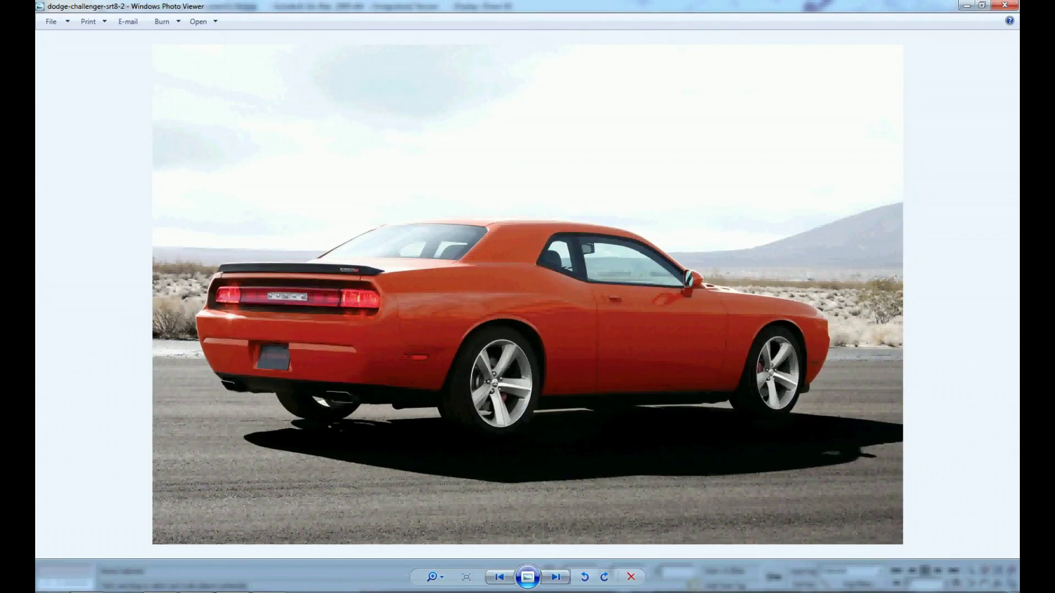
pyautogui.scroll(3, 459, 325)
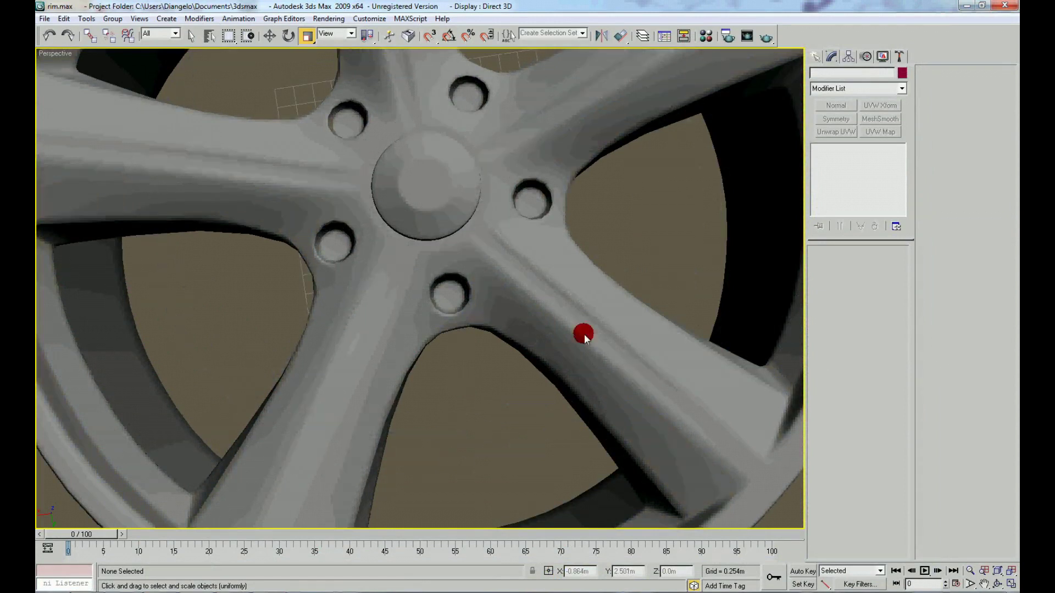
# Create a new cylinder at the hub and hide everything except it
pyautogui.moveTo(587, 337)
pyautogui.keyDown('alt'); pyautogui.mouseDown(button='middle')
pyautogui.moveTo(565, 308)
pyautogui.moveTo(677, 216)
pyautogui.mouseUp(button='middle'); pyautogui.keyUp('alt')
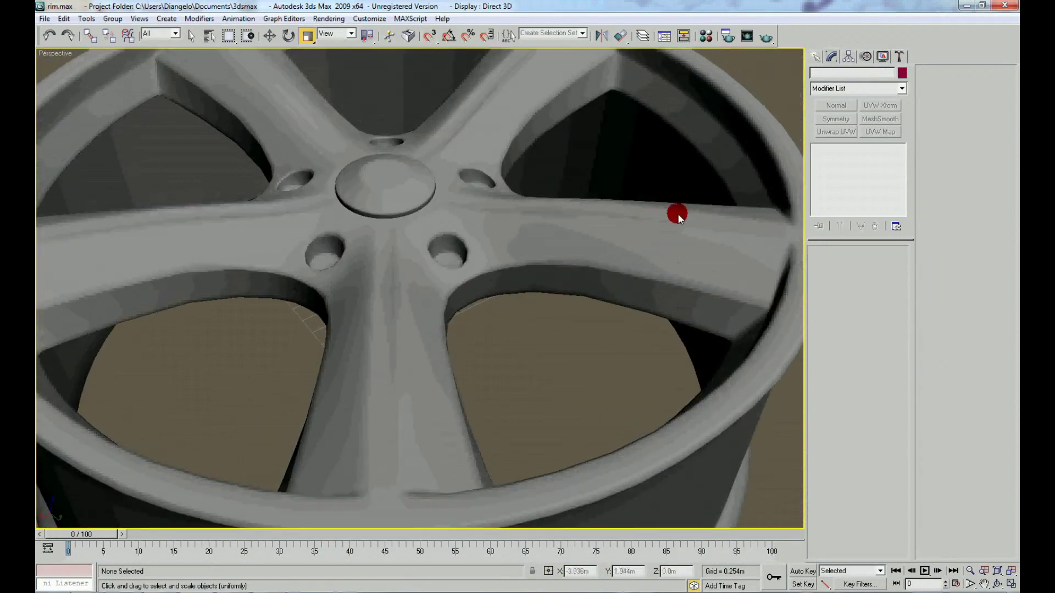
pyautogui.click(816, 55)
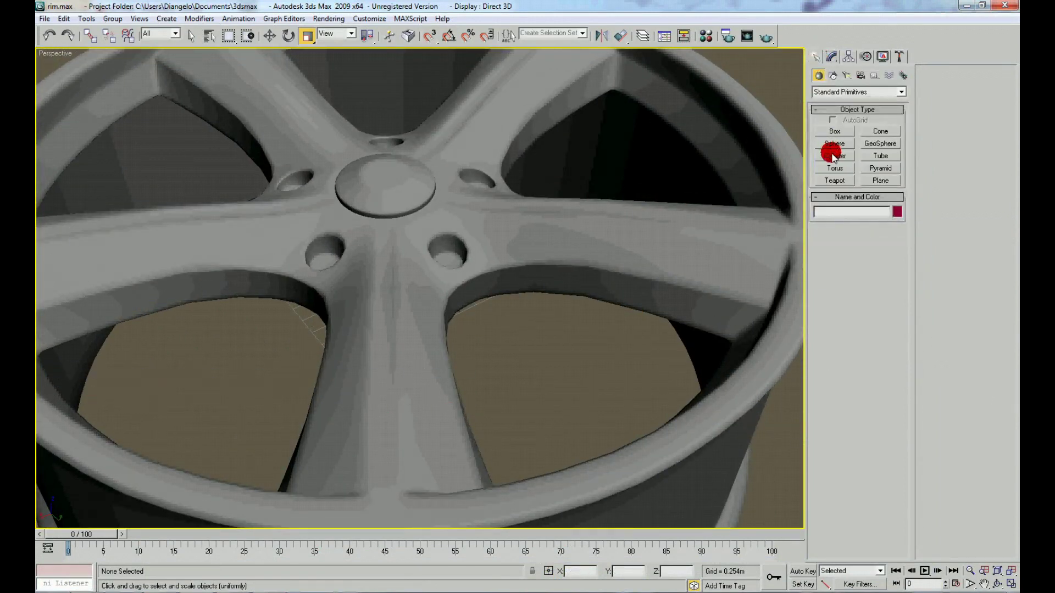
pyautogui.click(833, 156)
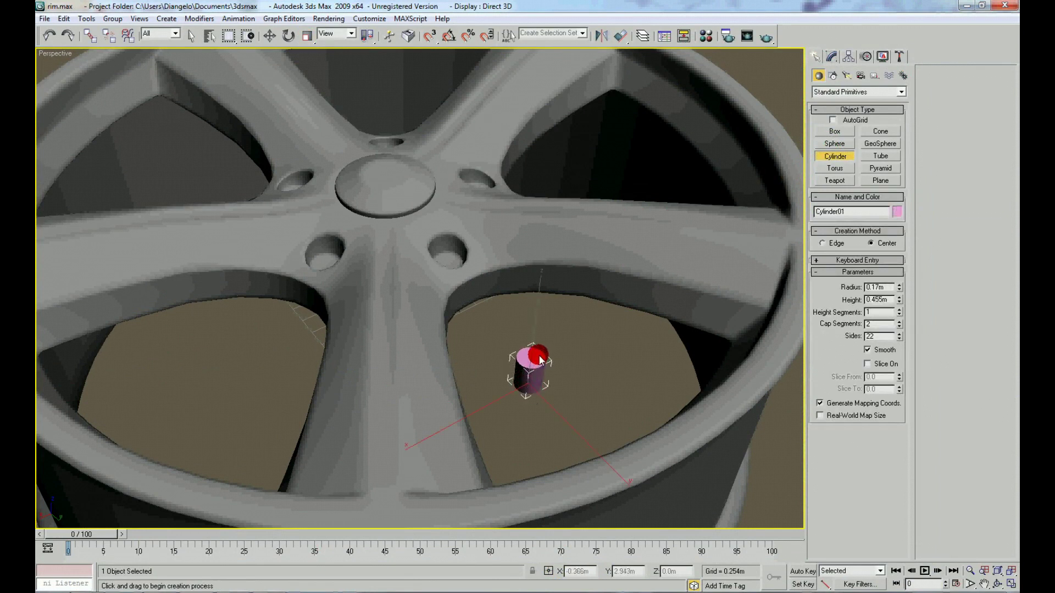
pyautogui.press('r')
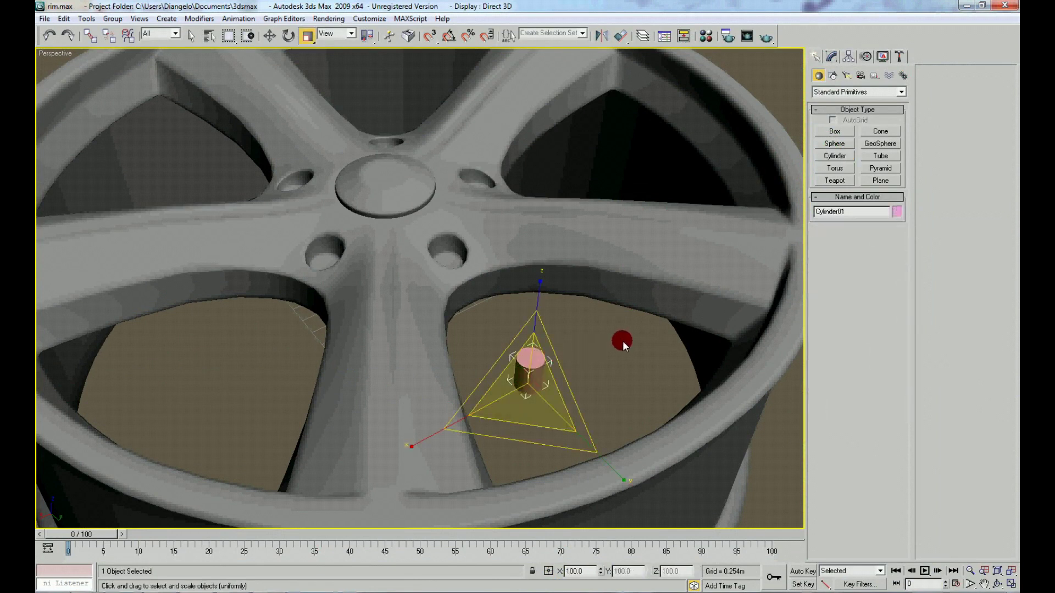
pyautogui.moveTo(589, 358); pyautogui.dragTo(575, 337, button='middle')
pyautogui.rightClick(575, 337)
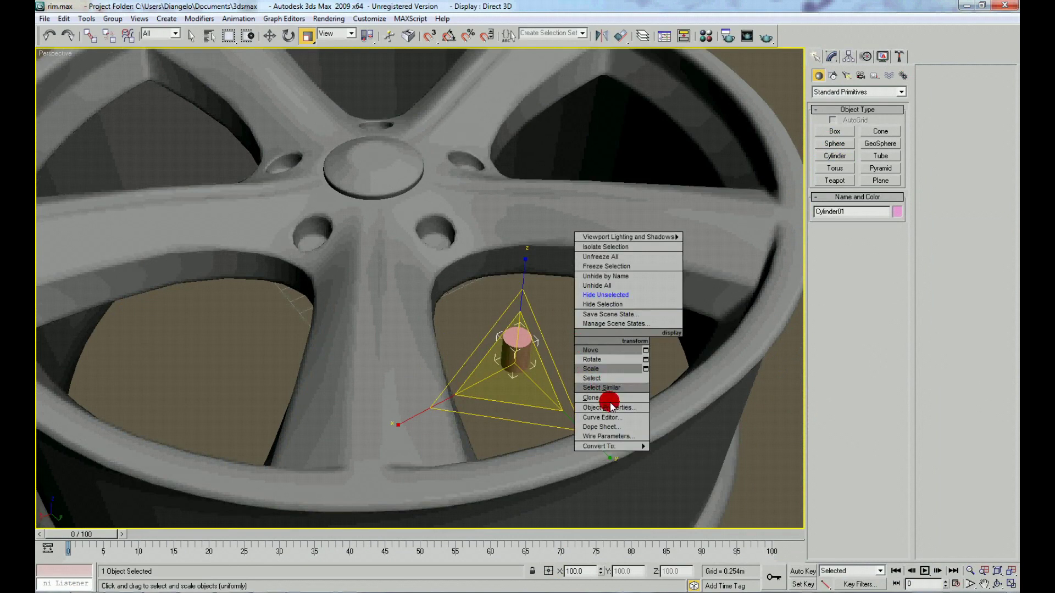
pyautogui.click(626, 295)
# Give the cylinder 8 sides, viewed with edged faces
pyautogui.press('z')
pyautogui.scroll(-5, 621, 305)
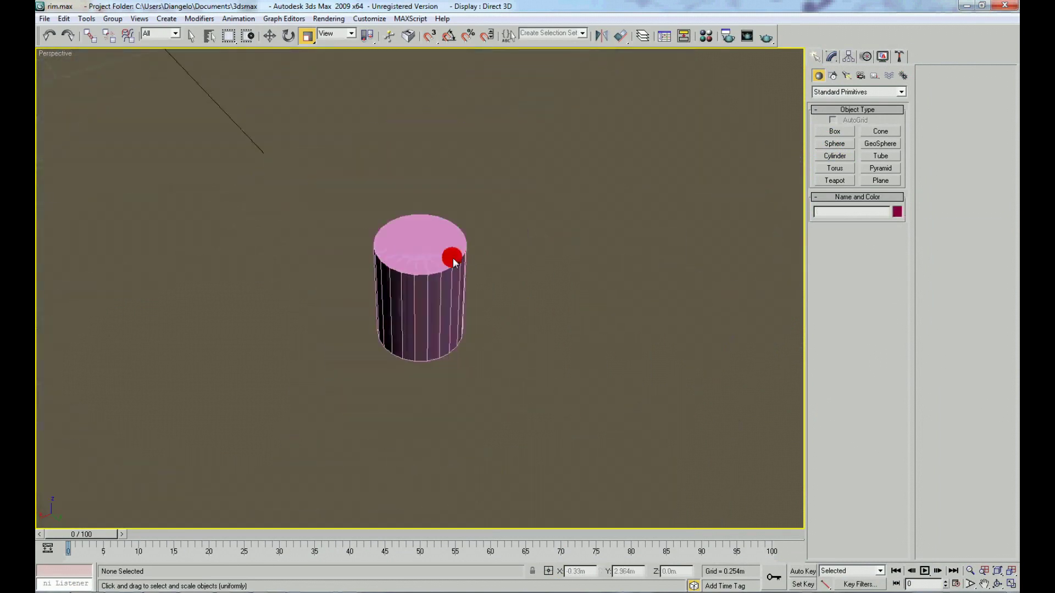
pyautogui.press('F4')
pyautogui.click(831, 56)
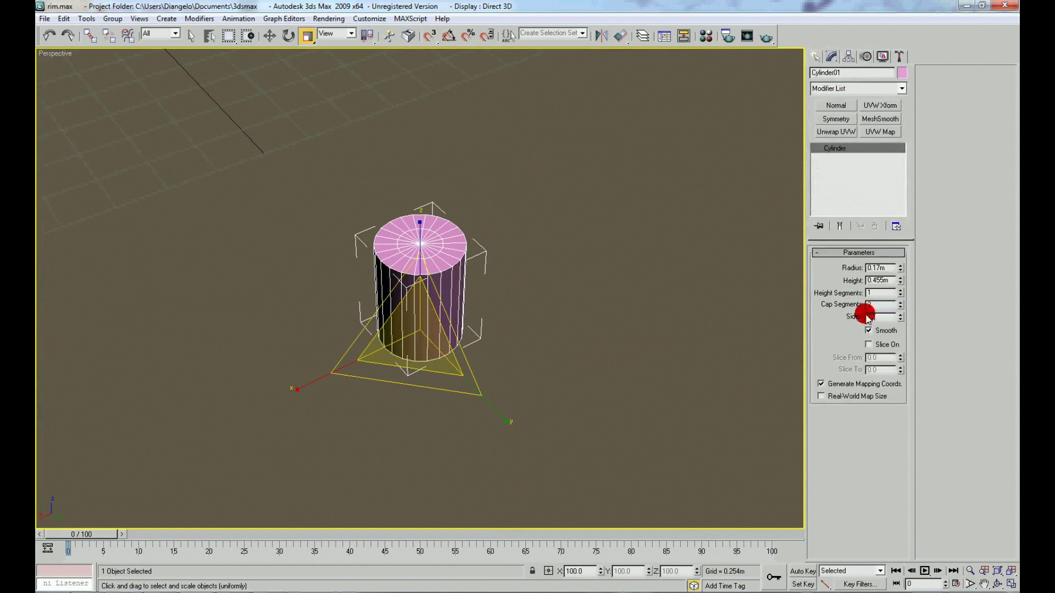
pyautogui.write('8')
pyautogui.press('Return')
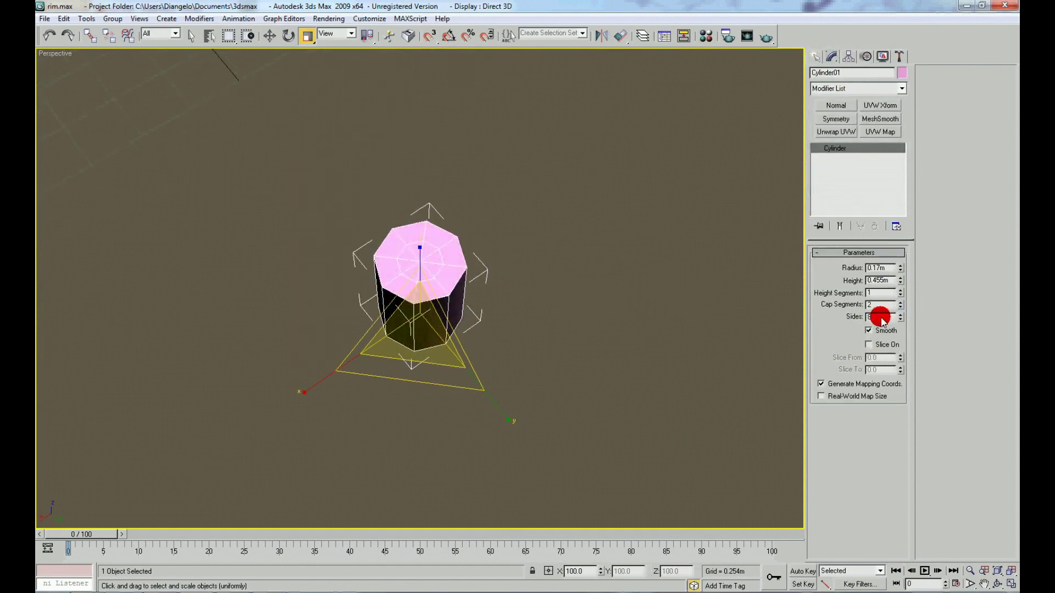
# Convert the octagonal cylinder to Editable Poly
pyautogui.scroll(3, 549, 311)
pyautogui.scroll(2, 499, 297)
pyautogui.rightClick(496, 276)
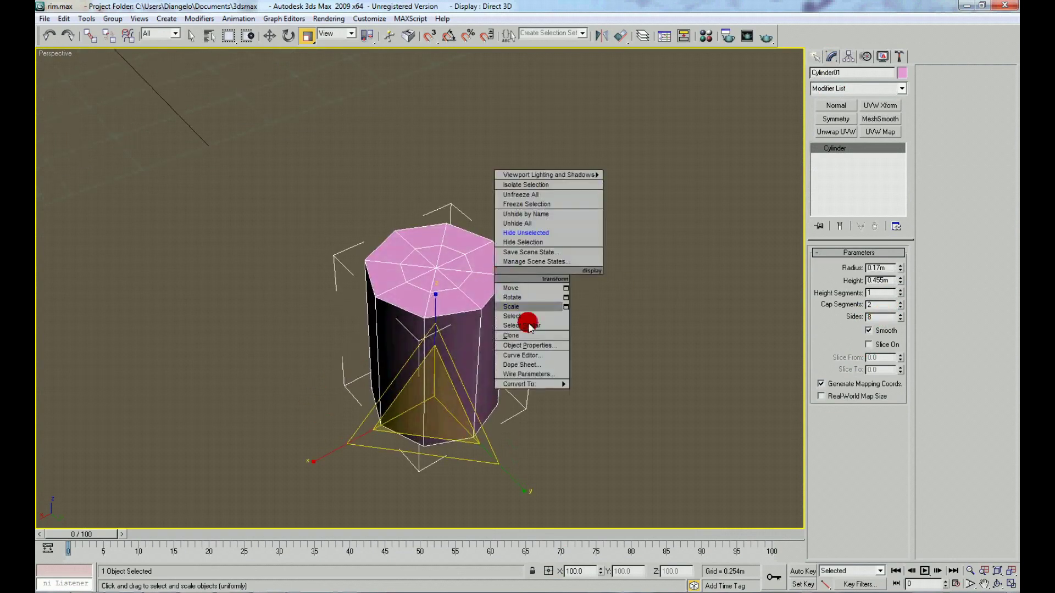
pyautogui.click(600, 394)
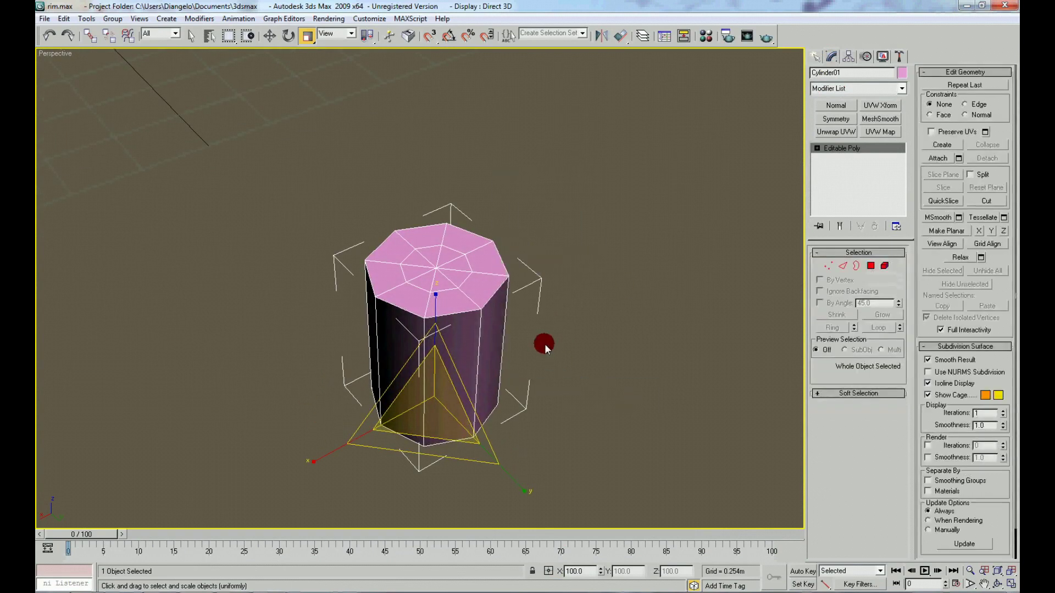
# Chamfer the cylinder's top rim edge loop
pyautogui.rightClick(523, 310)
pyautogui.click(495, 298)
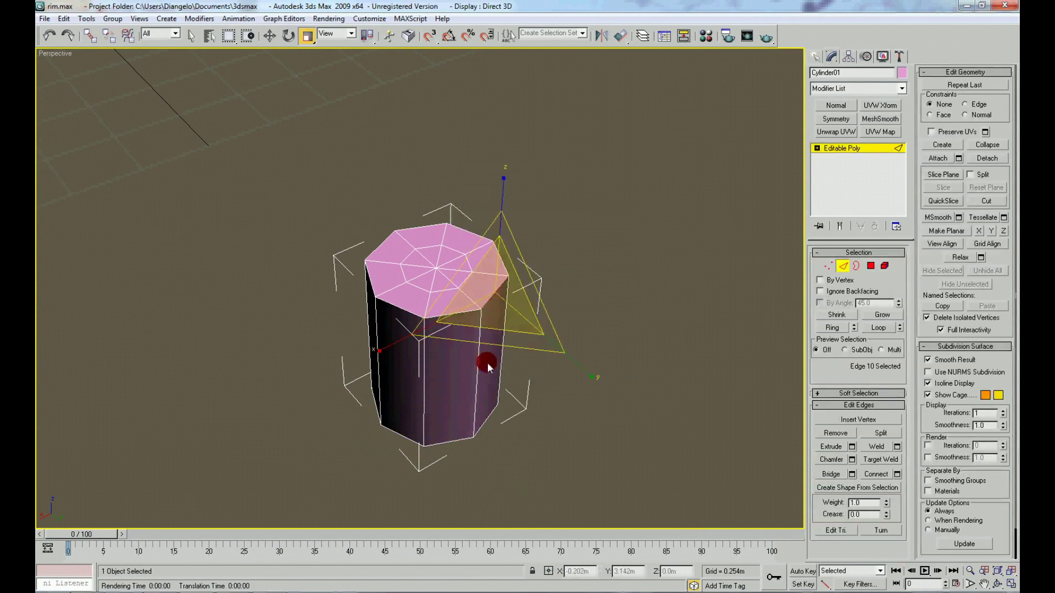
pyautogui.click(873, 328)
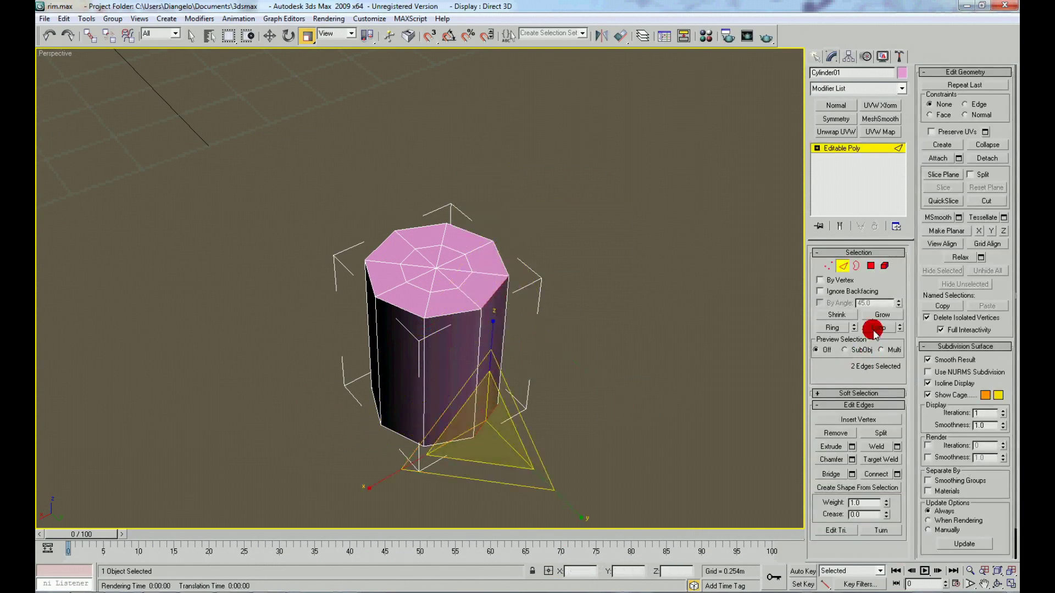
pyautogui.click(851, 460)
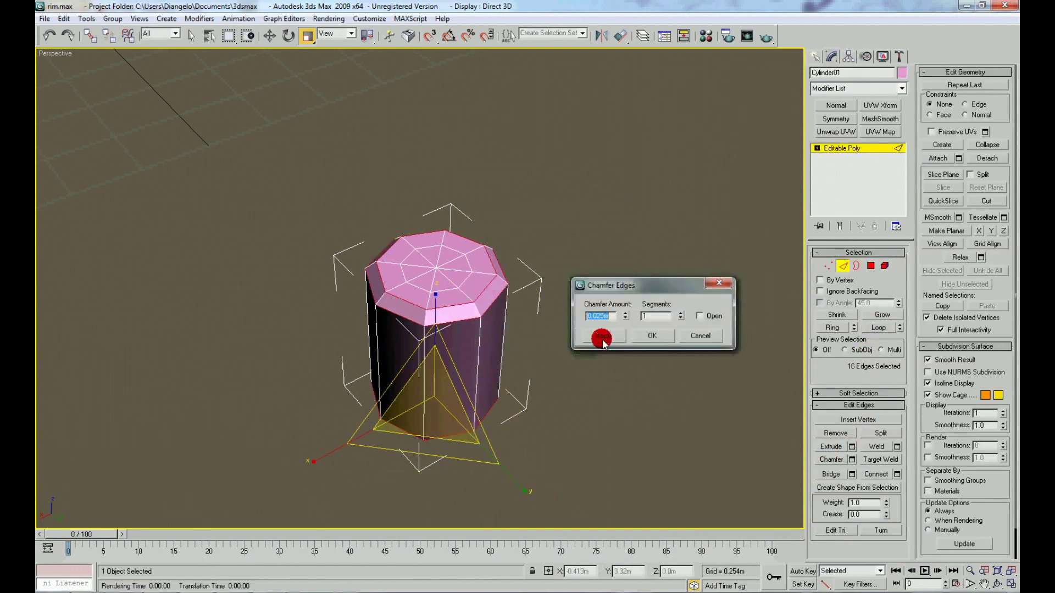
pyautogui.click(641, 337)
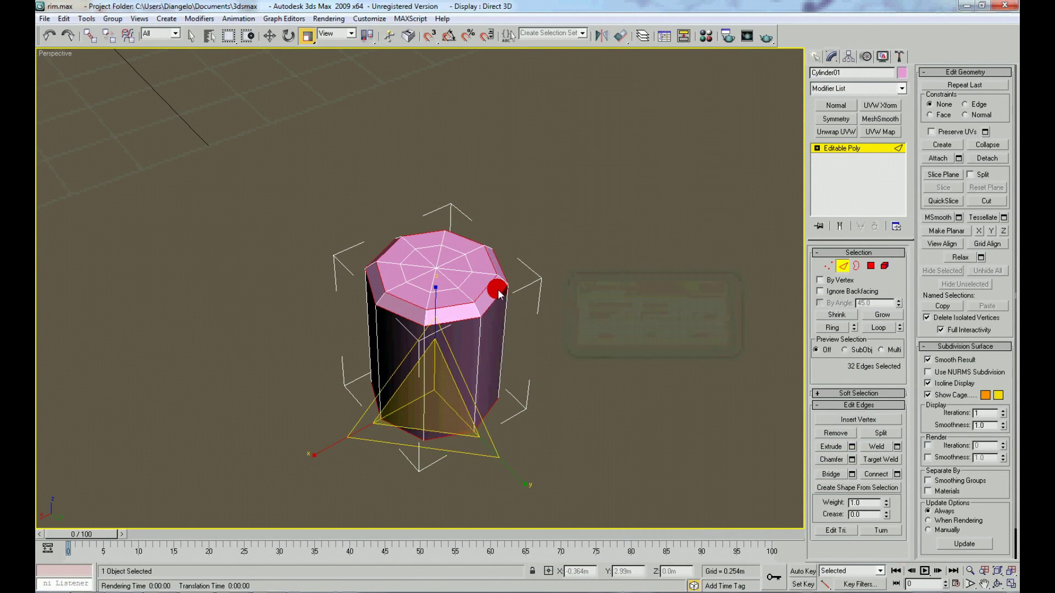
# Chamfer the side edge loops with 0.004m amount and 2 segments
pyautogui.click(851, 459)
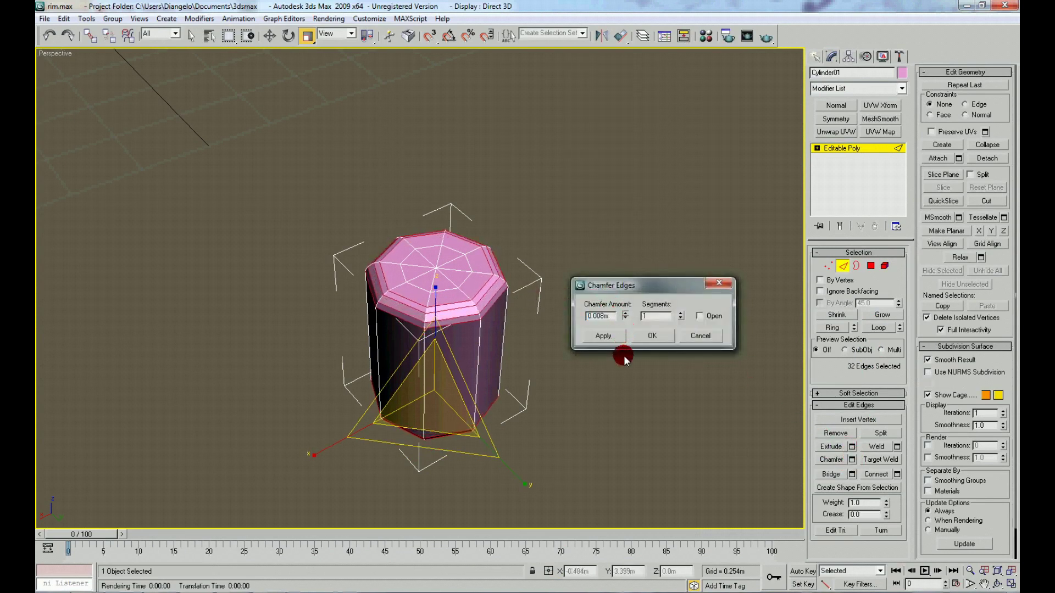
pyautogui.click(625, 319)
pyautogui.click(680, 313)
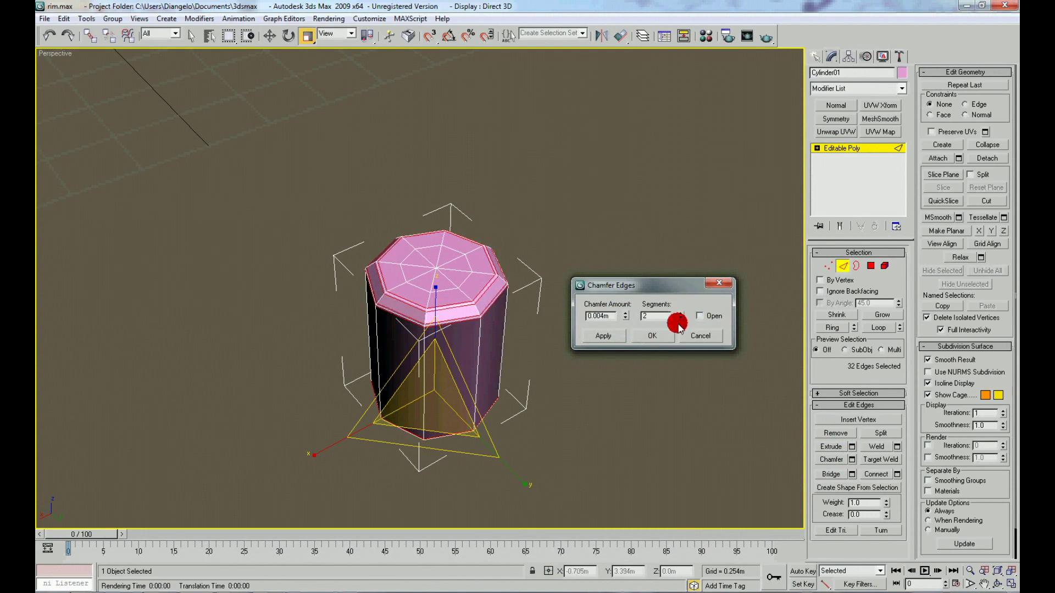
pyautogui.click(687, 338)
pyautogui.click(424, 345)
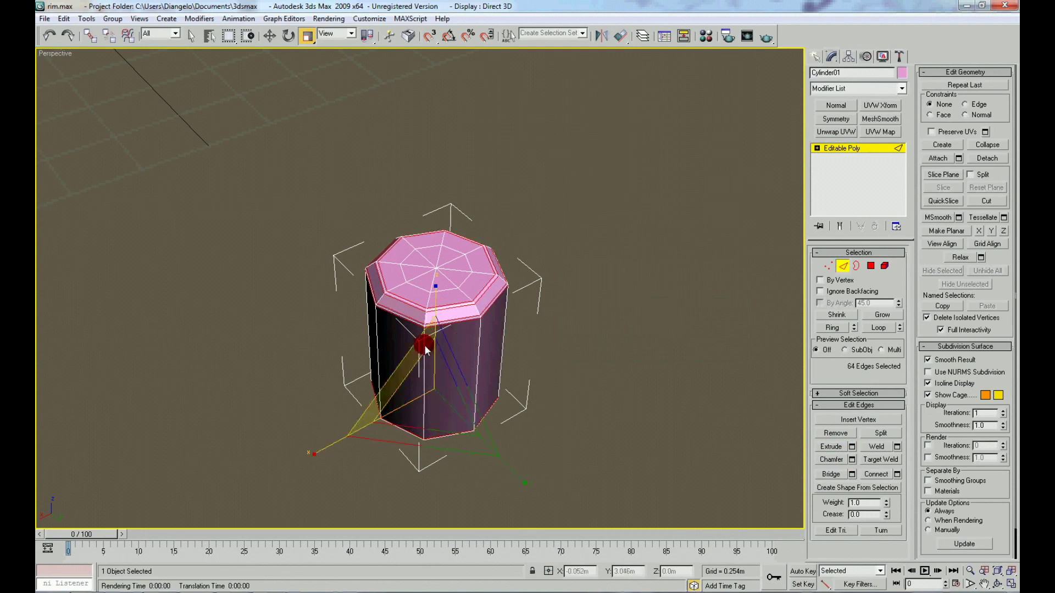
pyautogui.click(878, 330)
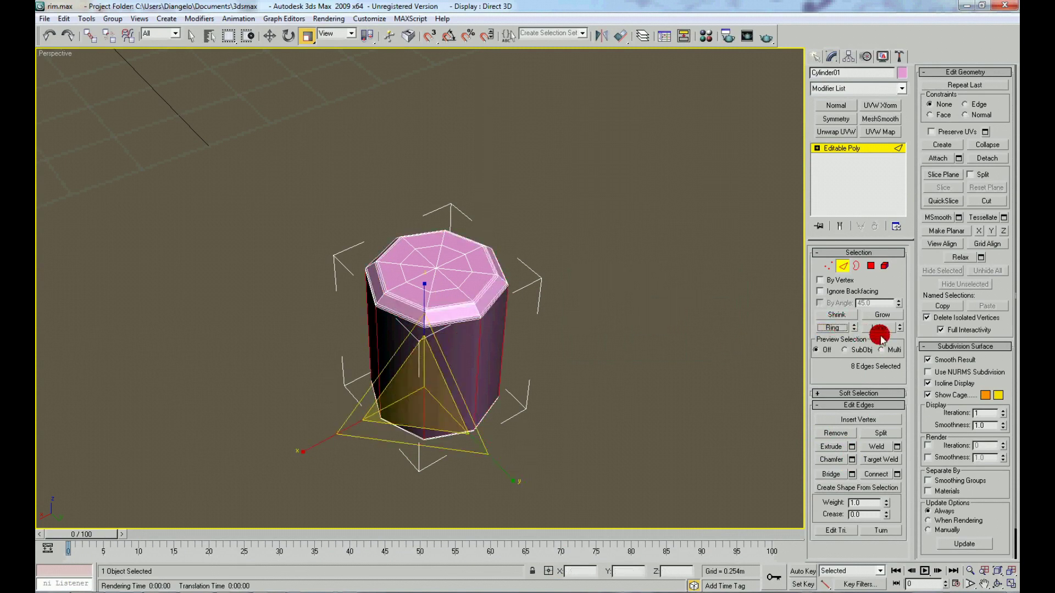
pyautogui.click(853, 460)
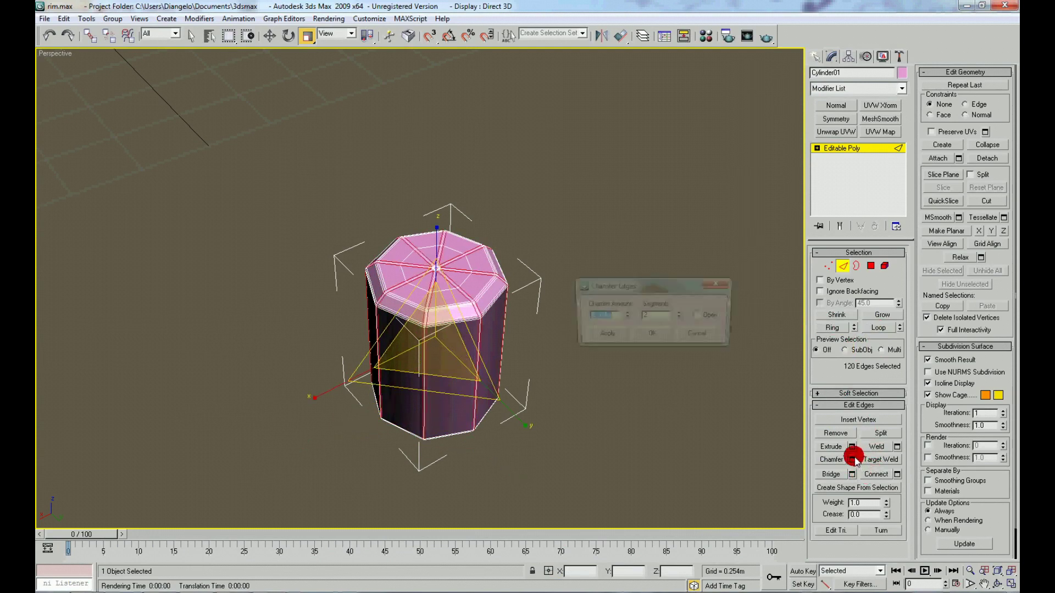
pyautogui.click(657, 334)
# Delete the cylinder's bottom vertices from the Left view
pyautogui.keyDown('alt'); pyautogui.moveTo(470, 355); pyautogui.dragTo(447, 353, button='middle'); pyautogui.keyUp('alt')
pyautogui.rightClick(436, 325)
pyautogui.click(431, 325)
pyautogui.press('F3')
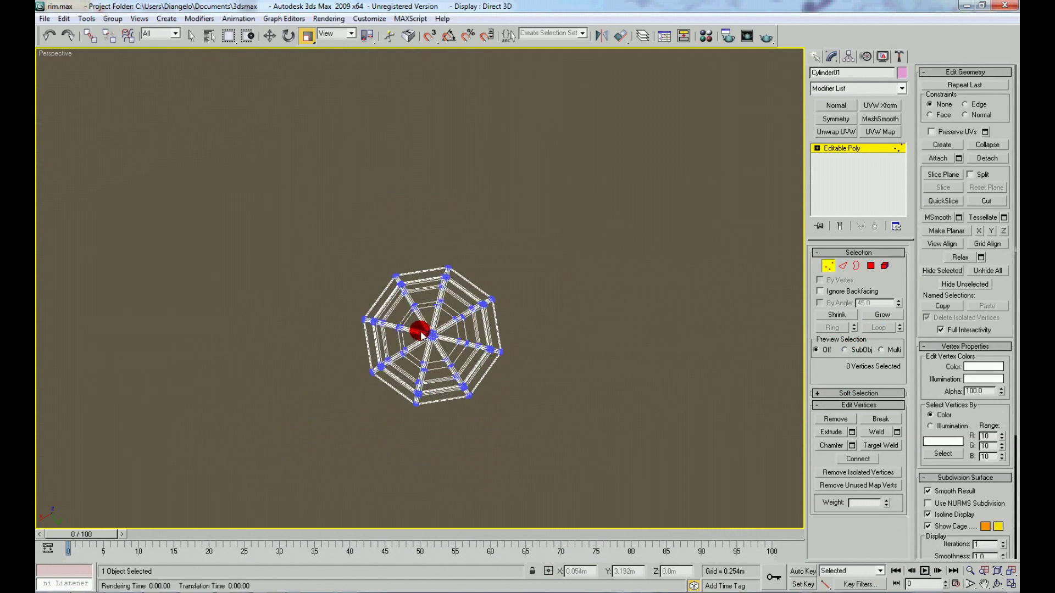
pyautogui.keyDown('alt'); pyautogui.moveTo(430, 329); pyautogui.dragTo(346, 230, button='middle'); pyautogui.keyUp('alt')
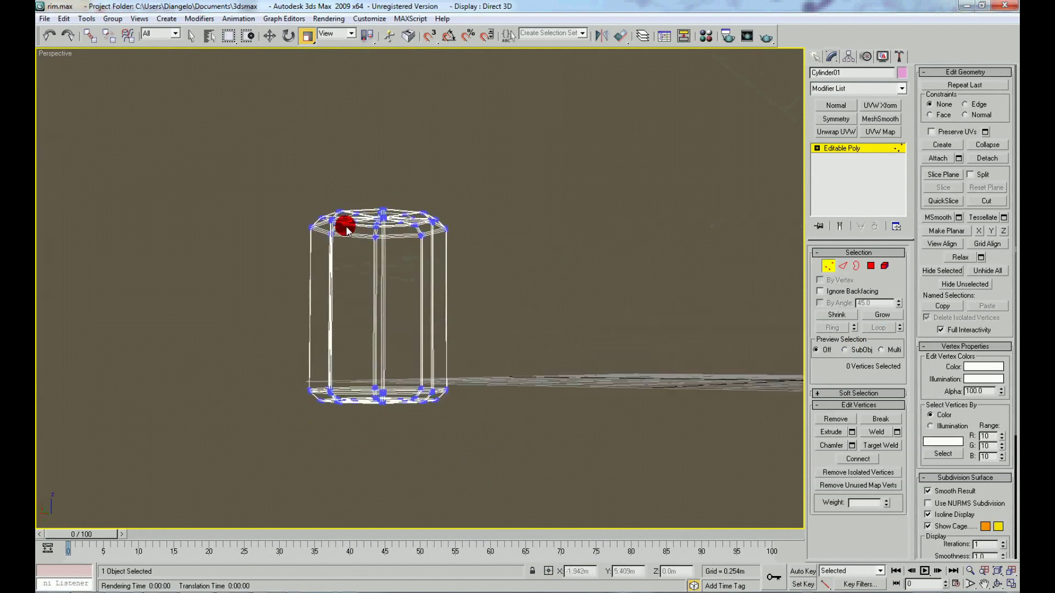
pyautogui.press('l')
pyautogui.scroll(10, 388, 230)
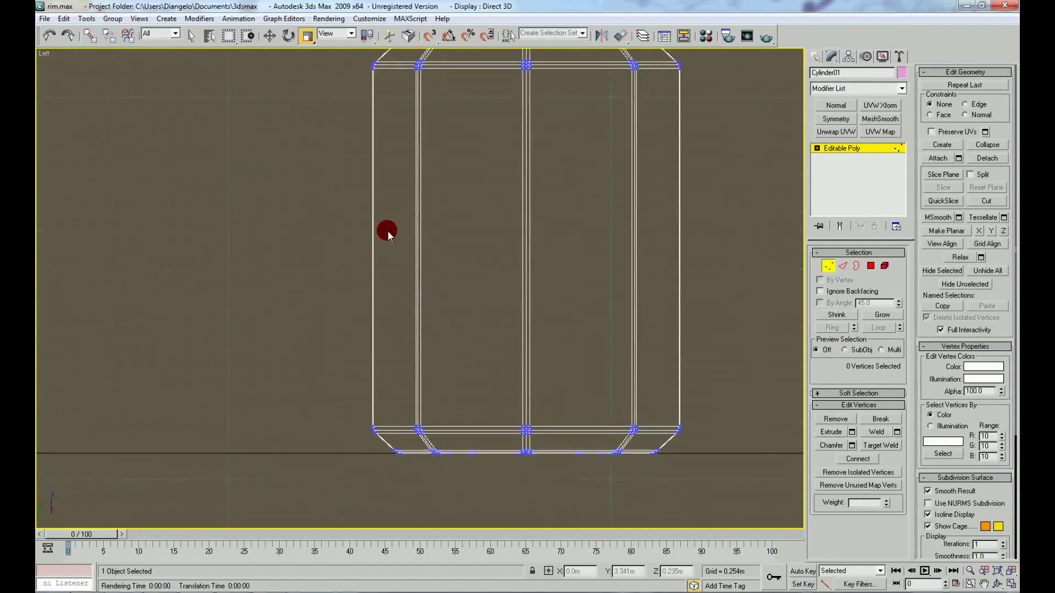
pyautogui.moveTo(636, 503); pyautogui.dragTo(753, 490)
pyautogui.press('Delete')
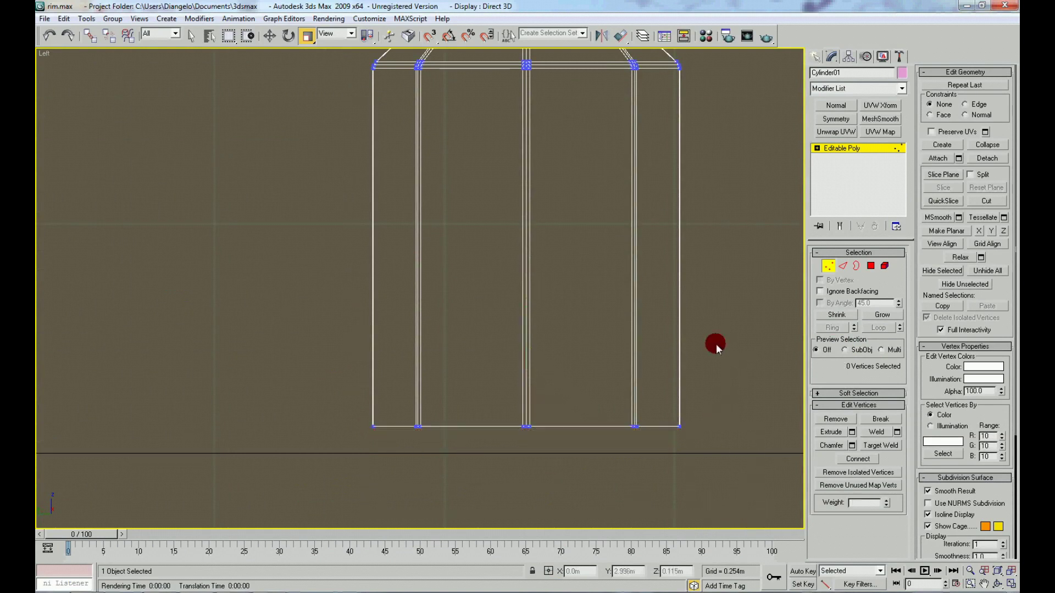
# Collapse the top cap's centre vertices into one and leave vertex level
pyautogui.press('p')
pyautogui.scroll(-5, 688, 380)
pyautogui.scroll(5, 684, 384)
pyautogui.moveTo(548, 327)
pyautogui.keyDown('alt'); pyautogui.mouseDown(button='middle')
pyautogui.moveTo(536, 427)
pyautogui.moveTo(469, 322)
pyautogui.mouseUp(button='middle'); pyautogui.keyUp('alt')
pyautogui.press('F3')
pyautogui.moveTo(467, 385); pyautogui.dragTo(489, 426)
pyautogui.press('F3')
pyautogui.press('F3')
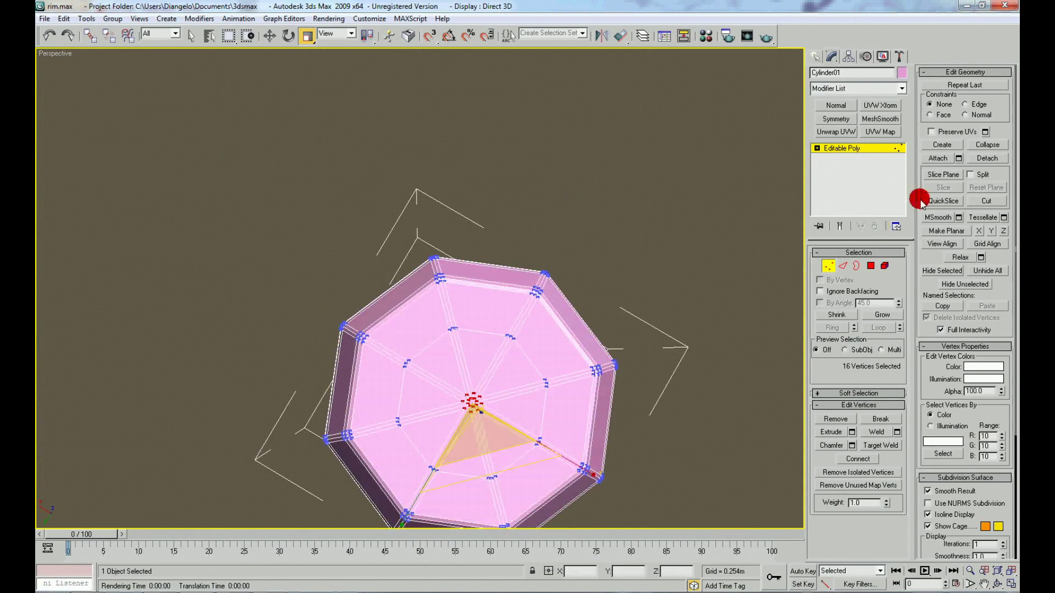
pyautogui.click(987, 144)
pyautogui.keyDown('alt'); pyautogui.moveTo(746, 273); pyautogui.dragTo(672, 285, button='middle'); pyautogui.keyUp('alt')
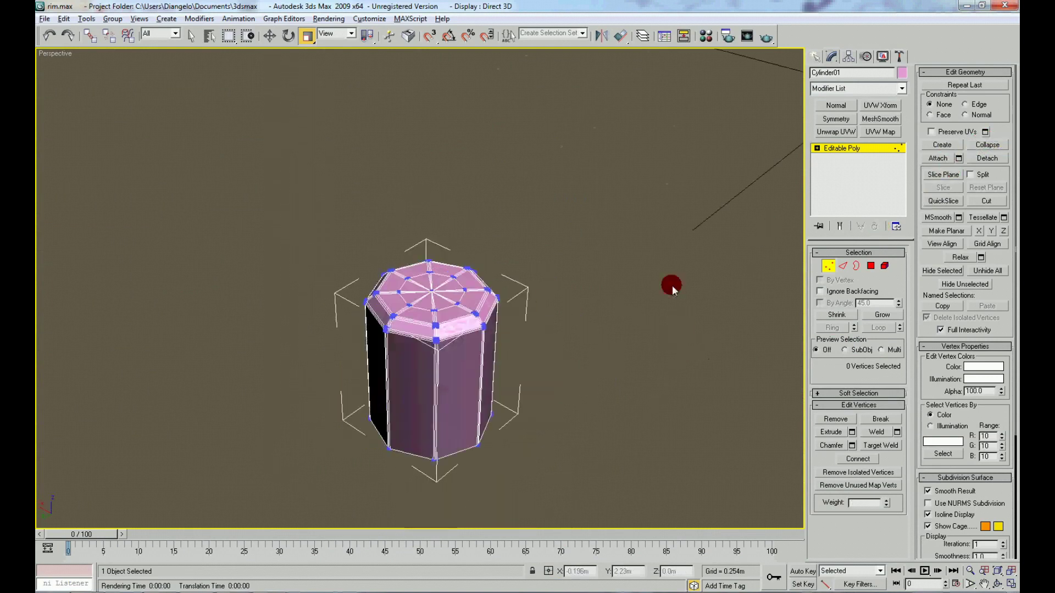
pyautogui.rightClick(530, 310)
pyautogui.click(535, 272)
# Create a sphere on top of the cylinder
pyautogui.click(615, 332)
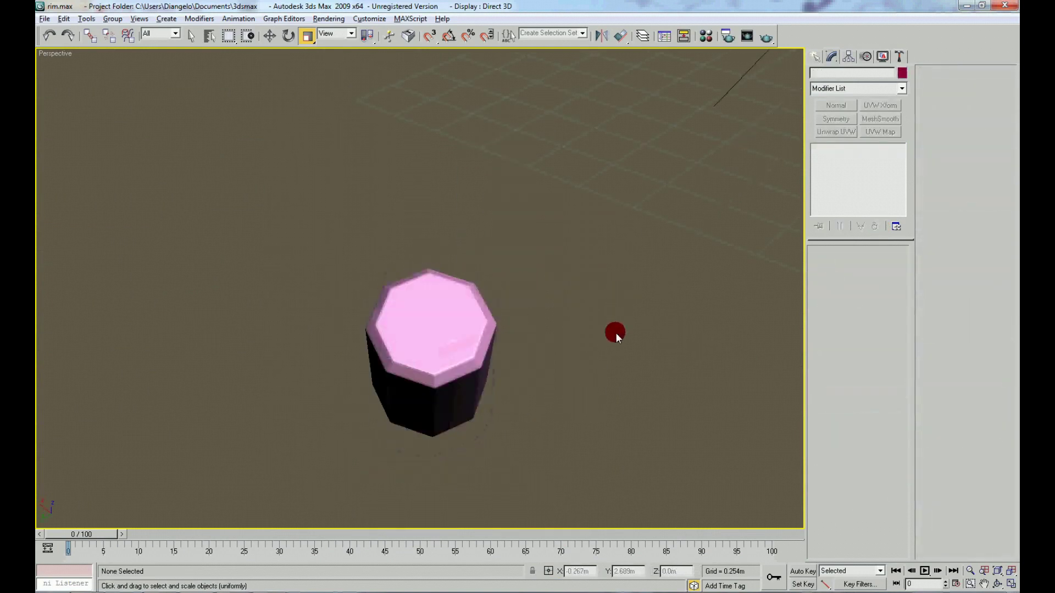
pyautogui.click(816, 56)
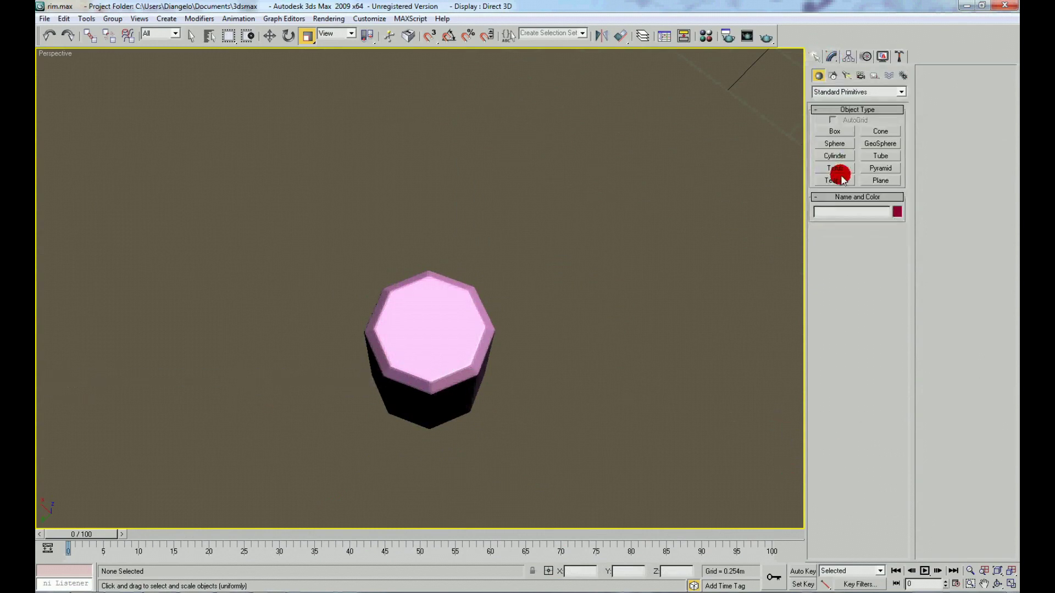
pyautogui.click(835, 144)
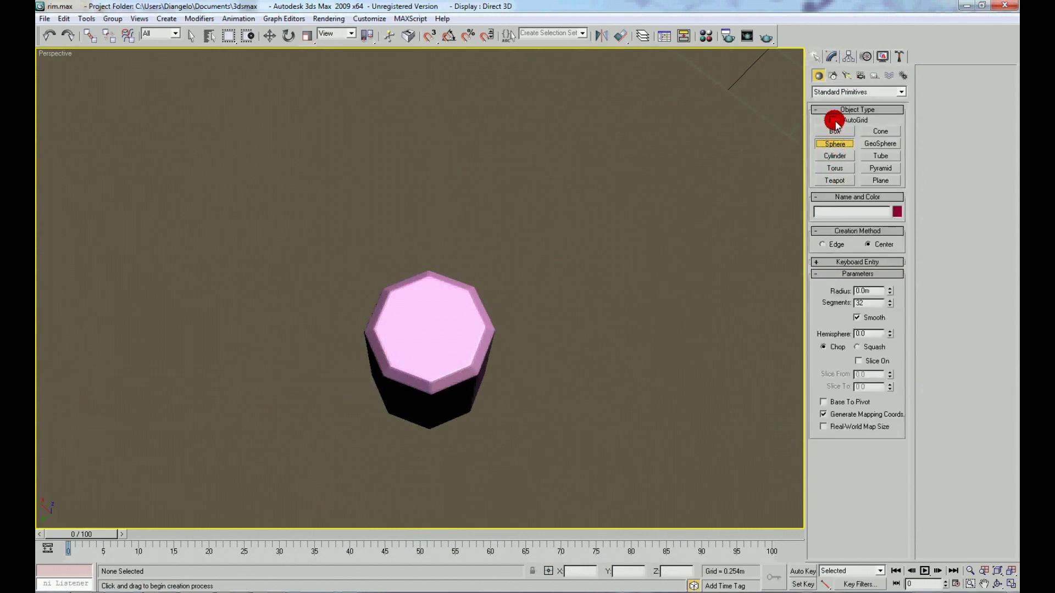
pyautogui.moveTo(432, 328); pyautogui.dragTo(446, 298)
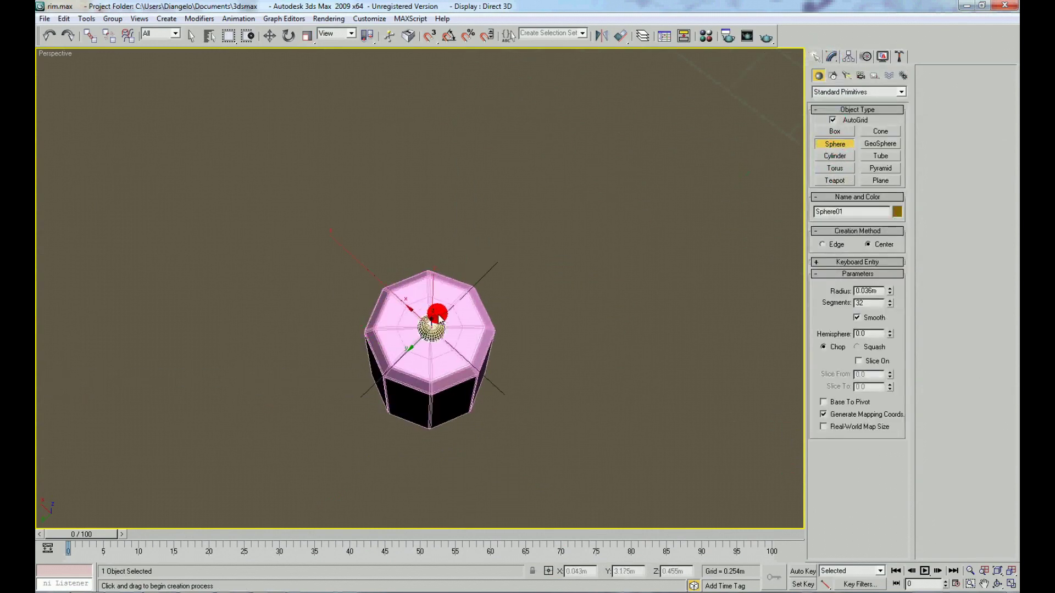
pyautogui.press('r')
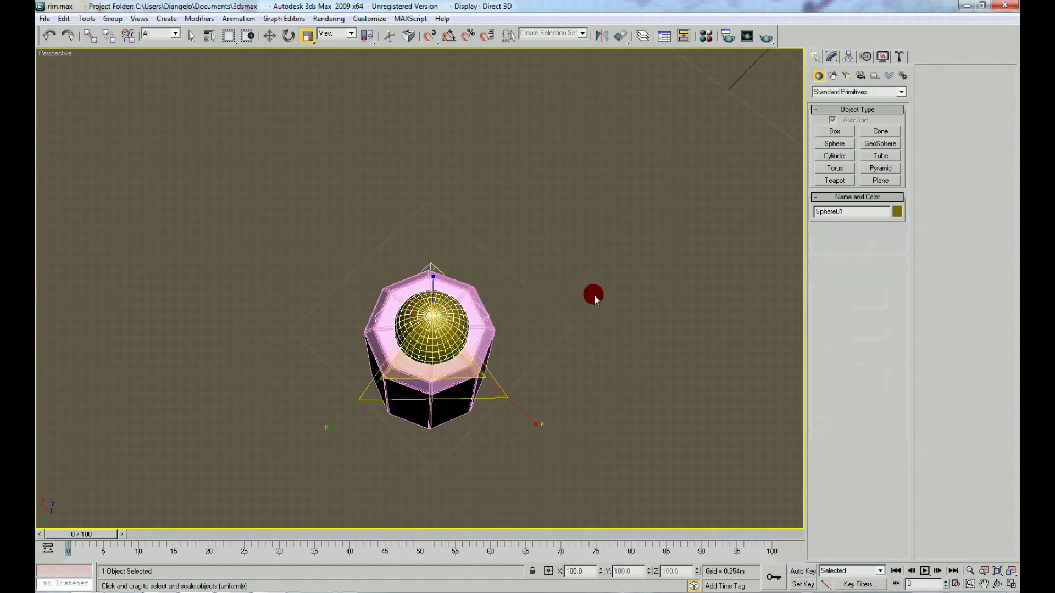
# Scale the sphere up to about 119%
pyautogui.click(591, 295)
pyautogui.keyDown('alt'); pyautogui.moveTo(523, 346); pyautogui.dragTo(542, 286, button='middle'); pyautogui.keyUp('alt')
pyautogui.click(438, 268)
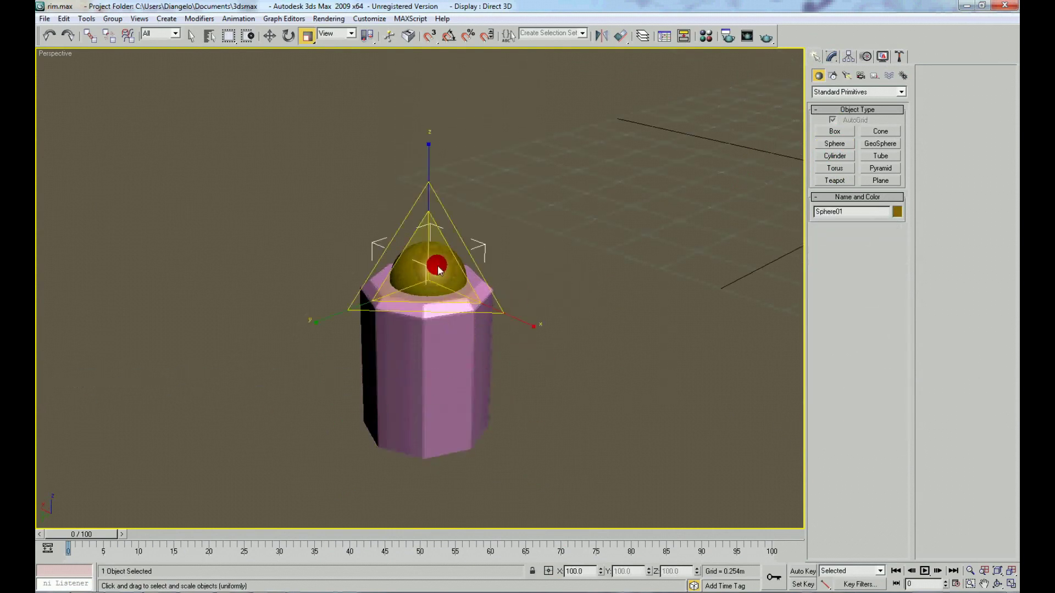
pyautogui.moveTo(424, 271); pyautogui.dragTo(429, 262)
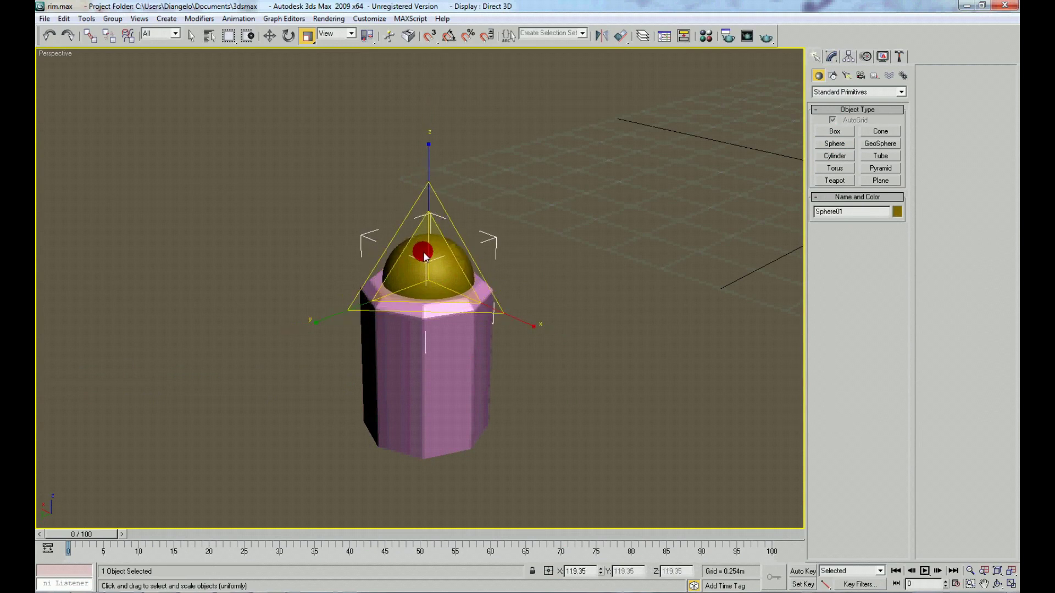
pyautogui.rightClick(429, 261)
pyautogui.click(446, 271)
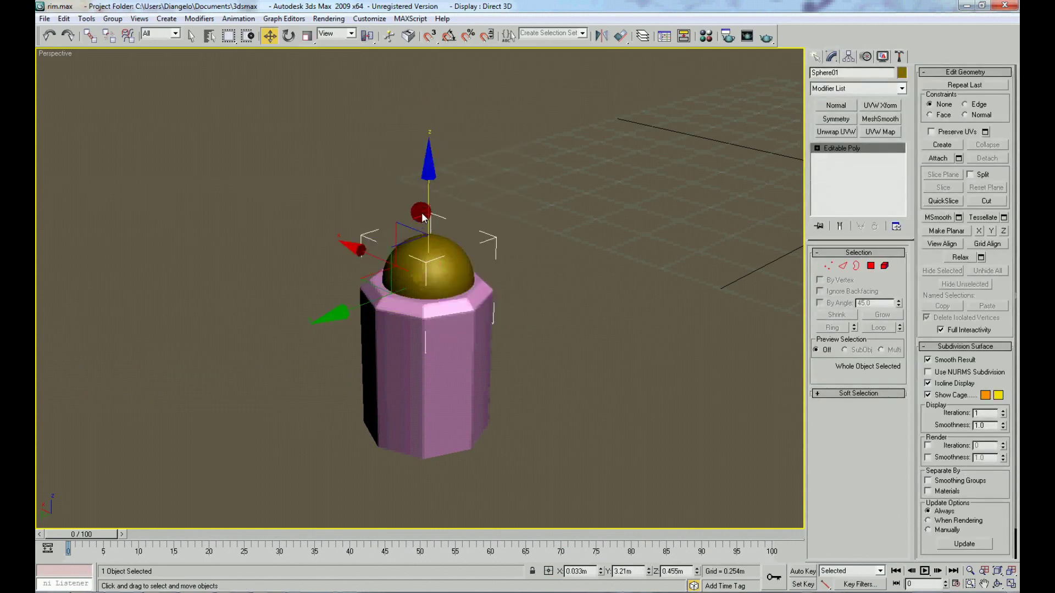
# Delete the sphere's lower-half polygons in Front view, leaving a dome
pyautogui.press('f')
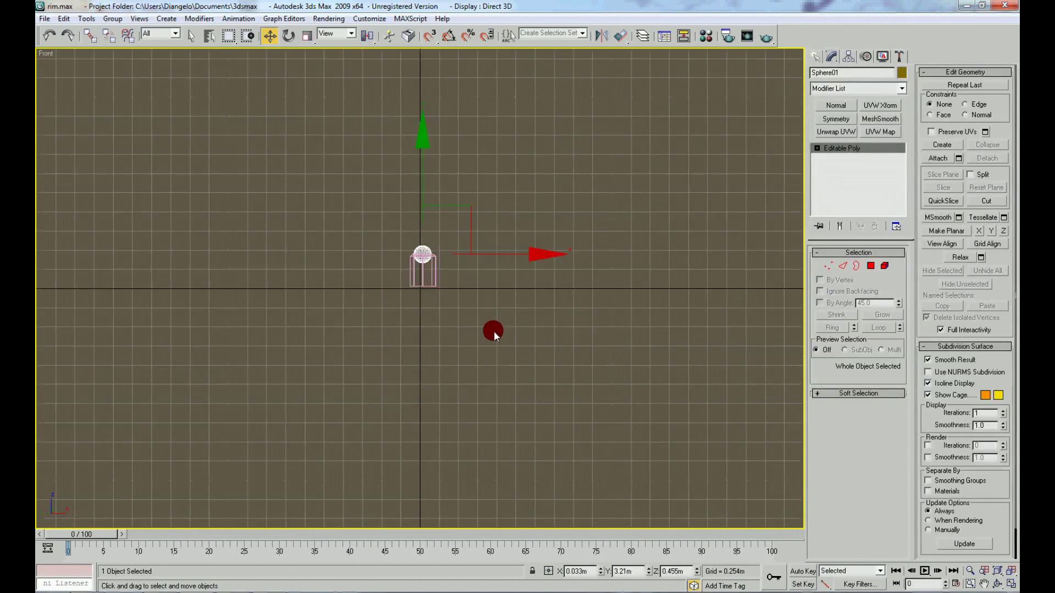
pyautogui.press('z')
pyautogui.rightClick(397, 301)
pyautogui.click(379, 259)
pyautogui.moveTo(148, 329)
pyautogui.mouseDown()
pyautogui.moveTo(538, 461)
pyautogui.moveTo(723, 510)
pyautogui.mouseUp()
pyautogui.press('Delete')
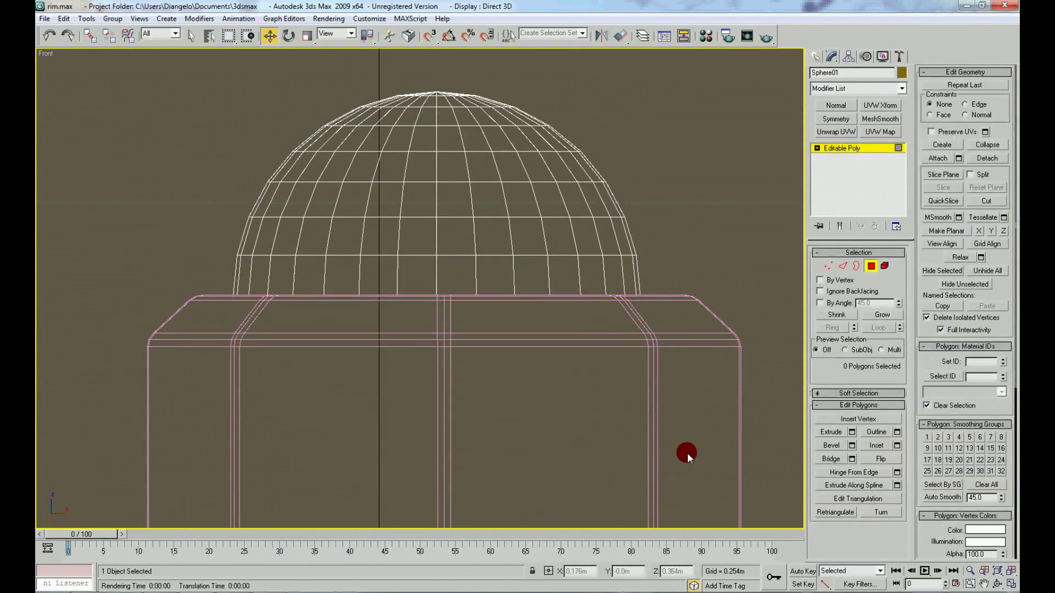
pyautogui.press('p')
pyautogui.press('z')
pyautogui.press('F3')
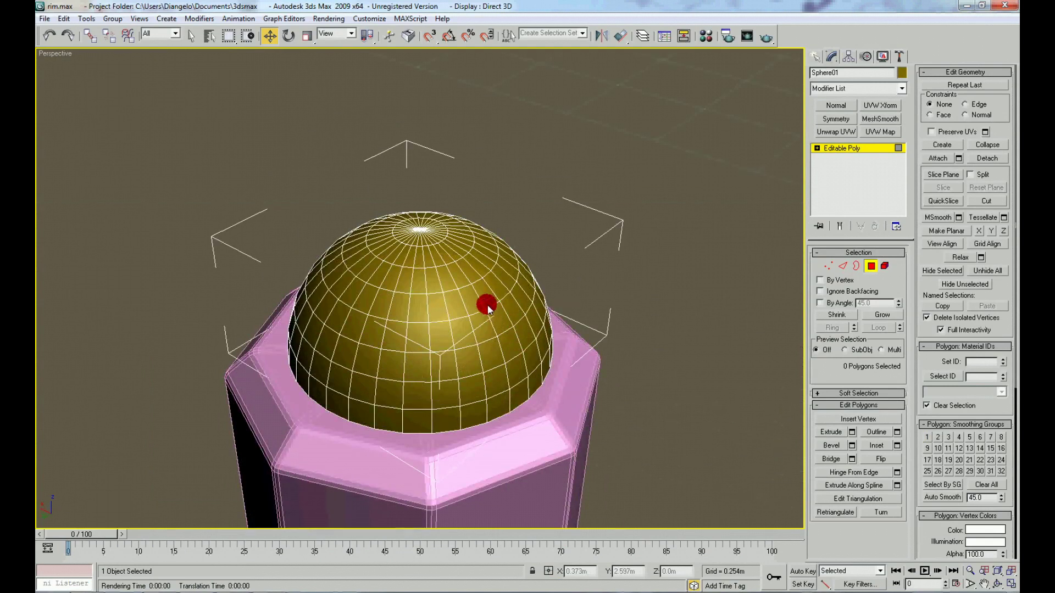
# Attach the dome to the pink Cylinder01 as one object
pyautogui.click(471, 293)
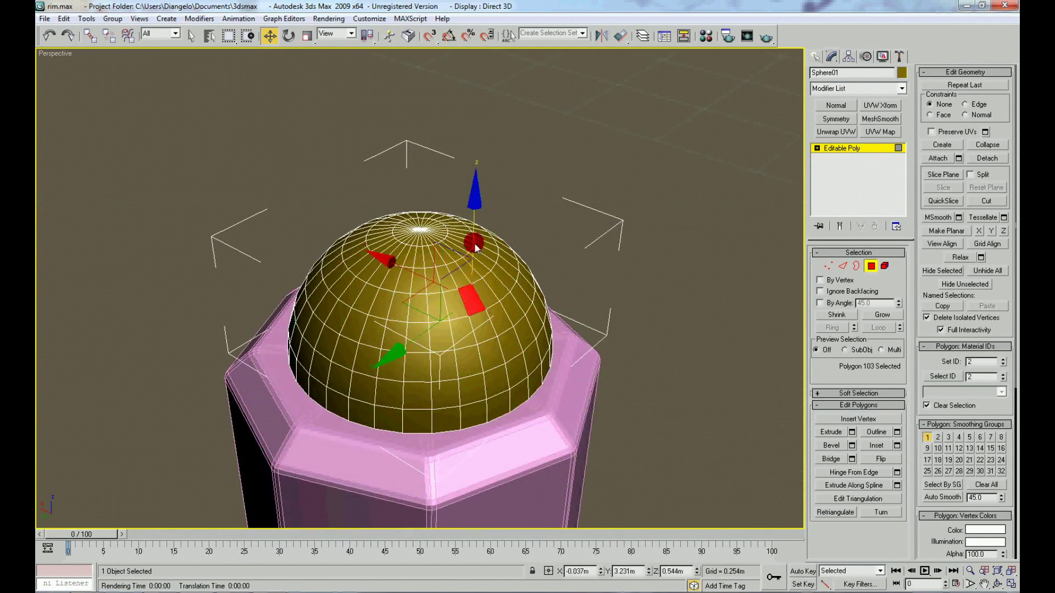
pyautogui.rightClick(465, 253)
pyautogui.click(462, 232)
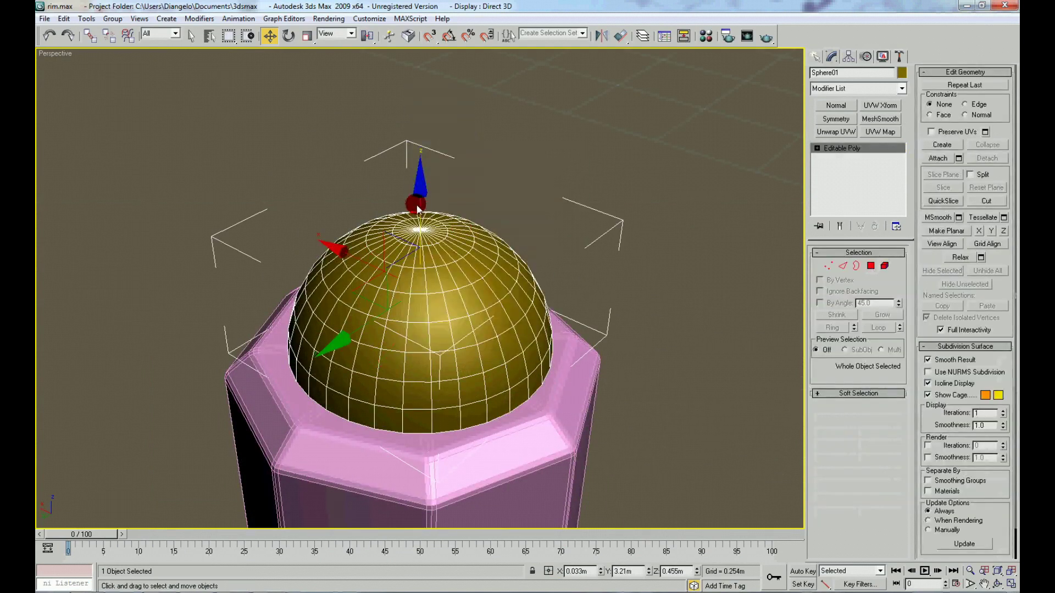
pyautogui.click(619, 241)
pyautogui.scroll(-3, 618, 241)
pyautogui.click(486, 380)
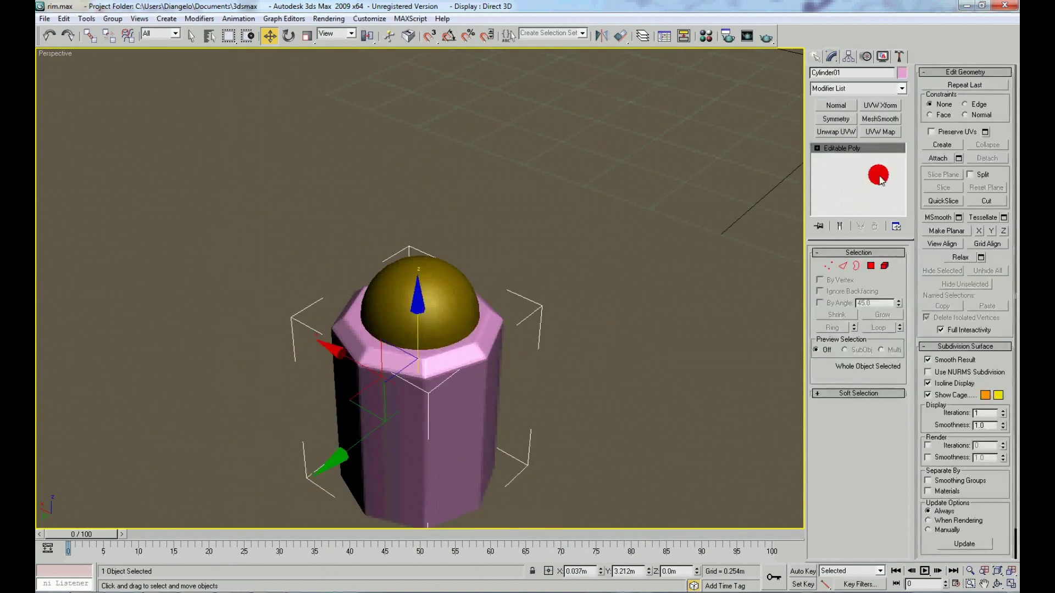
pyautogui.click(932, 158)
pyautogui.click(467, 286)
pyautogui.rightClick(609, 292)
# Bring up the Unhide Objects list of hidden objects
pyautogui.scroll(-3, 609, 292)
pyautogui.rightClick(530, 315)
pyautogui.click(549, 252)
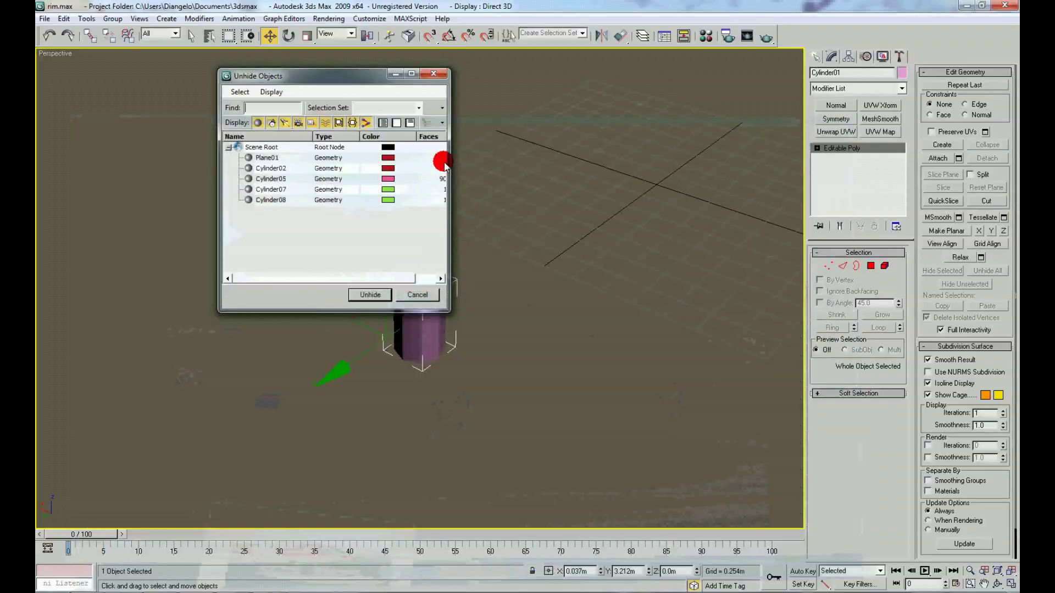
# Unhide all objects so the rim and ground plane reappear
pyautogui.click(436, 78)
pyautogui.rightClick(559, 257)
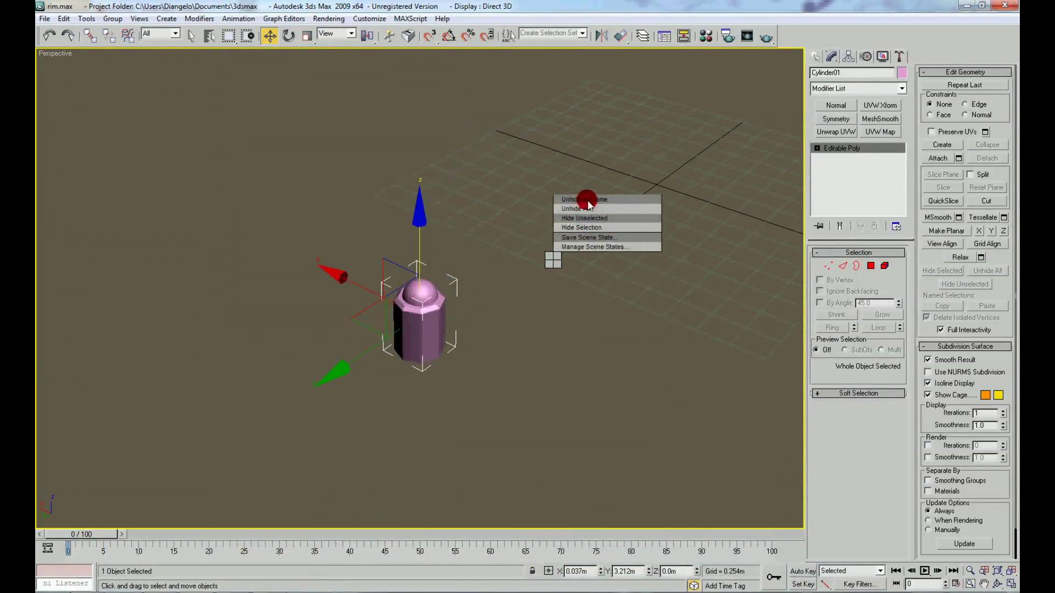
pyautogui.click(583, 209)
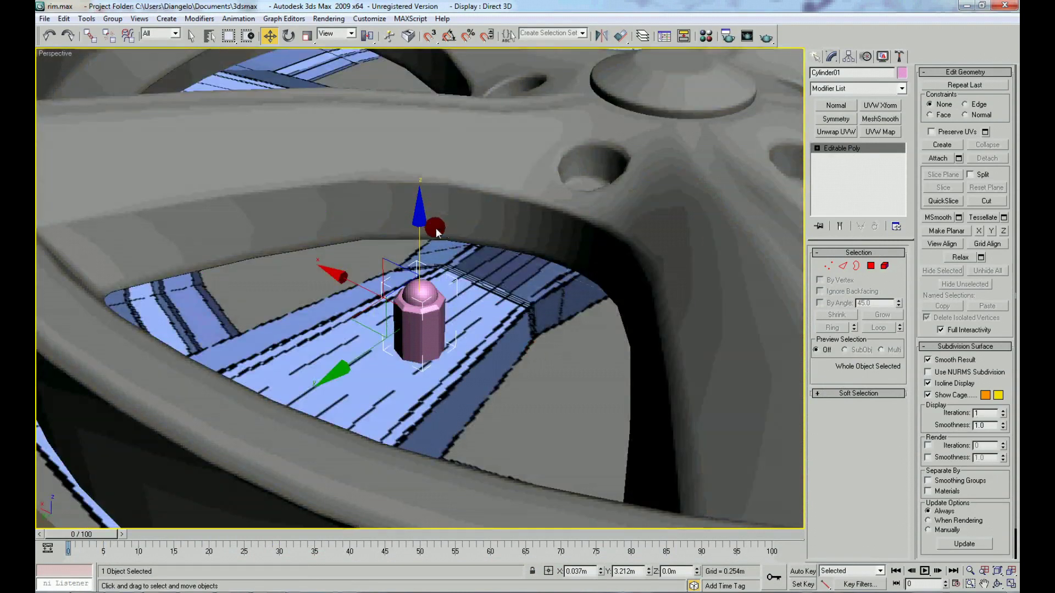
# Move the lug nut over a hub lug hole and lower it in
pyautogui.moveTo(419, 225); pyautogui.dragTo(419, 104)
pyautogui.keyDown('alt'); pyautogui.moveTo(419, 104); pyautogui.dragTo(393, 306, button='middle'); pyautogui.keyUp('alt')
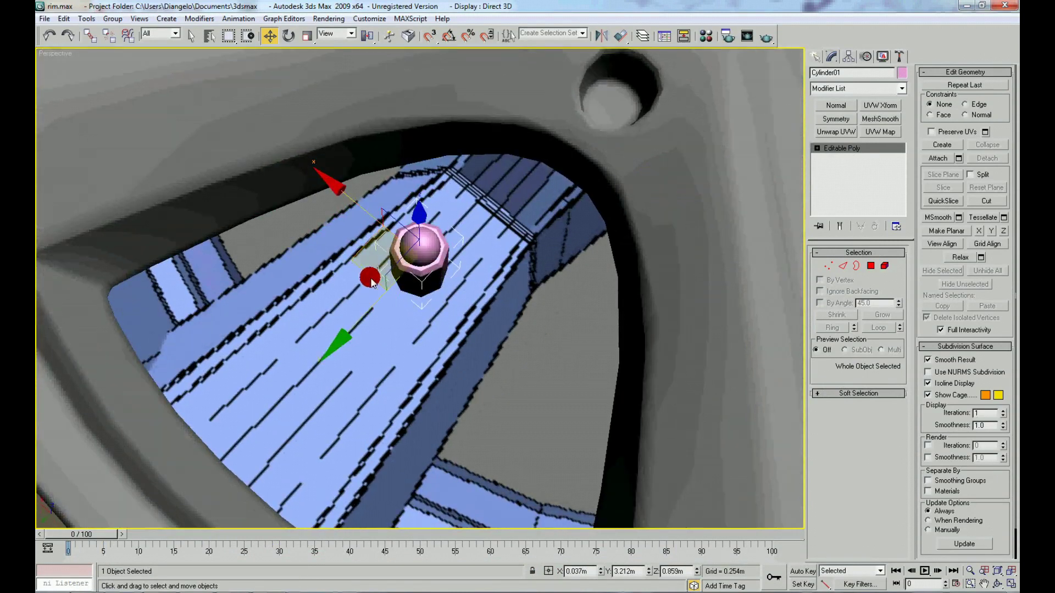
pyautogui.moveTo(393, 306); pyautogui.dragTo(588, 148)
pyautogui.press('z')
pyautogui.scroll(-5, 555, 270)
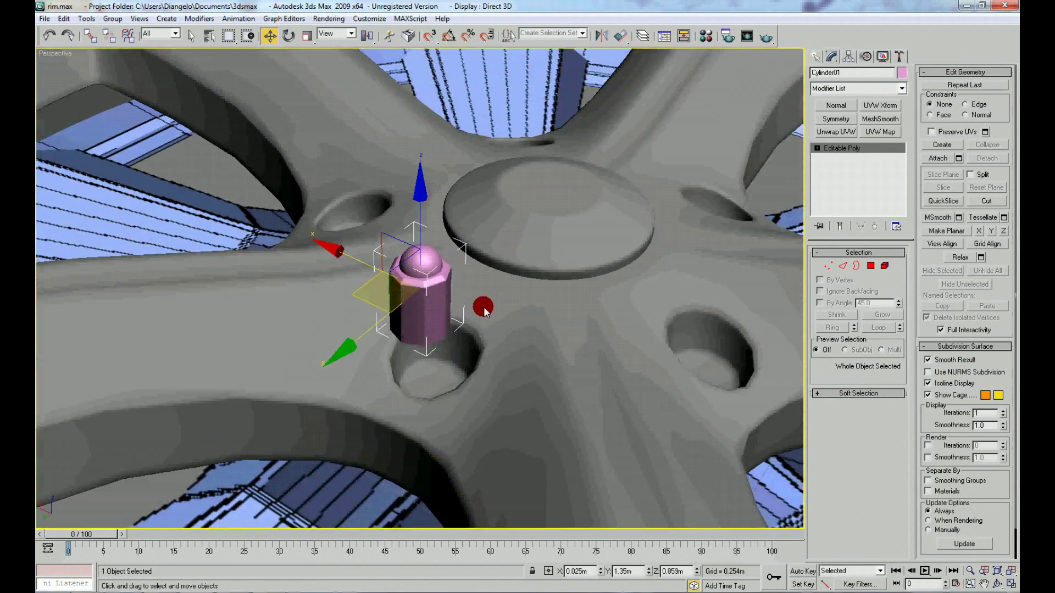
pyautogui.moveTo(415, 197); pyautogui.dragTo(436, 305)
pyautogui.keyDown('alt'); pyautogui.moveTo(436, 301); pyautogui.dragTo(372, 354, button='middle'); pyautogui.keyUp('alt')
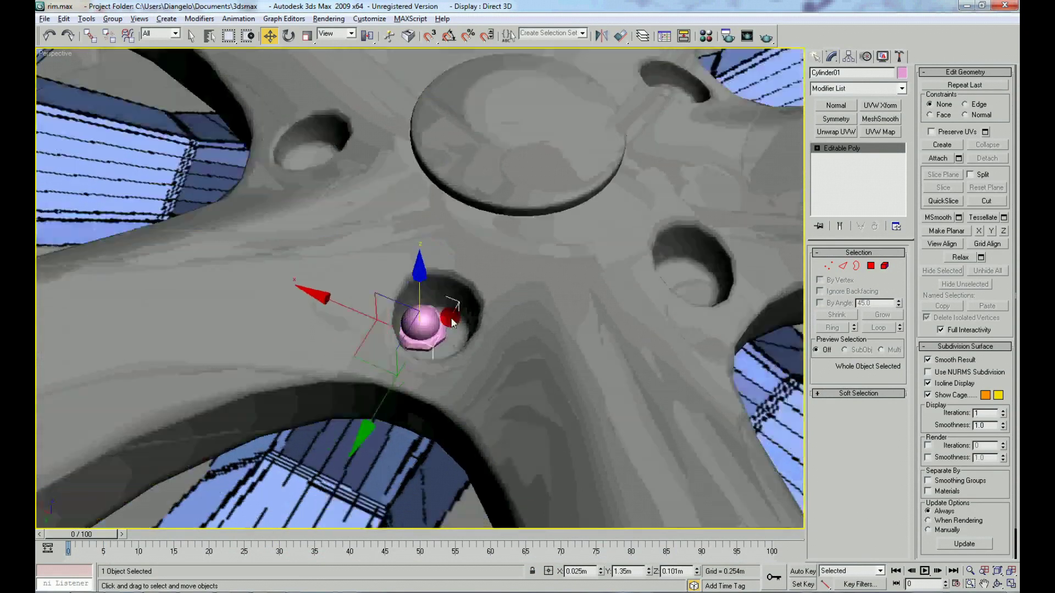
pyautogui.moveTo(369, 371); pyautogui.dragTo(409, 333)
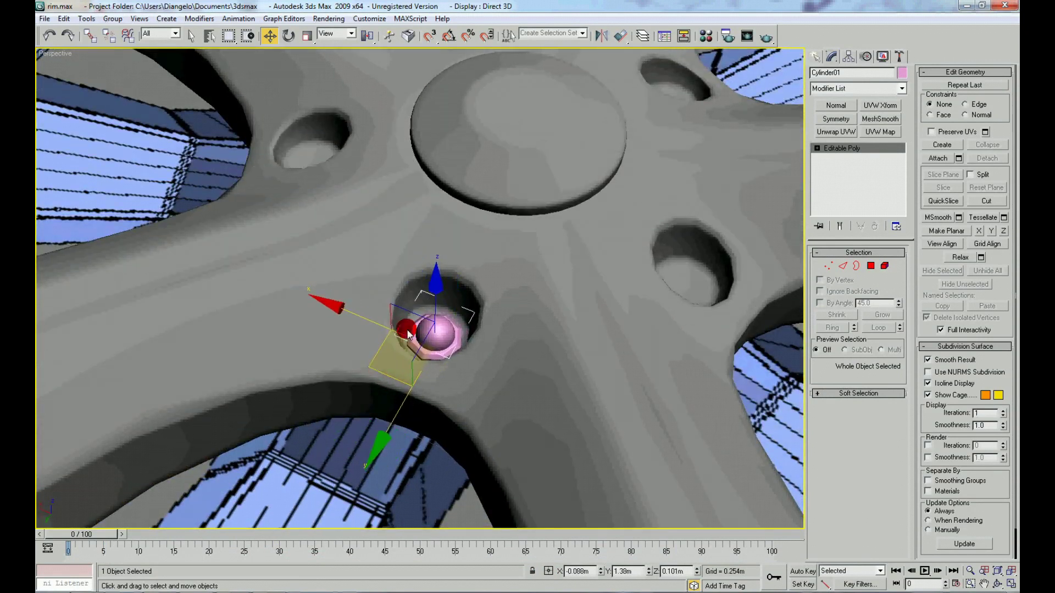
pyautogui.moveTo(435, 294); pyautogui.dragTo(431, 272)
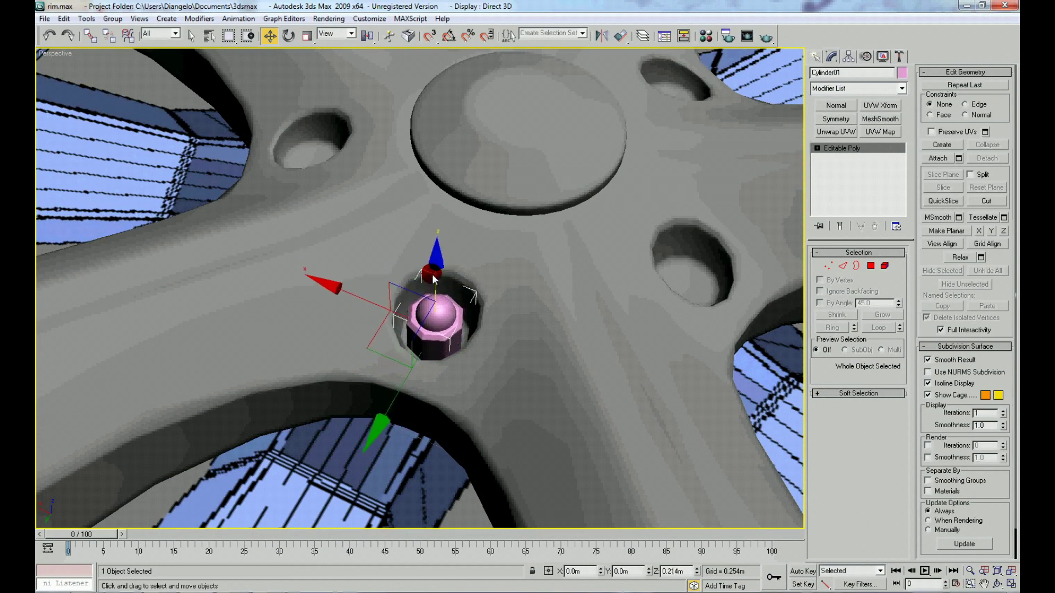
# Shrink the lug nut slightly and raise it a little in the hole
pyautogui.rightClick(433, 277)
pyautogui.click(440, 300)
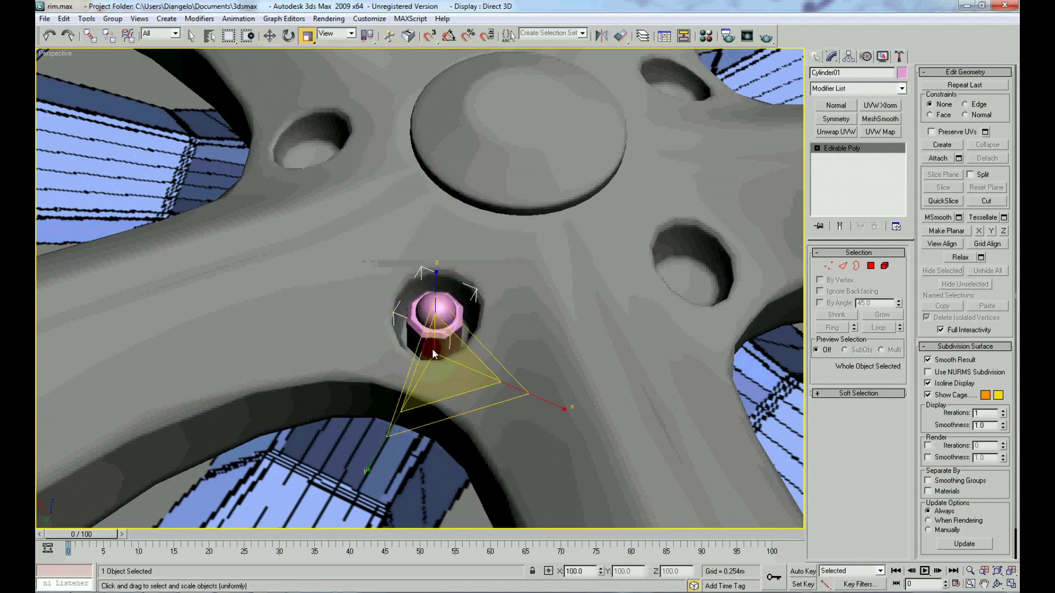
pyautogui.moveTo(436, 334); pyautogui.dragTo(436, 338)
pyautogui.moveTo(437, 338)
pyautogui.keyDown('alt'); pyautogui.mouseDown(button='middle')
pyautogui.moveTo(418, 392)
pyautogui.moveTo(437, 292)
pyautogui.mouseUp(button='middle'); pyautogui.keyUp('alt')
pyautogui.rightClick(438, 301)
pyautogui.click(439, 302)
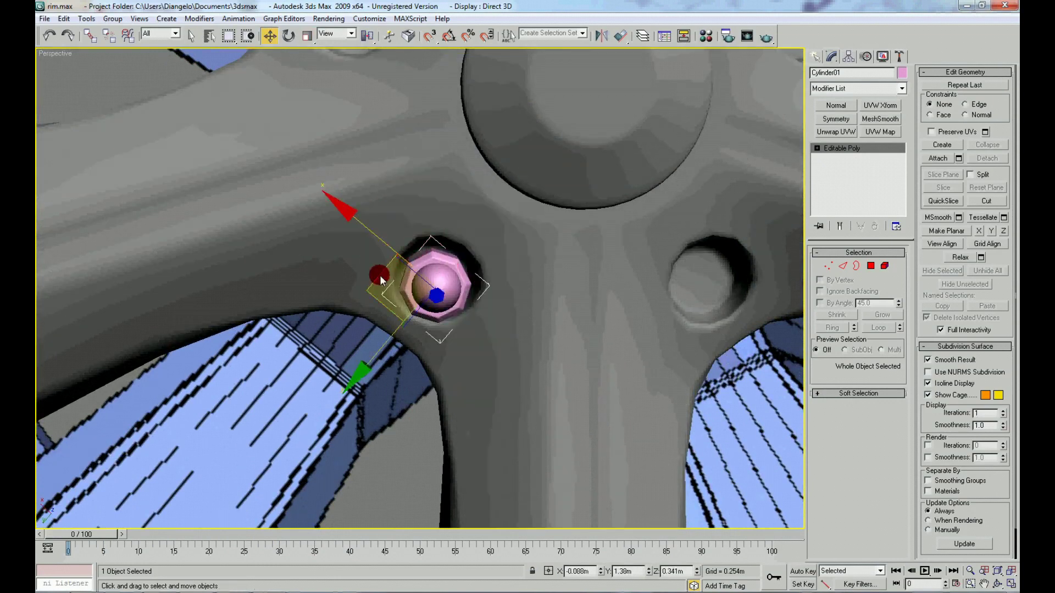
pyautogui.keyDown('alt'); pyautogui.moveTo(383, 276); pyautogui.dragTo(436, 283, button='middle'); pyautogui.keyUp('alt')
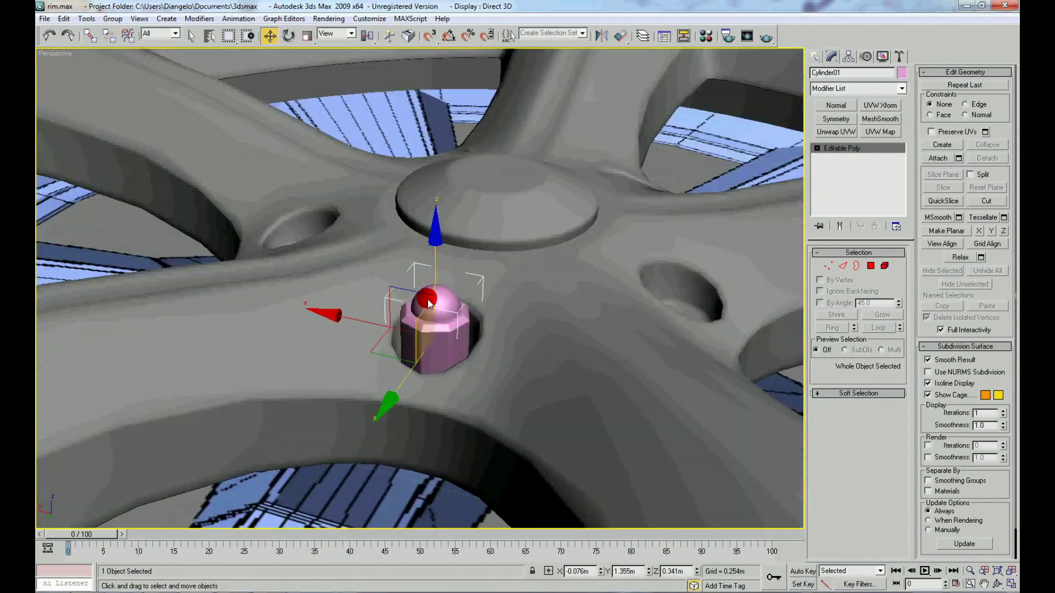
pyautogui.moveTo(436, 283); pyautogui.dragTo(438, 275)
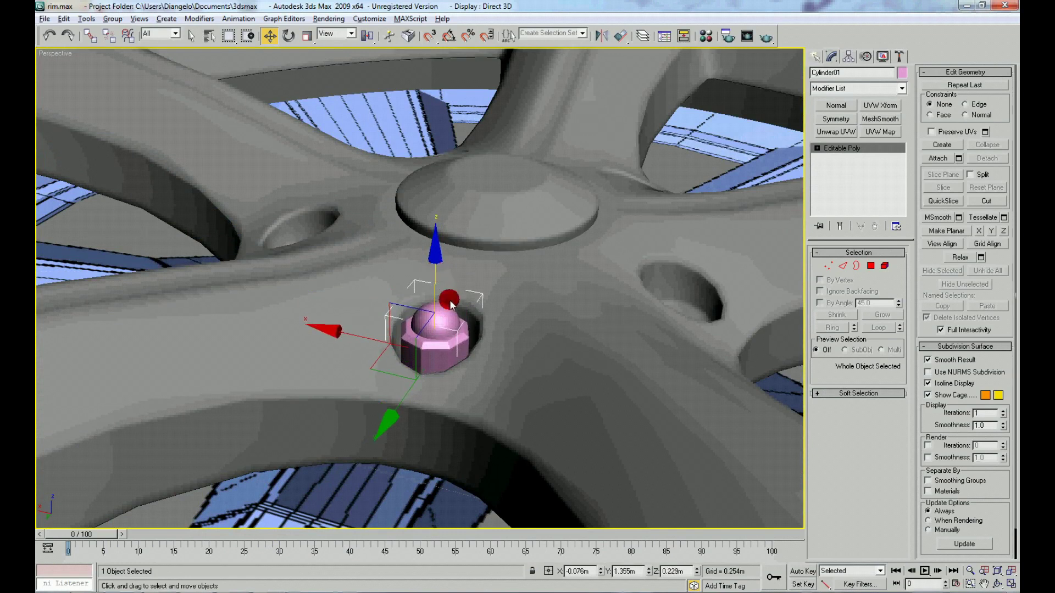
pyautogui.scroll(-10, 450, 304)
pyautogui.scroll(-2, 200, 392)
pyautogui.click(200, 392)
pyautogui.scroll(10, 223, 417)
pyautogui.scroll(3, 219, 413)
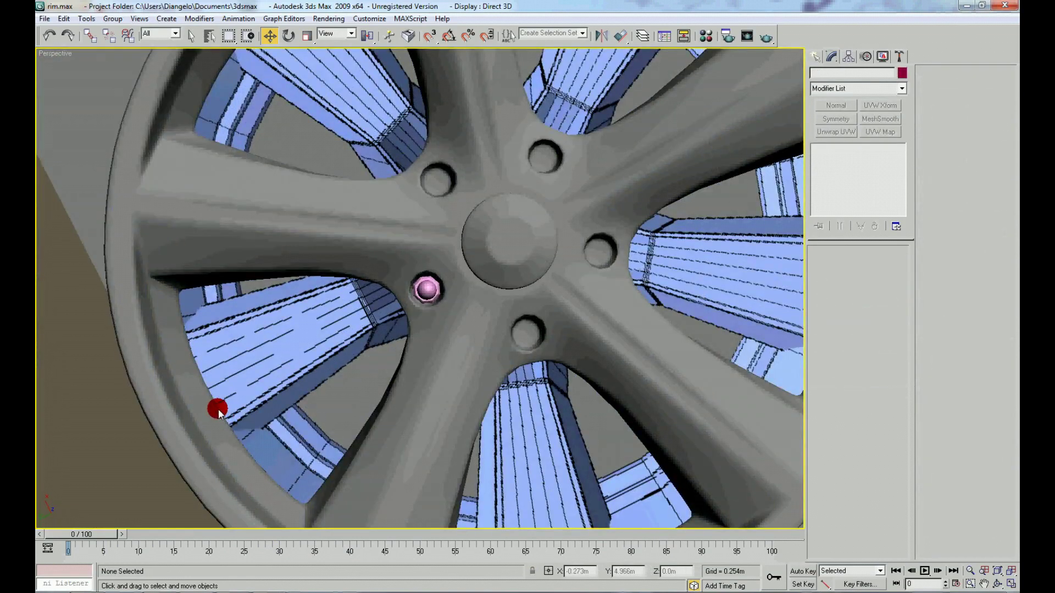
pyautogui.scroll(-8, 220, 407)
pyautogui.scroll(4, 227, 388)
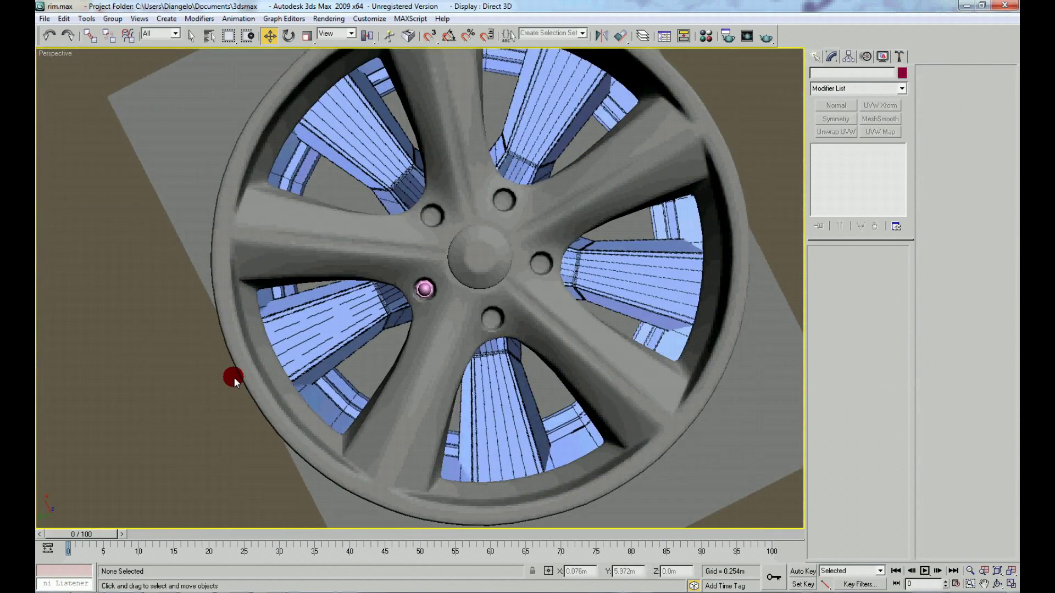
pyautogui.scroll(6, 425, 283)
# Center the dome element on the nut from the Top view
pyautogui.click(424, 266)
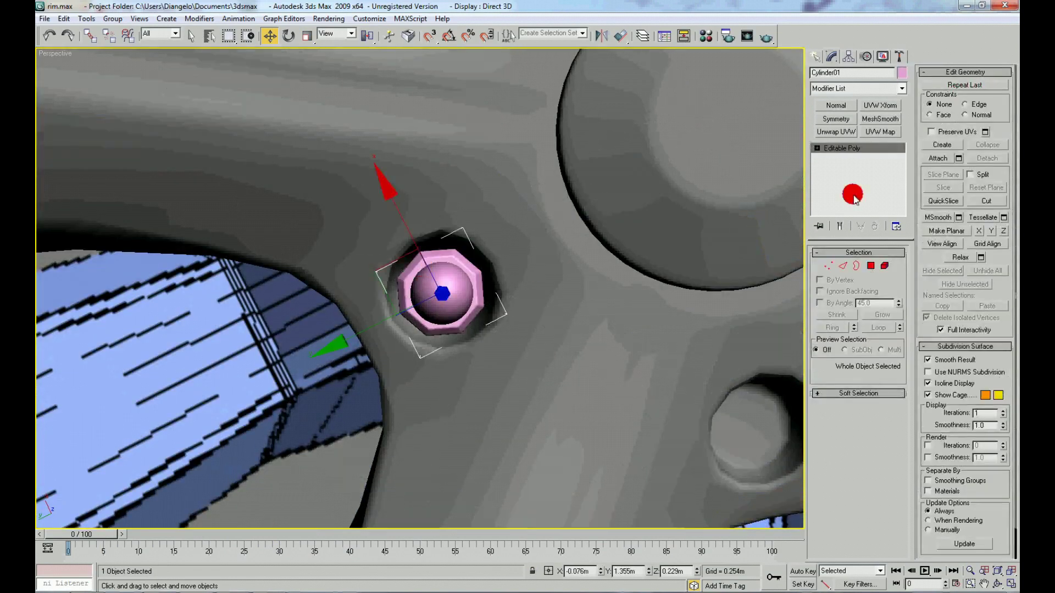
pyautogui.scroll(-5, 531, 225)
pyautogui.press('t')
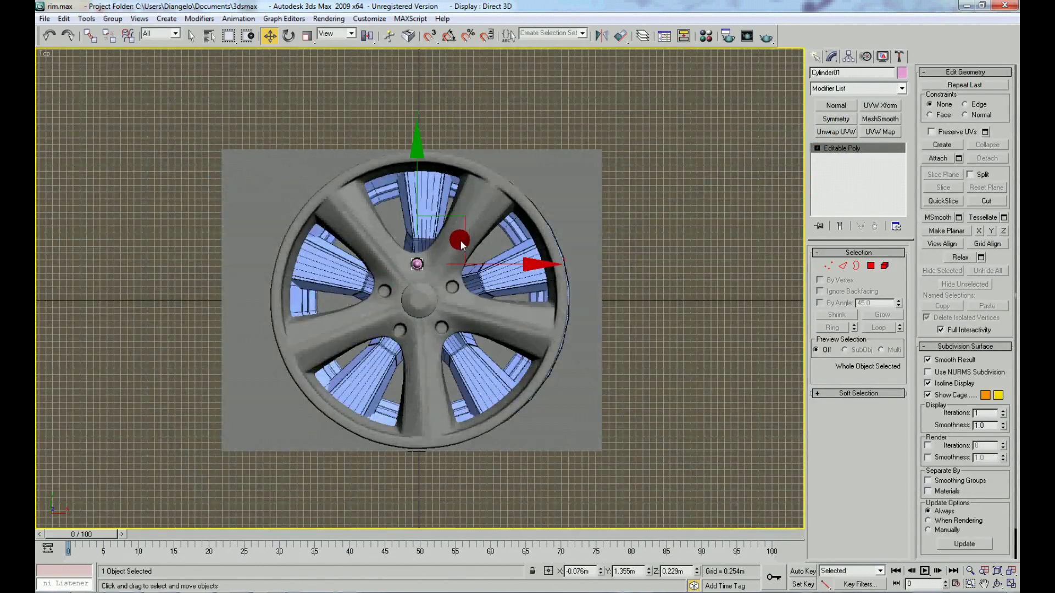
pyautogui.scroll(8, 433, 278)
pyautogui.scroll(-4, 446, 279)
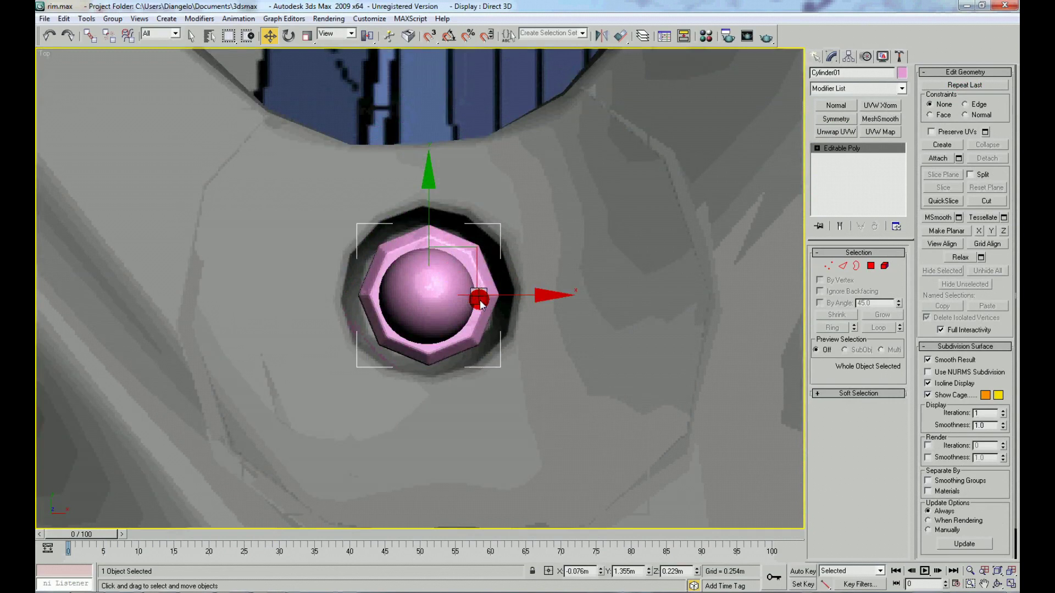
pyautogui.rightClick(479, 304)
pyautogui.click(467, 193)
pyautogui.click(426, 279)
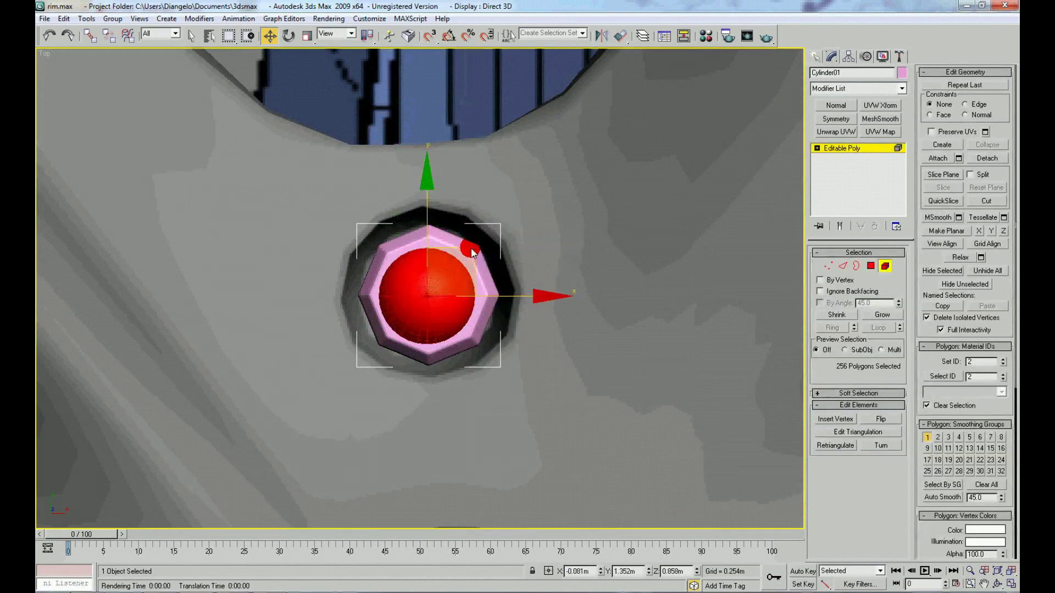
pyautogui.moveTo(471, 253); pyautogui.dragTo(475, 251)
pyautogui.rightClick(439, 281)
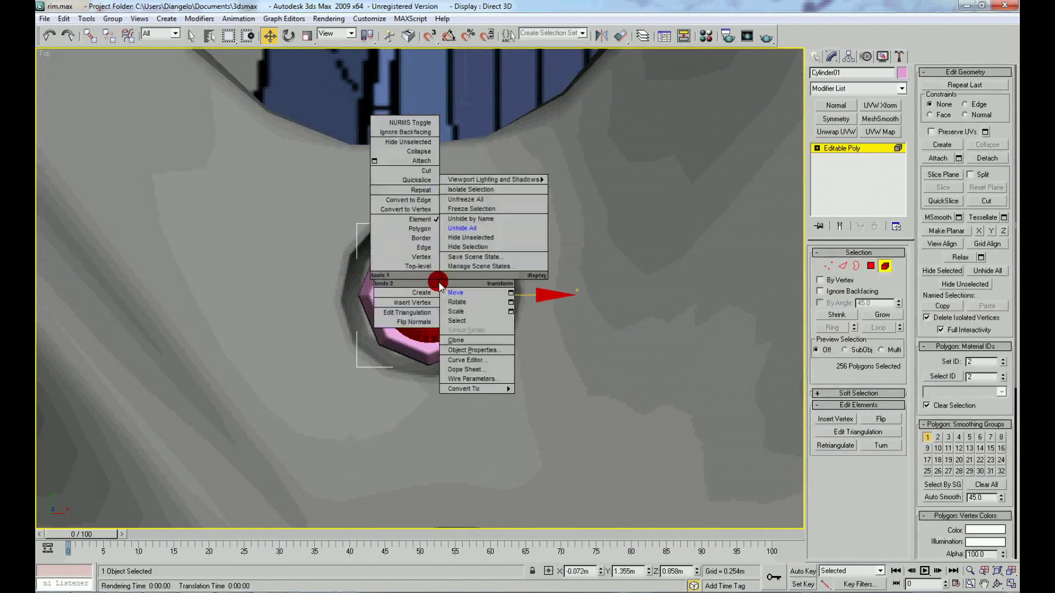
pyautogui.click(428, 267)
pyautogui.scroll(-5, 420, 288)
pyautogui.scroll(-3, 489, 207)
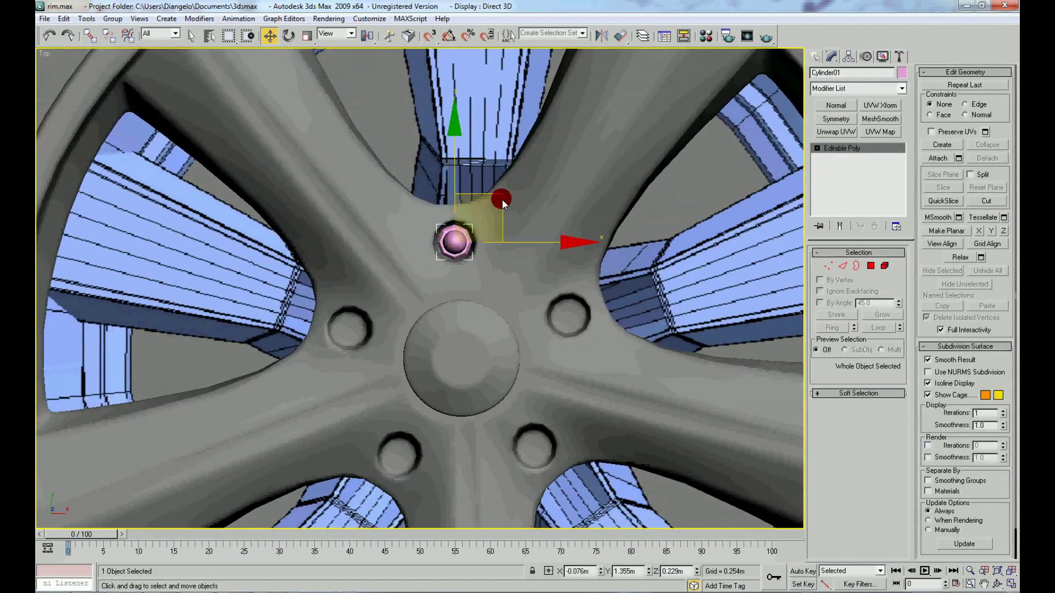
# Shift-drag copies of the lug nut onto the remaining bolt holes around the hub
pyautogui.keyDown('shift'); pyautogui.moveTo(503, 199); pyautogui.dragTo(396, 287); pyautogui.keyUp('shift')
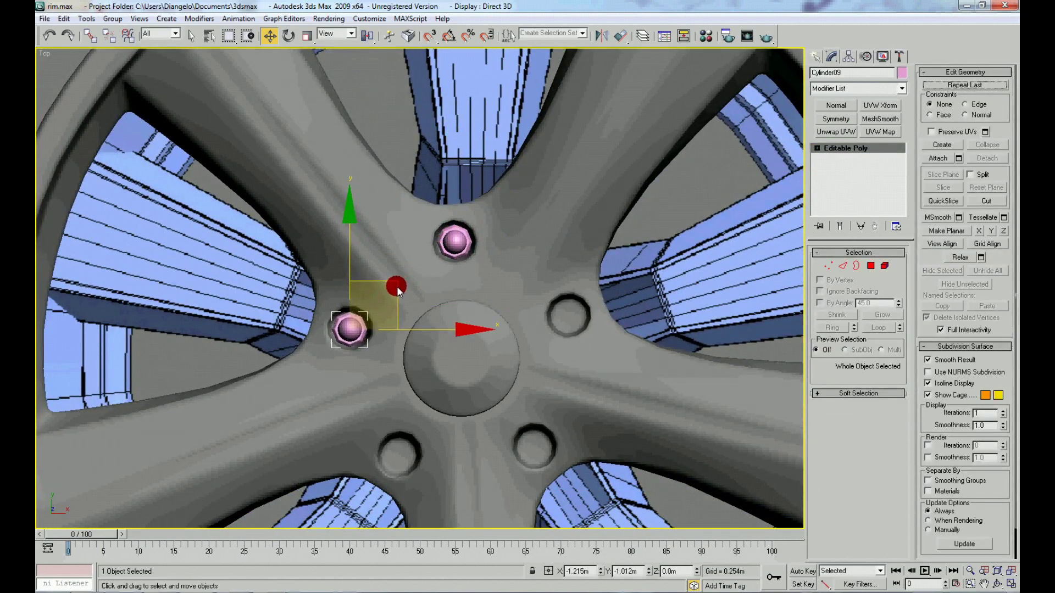
pyautogui.click(519, 348)
pyautogui.keyDown('shift'); pyautogui.moveTo(396, 299); pyautogui.dragTo(446, 427); pyautogui.keyUp('shift')
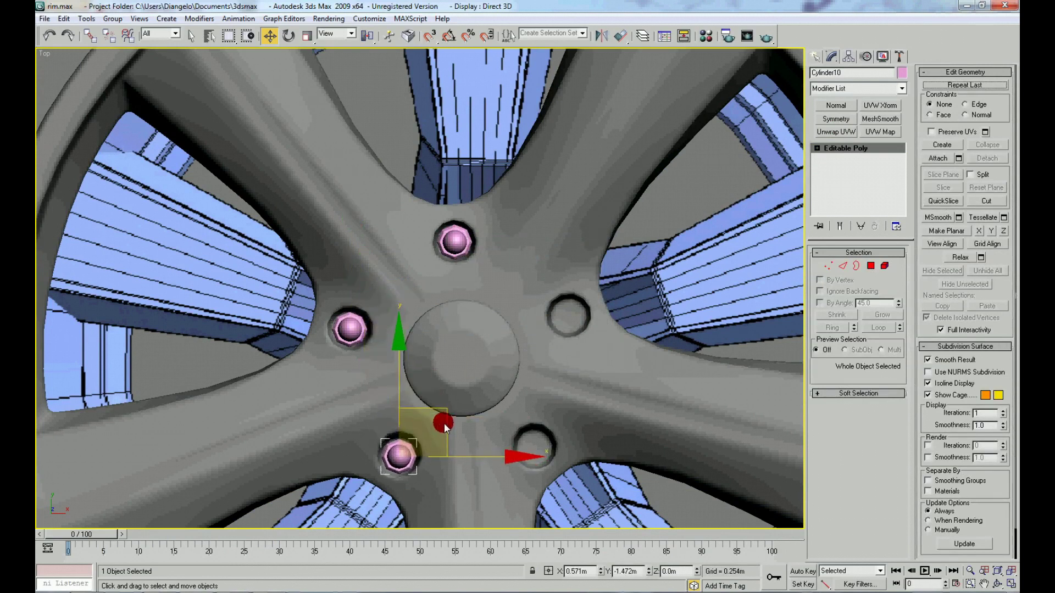
pyautogui.click(527, 349)
pyautogui.keyDown('shift'); pyautogui.moveTo(446, 420); pyautogui.dragTo(581, 408); pyautogui.keyUp('shift')
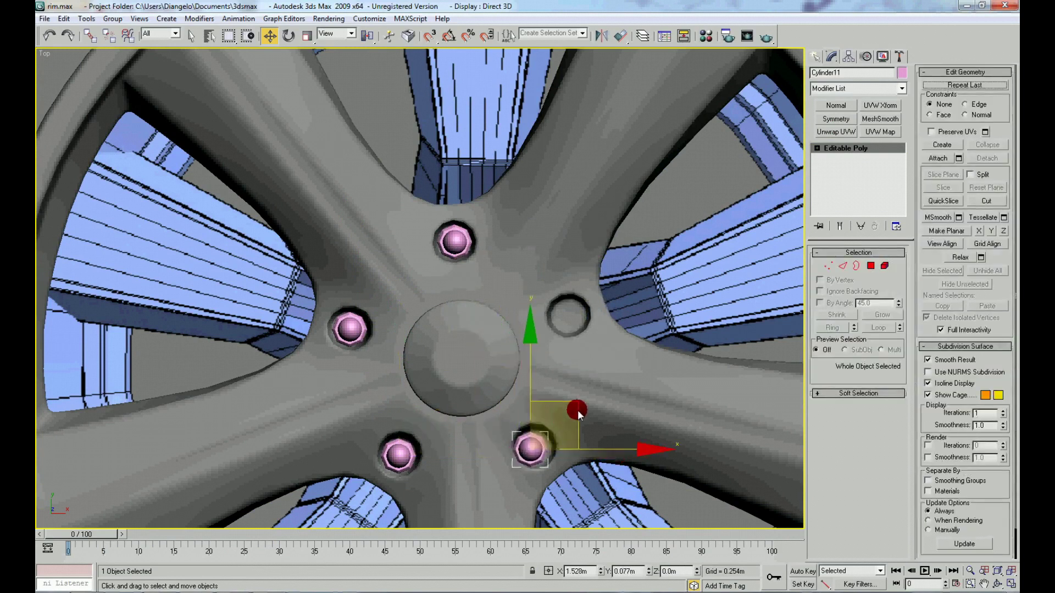
pyautogui.keyDown('shift'); pyautogui.moveTo(581, 408); pyautogui.dragTo(596, 268); pyautogui.keyUp('shift')
pyautogui.click(530, 350)
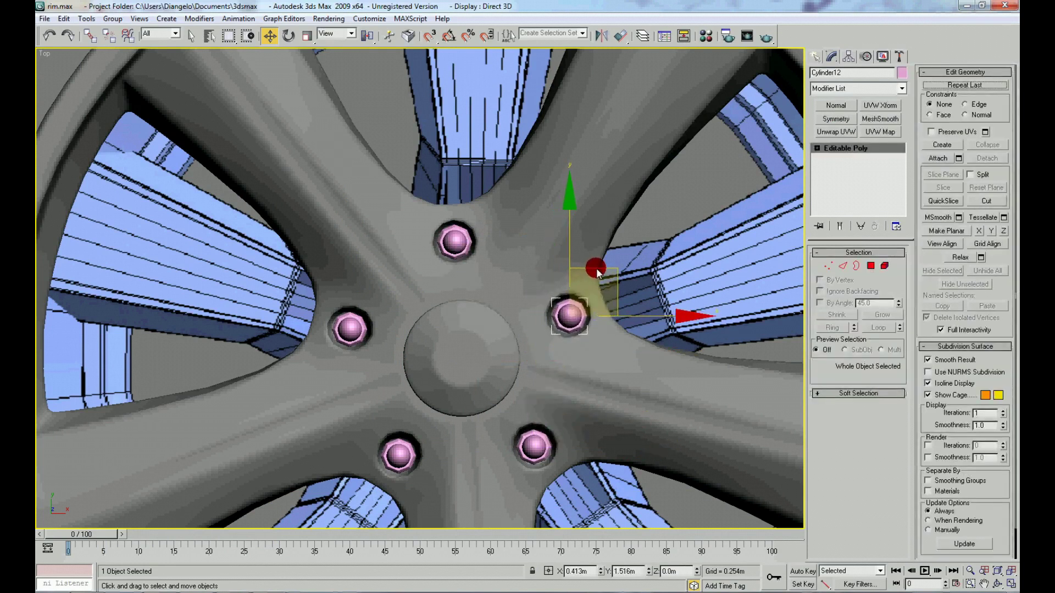
# Attach the five lug nuts to the rim's Editable Poly, then end attach mode
pyautogui.click(535, 348)
pyautogui.click(515, 370)
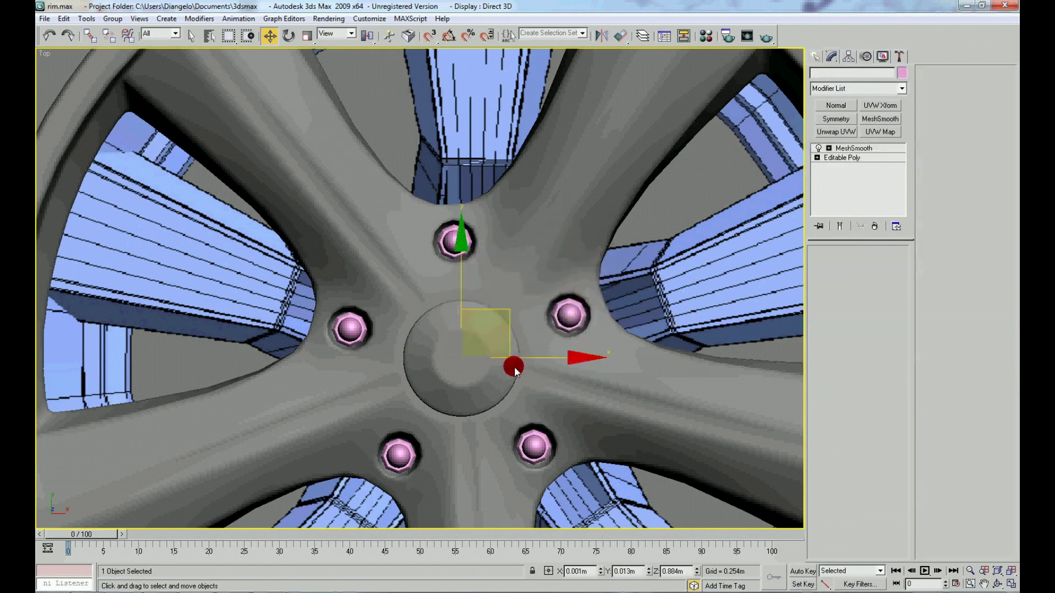
pyautogui.click(865, 158)
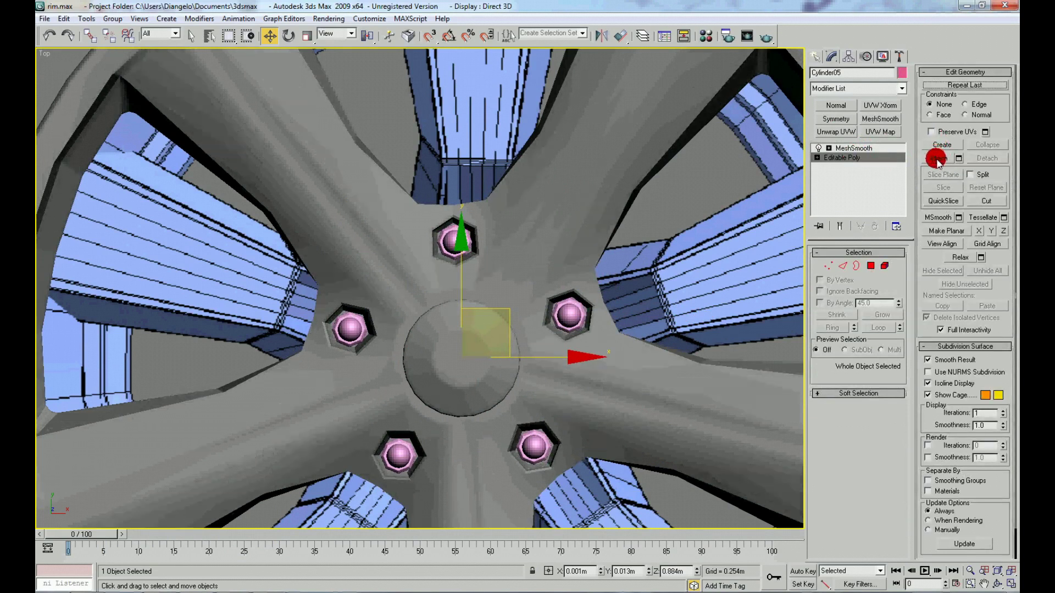
pyautogui.click(938, 158)
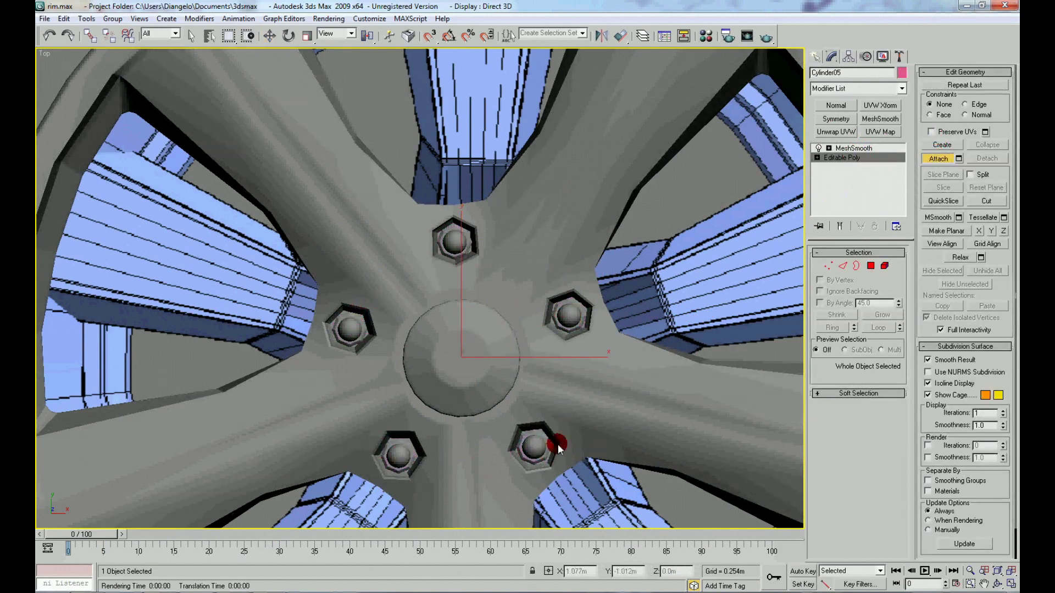
pyautogui.press('p')
pyautogui.scroll(-5, 572, 433)
pyautogui.keyDown('alt'); pyautogui.moveTo(559, 407); pyautogui.dragTo(510, 329, button='middle'); pyautogui.keyUp('alt')
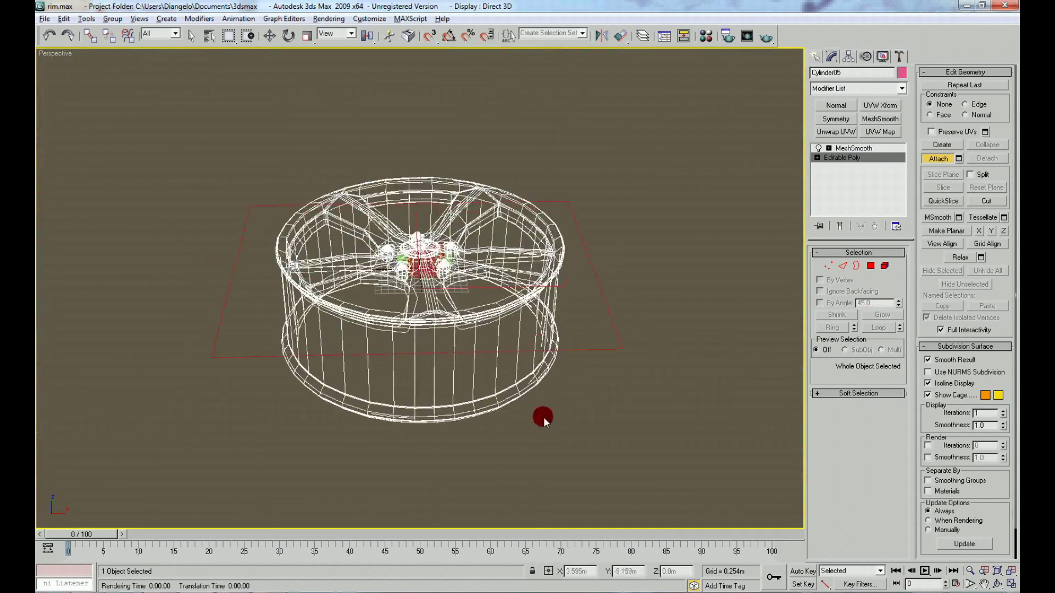
pyautogui.click(510, 329)
pyautogui.rightClick(500, 318)
# Deselect the rim and orbit to a near top-down view of the hub
pyautogui.click(577, 302)
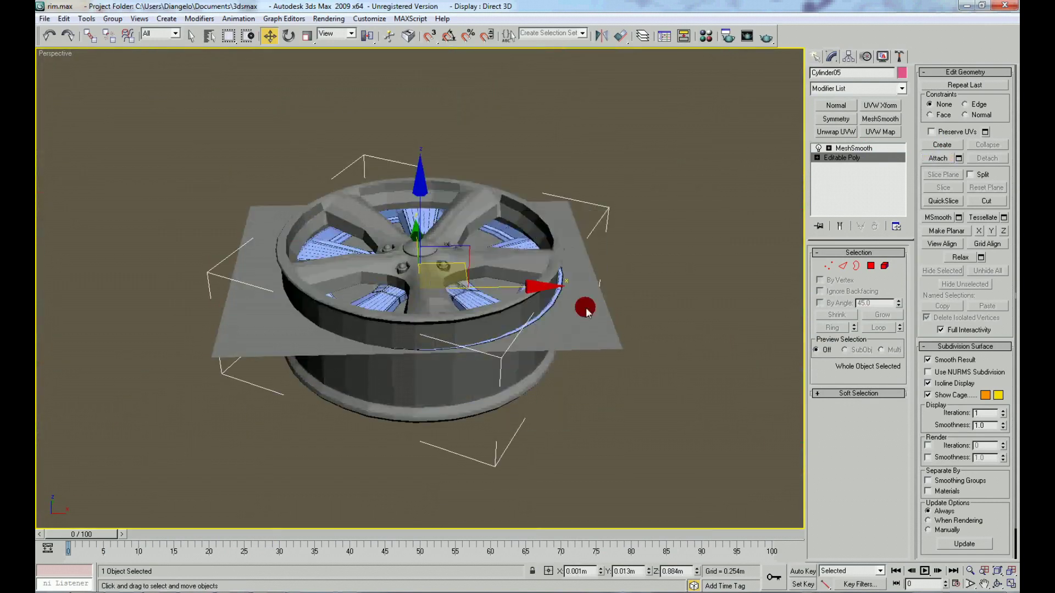
pyautogui.click(660, 313)
pyautogui.moveTo(660, 313)
pyautogui.keyDown('alt'); pyautogui.mouseDown(button='middle')
pyautogui.moveTo(651, 387)
pyautogui.moveTo(697, 335)
pyautogui.moveTo(752, 367)
pyautogui.mouseUp(button='middle'); pyautogui.keyUp('alt')
pyautogui.scroll(4, 641, 341)
pyautogui.scroll(4, 601, 338)
pyautogui.moveTo(601, 338)
pyautogui.keyDown('alt'); pyautogui.mouseDown(button='middle')
pyautogui.moveTo(572, 255)
pyautogui.moveTo(575, 296)
pyautogui.mouseUp(button='middle'); pyautogui.keyUp('alt')
pyautogui.scroll(-5, 601, 319)
pyautogui.scroll(5, 572, 307)
# Select all five lug nuts as elements of the rim's Editable Poly
pyautogui.click(500, 301)
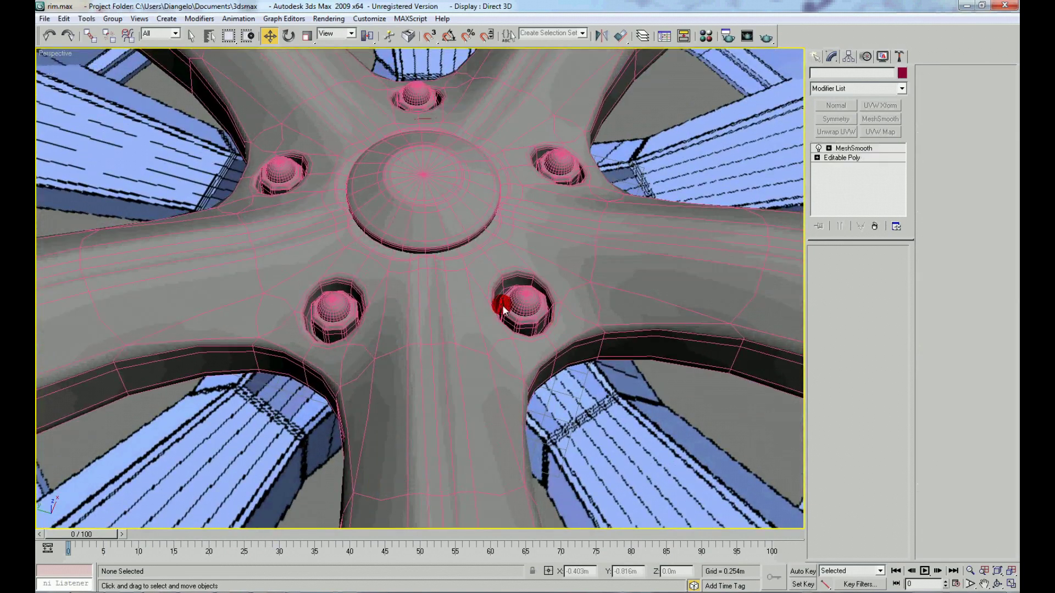
pyautogui.rightClick(545, 295)
pyautogui.click(841, 157)
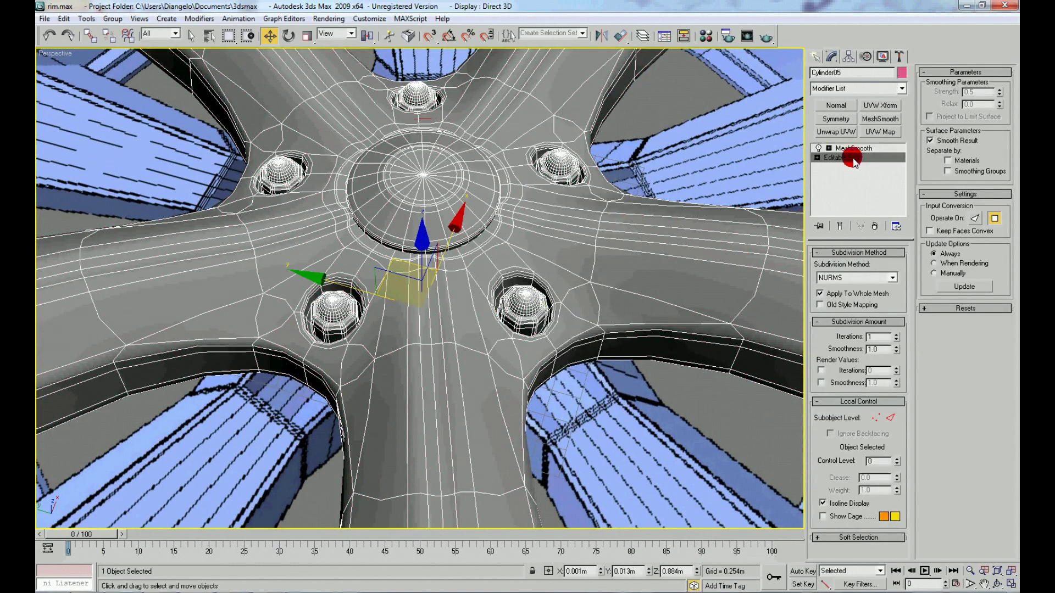
pyautogui.moveTo(536, 185); pyautogui.dragTo(506, 124, button='right')
pyautogui.click(522, 170)
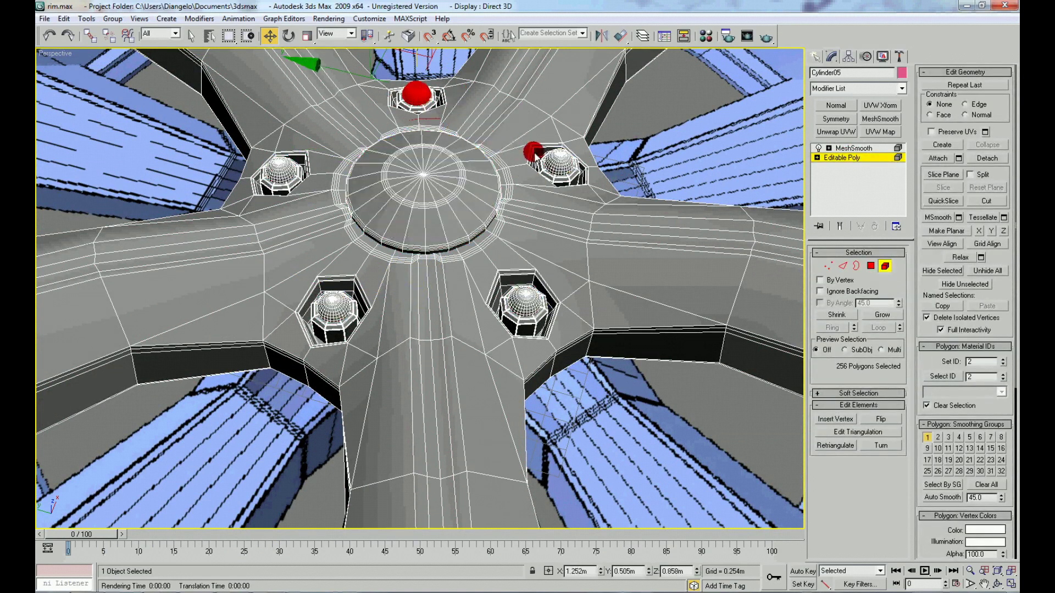
pyautogui.keyDown('ctrl'); pyautogui.click(317, 299); pyautogui.keyUp('ctrl')
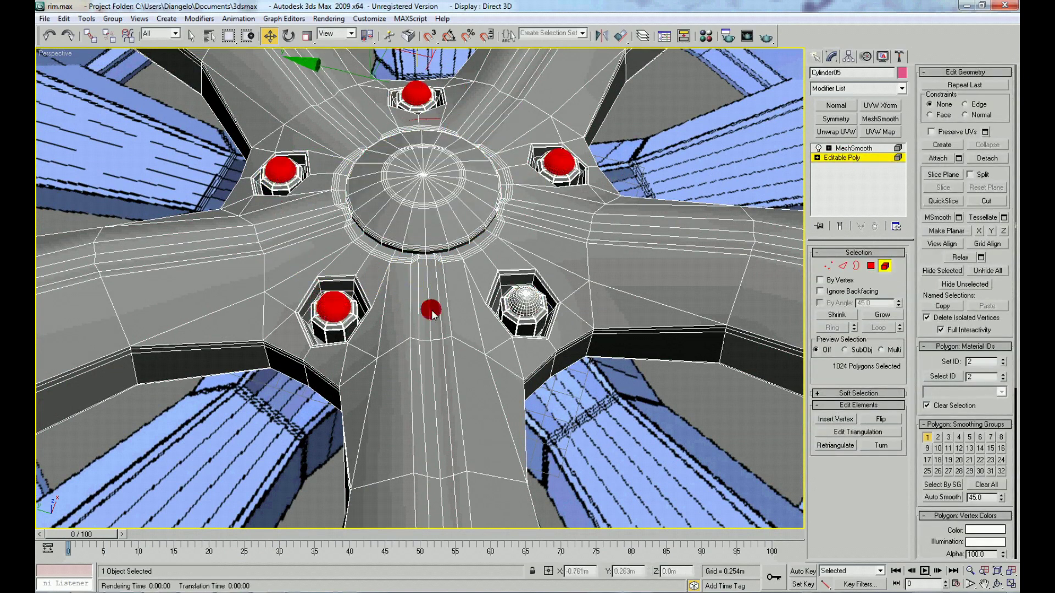
# Move the selected lug nuts slightly down along Z into their sockets
pyautogui.rightClick(494, 229)
pyautogui.click(508, 255)
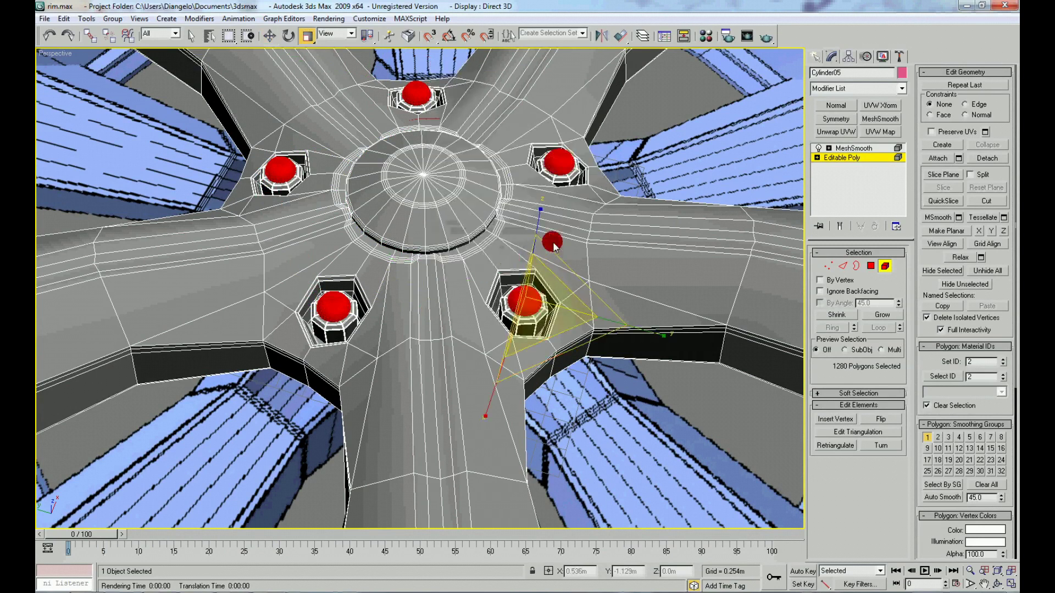
pyautogui.rightClick(532, 244)
pyautogui.click(547, 250)
pyautogui.keyDown('alt'); pyautogui.moveTo(547, 250); pyautogui.dragTo(556, 105, button='middle'); pyautogui.keyUp('alt')
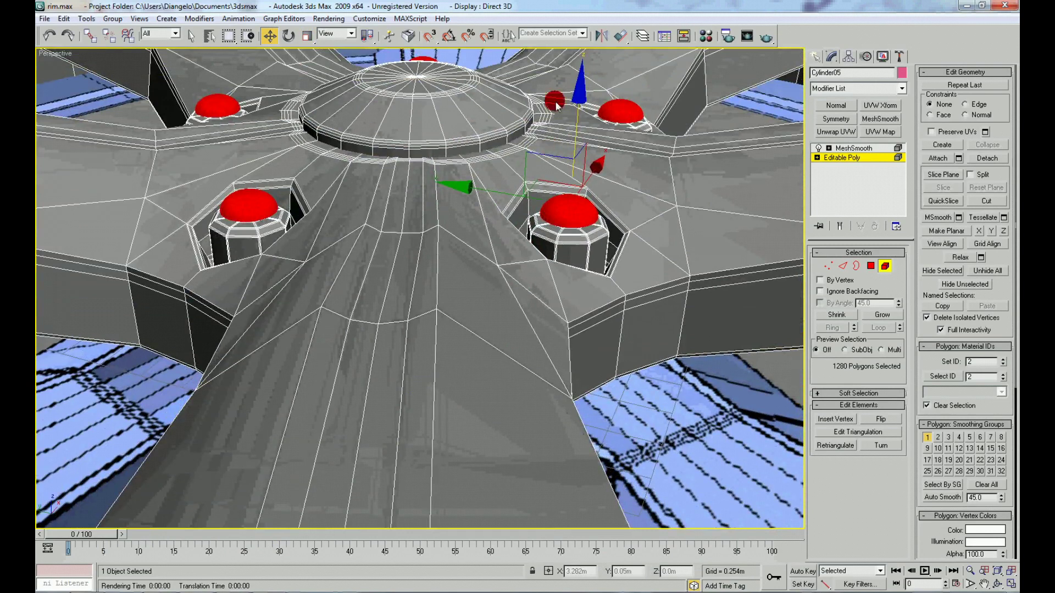
pyautogui.moveTo(556, 105); pyautogui.dragTo(576, 112)
pyautogui.click(640, 369)
pyautogui.moveTo(640, 370)
pyautogui.keyDown('alt'); pyautogui.mouseDown(button='middle')
pyautogui.moveTo(595, 355)
pyautogui.moveTo(595, 394)
pyautogui.mouseUp(button='middle'); pyautogui.keyUp('alt')
pyautogui.scroll(3, 555, 348)
# Leave sub-object editing on the rim and deselect everything
pyautogui.rightClick(555, 348)
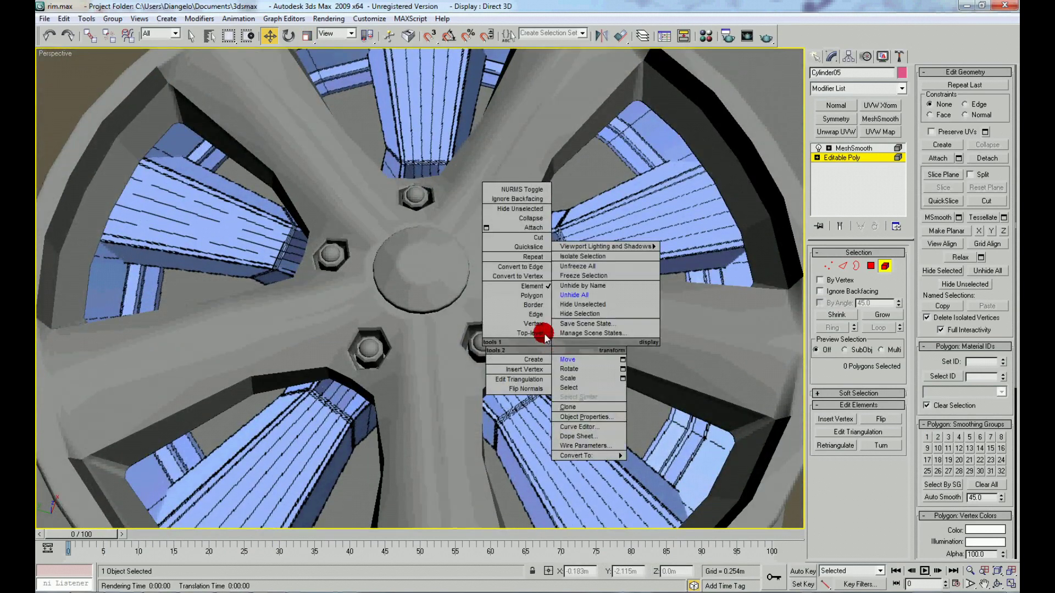
pyautogui.click(544, 333)
pyautogui.scroll(-5, 690, 393)
pyautogui.click(660, 377)
pyautogui.scroll(3, 660, 377)
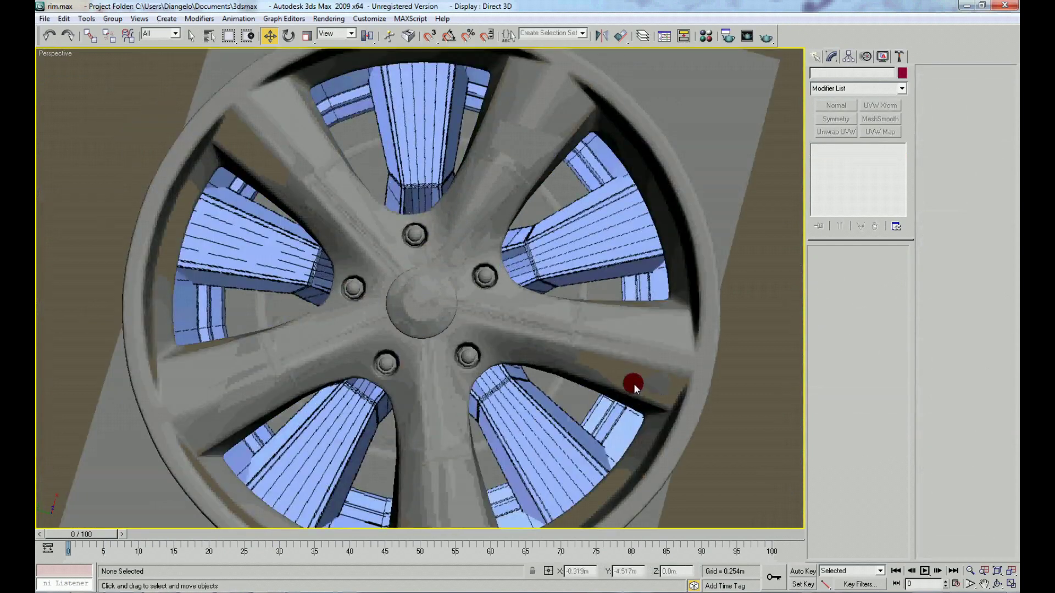
pyautogui.keyDown('alt'); pyautogui.moveTo(671, 371); pyautogui.dragTo(663, 371, button='middle'); pyautogui.keyUp('alt')
pyautogui.scroll(-2, 663, 371)
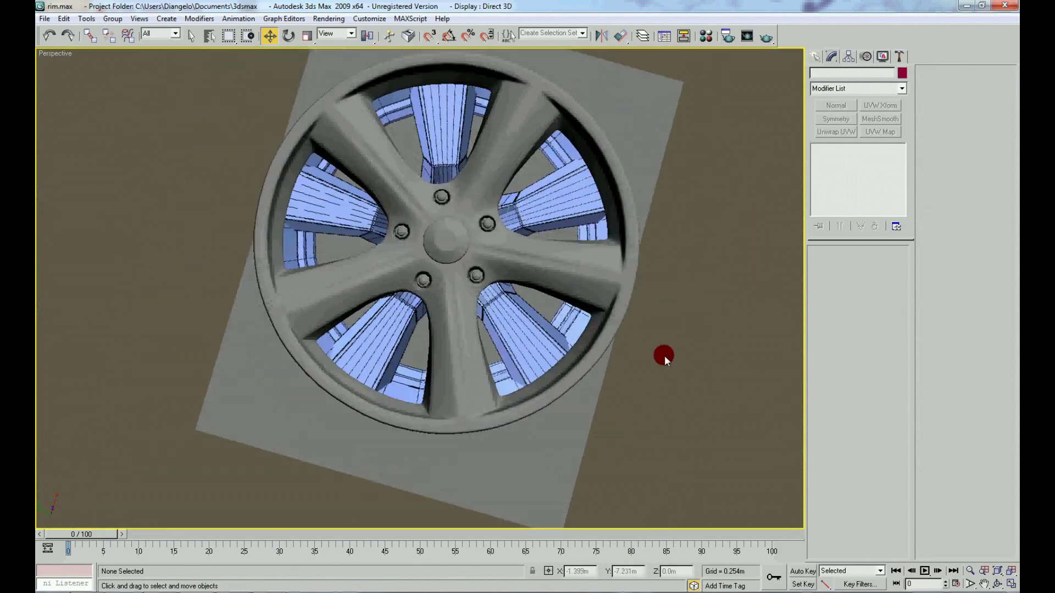
# Delete Plane01 behind the wheel and orbit to a face-on view
pyautogui.click(585, 420)
pyautogui.scroll(-2, 601, 413)
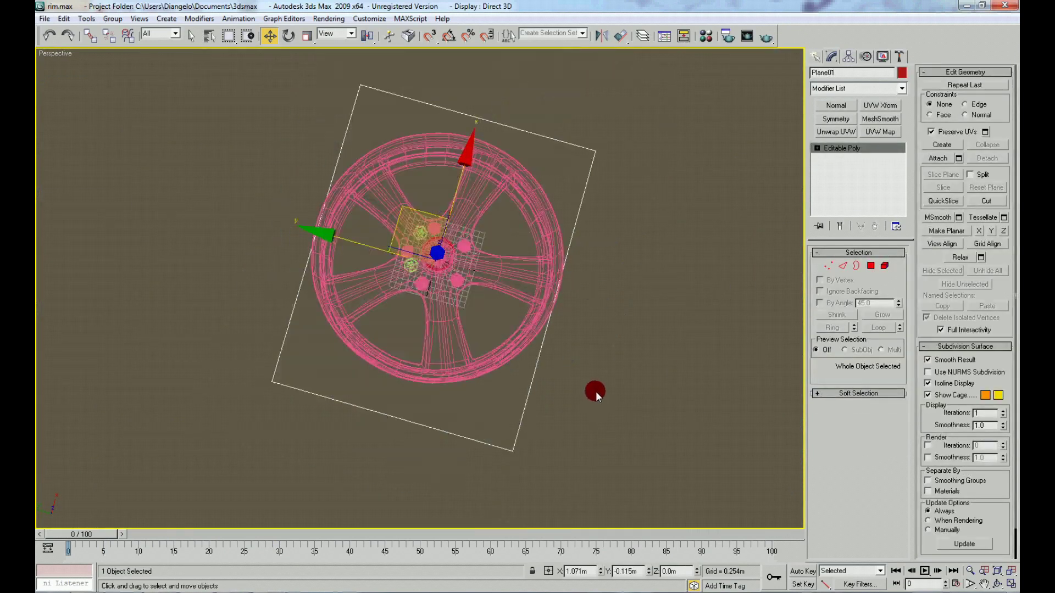
pyautogui.press('Delete')
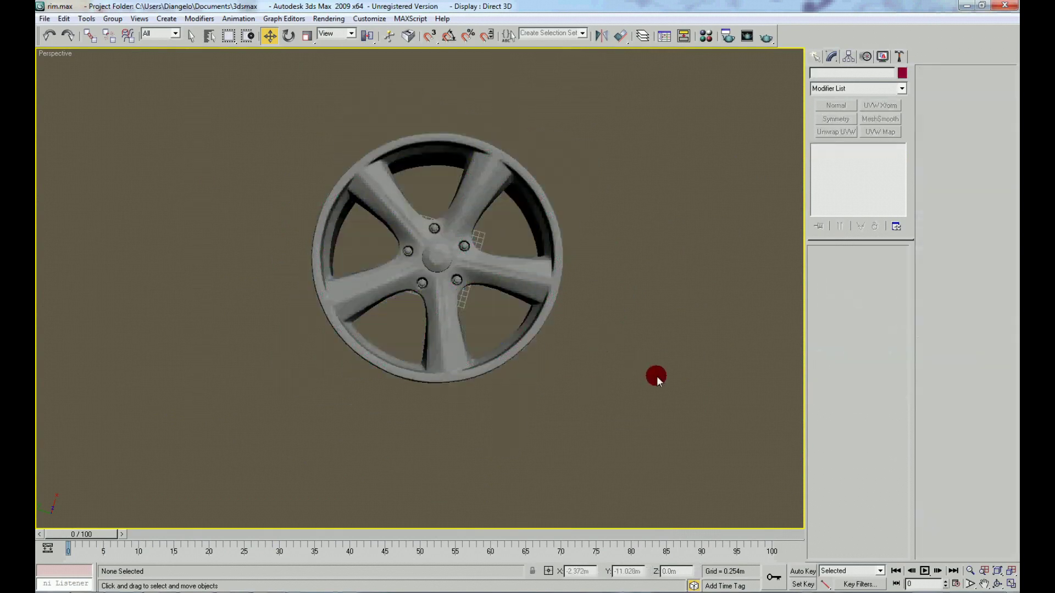
pyautogui.moveTo(634, 393)
pyautogui.keyDown('alt'); pyautogui.mouseDown(button='middle')
pyautogui.moveTo(572, 242)
pyautogui.moveTo(579, 169)
pyautogui.moveTo(581, 214)
pyautogui.moveTo(411, 328)
pyautogui.mouseUp(button='middle'); pyautogui.keyUp('alt')
pyautogui.click(398, 327)
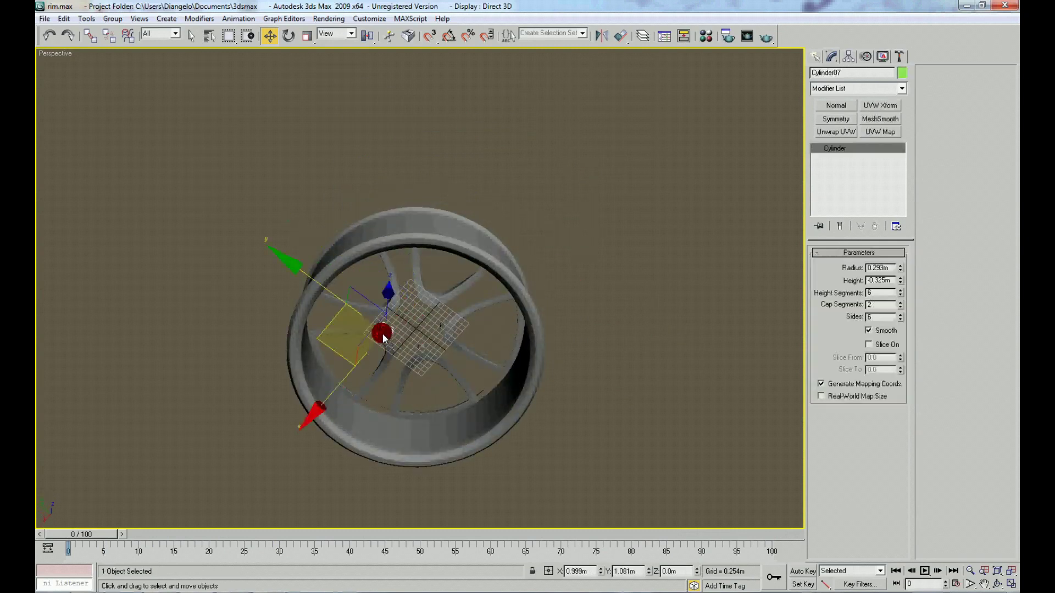
pyautogui.click(644, 387)
pyautogui.keyDown('alt'); pyautogui.moveTo(542, 321); pyautogui.dragTo(567, 472, button='middle'); pyautogui.keyUp('alt')
pyautogui.keyDown('alt'); pyautogui.moveTo(432, 307); pyautogui.dragTo(464, 328, button='middle'); pyautogui.keyUp('alt')
# Check the wheel in Top and Left views, toggling wireframe, then return to Perspective
pyautogui.press('t')
pyautogui.press('z')
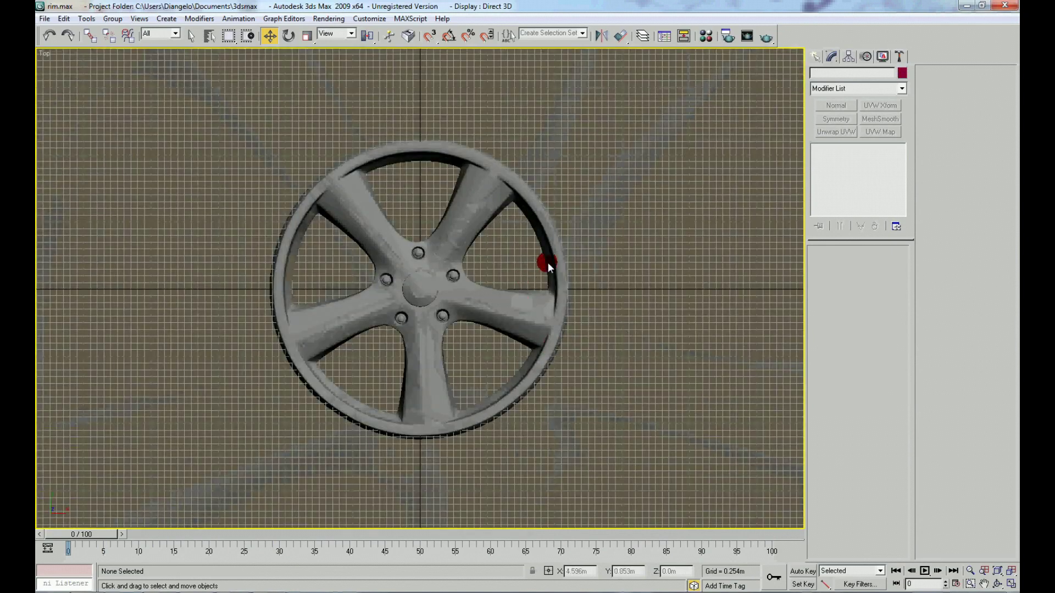
pyautogui.press('l')
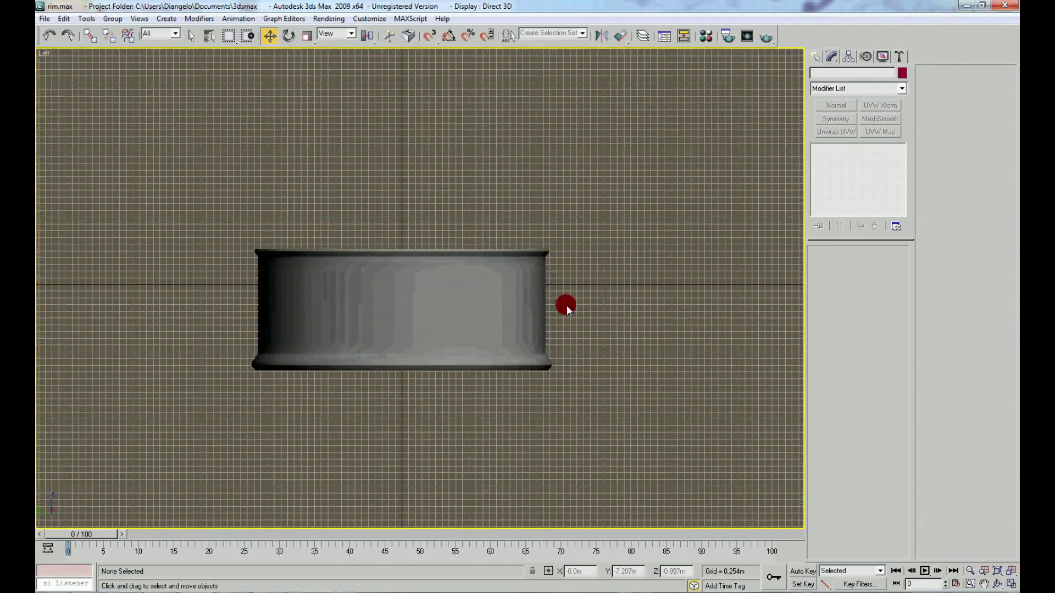
pyautogui.scroll(3, 550, 297)
pyautogui.press('F3')
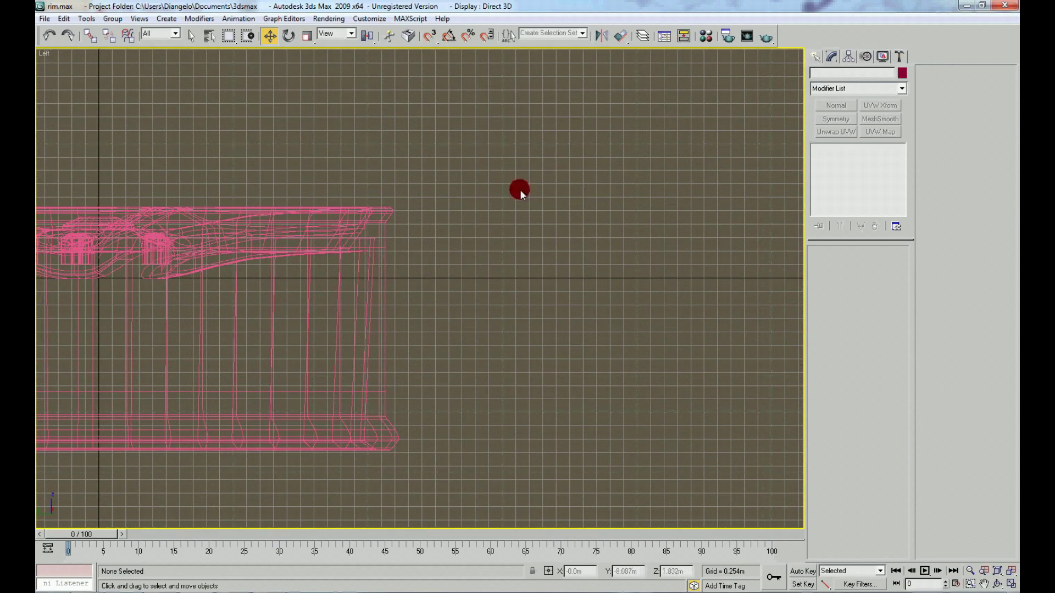
pyautogui.press('F3')
pyautogui.press('p')
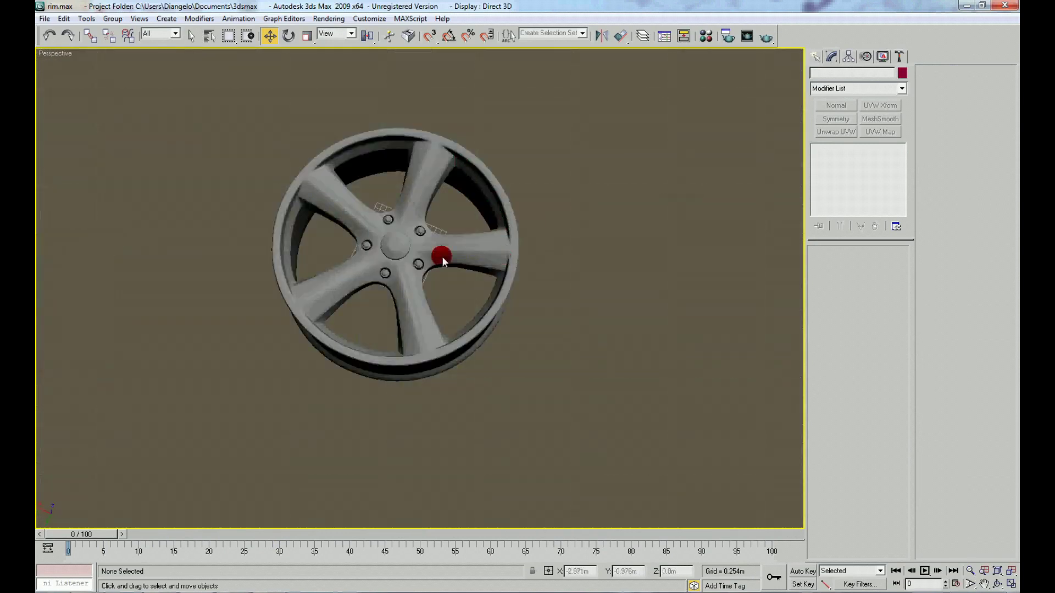
# Select the wheel rim and switch to the Rotate transform
pyautogui.click(443, 261)
pyautogui.rightClick(445, 256)
pyautogui.click(459, 260)
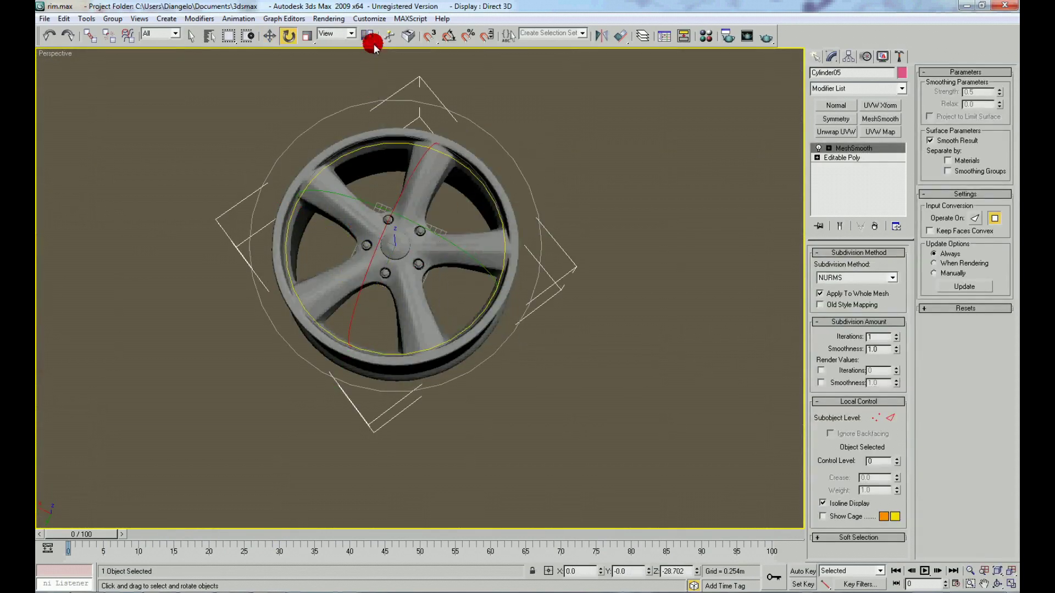
# Set the snap angle and rotate the rim -90° about X so it stands upright
pyautogui.moveTo(383, 225); pyautogui.dragTo(391, 203)
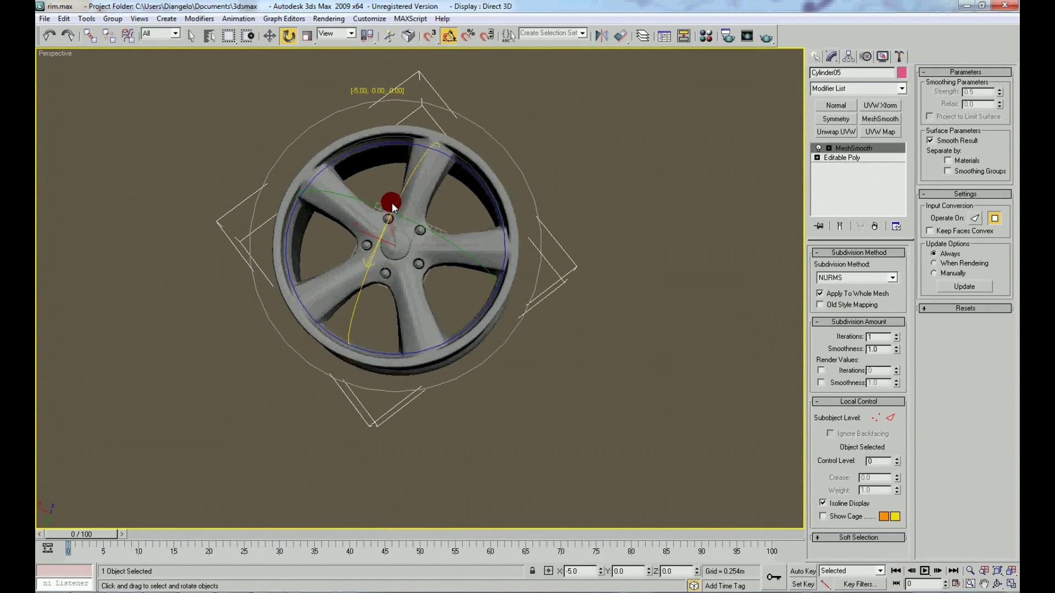
pyautogui.click(443, 37)
pyautogui.rightClick(443, 39)
pyautogui.click(530, 307)
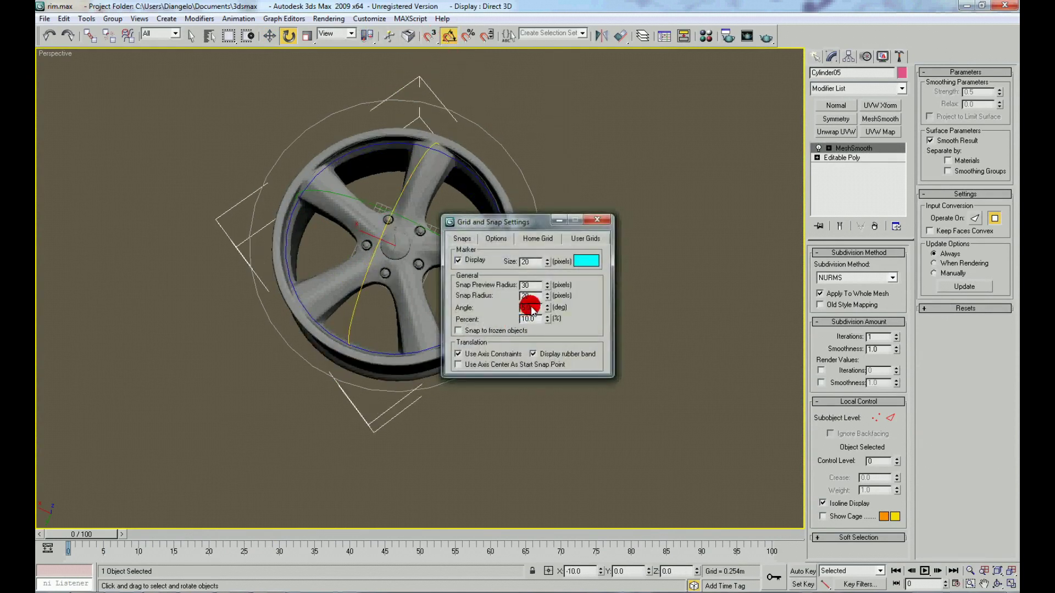
pyautogui.click(597, 219)
pyautogui.moveTo(400, 189)
pyautogui.mouseDown()
pyautogui.moveTo(437, 216)
pyautogui.moveTo(456, 249)
pyautogui.mouseUp()
pyautogui.press('f')
pyautogui.press('z')
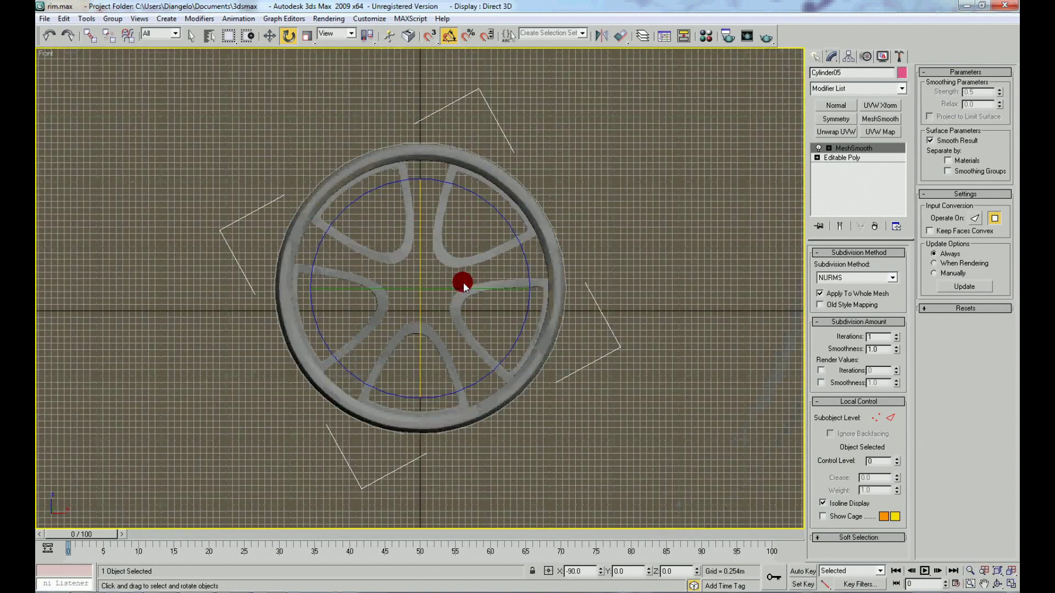
# In the back view, move the rim down until its Z position reads 0, shown in wireframe
pyautogui.rightClick(462, 279)
pyautogui.press('k')
pyautogui.rightClick(457, 275)
pyautogui.click(468, 285)
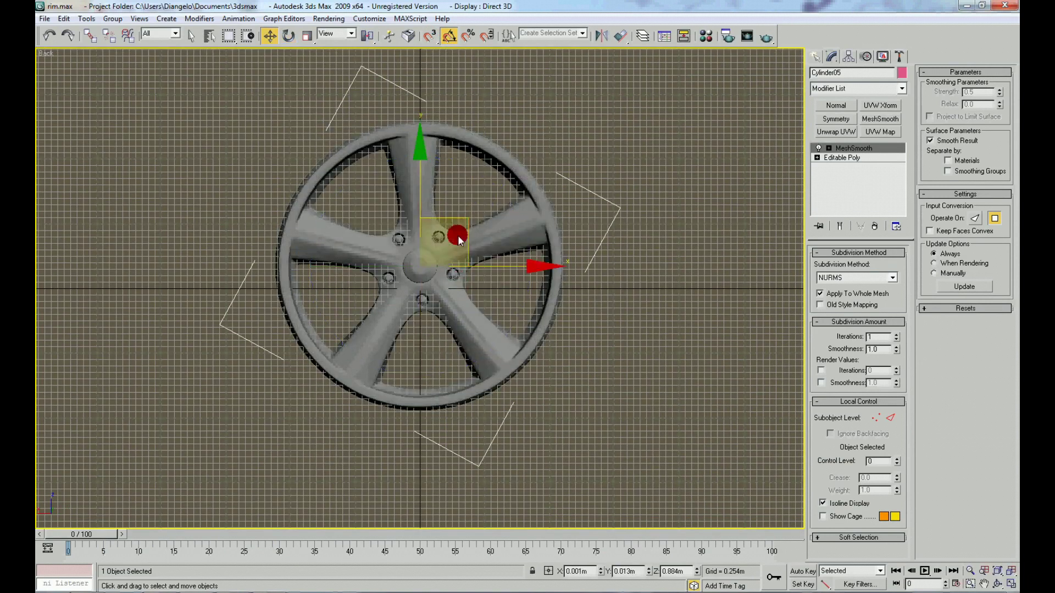
pyautogui.moveTo(468, 223); pyautogui.dragTo(468, 239)
pyautogui.press('F3')
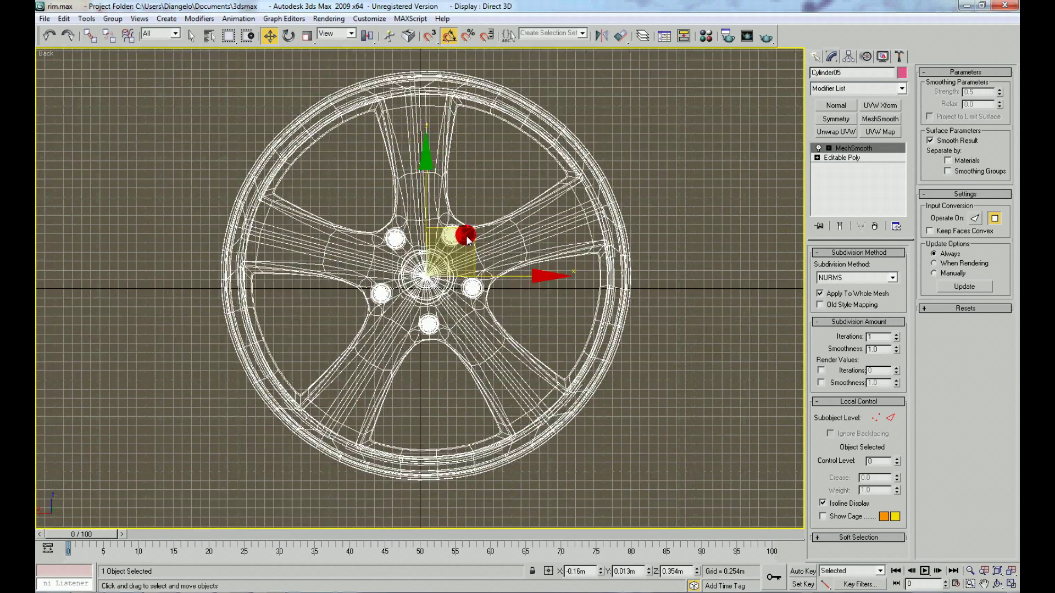
pyautogui.scroll(3, 472, 235)
pyautogui.scroll(2, 611, 268)
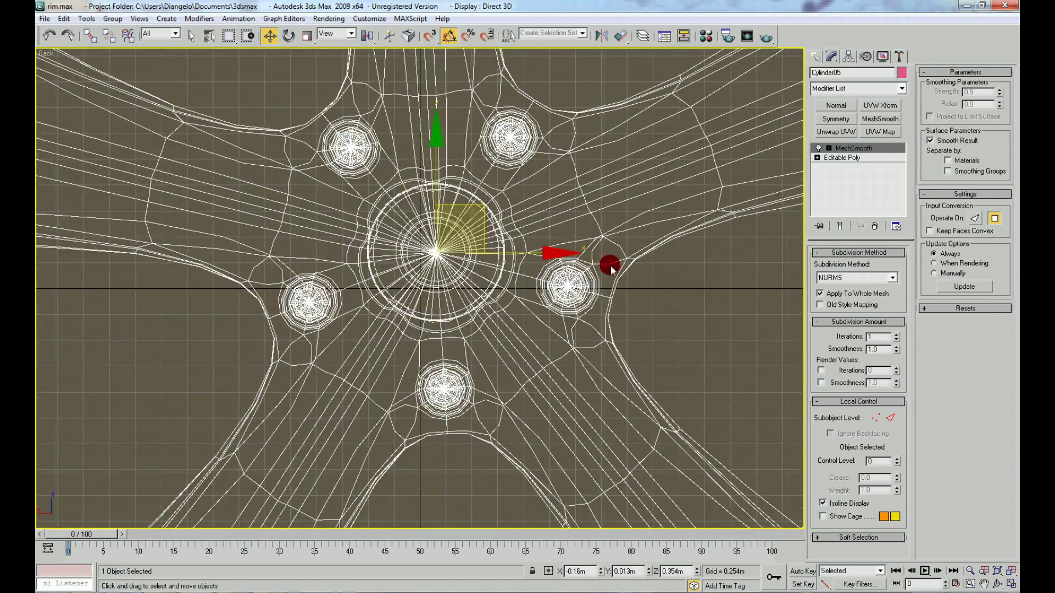
pyautogui.moveTo(487, 235); pyautogui.dragTo(471, 262)
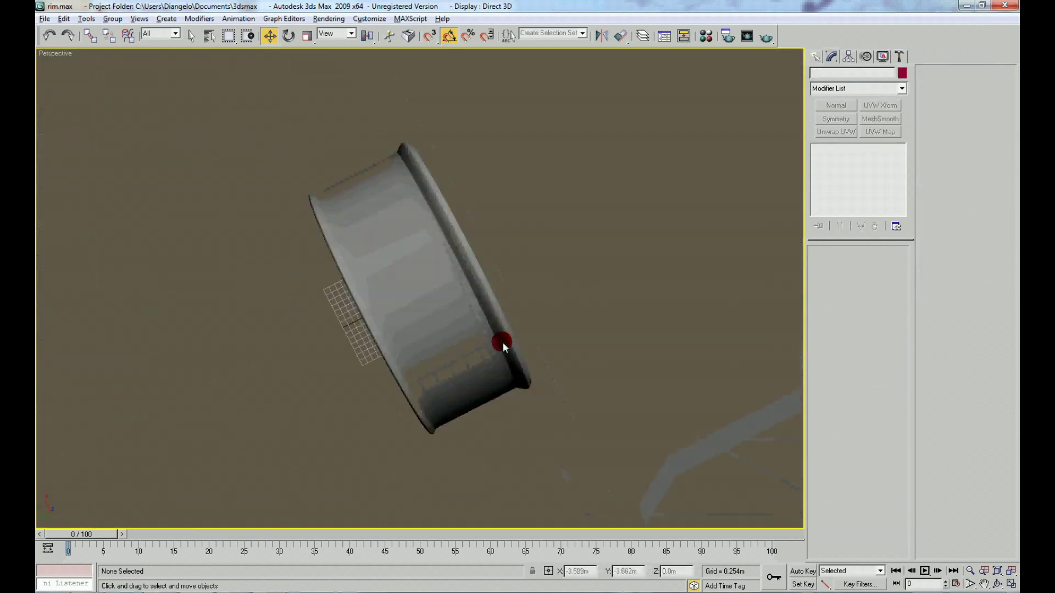
pyautogui.scroll(5, 513, 345)
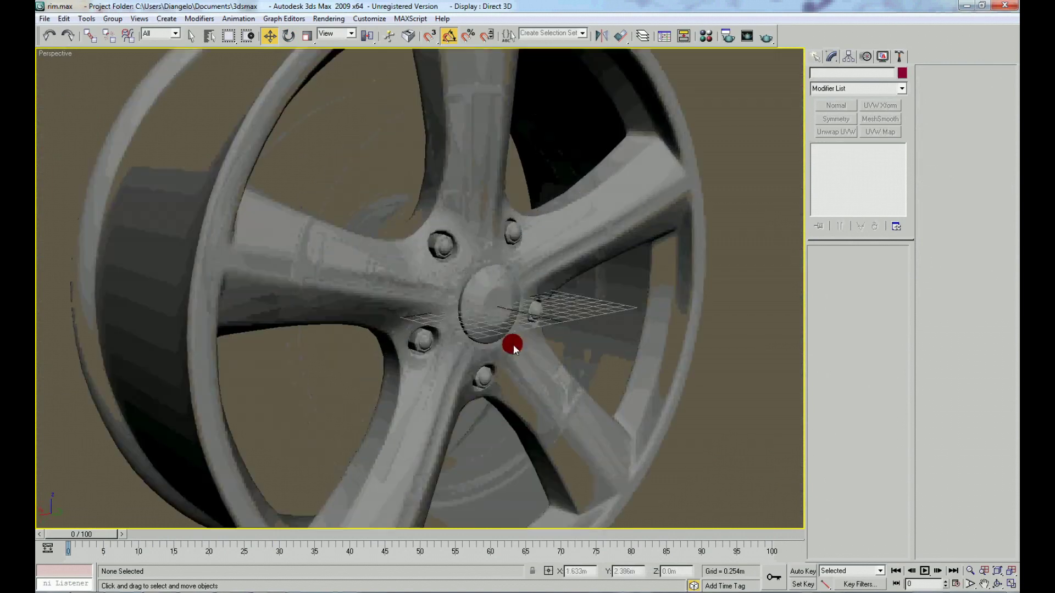
pyautogui.keyDown('alt'); pyautogui.moveTo(520, 341); pyautogui.dragTo(558, 358, button='middle'); pyautogui.keyUp('alt')
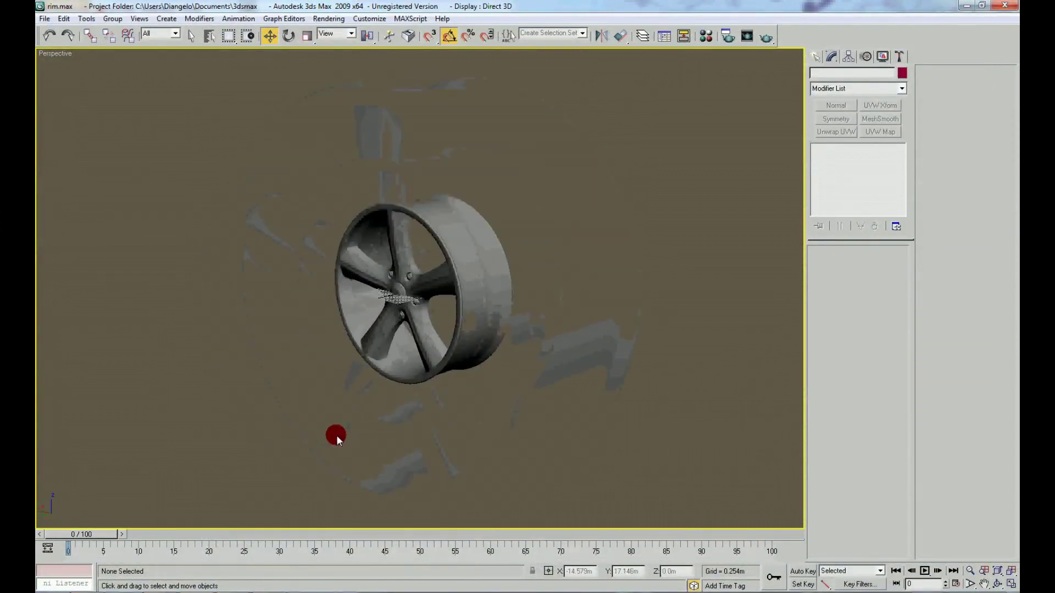
pyautogui.moveTo(336, 435)
pyautogui.keyDown('alt'); pyautogui.mouseDown(button='middle')
pyautogui.moveTo(378, 429)
pyautogui.moveTo(386, 400)
pyautogui.moveTo(329, 430)
pyautogui.moveTo(378, 440)
pyautogui.mouseUp(button='middle'); pyautogui.keyUp('alt')
# Set Material 02 - Default's specular level to 55 and inspect the glossy rim
pyautogui.press('m')
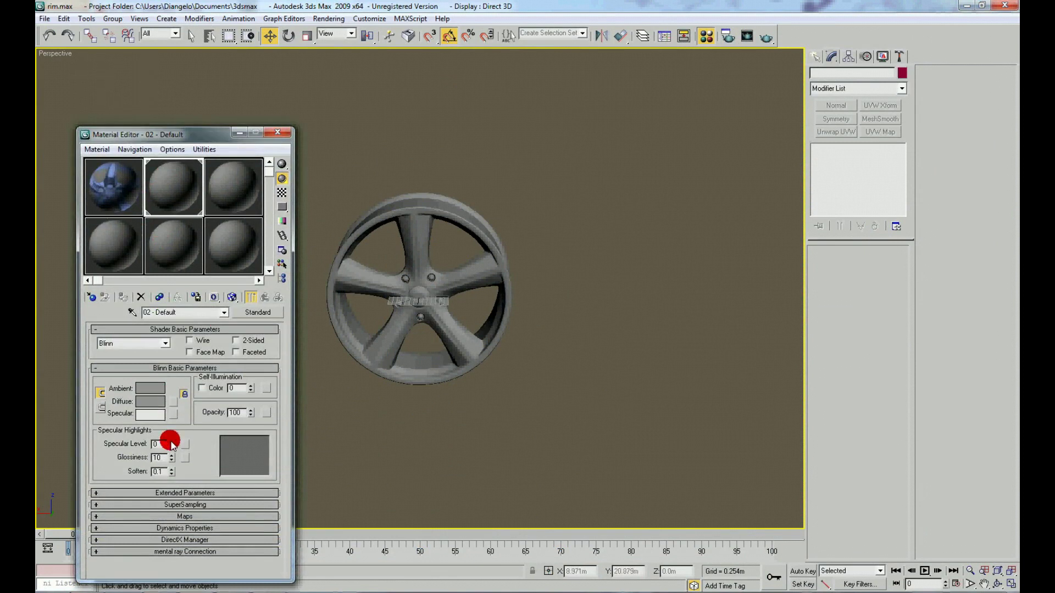
pyautogui.moveTo(171, 442); pyautogui.dragTo(172, 405)
pyautogui.moveTo(470, 443)
pyautogui.keyDown('alt'); pyautogui.mouseDown(button='middle')
pyautogui.moveTo(510, 434)
pyautogui.moveTo(519, 420)
pyautogui.mouseUp(button='middle'); pyautogui.keyUp('alt')
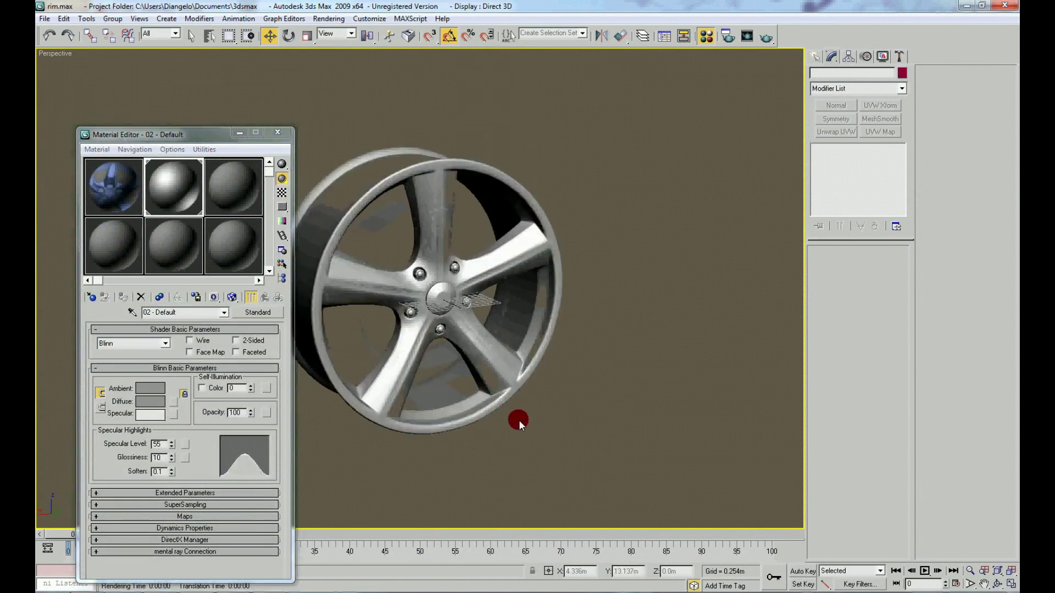
pyautogui.click(277, 132)
pyautogui.moveTo(378, 228)
pyautogui.keyDown('alt'); pyautogui.mouseDown(button='middle')
pyautogui.moveTo(412, 298)
pyautogui.moveTo(349, 302)
pyautogui.moveTo(341, 323)
pyautogui.moveTo(380, 312)
pyautogui.mouseUp(button='middle'); pyautogui.keyUp('alt')
pyautogui.scroll(5, 341, 323)
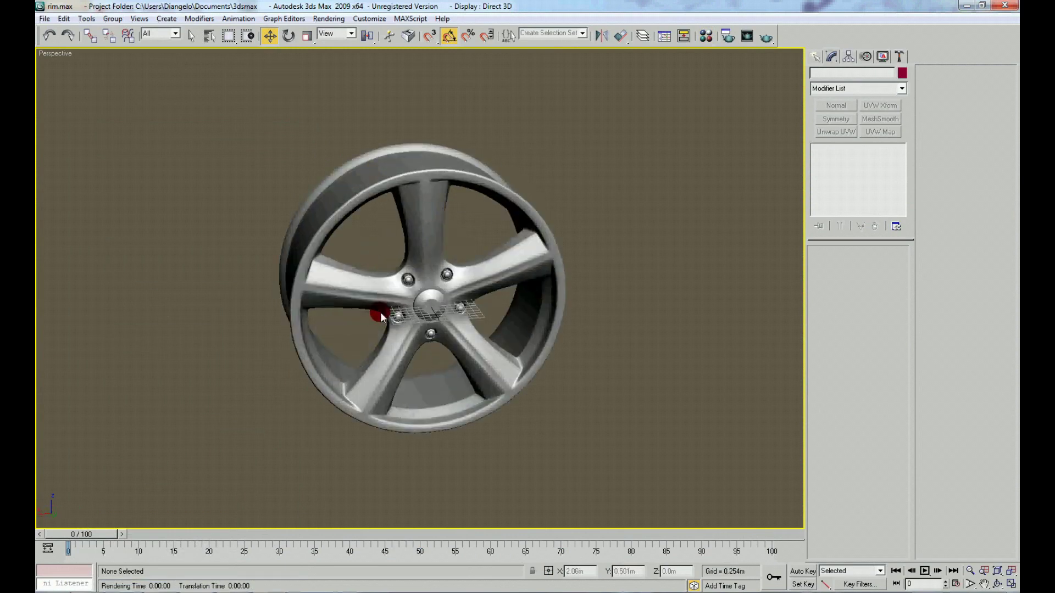
pyautogui.click(415, 280)
pyautogui.moveTo(415, 280)
pyautogui.keyDown('alt'); pyautogui.mouseDown(button='middle')
pyautogui.moveTo(407, 310)
pyautogui.moveTo(670, 263)
pyautogui.mouseUp(button='middle'); pyautogui.keyUp('alt')
# Hide the rim with Hide Selection from the quad menu
pyautogui.click(448, 370)
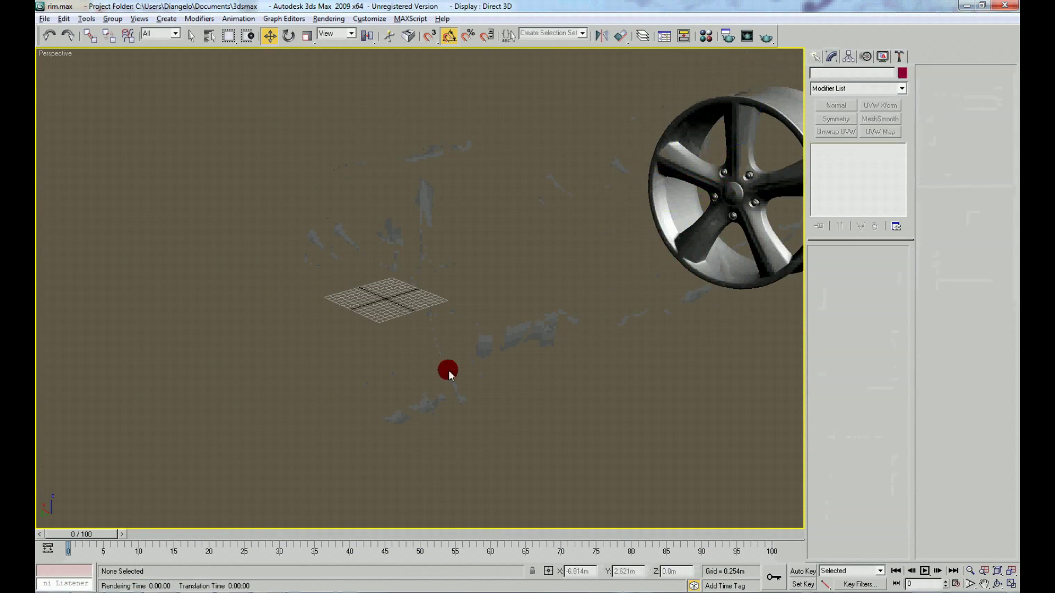
pyautogui.keyDown('alt'); pyautogui.moveTo(449, 370); pyautogui.dragTo(516, 370, button='middle'); pyautogui.keyUp('alt')
pyautogui.scroll(2, 516, 370)
pyautogui.click(420, 225)
pyautogui.scroll(5, 419, 226)
pyautogui.rightClick(488, 250)
pyautogui.click(502, 223)
pyautogui.scroll(2, 527, 307)
pyautogui.scroll(3, 542, 331)
# Draw a long Plane primitive across the grid with 6 length segments
pyautogui.click(816, 56)
pyautogui.click(879, 182)
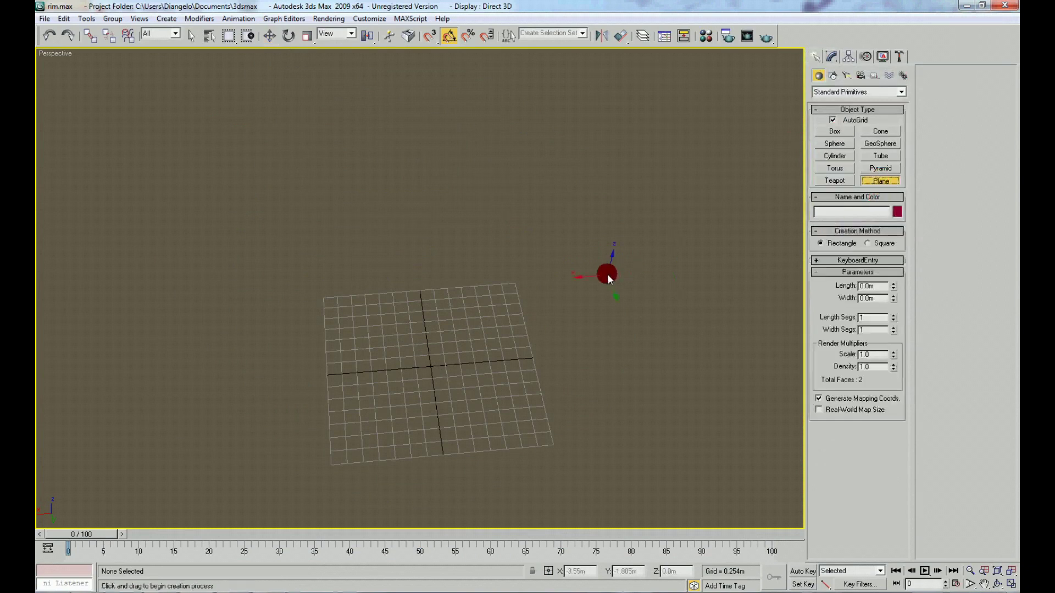
pyautogui.moveTo(424, 166); pyautogui.dragTo(544, 419)
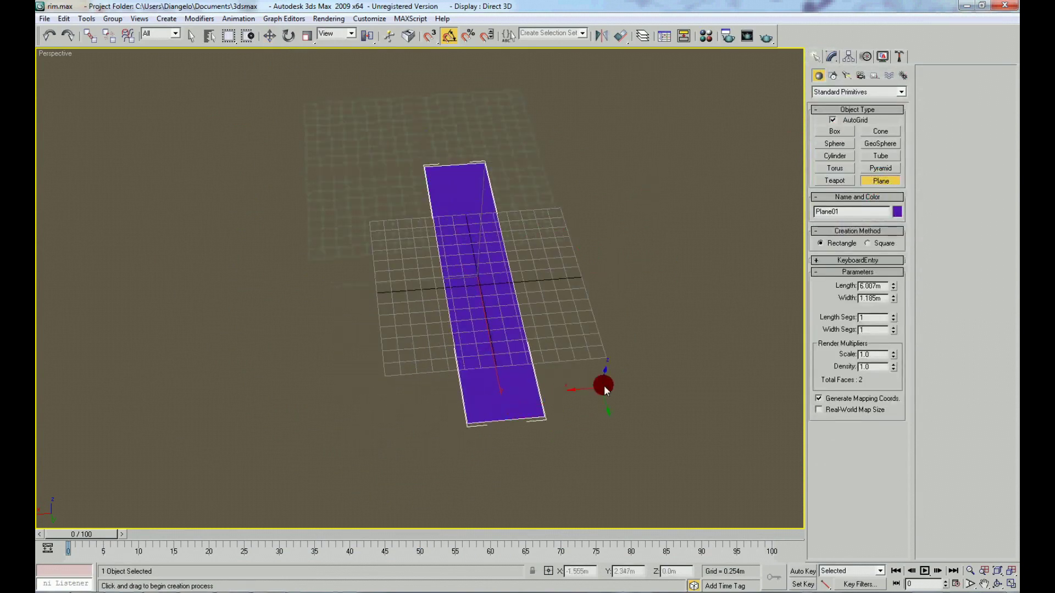
pyautogui.click(893, 315)
pyautogui.click(893, 316)
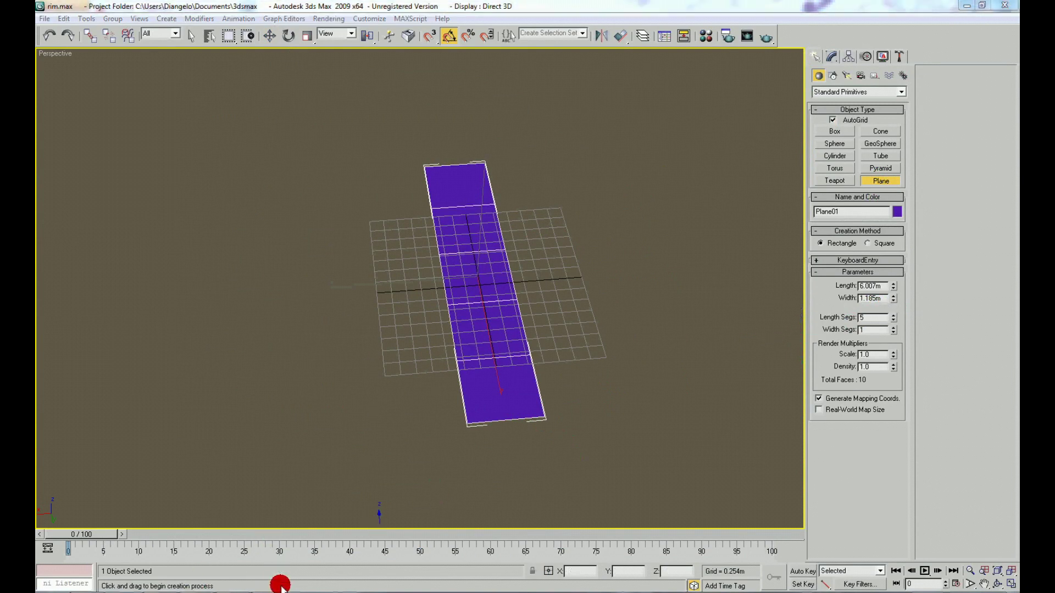
pyautogui.press('w')
# Scale the plane non-uniformly to 90.072% in X and 113.022% in Y
pyautogui.rightClick(530, 315)
pyautogui.click(545, 345)
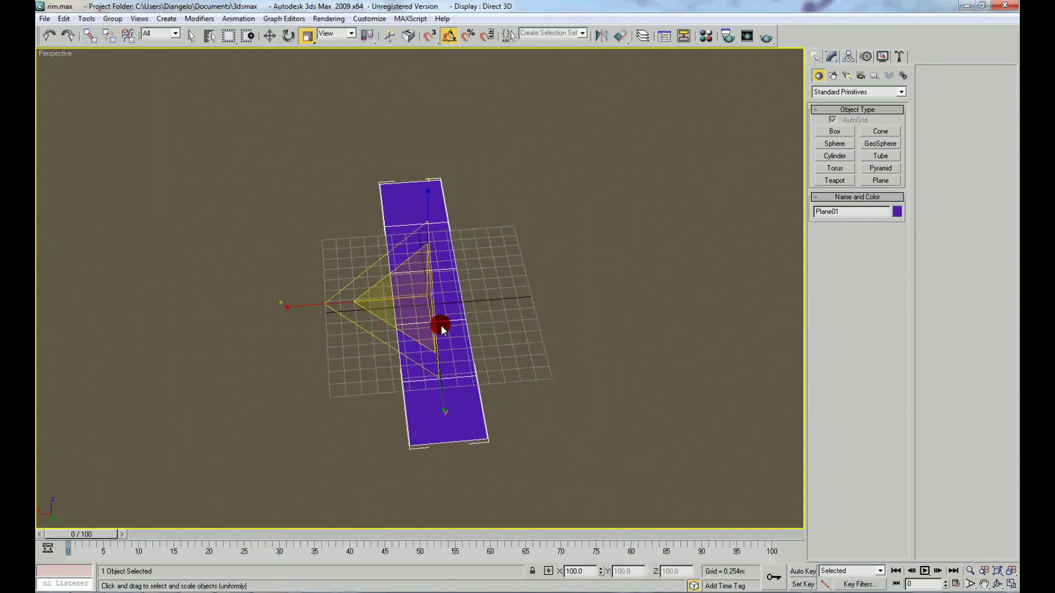
pyautogui.moveTo(308, 301); pyautogui.dragTo(315, 304)
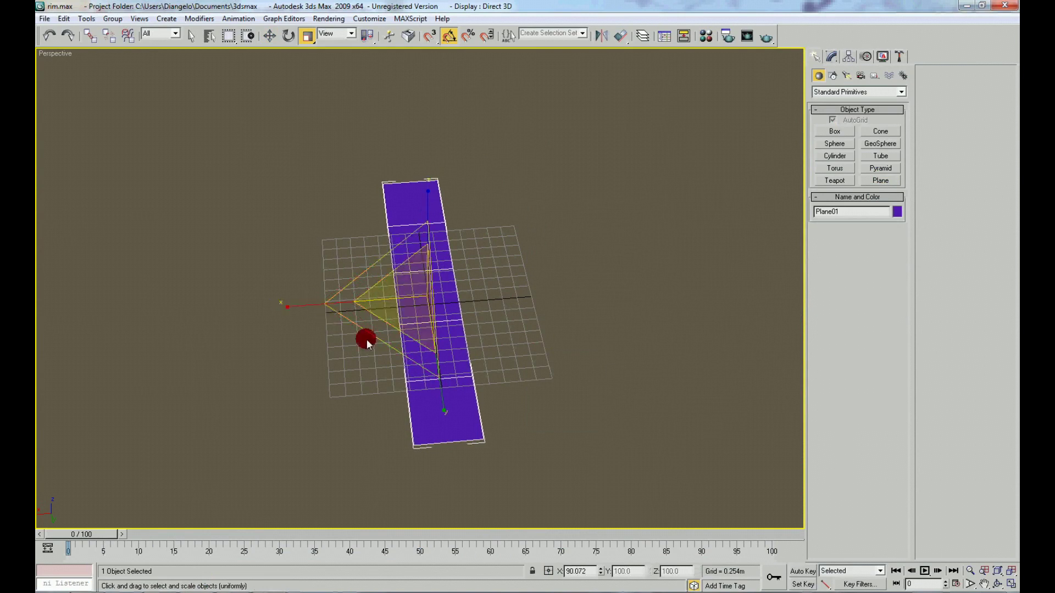
pyautogui.keyDown('alt'); pyautogui.moveTo(365, 337); pyautogui.dragTo(606, 381, button='middle'); pyautogui.keyUp('alt')
pyautogui.moveTo(541, 385); pyautogui.dragTo(546, 384)
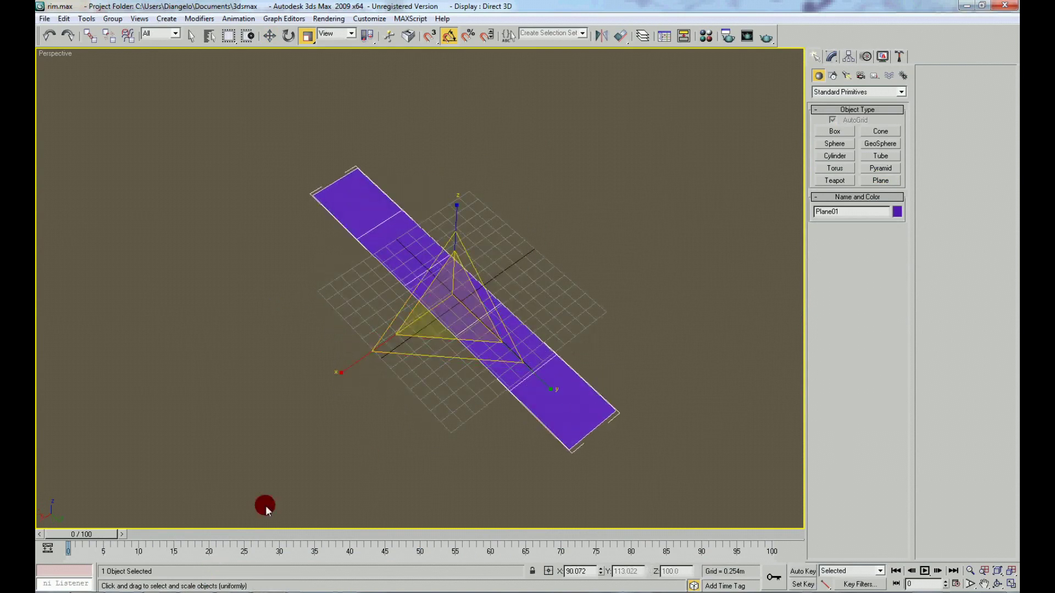
pyautogui.keyDown('alt'); pyautogui.moveTo(265, 505); pyautogui.dragTo(754, 191, button='middle'); pyautogui.keyUp('alt')
pyautogui.click(831, 60)
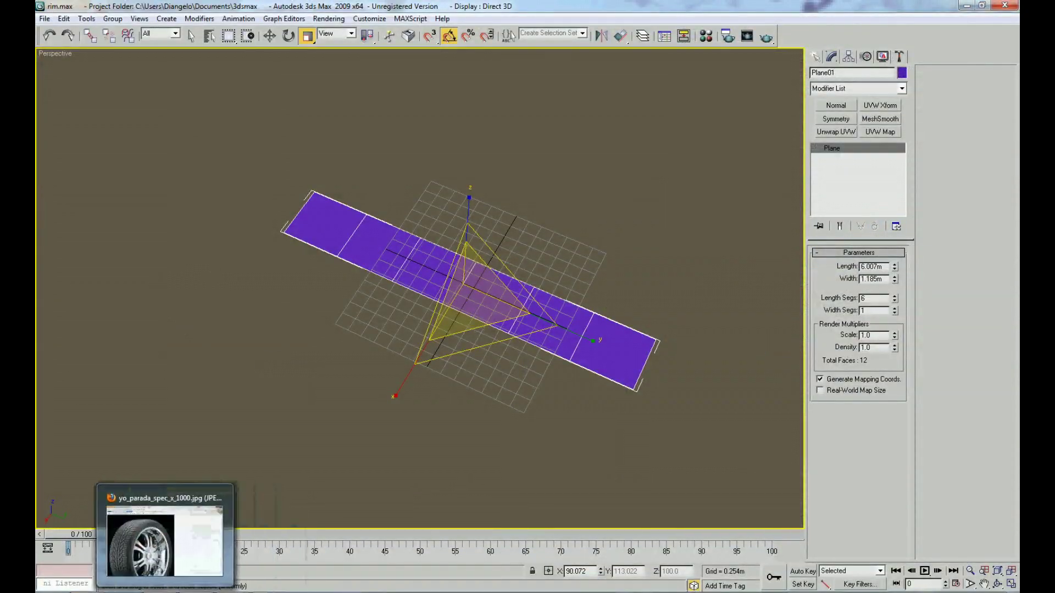
# Review the tire tread reference photo in Firefox, then return to the plane's quad menu
pyautogui.click(165, 541)
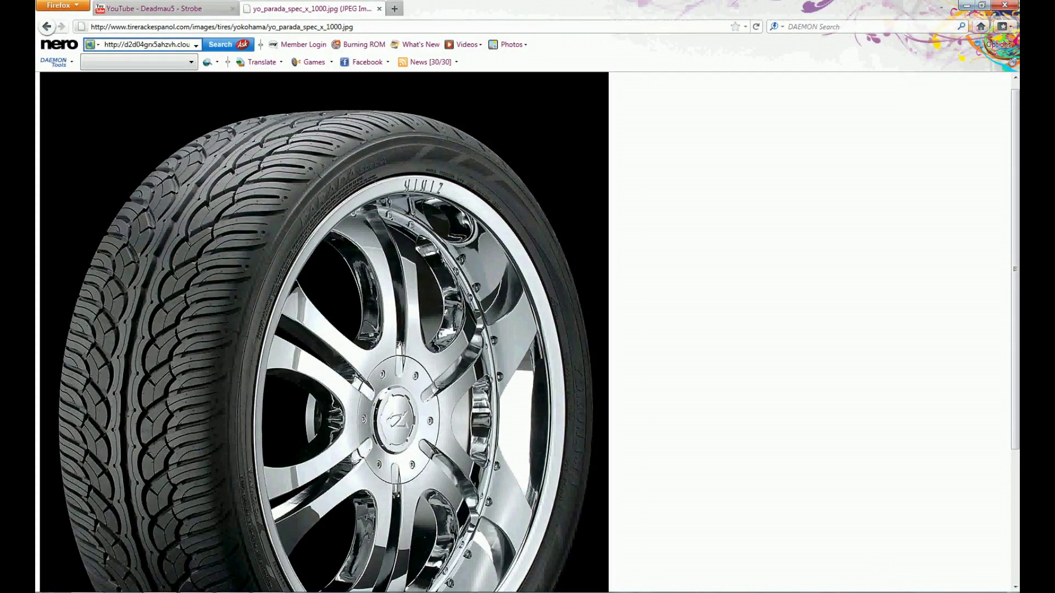
pyautogui.click(966, 5)
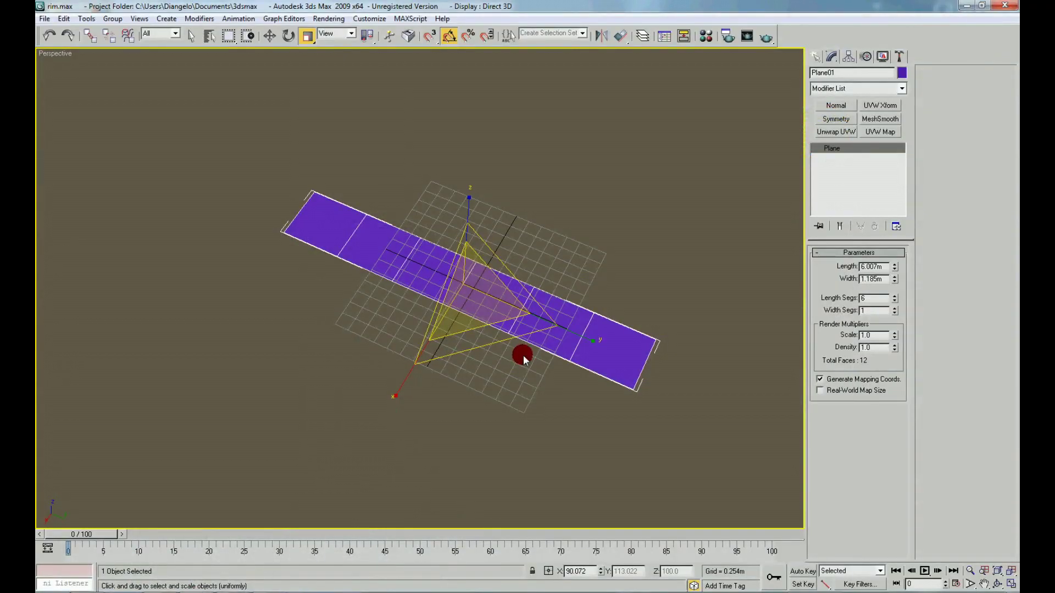
pyautogui.rightClick(532, 302)
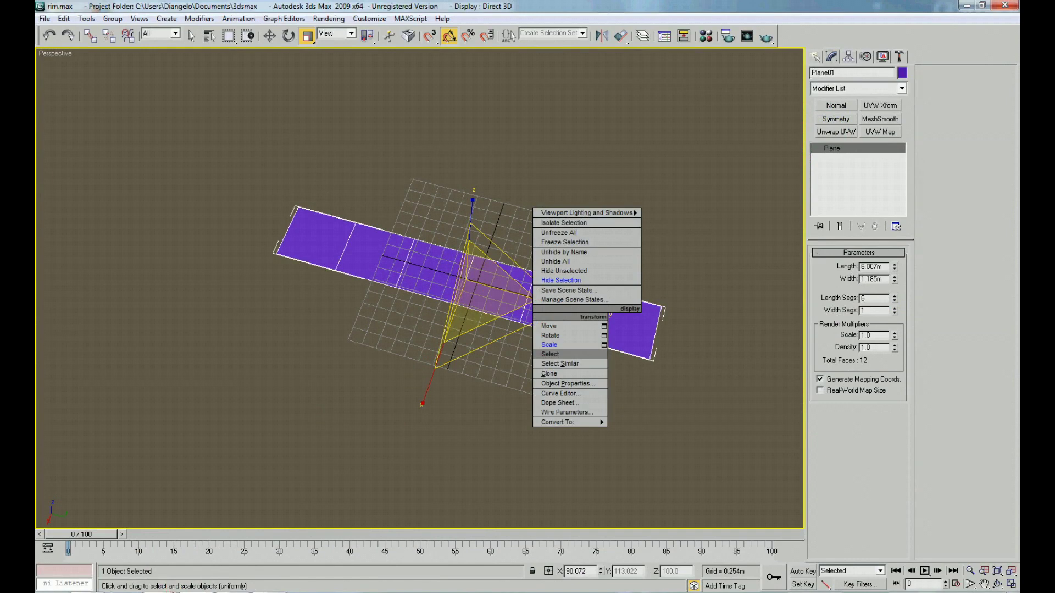
pyautogui.click(203, 590)
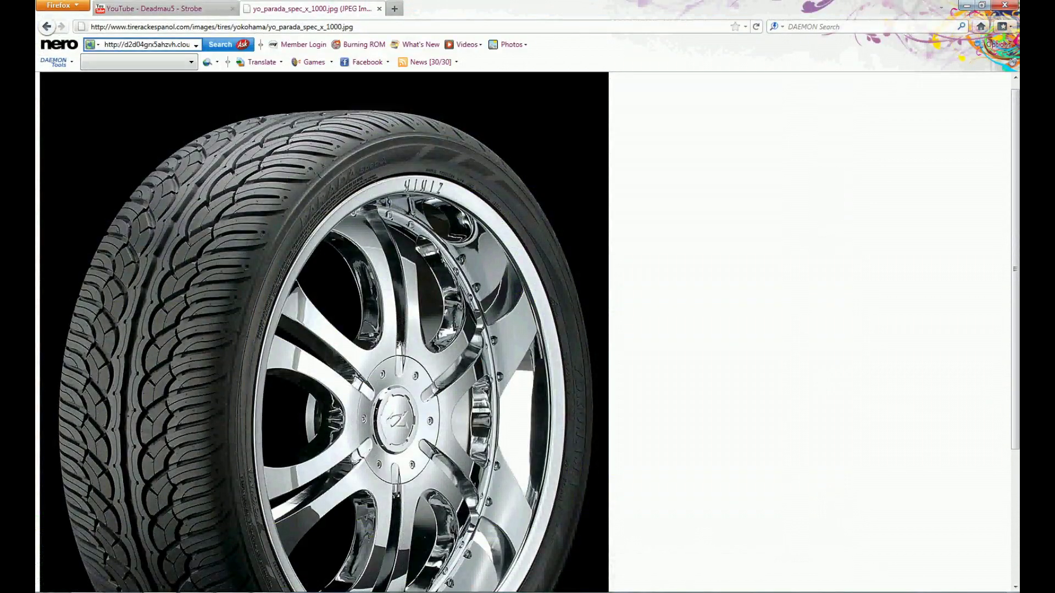
pyautogui.click(203, 590)
pyautogui.rightClick(467, 305)
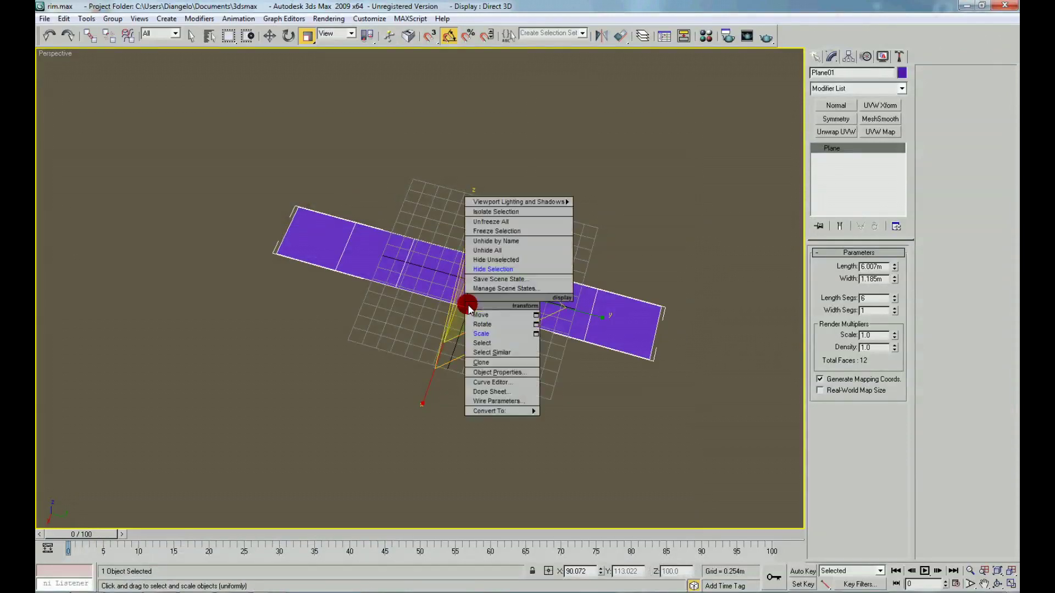
# Convert the plane to an Editable Poly and switch to Edge level
pyautogui.click(582, 420)
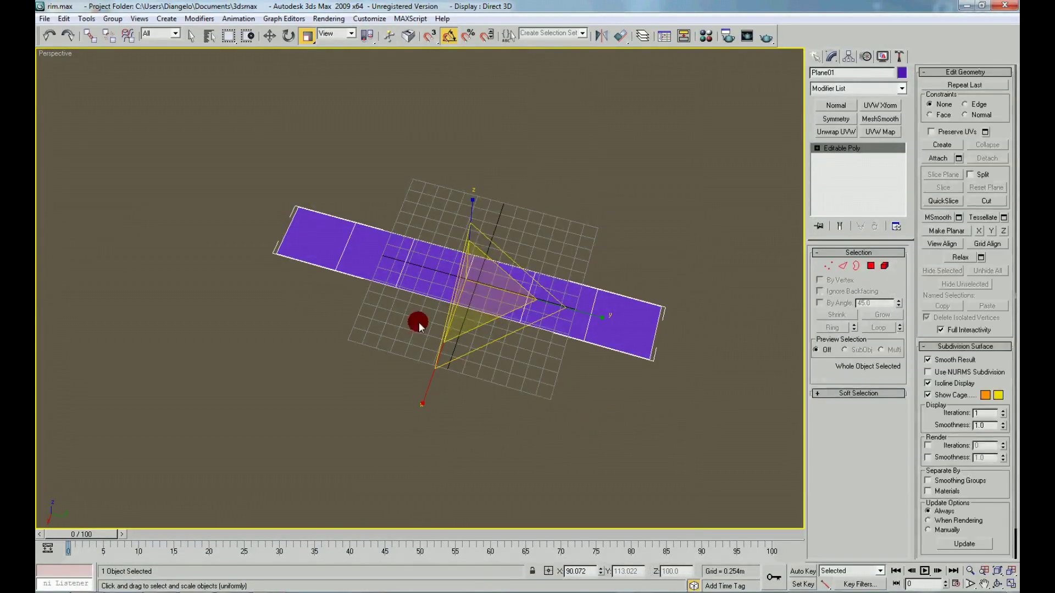
pyautogui.rightClick(403, 312)
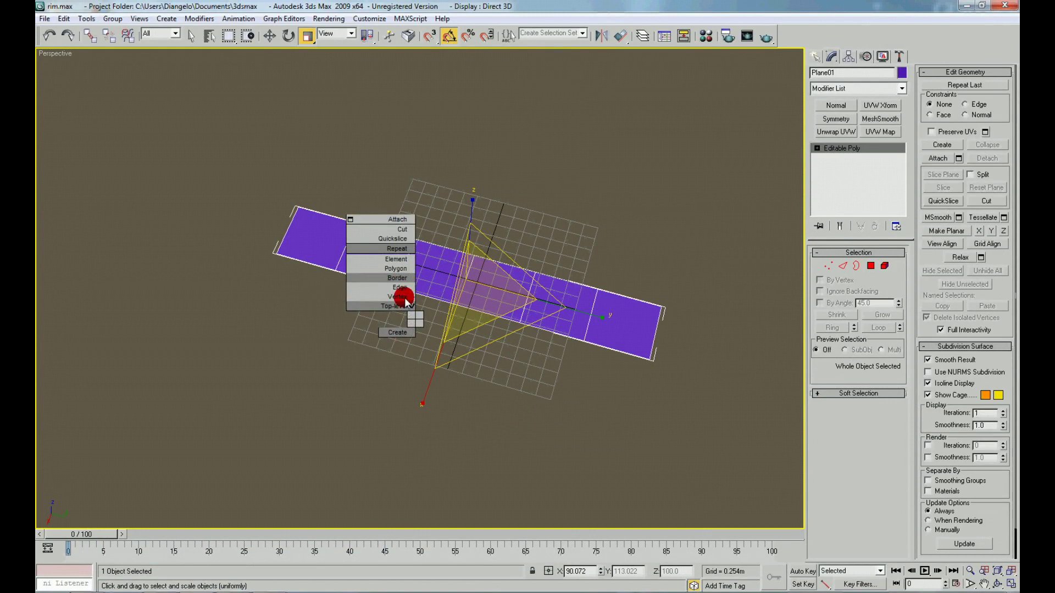
pyautogui.click(405, 297)
pyautogui.moveTo(414, 311)
pyautogui.keyDown('alt'); pyautogui.mouseDown(button='middle')
pyautogui.moveTo(467, 331)
pyautogui.moveTo(381, 348)
pyautogui.mouseUp(button='middle'); pyautogui.keyUp('alt')
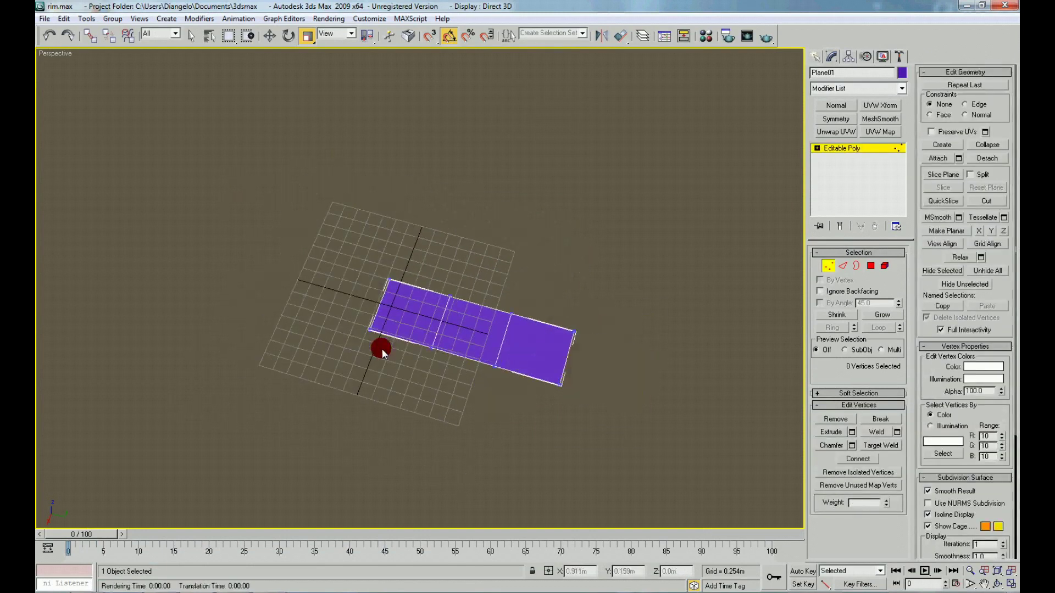
pyautogui.rightClick(427, 339)
pyautogui.click(412, 294)
# Ring-select the plane's edges and Connect them with 2 segments, done twice
pyautogui.click(371, 296)
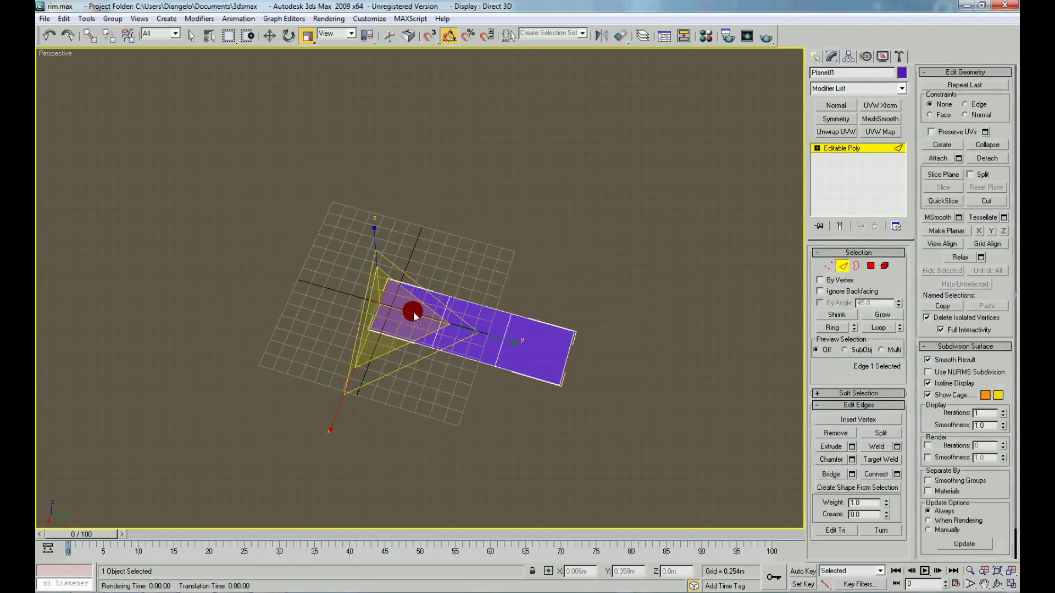
pyautogui.click(843, 326)
pyautogui.click(897, 474)
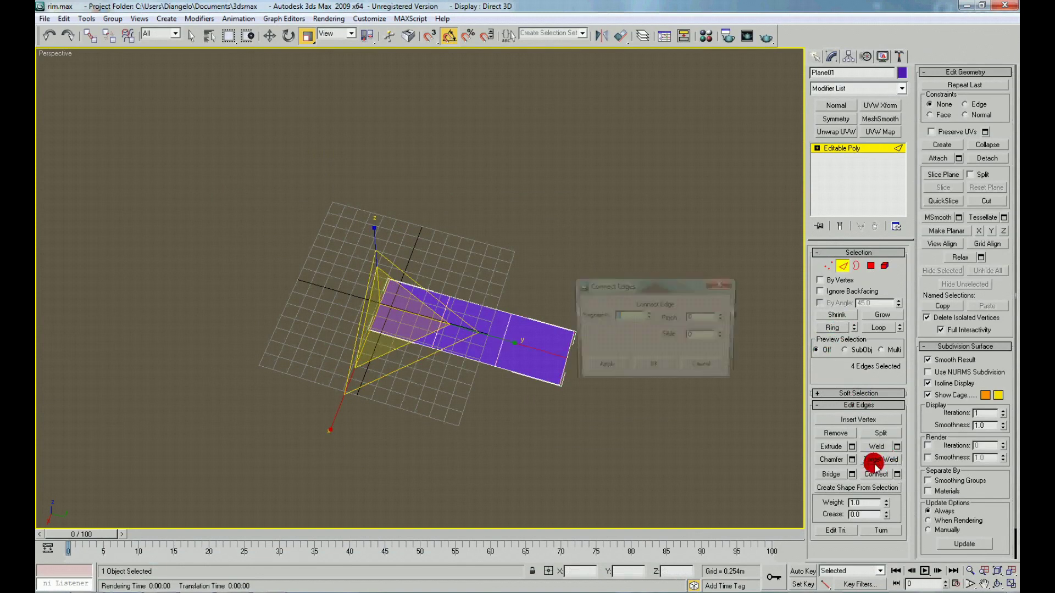
pyautogui.click(632, 306)
pyautogui.click(645, 372)
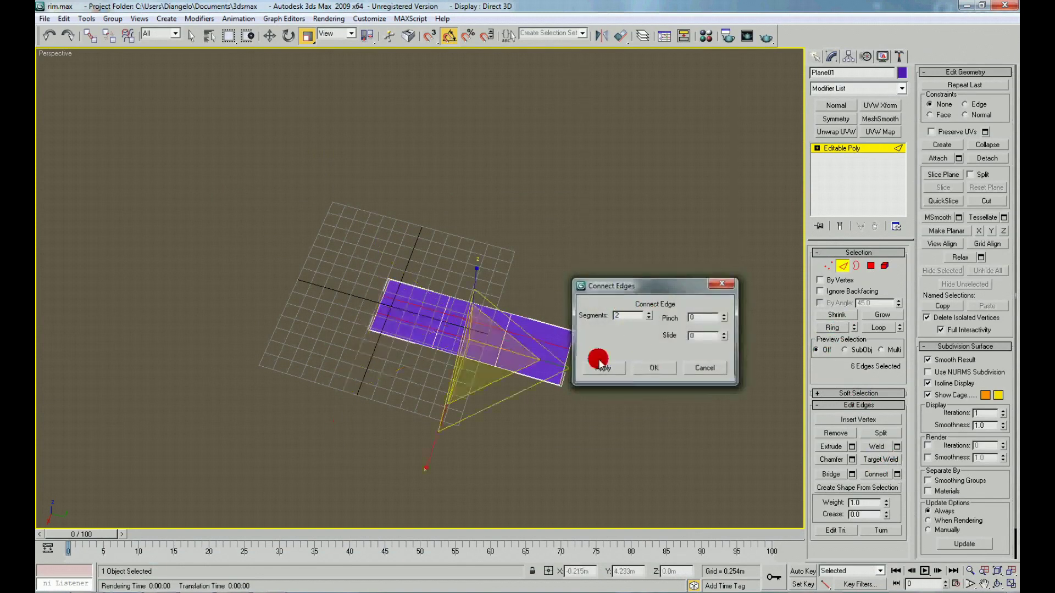
pyautogui.click(421, 266)
pyautogui.click(850, 354)
pyautogui.click(836, 328)
pyautogui.click(897, 474)
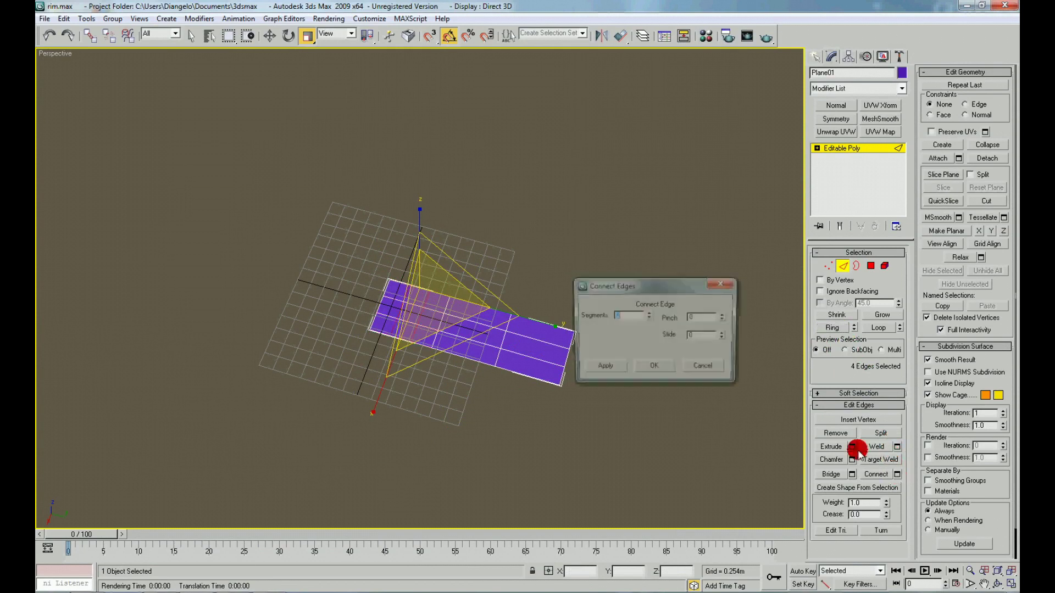
pyautogui.click(652, 370)
# Select two of the new edges and bring up the quad menu to move them
pyautogui.click(400, 308)
pyautogui.scroll(2, 407, 314)
pyautogui.rightClick(428, 314)
# Shift two edges to bend the tread, then scale the plane non-uniformly into a longer strip
pyautogui.click(443, 325)
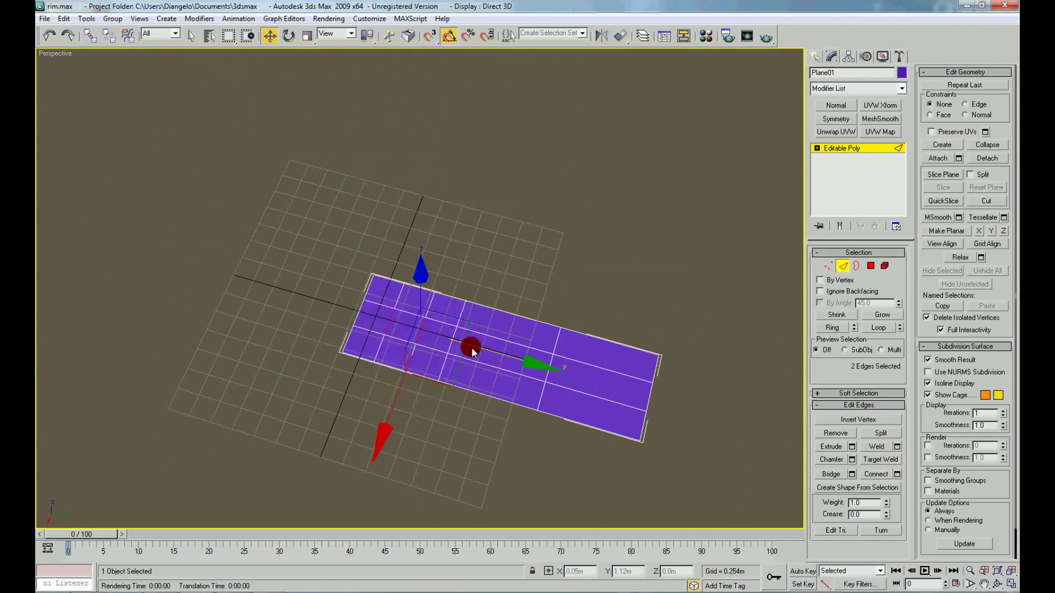
pyautogui.moveTo(476, 350); pyautogui.dragTo(467, 347)
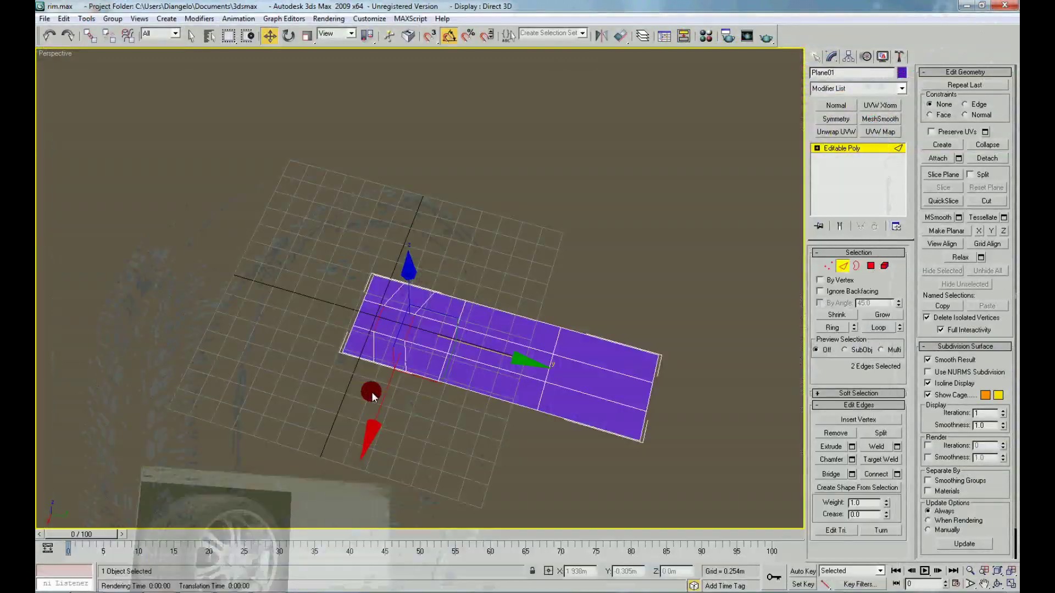
pyautogui.rightClick(414, 358)
pyautogui.click(404, 345)
pyautogui.rightClick(452, 307)
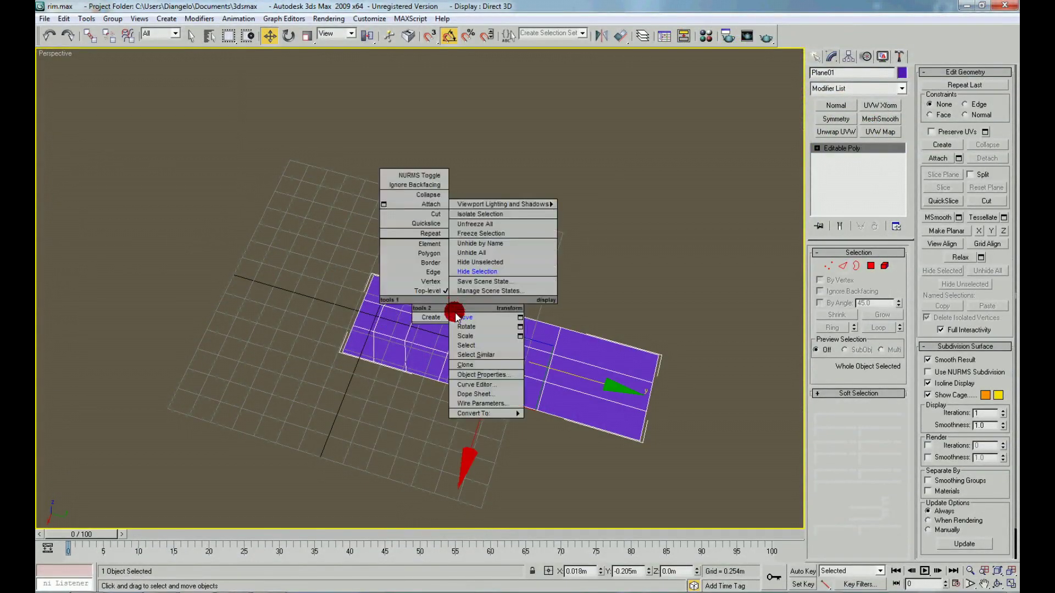
pyautogui.click(461, 332)
pyautogui.moveTo(279, 412)
pyautogui.mouseDown()
pyautogui.moveTo(316, 413)
pyautogui.moveTo(310, 420)
pyautogui.mouseUp()
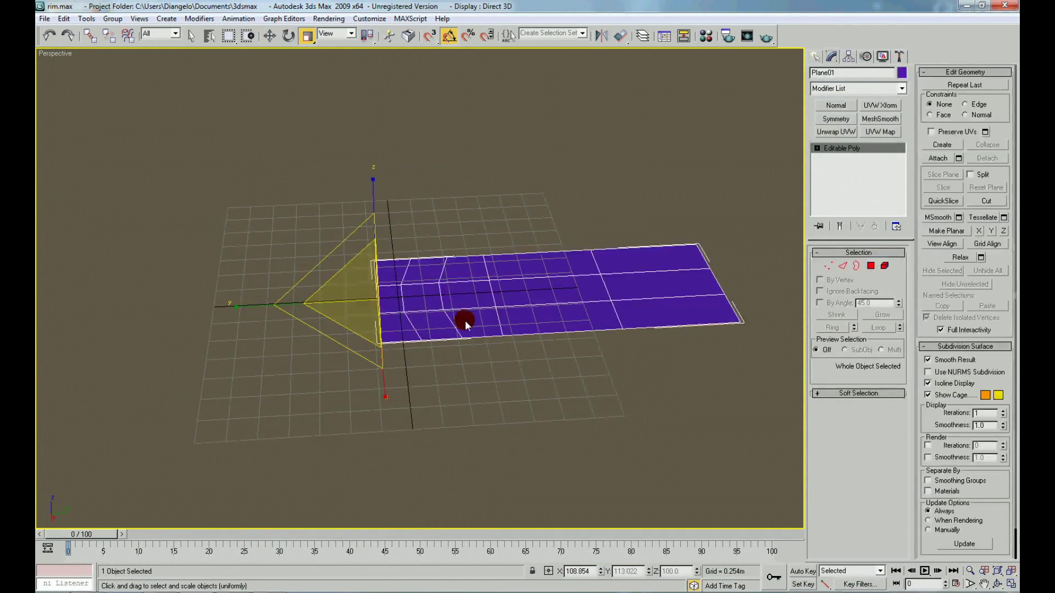
# Move four box-selected vertices along Y to slant the groove, then view the Firefox tire photo
pyautogui.scroll(3, 465, 321)
pyautogui.rightClick(393, 311)
pyautogui.click(343, 211)
pyautogui.moveTo(343, 212); pyautogui.dragTo(455, 455)
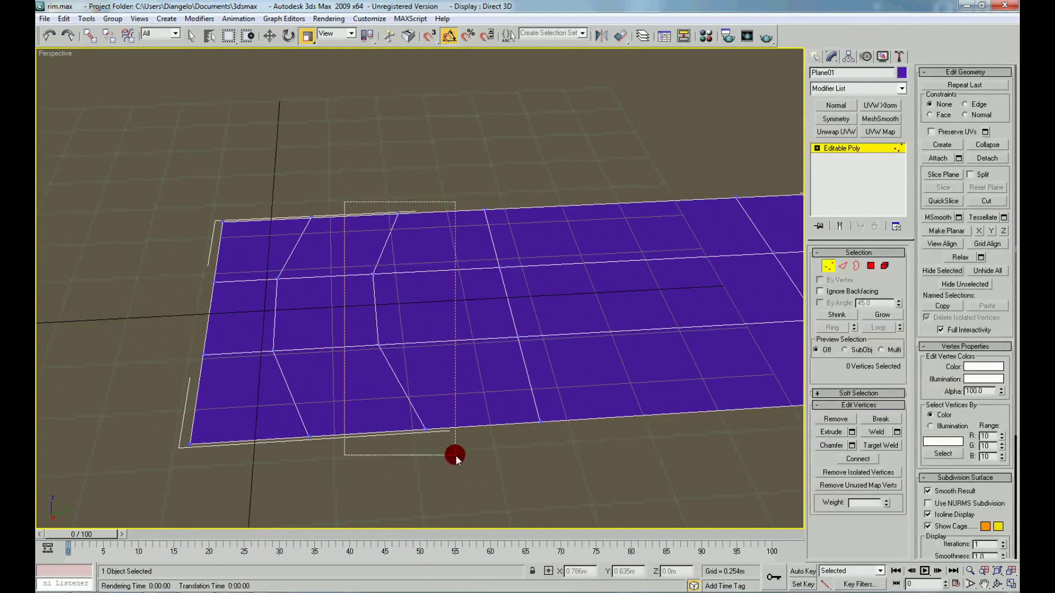
pyautogui.rightClick(442, 371)
pyautogui.click(452, 379)
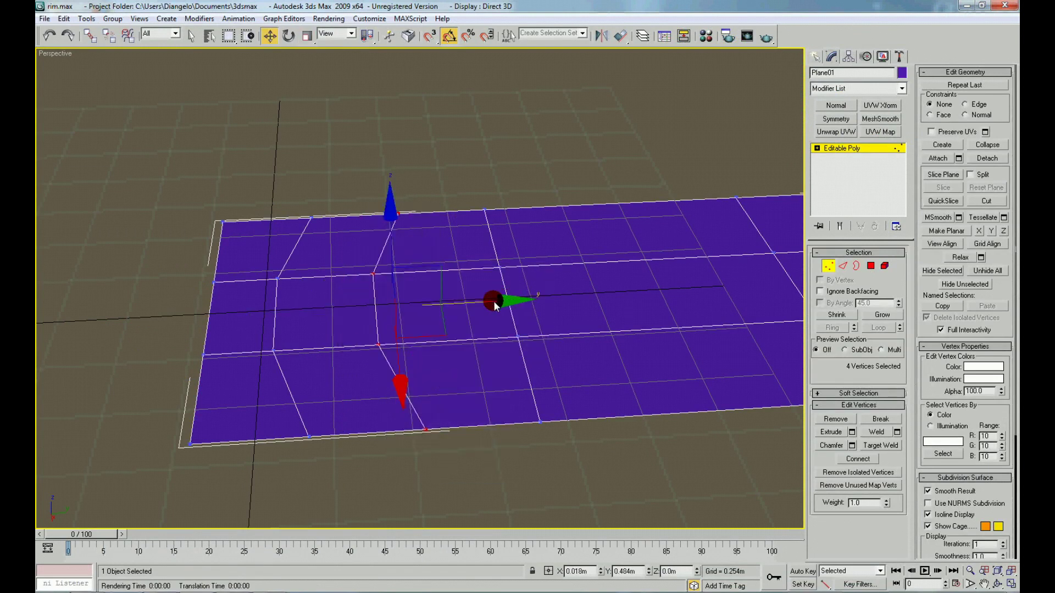
pyautogui.moveTo(493, 301); pyautogui.dragTo(429, 293)
pyautogui.moveTo(283, 258); pyautogui.dragTo(340, 470)
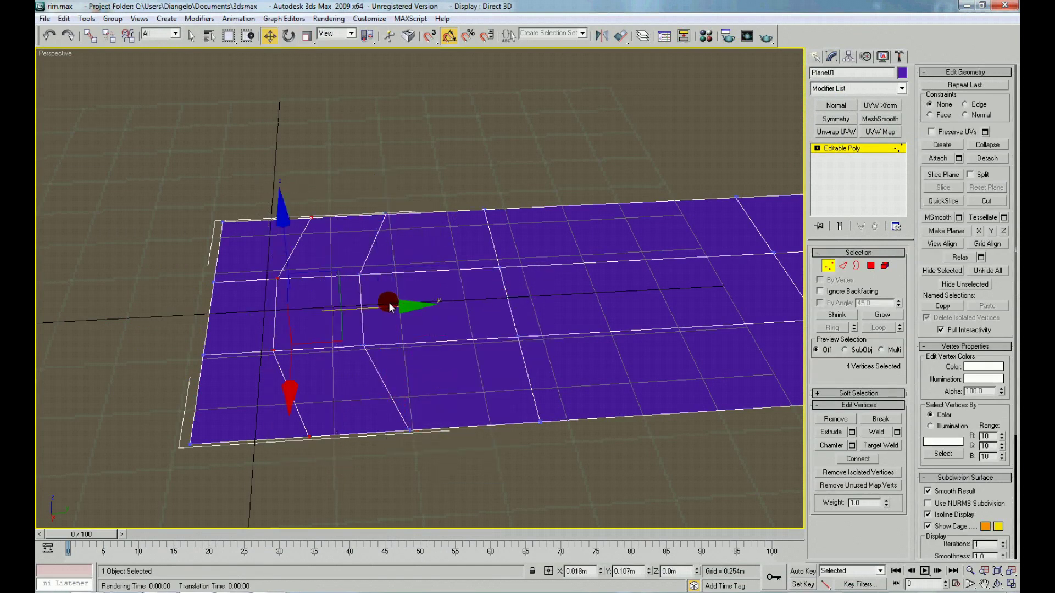
pyautogui.moveTo(389, 306); pyautogui.dragTo(249, 474)
pyautogui.hotkey('alt', 'Tab')
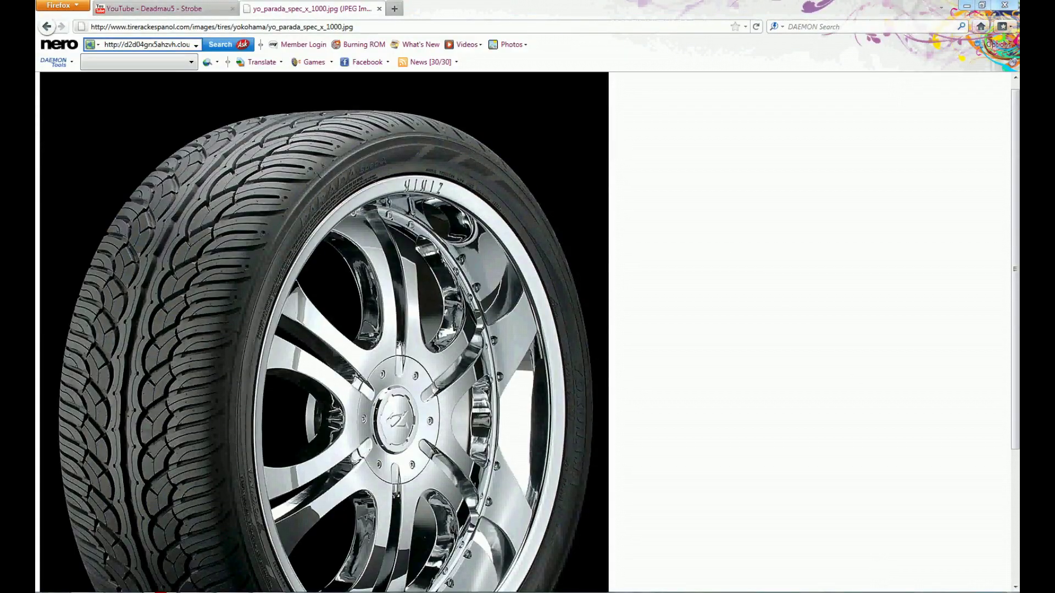
# Extrude the three polygons of the bent column upward into a raised block
pyautogui.hotkey('alt', 'Tab')
pyautogui.rightClick(301, 366)
pyautogui.click(307, 293)
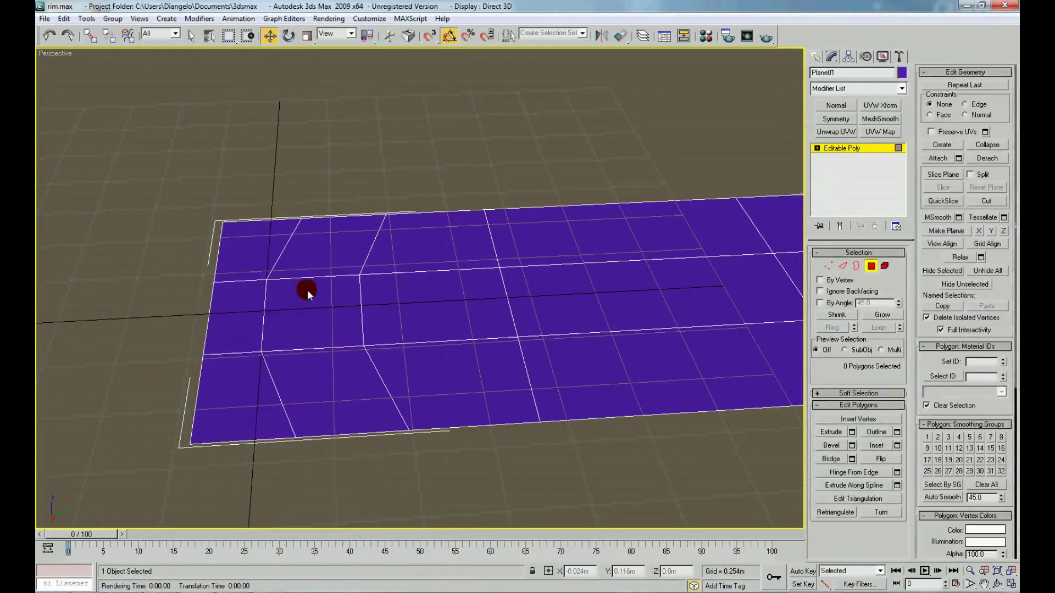
pyautogui.click(319, 256)
pyautogui.keyDown('ctrl'); pyautogui.click(320, 300); pyautogui.keyUp('ctrl')
pyautogui.keyDown('ctrl'); pyautogui.click(326, 387); pyautogui.keyUp('ctrl')
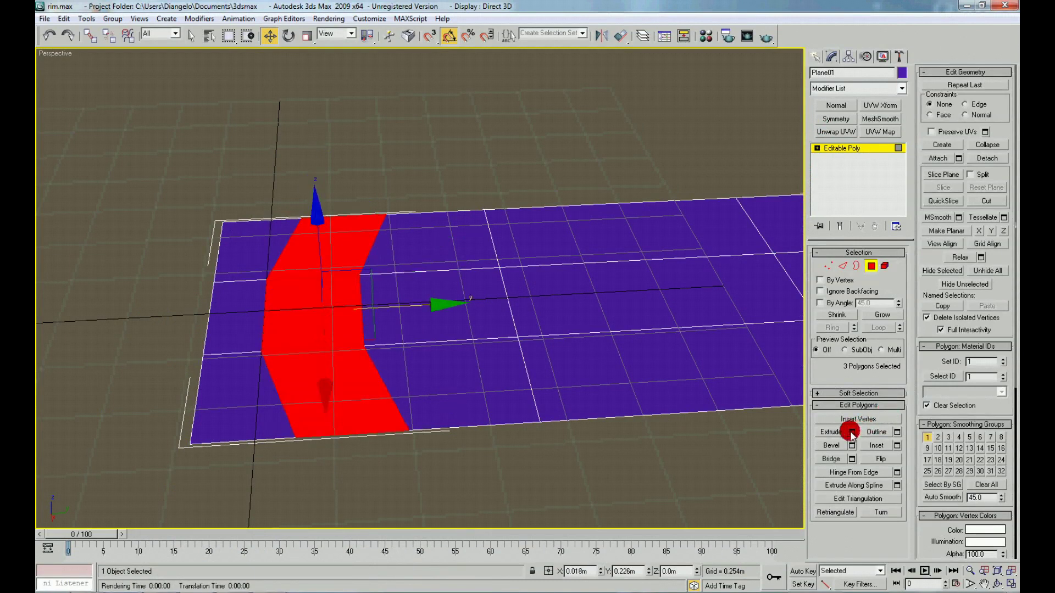
pyautogui.click(852, 432)
pyautogui.click(674, 355)
# Scale the block's edge loop and front edge inward to narrow the block
pyautogui.rightClick(377, 223)
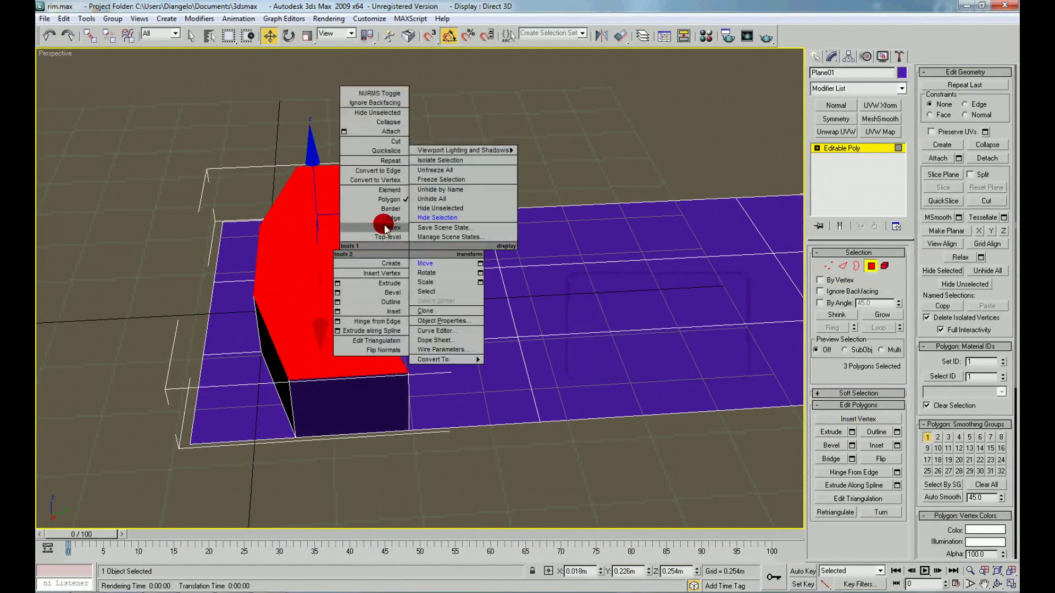
pyautogui.click(354, 190)
pyautogui.doubleClick(317, 254)
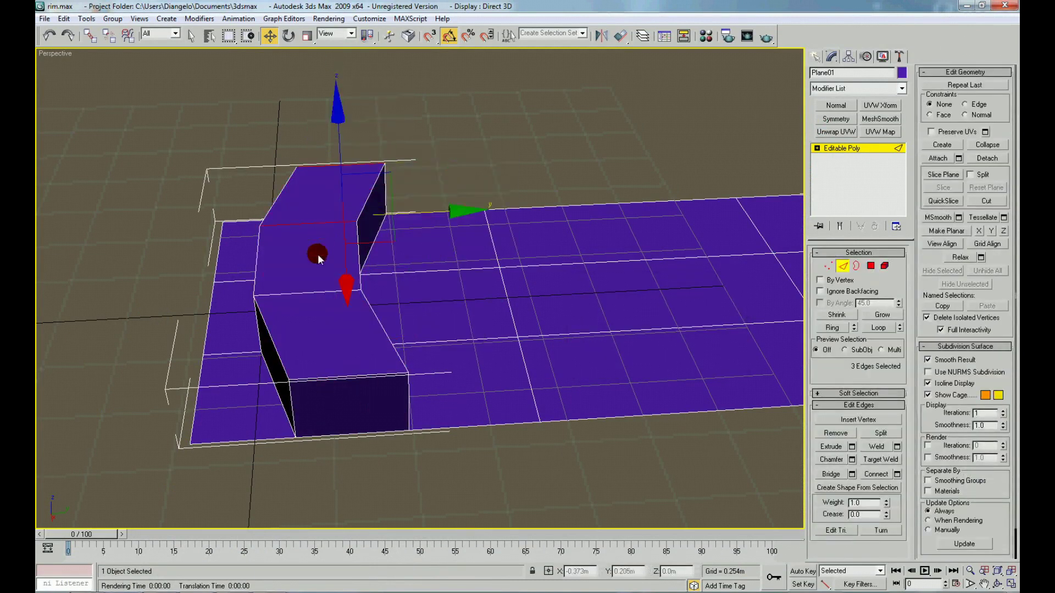
pyautogui.keyDown('ctrl'); pyautogui.click(340, 350); pyautogui.keyUp('ctrl')
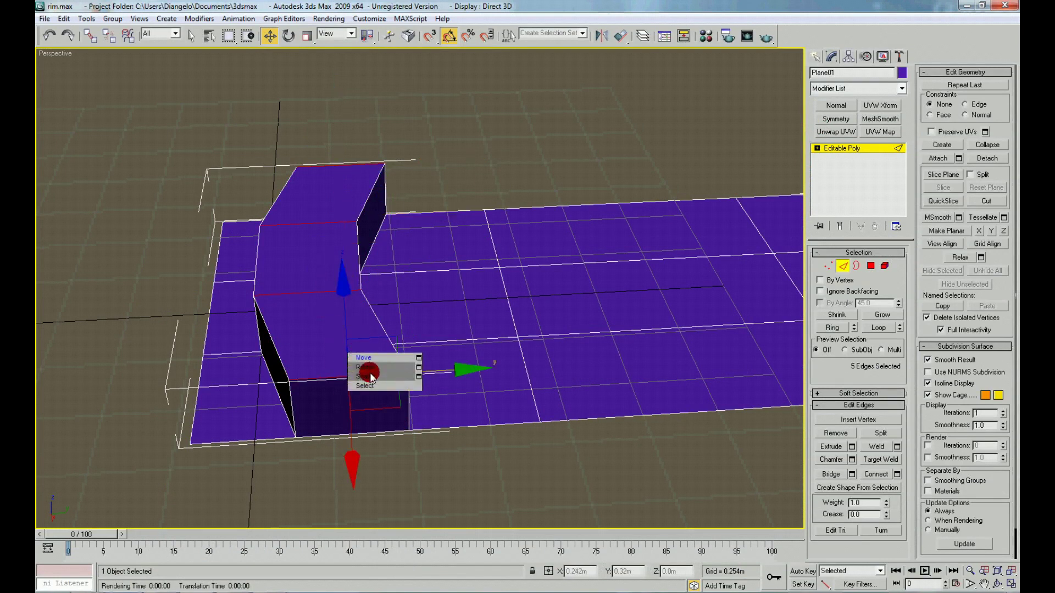
pyautogui.click(369, 376)
pyautogui.moveTo(341, 327); pyautogui.dragTo(343, 391)
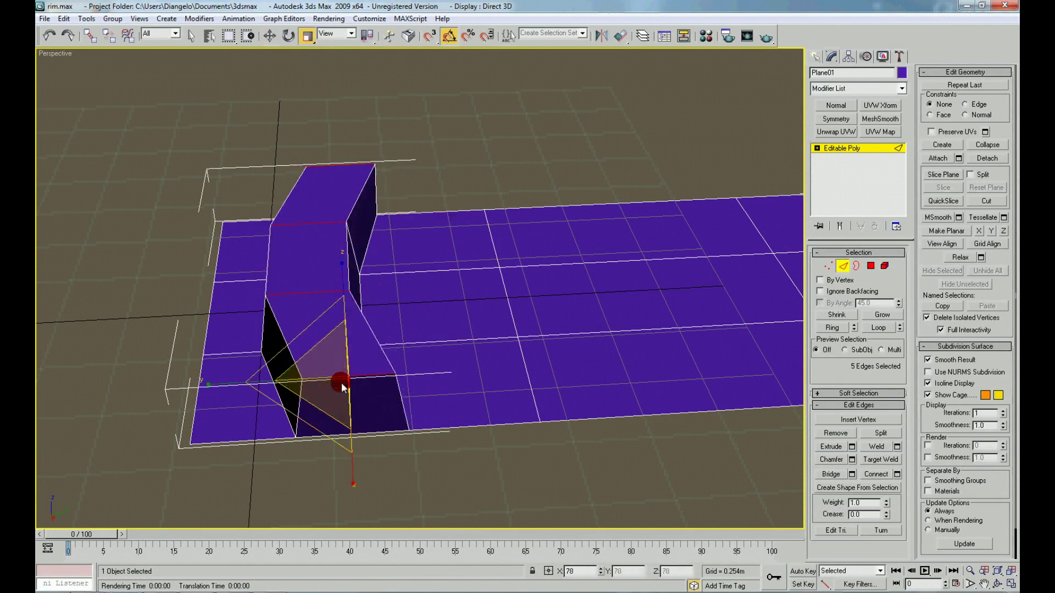
pyautogui.click(489, 147)
# Orbit around the plane to inspect the extruded tread block
pyautogui.rightClick(389, 357)
pyautogui.click(372, 321)
pyautogui.moveTo(376, 397)
pyautogui.keyDown('alt'); pyautogui.mouseDown(button='middle')
pyautogui.moveTo(405, 328)
pyautogui.moveTo(322, 335)
pyautogui.mouseUp(button='middle'); pyautogui.keyUp('alt')
pyautogui.rightClick(312, 319)
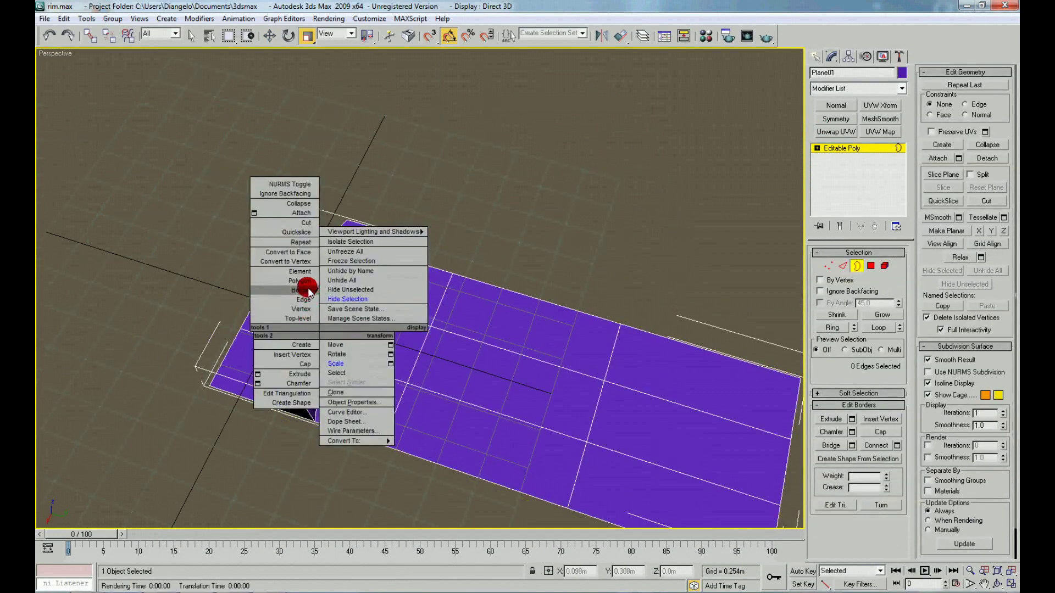
pyautogui.click(299, 281)
pyautogui.click(346, 369)
pyautogui.moveTo(346, 370)
pyautogui.keyDown('alt'); pyautogui.mouseDown(button='middle')
pyautogui.moveTo(420, 225)
pyautogui.moveTo(384, 308)
pyautogui.mouseUp(button='middle'); pyautogui.keyUp('alt')
# Compare the model against the tire reference photo in Firefox
pyautogui.hotkey('alt', 'Tab')
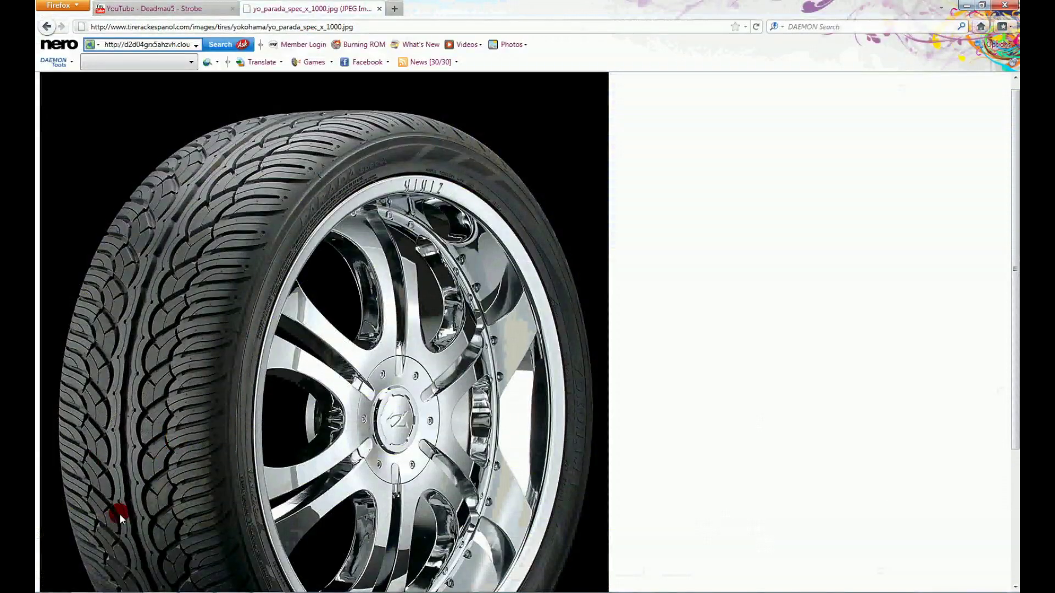
pyautogui.click(171, 11)
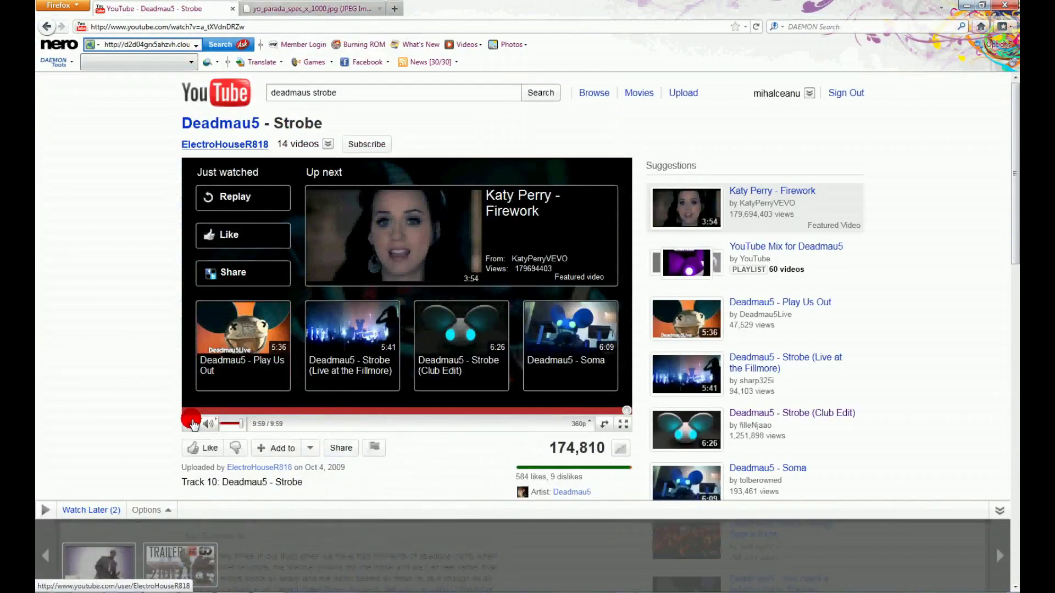
pyautogui.click(303, 7)
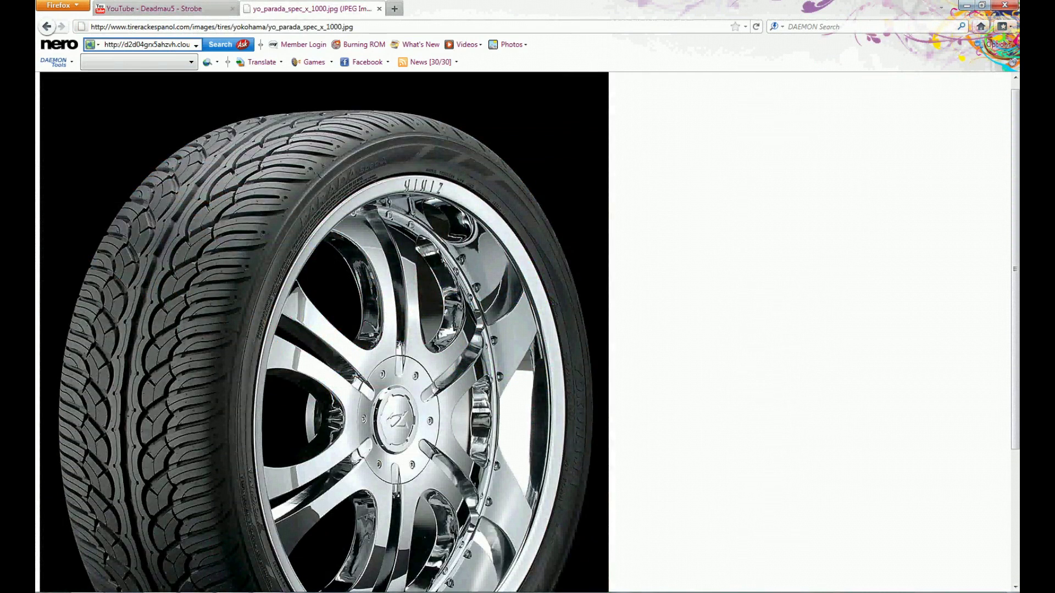
# Back in 3ds Max, orbit the raised block and pick edges on it
pyautogui.hotkey('alt', 'Tab')
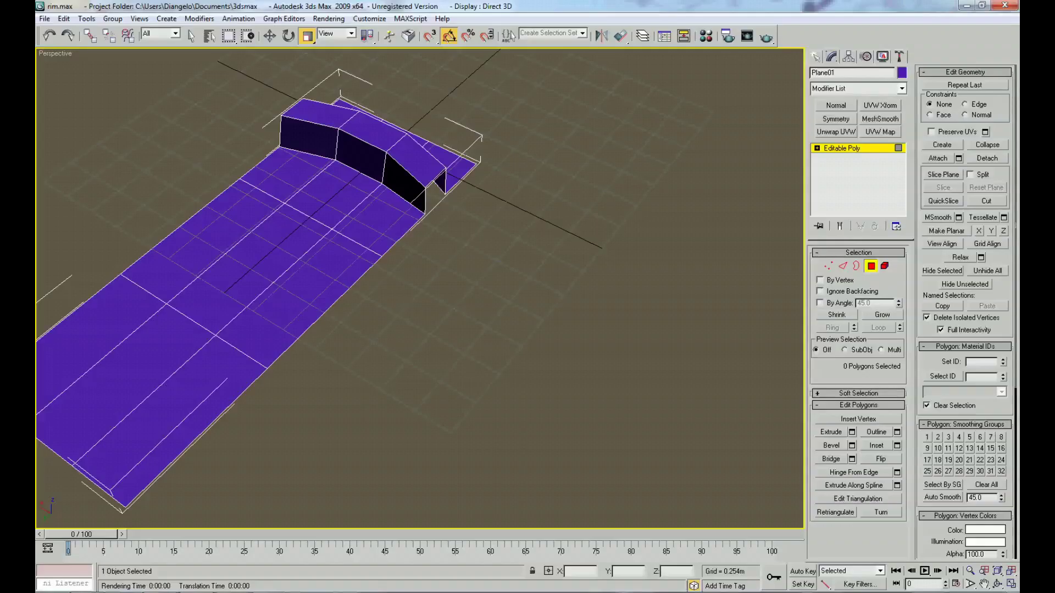
pyautogui.keyDown('alt'); pyautogui.moveTo(463, 410); pyautogui.dragTo(391, 348, button='middle'); pyautogui.keyUp('alt')
pyautogui.rightClick(388, 344)
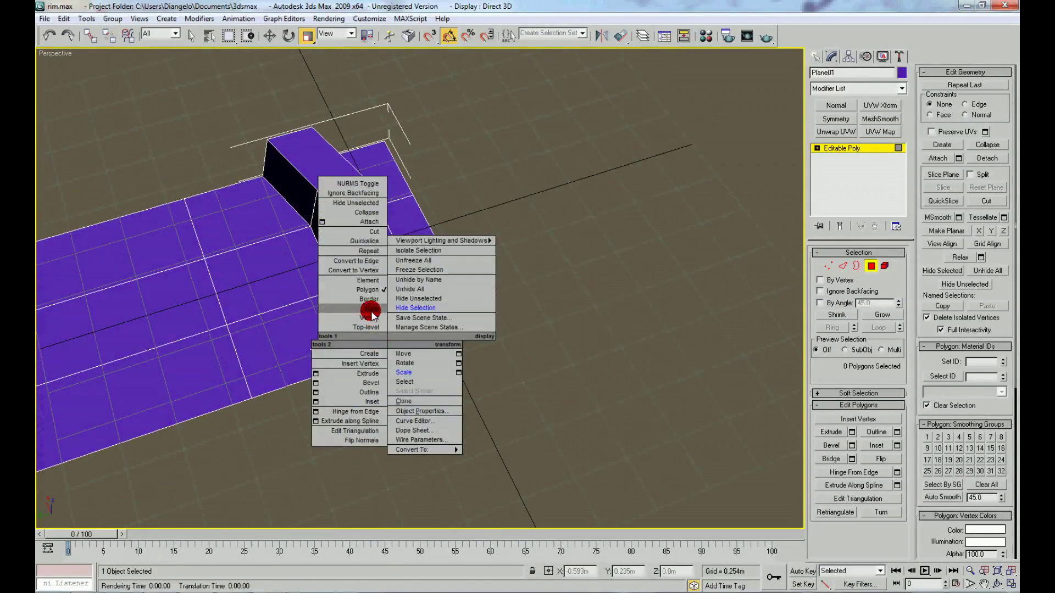
pyautogui.click(370, 305)
pyautogui.click(377, 324)
pyautogui.moveTo(307, 326)
pyautogui.keyDown('alt'); pyautogui.mouseDown(button='middle')
pyautogui.moveTo(351, 418)
pyautogui.moveTo(406, 446)
pyautogui.mouseUp(button='middle'); pyautogui.keyUp('alt')
pyautogui.click(341, 453)
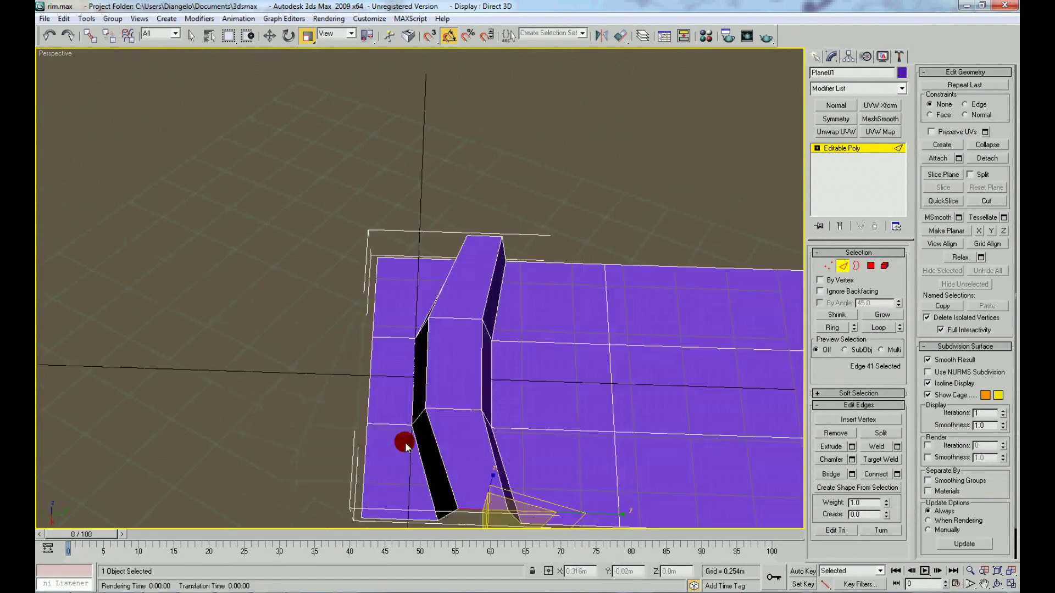
# Pull a block vertex down and nudge the vertex at the block's bend
pyautogui.rightClick(413, 423)
pyautogui.click(384, 400)
pyautogui.keyDown('alt'); pyautogui.moveTo(384, 401); pyautogui.dragTo(414, 370, button='middle'); pyautogui.keyUp('alt')
pyautogui.rightClick(414, 370)
pyautogui.click(423, 388)
pyautogui.moveTo(428, 372); pyautogui.dragTo(423, 471)
pyautogui.rightClick(490, 442)
pyautogui.click(503, 455)
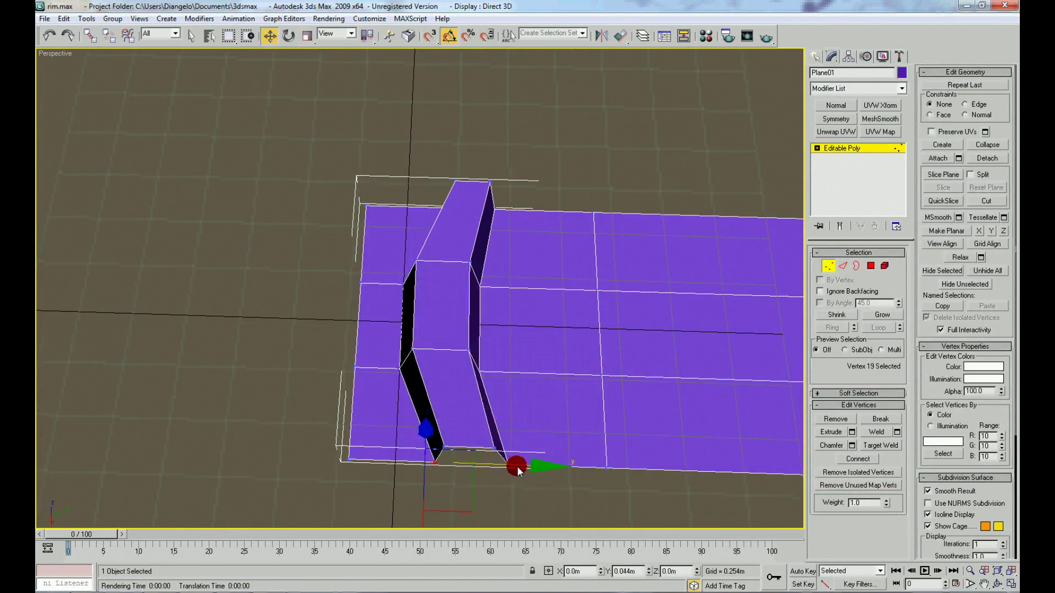
pyautogui.click(405, 369)
pyautogui.moveTo(404, 369); pyautogui.dragTo(419, 341)
# Nudge the block's left vertex and select the vertices at its bend
pyautogui.click(419, 348)
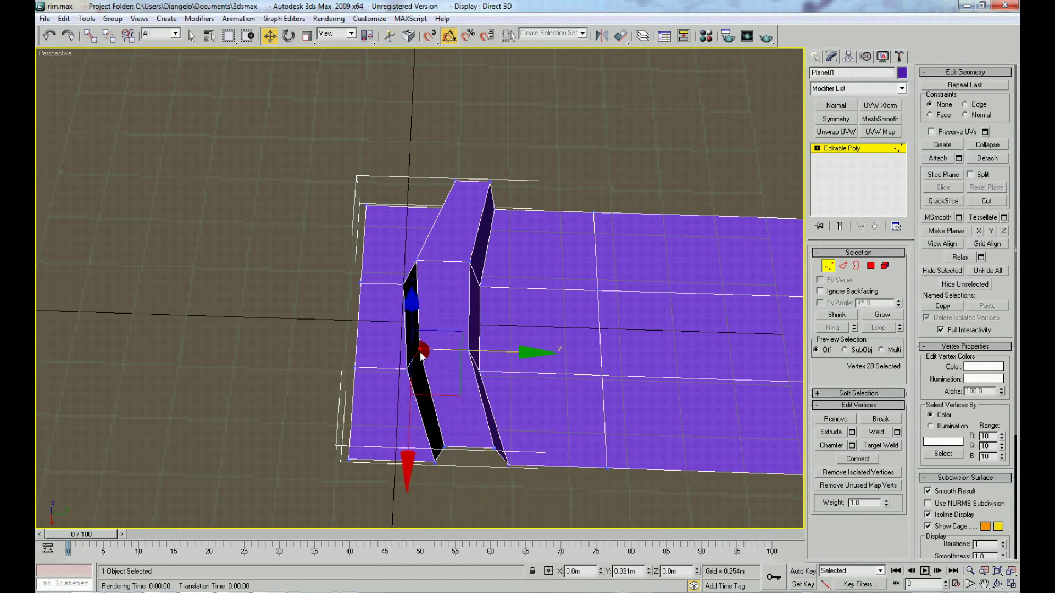
pyautogui.click(382, 320)
pyautogui.moveTo(401, 282); pyautogui.dragTo(408, 280)
pyautogui.moveTo(424, 240); pyautogui.dragTo(418, 263)
pyautogui.click(418, 262)
pyautogui.click(471, 264)
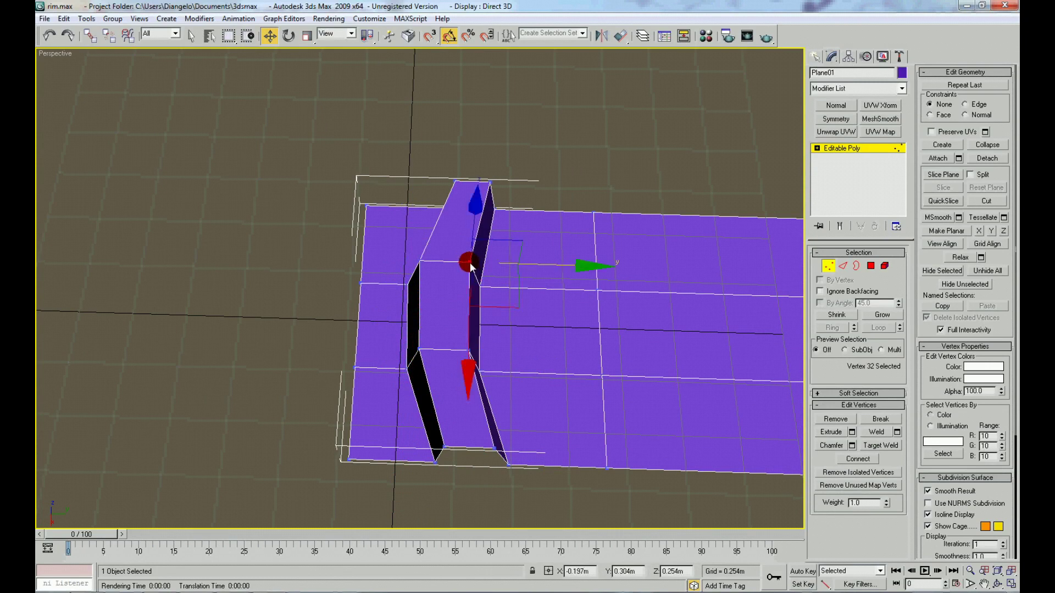
pyautogui.keyDown('ctrl'); pyautogui.click(471, 349); pyautogui.keyUp('ctrl')
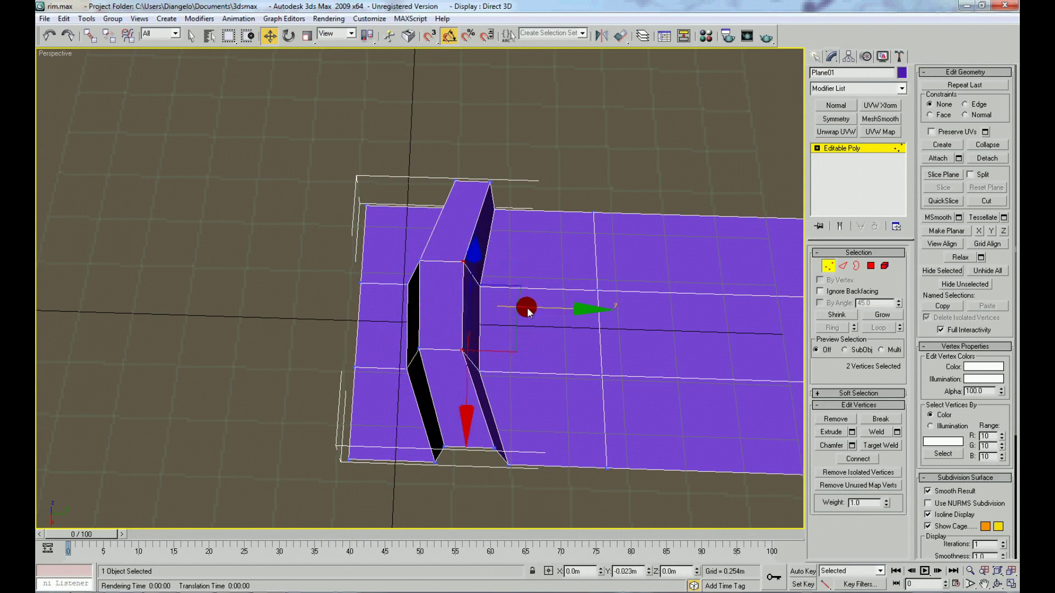
pyautogui.scroll(-3, 530, 352)
pyautogui.keyDown('alt'); pyautogui.moveTo(537, 383); pyautogui.dragTo(452, 313, button='middle'); pyautogui.keyUp('alt')
# Select the block's edge loop and chamfer it into bevelled bands
pyautogui.press('2')
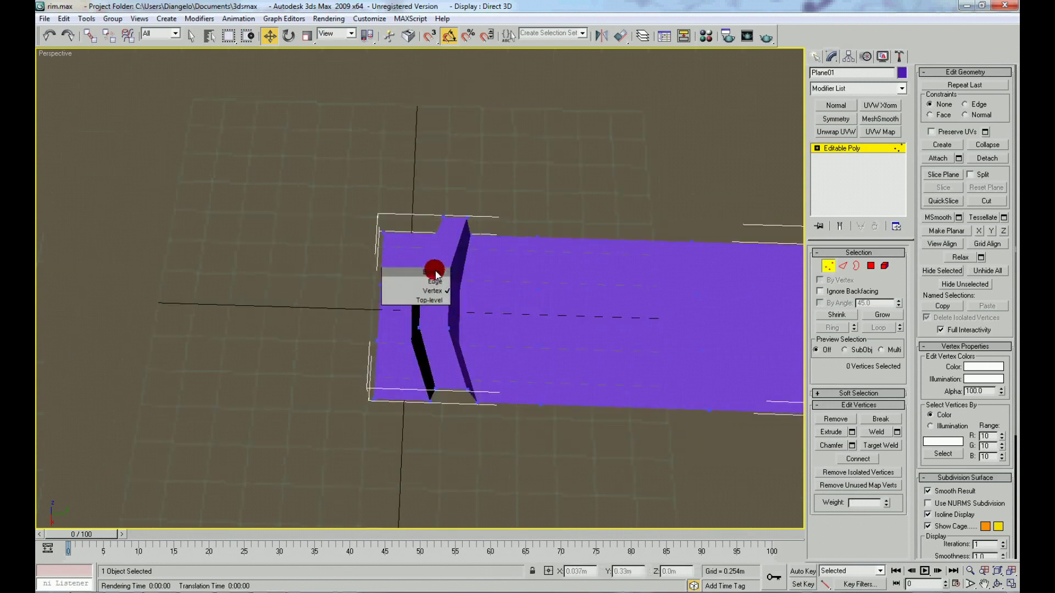
pyautogui.click(431, 301)
pyautogui.keyDown('ctrl'); pyautogui.click(417, 304); pyautogui.keyUp('ctrl')
pyautogui.press('F4')
pyautogui.moveTo(426, 346); pyautogui.dragTo(427, 355, button='middle')
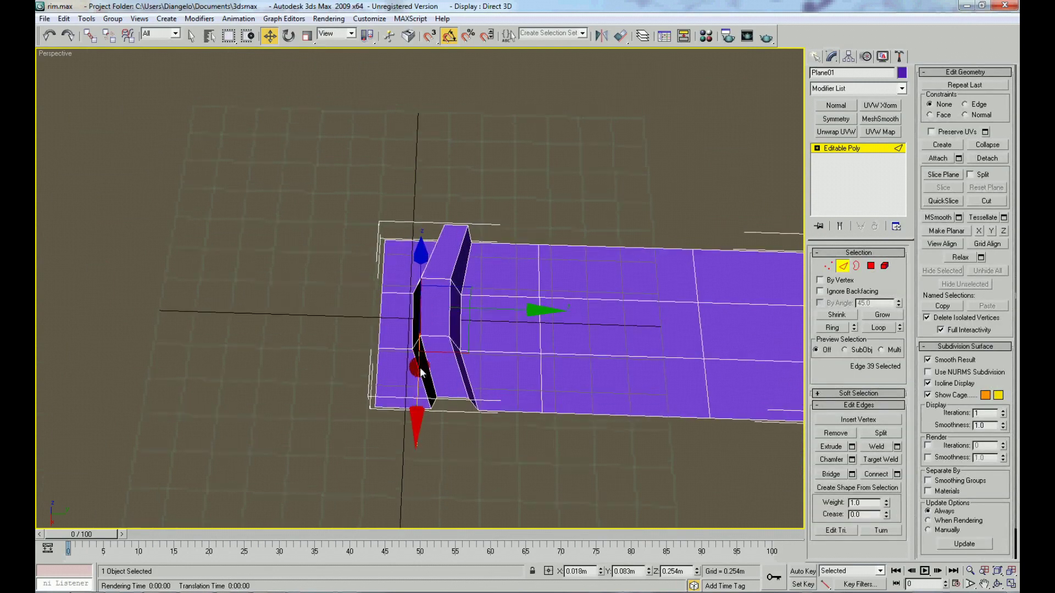
pyautogui.keyDown('ctrl'); pyautogui.click(441, 311); pyautogui.keyUp('ctrl')
pyautogui.click(879, 328)
pyautogui.click(852, 459)
pyautogui.click(634, 337)
pyautogui.scroll(-3, 526, 448)
pyautogui.keyDown('alt'); pyautogui.moveTo(505, 430); pyautogui.dragTo(482, 352, button='middle'); pyautogui.keyUp('alt')
# In Top view, move the lower four left-edge vertices down slightly
pyautogui.press('t')
pyautogui.scroll(2, 502, 341)
pyautogui.scroll(3, 463, 309)
pyautogui.moveTo(438, 349); pyautogui.dragTo(446, 281, button='middle')
pyautogui.rightClick(445, 368)
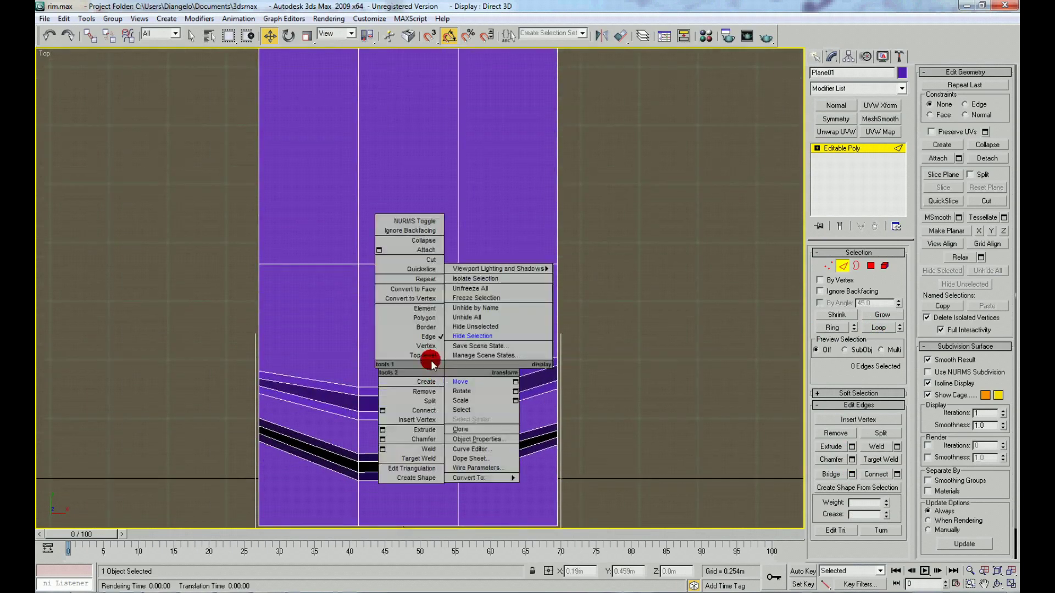
pyautogui.click(431, 347)
pyautogui.moveTo(248, 358); pyautogui.dragTo(273, 400)
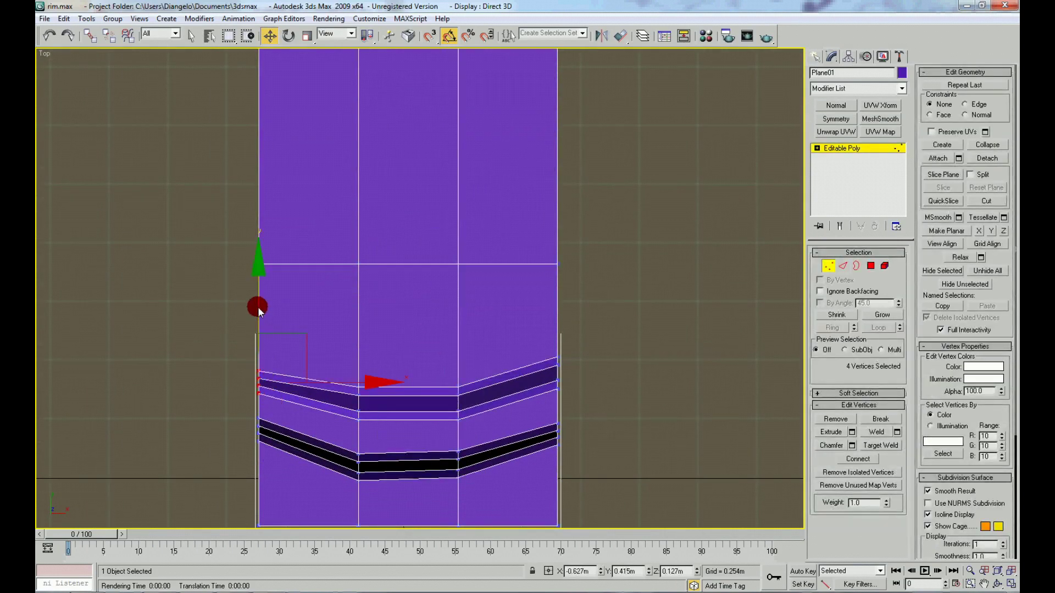
pyautogui.moveTo(206, 420); pyautogui.dragTo(272, 458)
pyautogui.moveTo(259, 362); pyautogui.dragTo(283, 387)
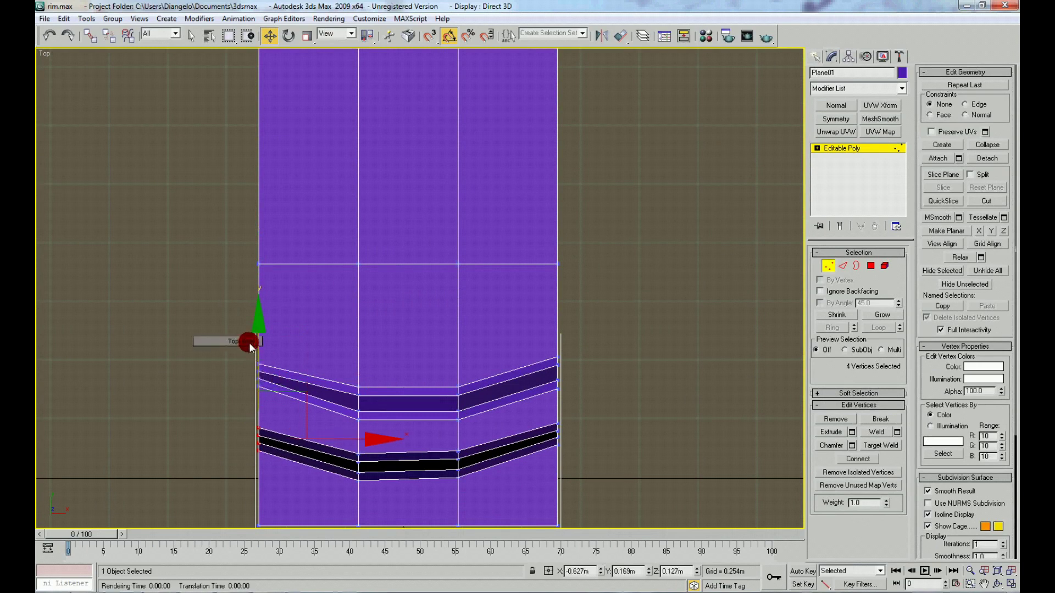
pyautogui.click(250, 346)
# Return the tread plane to top level and enable vertex snapping
pyautogui.scroll(-3, 412, 358)
pyautogui.scroll(-3, 431, 317)
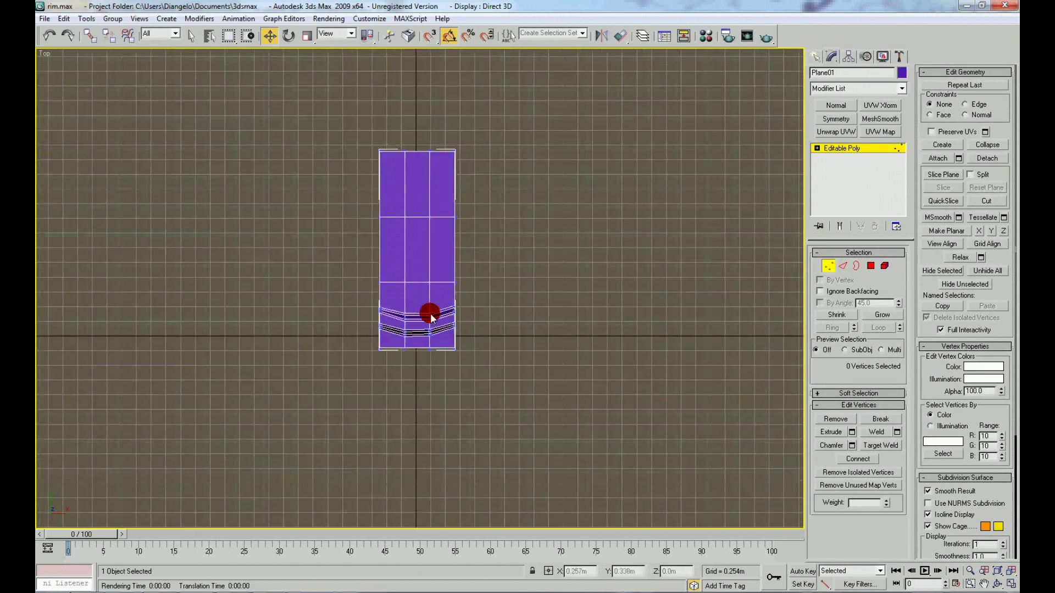
pyautogui.rightClick(400, 273)
pyautogui.click(384, 247)
pyautogui.scroll(2, 409, 350)
pyautogui.press('s')
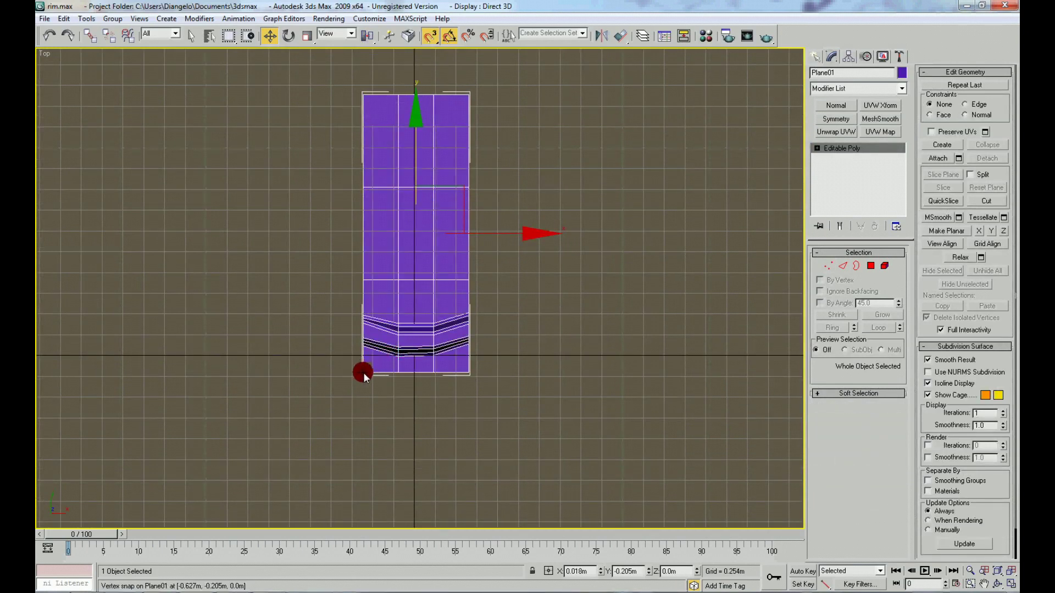
# In Perspective, Shift-drag the tread plane along X to snap an instance, Plane02, beside it
pyautogui.moveTo(380, 373)
pyautogui.mouseDown()
pyautogui.moveTo(435, 252)
pyautogui.moveTo(428, 223)
pyautogui.moveTo(474, 236)
pyautogui.mouseUp()
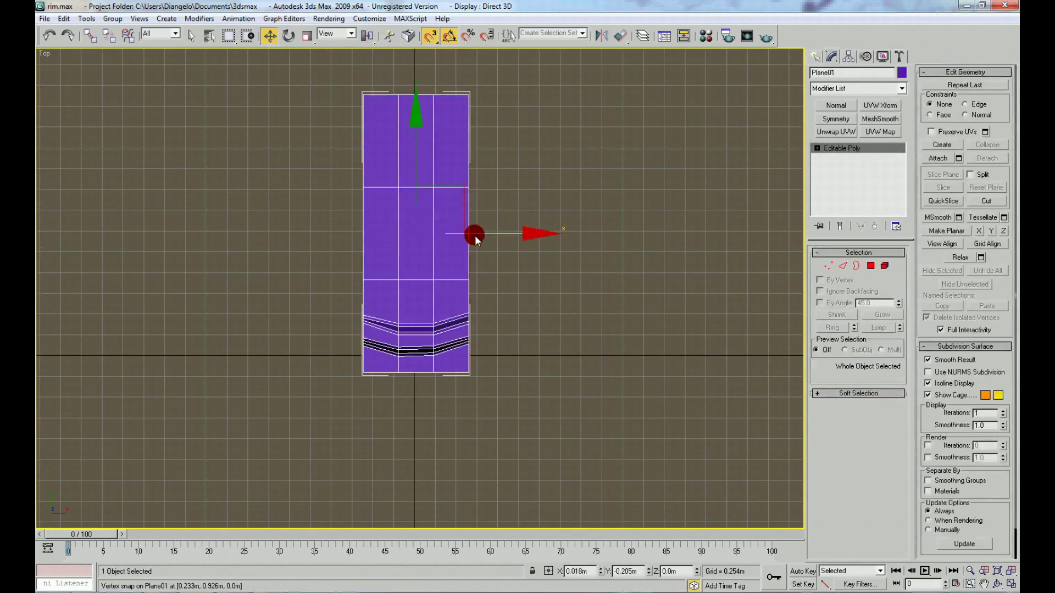
pyautogui.press('p')
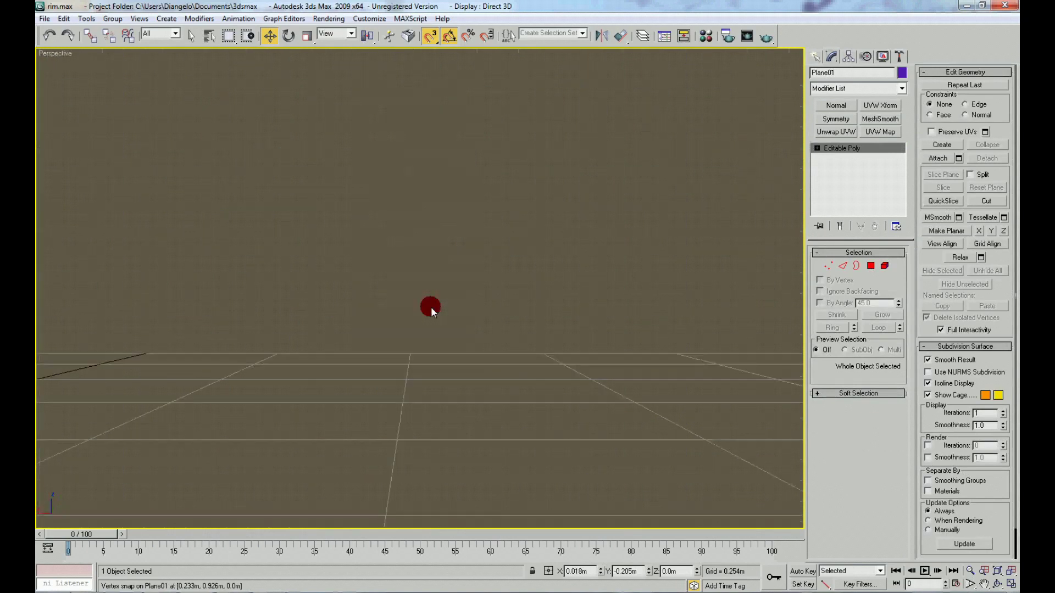
pyautogui.hotkey('alt', 'z')
pyautogui.press('z')
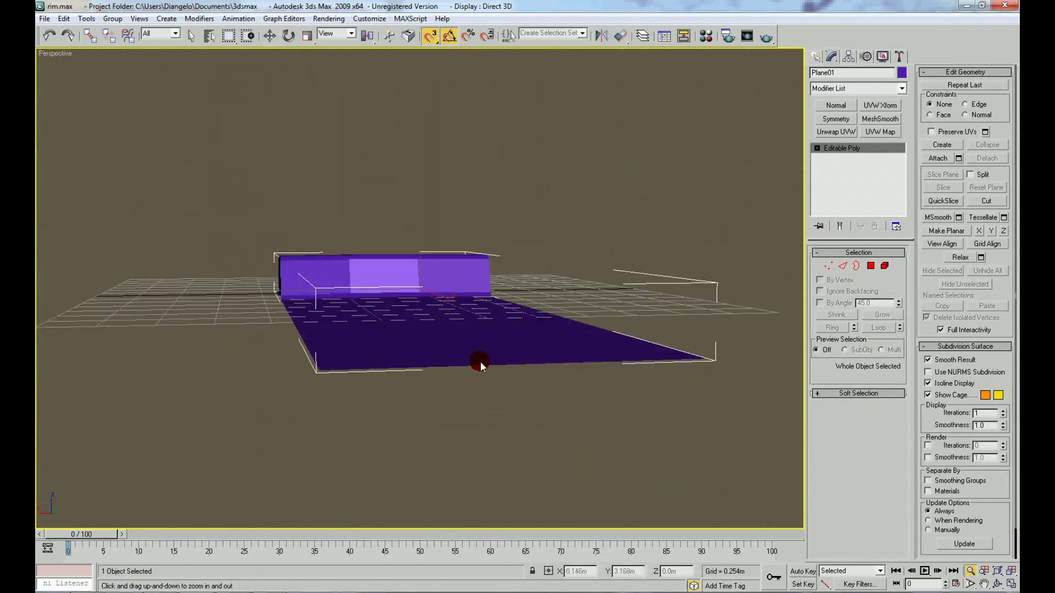
pyautogui.moveTo(480, 361); pyautogui.dragTo(428, 321)
pyautogui.press('w')
pyautogui.keyDown('shift'); pyautogui.moveTo(325, 312); pyautogui.dragTo(557, 267); pyautogui.keyUp('shift')
pyautogui.click(526, 350)
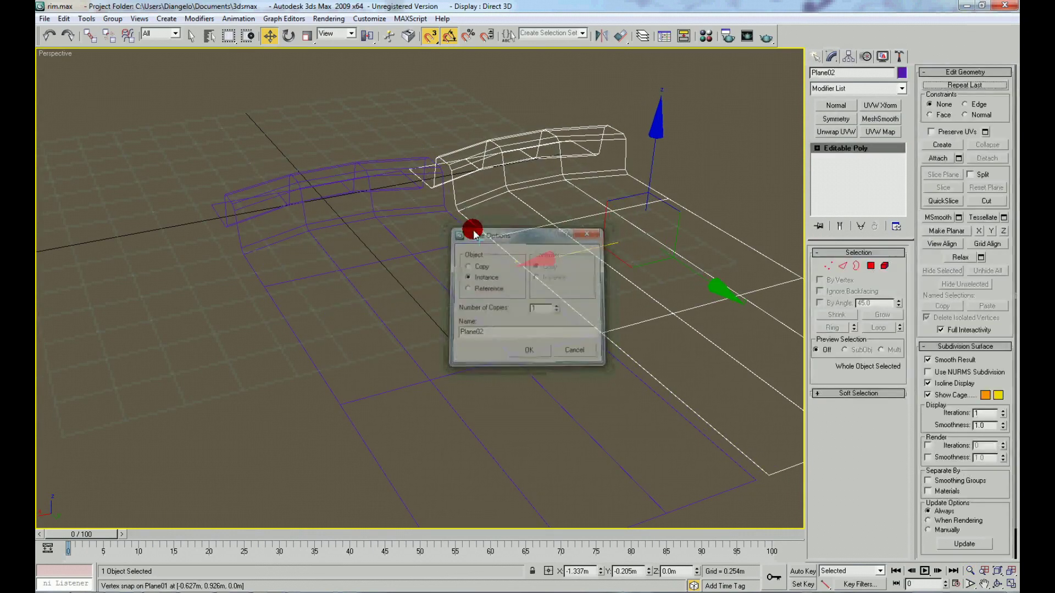
pyautogui.hotkey('ctrl', 'z')
pyautogui.hotkey('ctrl', 'y')
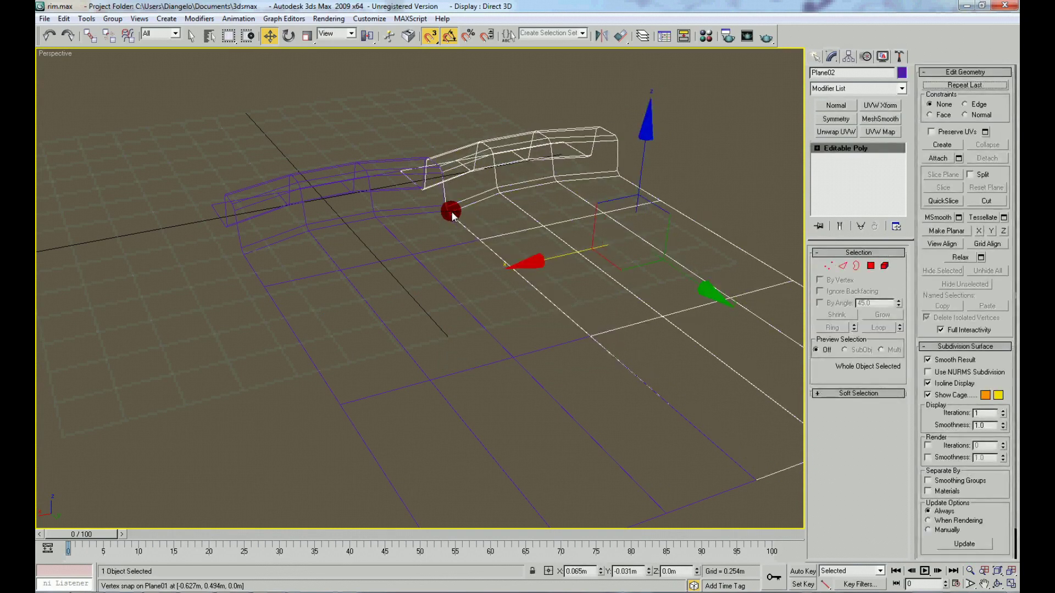
pyautogui.press('F3')
pyautogui.scroll(-5, 441, 304)
pyautogui.click(248, 367)
# In Top view, move the right plane's four groove vertices down to align the zig-zag
pyautogui.press('t')
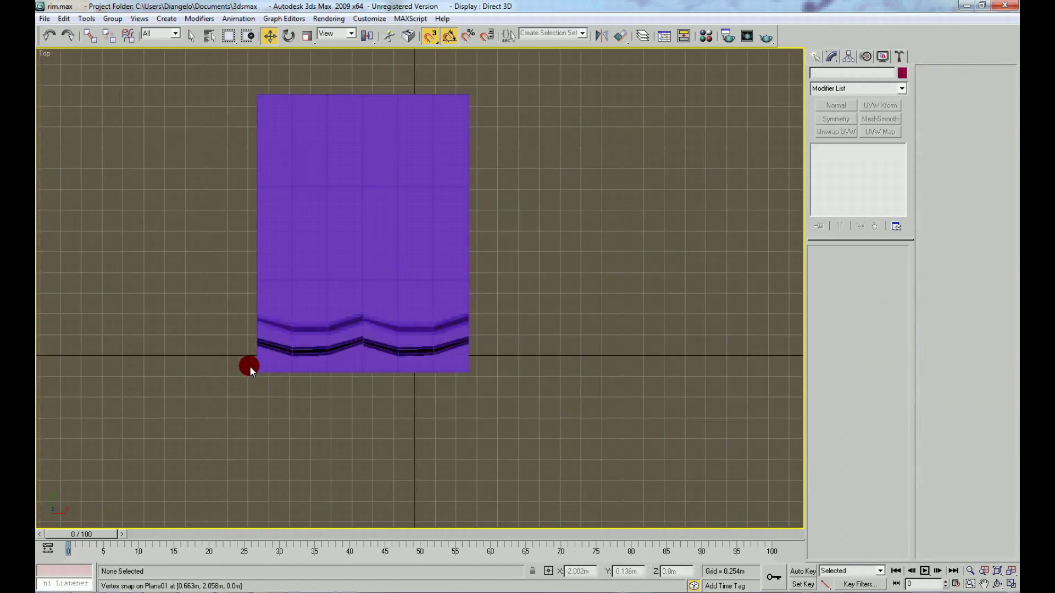
pyautogui.moveTo(318, 363); pyautogui.dragTo(354, 330, button='middle')
pyautogui.scroll(2, 356, 341)
pyautogui.click(410, 299)
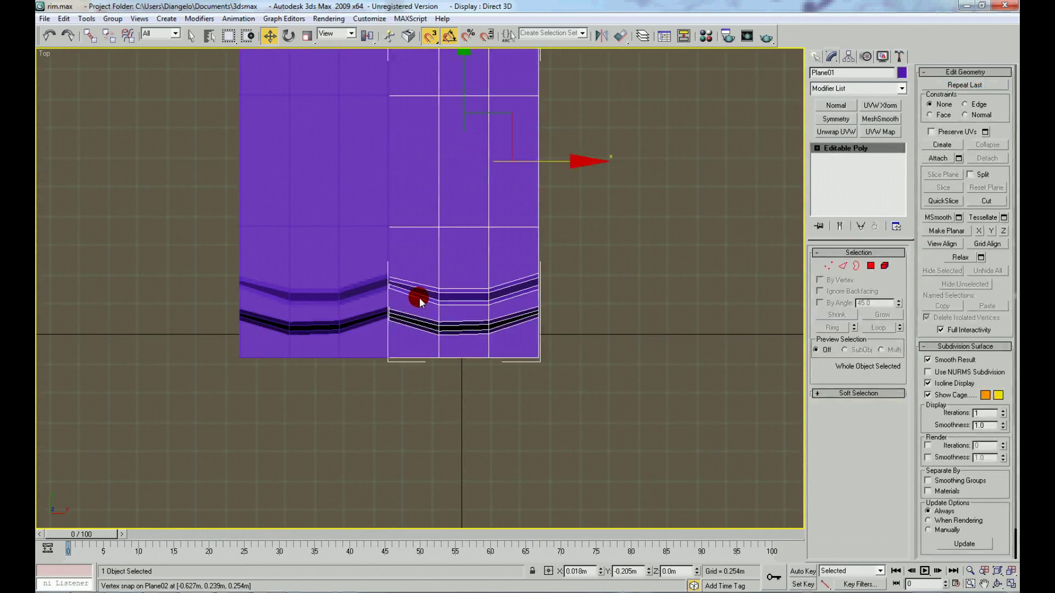
pyautogui.rightClick(411, 309)
pyautogui.click(377, 264)
pyautogui.moveTo(377, 264); pyautogui.dragTo(401, 294)
pyautogui.scroll(4, 336, 221)
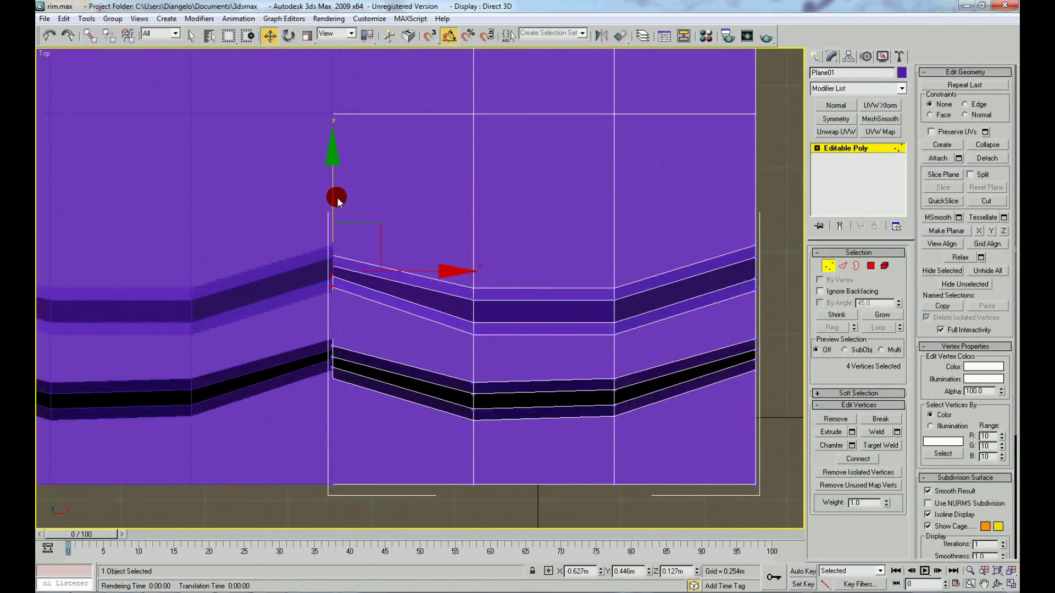
pyautogui.moveTo(333, 247); pyautogui.dragTo(336, 382)
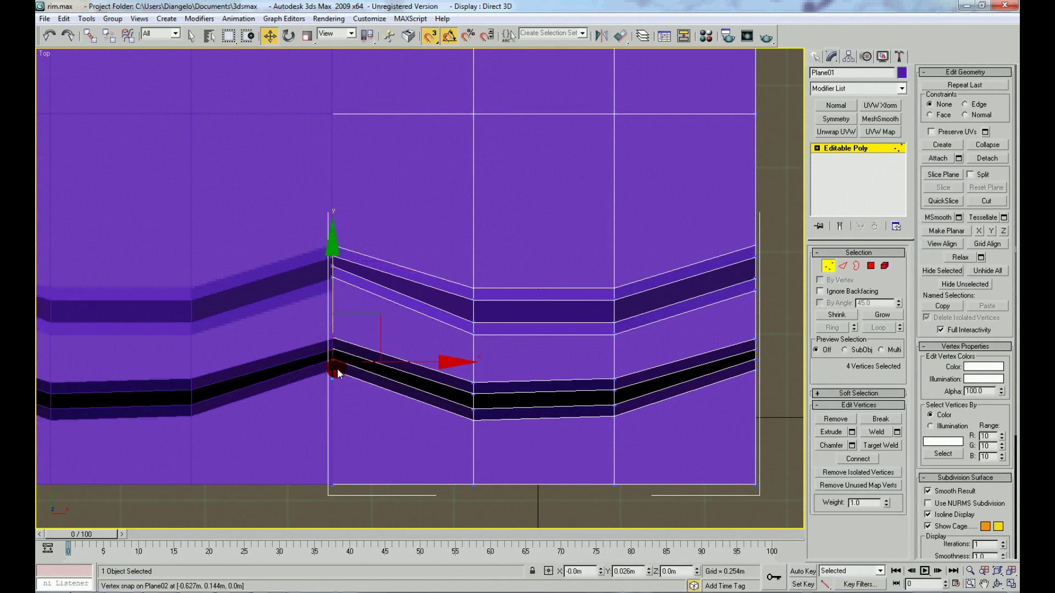
pyautogui.click(334, 387)
# Snap the groove's corner vertex onto the neighbouring plane's vertex
pyautogui.scroll(4, 306, 348)
pyautogui.scroll(2, 217, 318)
pyautogui.moveTo(216, 318); pyautogui.dragTo(315, 313, button='middle')
pyautogui.scroll(1, 314, 287)
pyautogui.click(281, 284)
pyautogui.moveTo(281, 284)
pyautogui.mouseDown()
pyautogui.moveTo(288, 333)
pyautogui.moveTo(282, 208)
pyautogui.mouseUp()
pyautogui.click(301, 388)
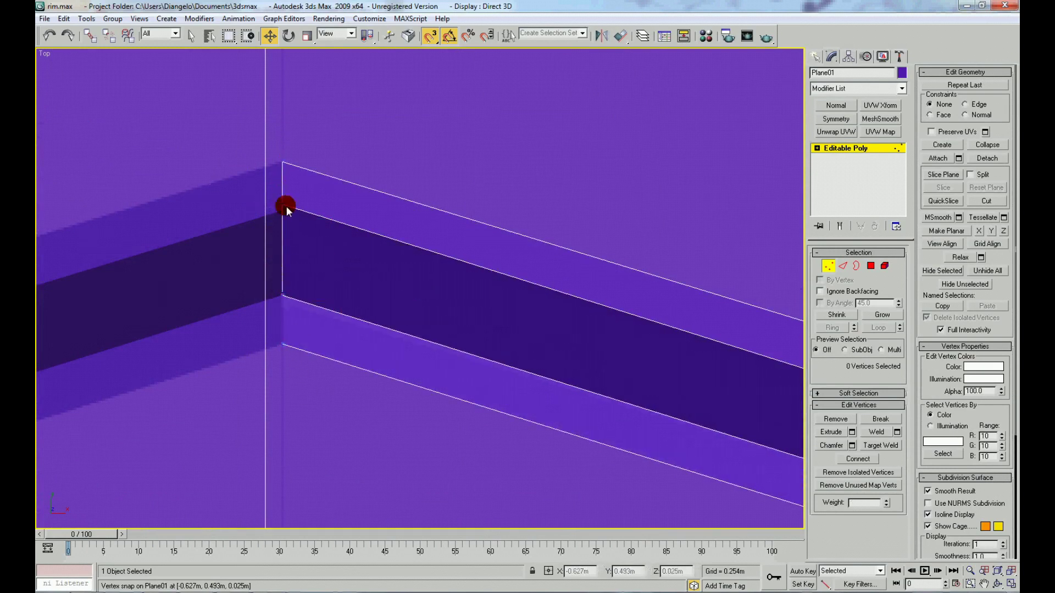
# Check the remaining groove corner vertices along the seam, then return to Perspective
pyautogui.scroll(-3, 329, 335)
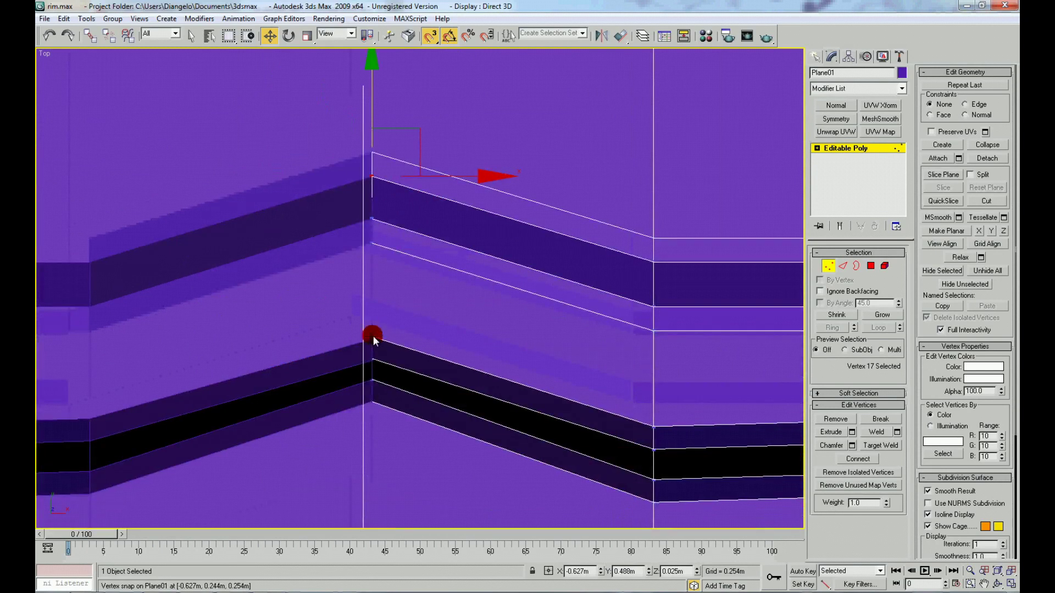
pyautogui.click(372, 339)
pyautogui.click(371, 358)
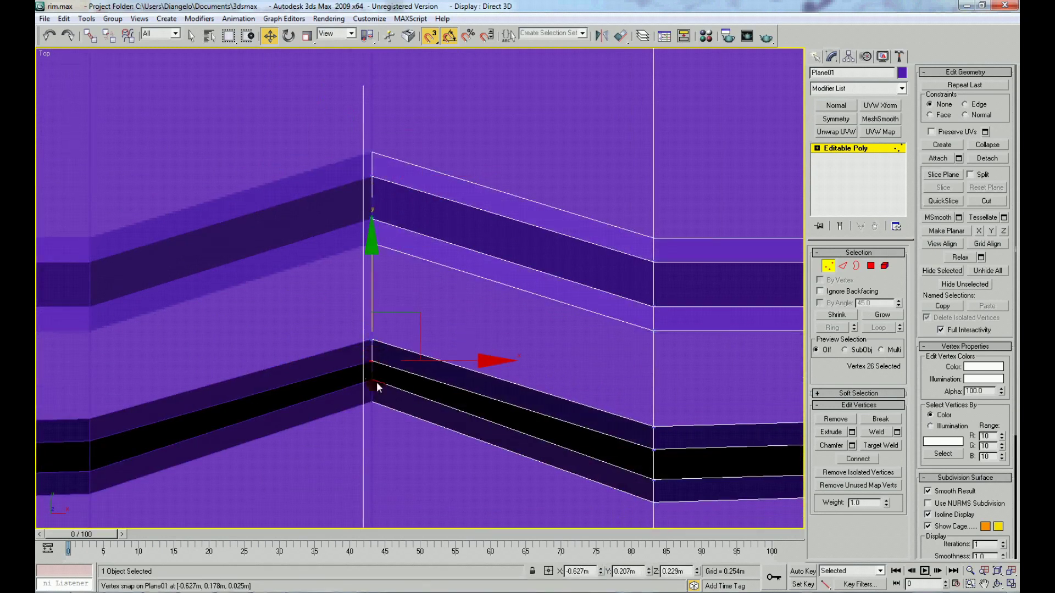
pyautogui.click(373, 401)
pyautogui.click(373, 433)
pyautogui.press('p')
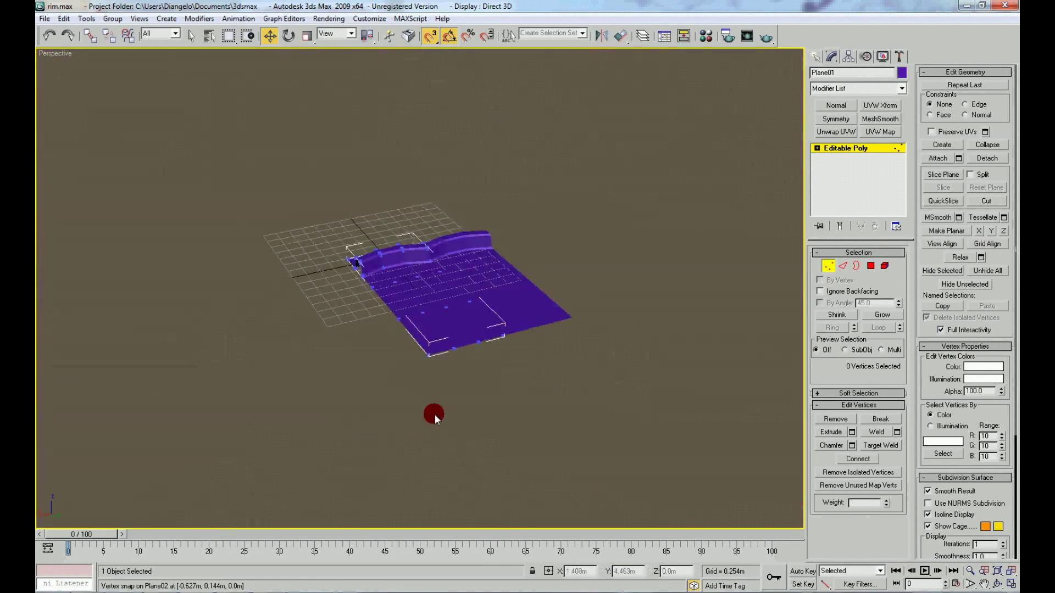
pyautogui.scroll(5, 433, 414)
pyautogui.scroll(3, 464, 311)
pyautogui.moveTo(464, 313)
pyautogui.keyDown('alt'); pyautogui.mouseDown(button='middle')
pyautogui.moveTo(450, 344)
pyautogui.moveTo(414, 357)
pyautogui.moveTo(409, 334)
pyautogui.moveTo(426, 320)
pyautogui.moveTo(340, 255)
pyautogui.mouseUp(button='middle'); pyautogui.keyUp('alt')
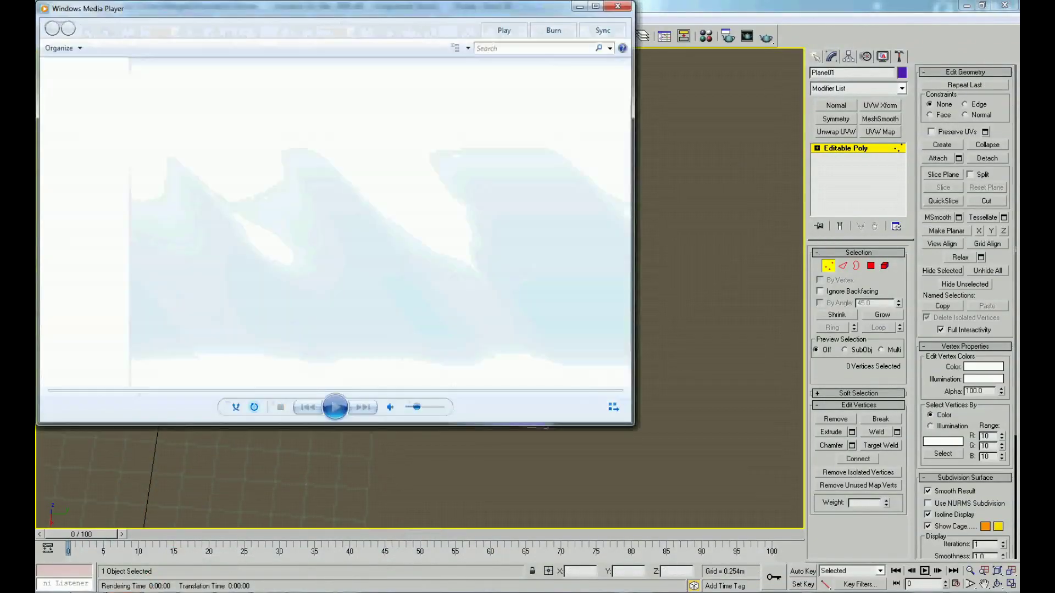
pyautogui.click(626, 7)
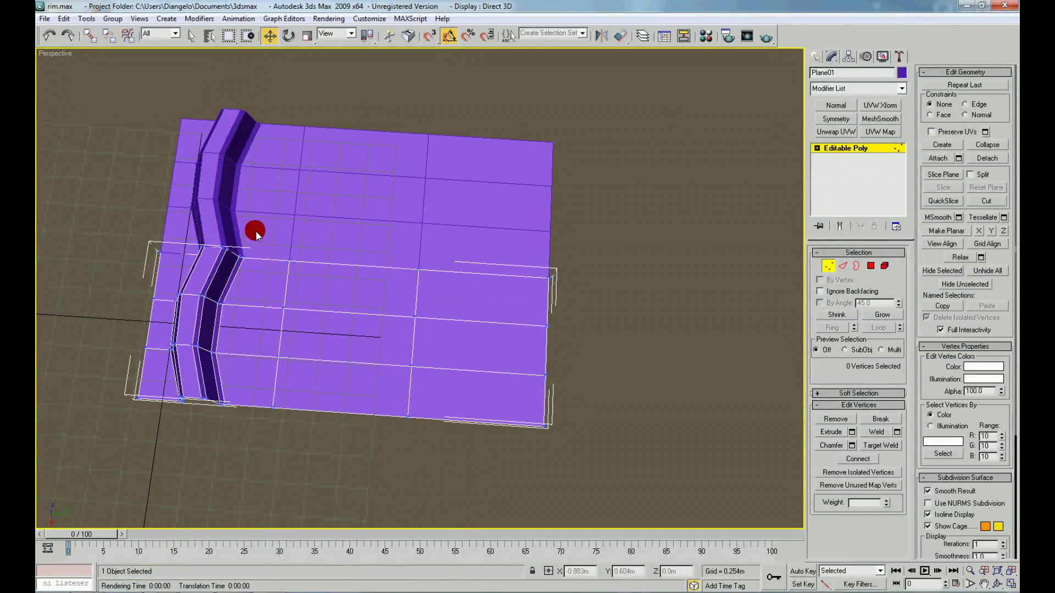
# Raise the vertices across the plane's right part along Y so the lower edge curves upward
pyautogui.moveTo(256, 236); pyautogui.dragTo(624, 471)
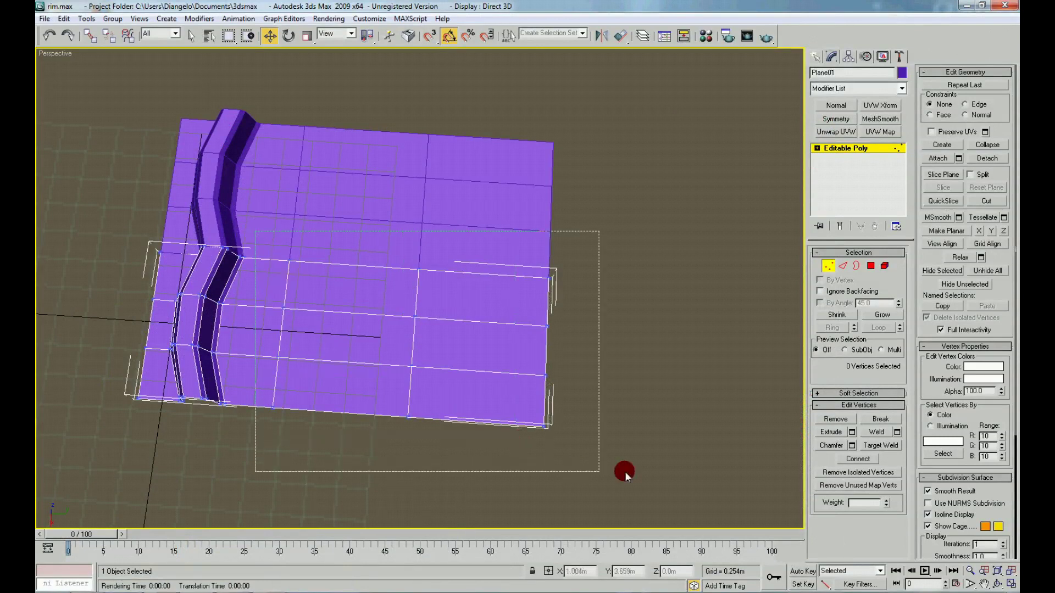
pyautogui.moveTo(407, 438); pyautogui.dragTo(416, 426)
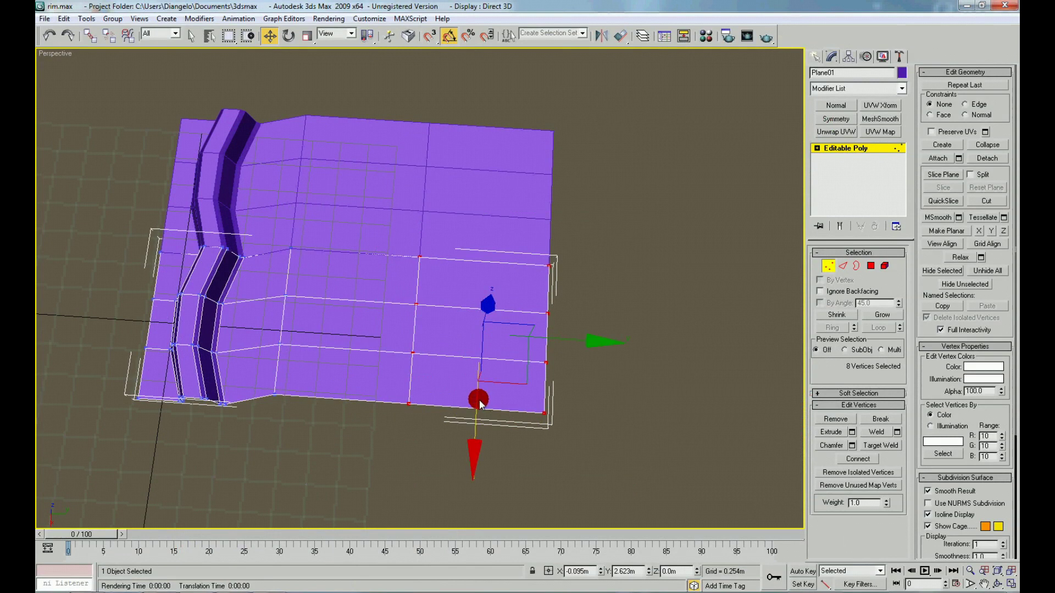
pyautogui.moveTo(480, 402); pyautogui.dragTo(476, 384)
pyautogui.click(544, 384)
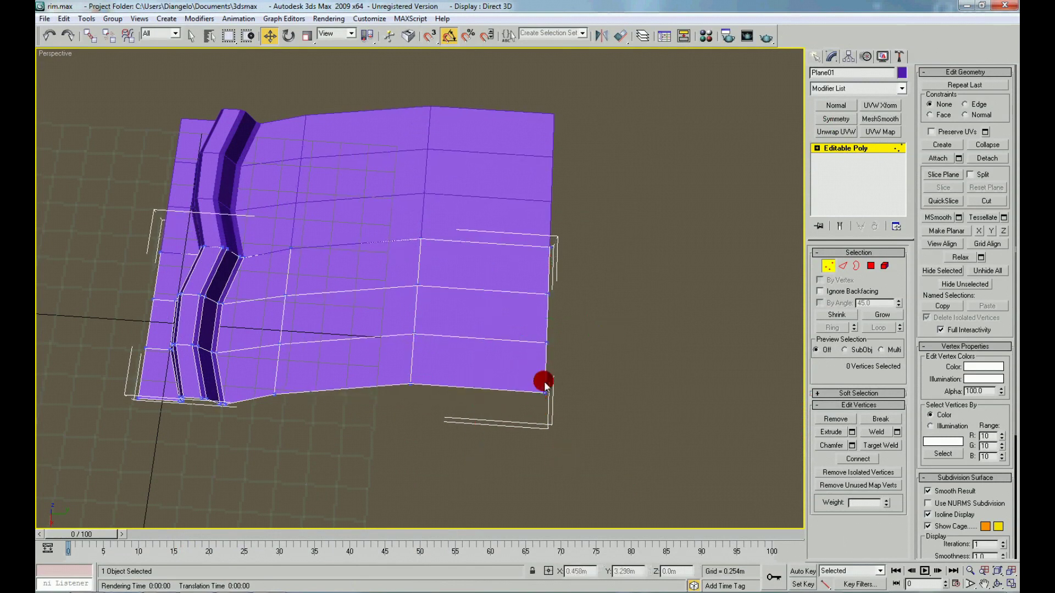
# Snap the bottom corner vertices of the groove into place to reshape the mesh
pyautogui.moveTo(532, 170); pyautogui.dragTo(666, 454)
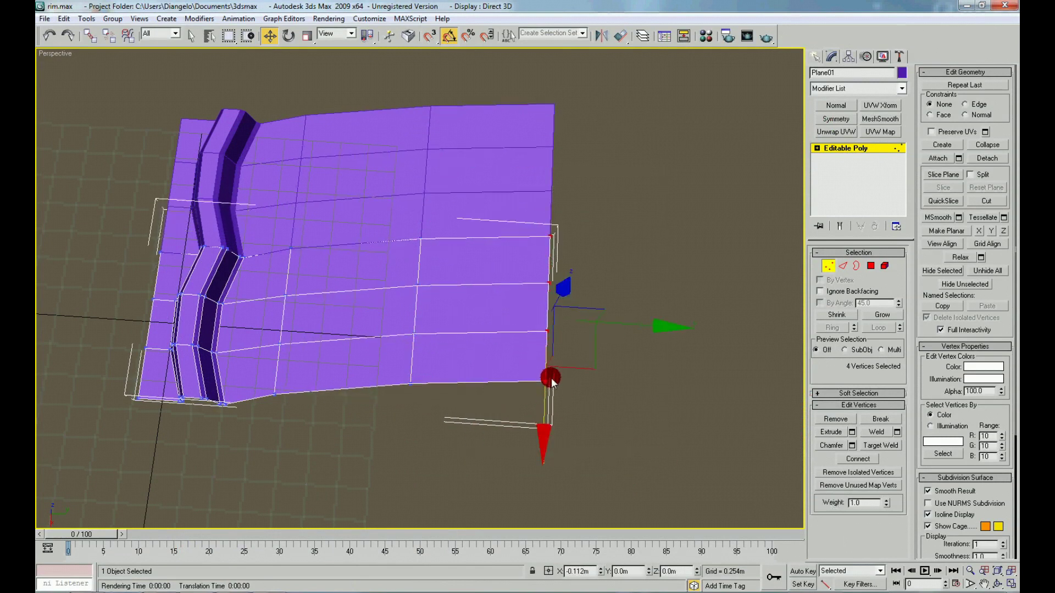
pyautogui.click(410, 407)
pyautogui.moveTo(251, 292)
pyautogui.mouseDown()
pyautogui.moveTo(336, 355)
pyautogui.moveTo(251, 399)
pyautogui.mouseUp()
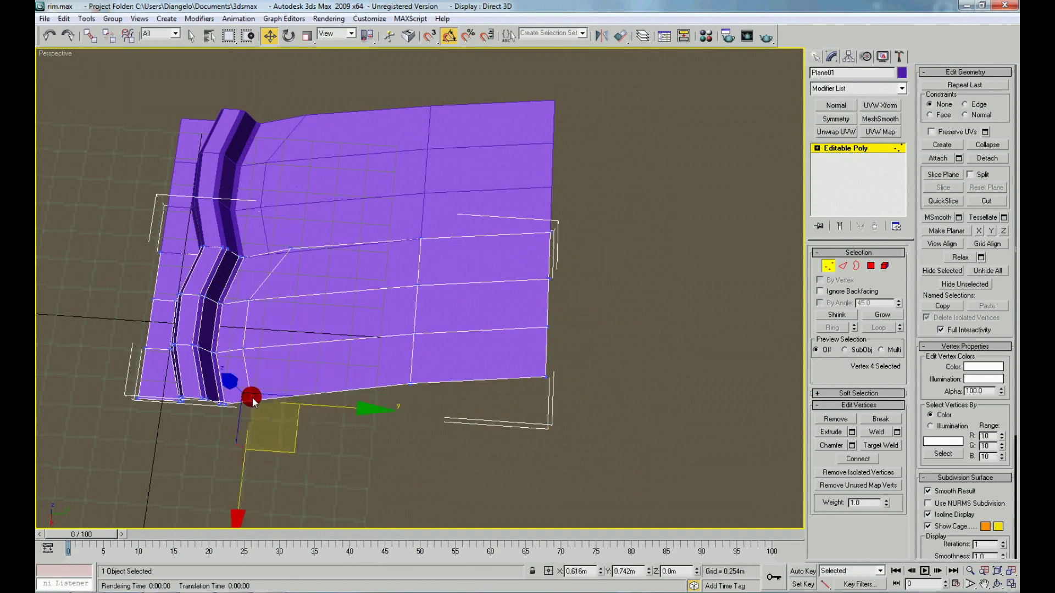
pyautogui.moveTo(294, 250); pyautogui.dragTo(269, 254)
pyautogui.click(220, 467)
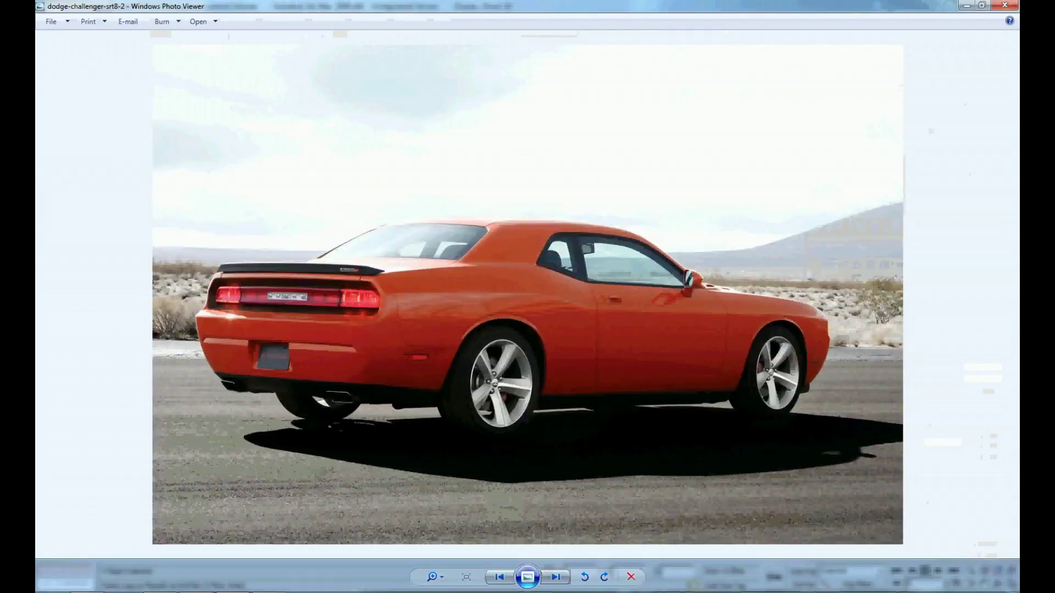
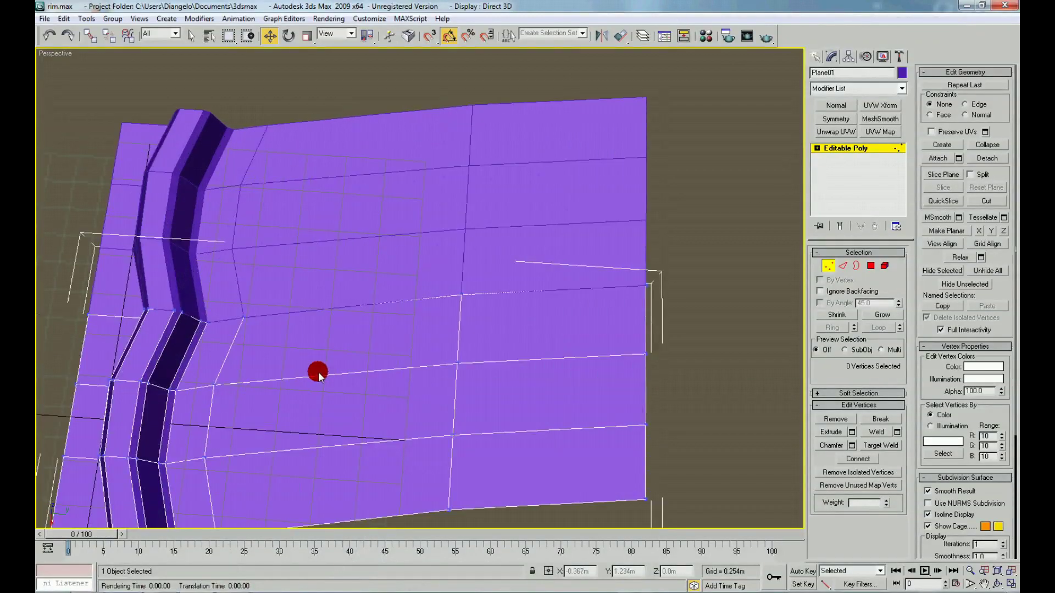
# Cut two new vertical edges from the plane's bottom edge up to the horizontal edge
pyautogui.click(987, 201)
pyautogui.moveTo(337, 360); pyautogui.dragTo(383, 295, button='middle')
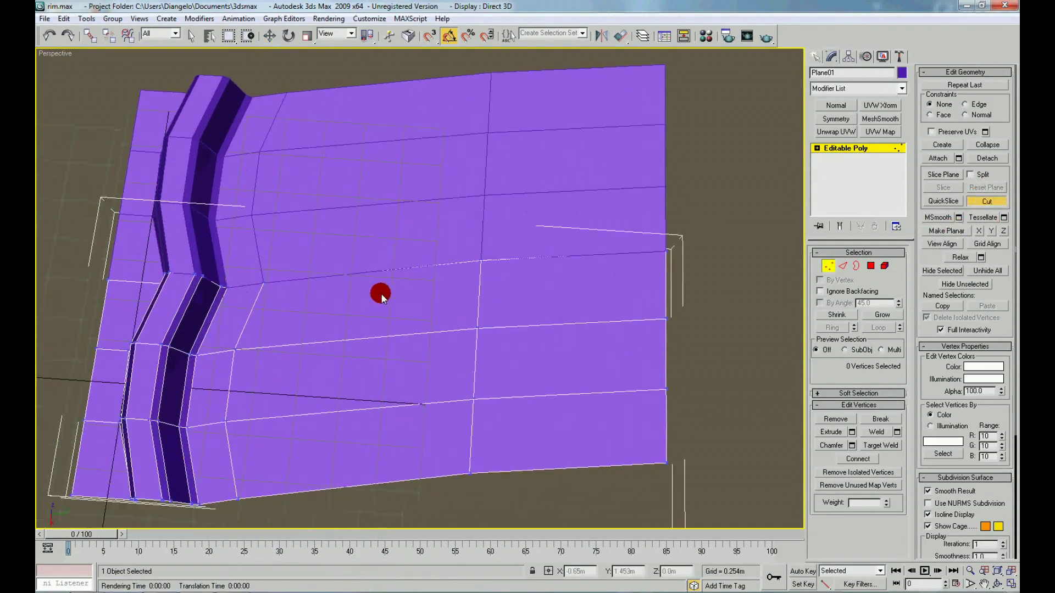
pyautogui.click(315, 493)
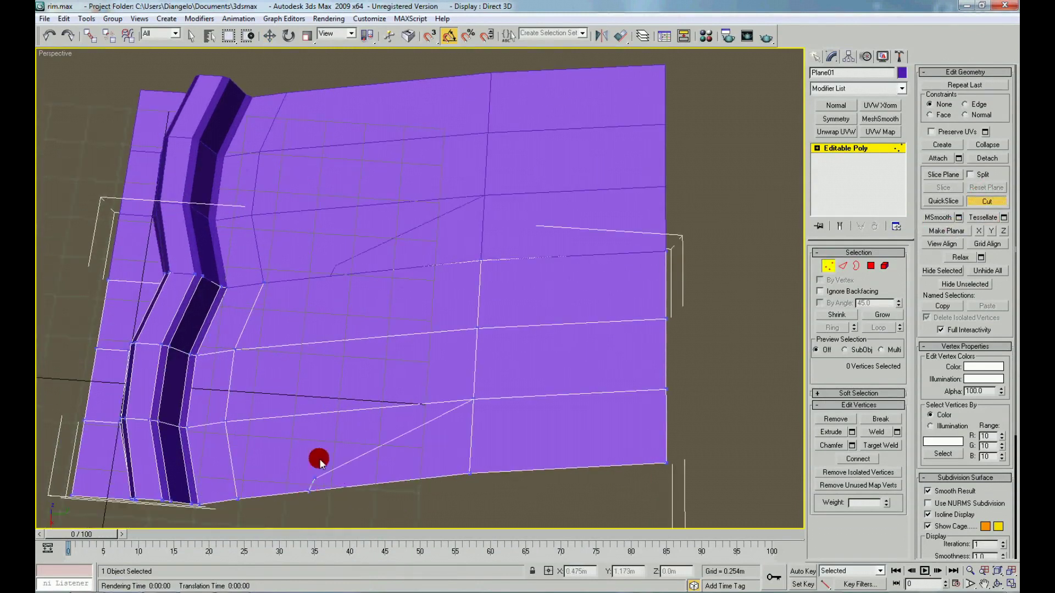
pyautogui.click(330, 274)
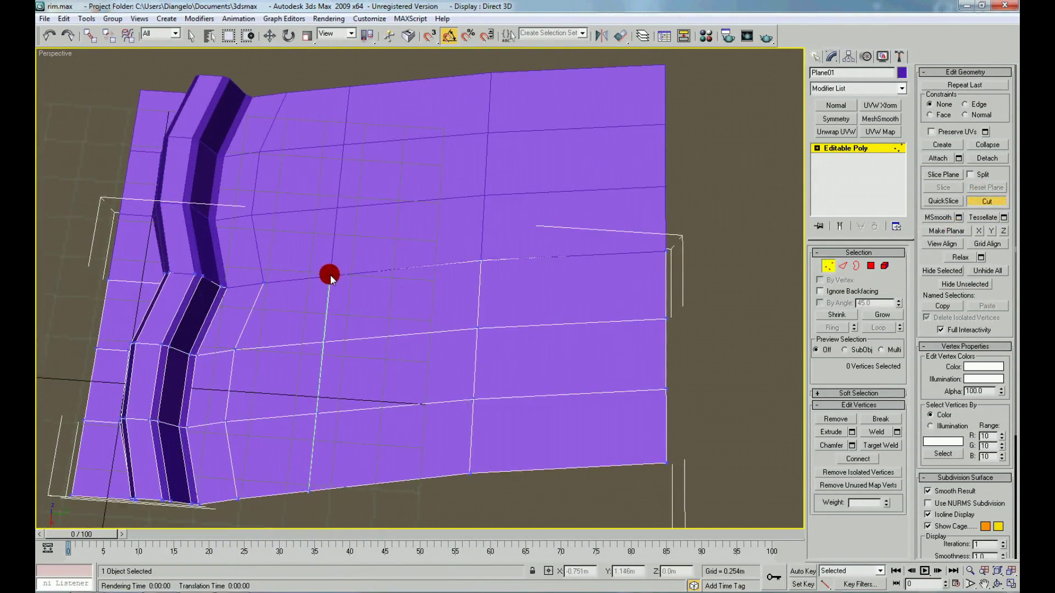
pyautogui.click(393, 483)
pyautogui.click(409, 268)
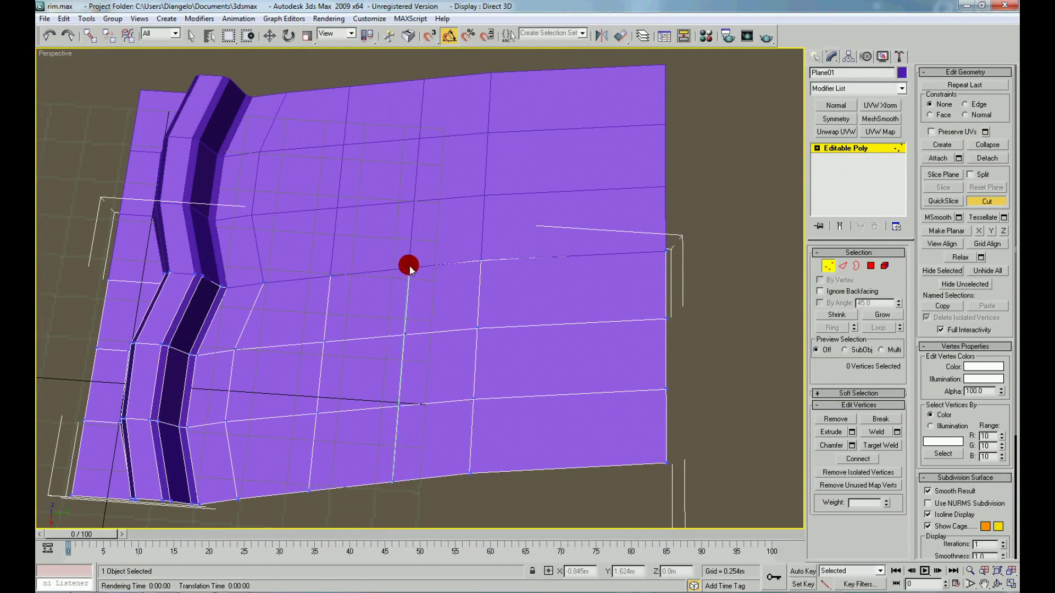
pyautogui.rightClick(307, 271)
# Raise the cut vertices into a step and pull the bottom-edge vertices down
pyautogui.press('w')
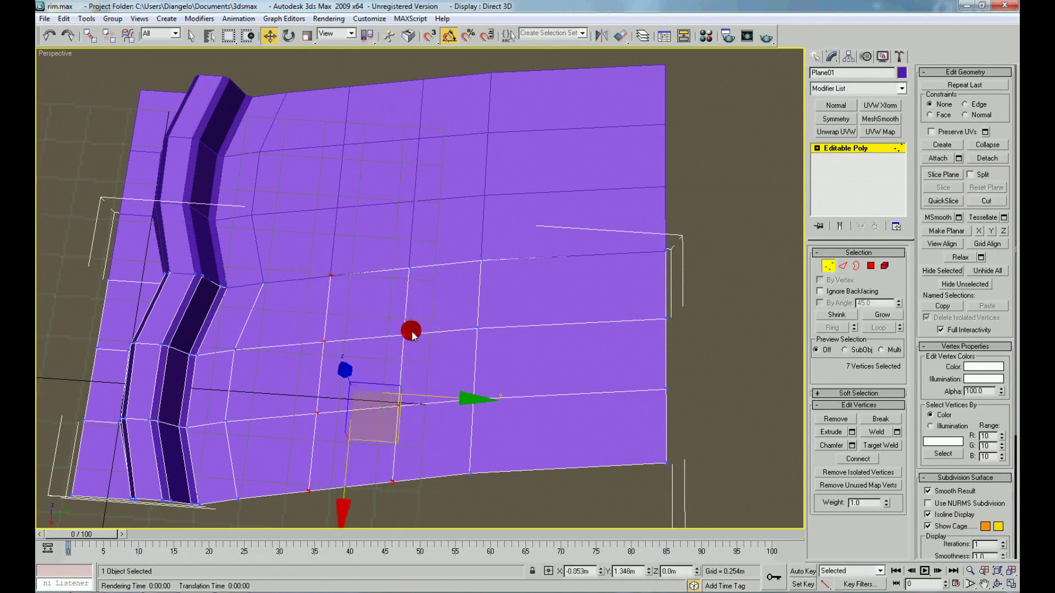
pyautogui.moveTo(351, 454); pyautogui.dragTo(377, 407)
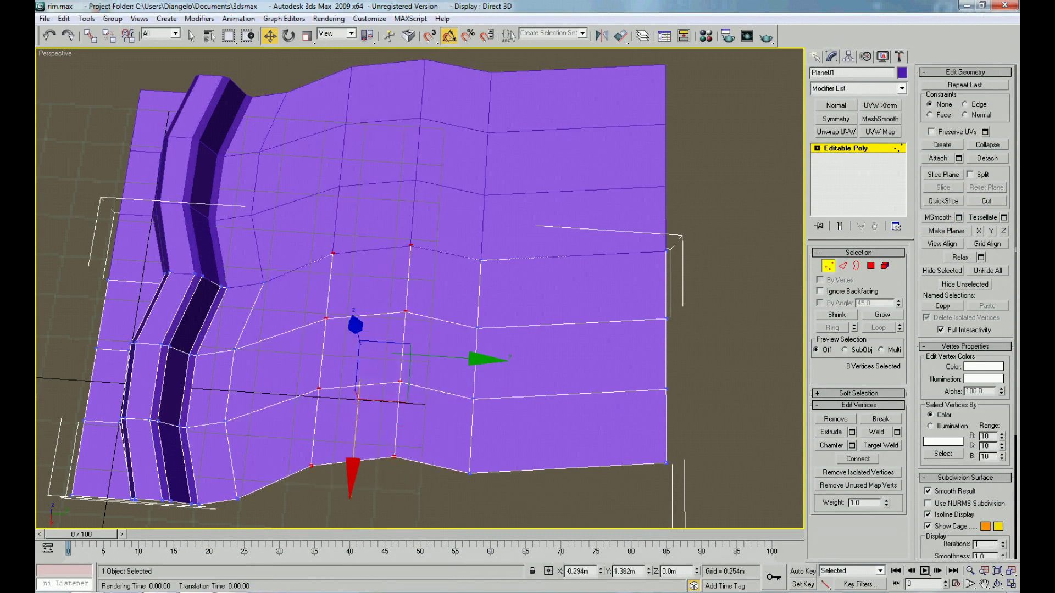
pyautogui.hotkey('alt', 'Tab')
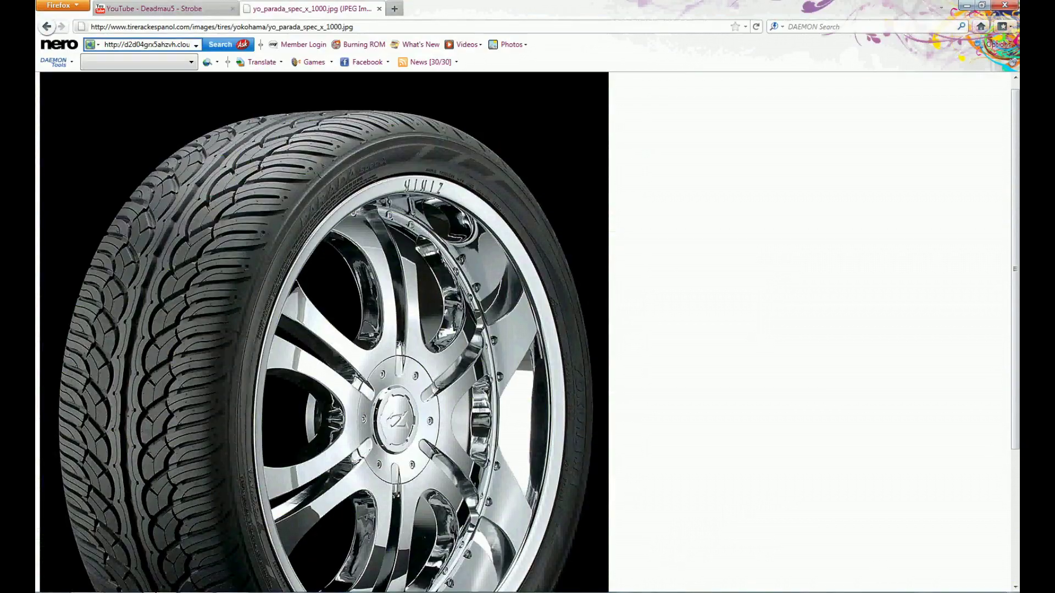
pyautogui.hotkey('alt', 'Tab')
pyautogui.click(326, 487)
pyautogui.moveTo(300, 409); pyautogui.dragTo(306, 511)
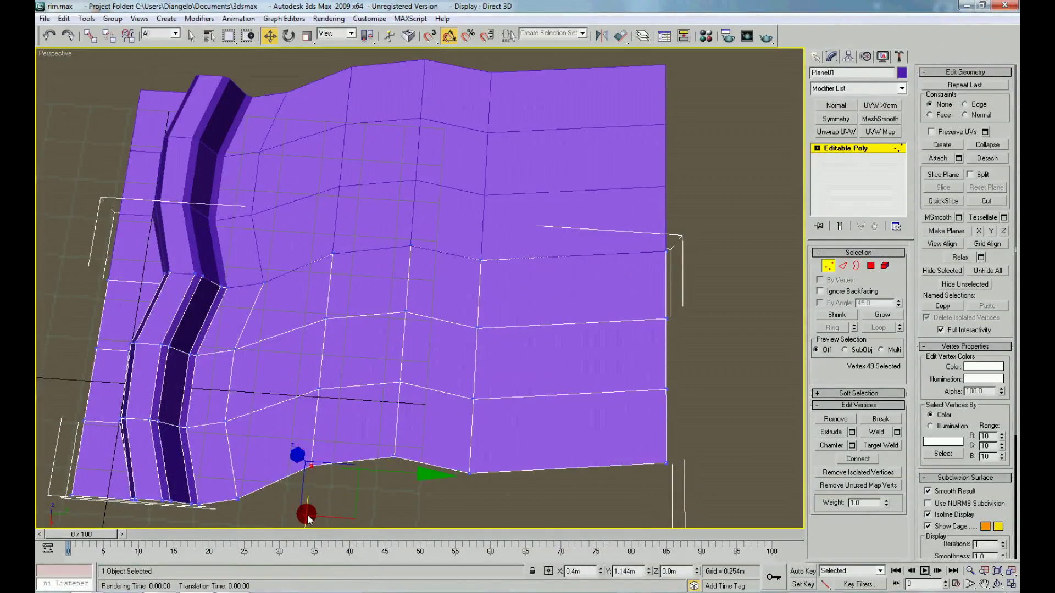
pyautogui.moveTo(394, 455); pyautogui.dragTo(393, 468)
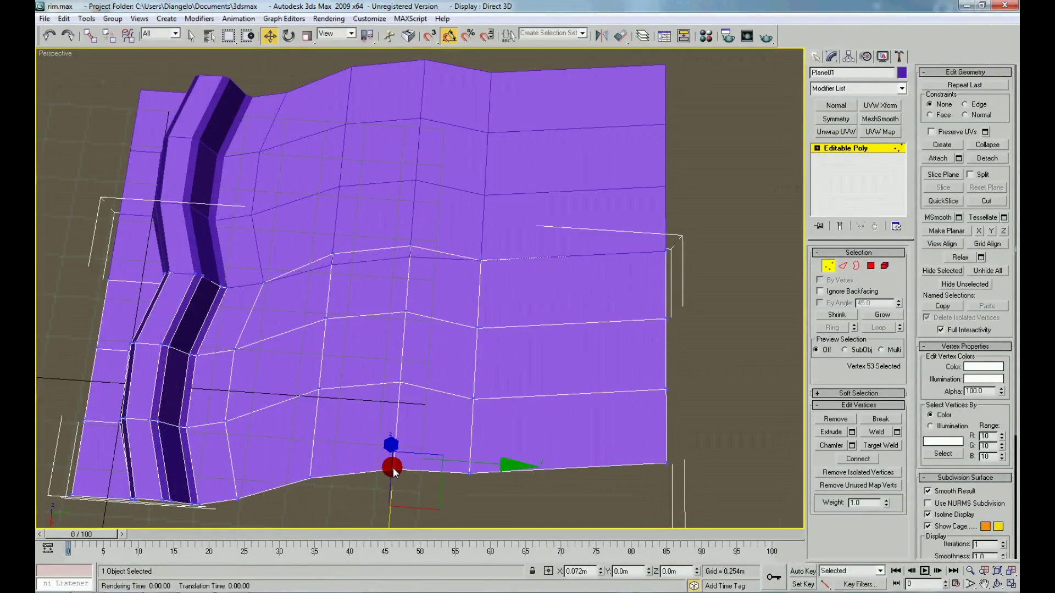
# Lower the two step-top vertices and four lower-row vertices to match the tire reference
pyautogui.click(391, 311)
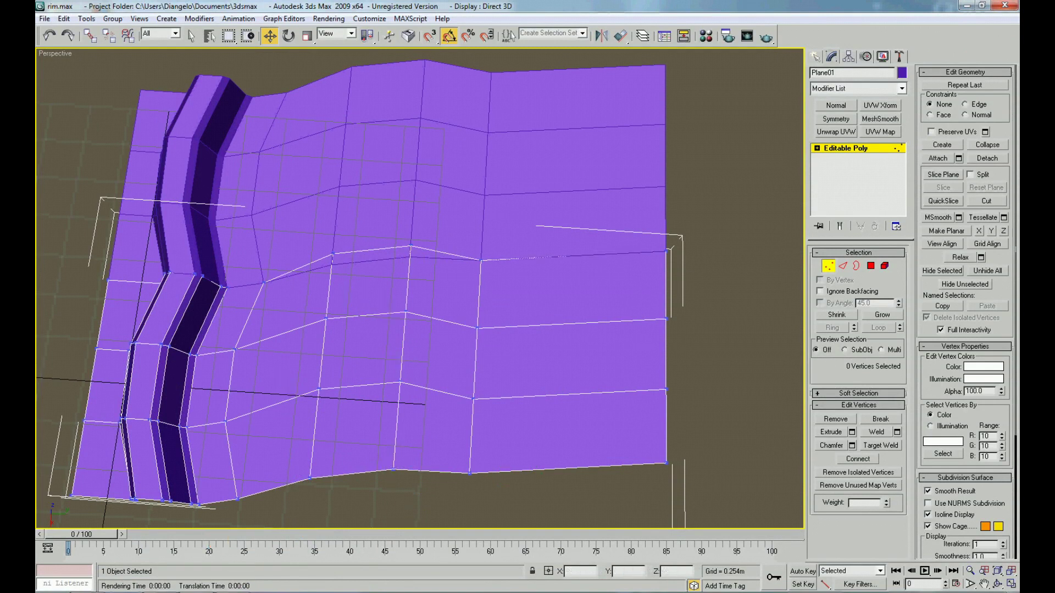
pyautogui.moveTo(292, 223); pyautogui.dragTo(434, 285)
pyautogui.moveTo(362, 332); pyautogui.dragTo(361, 356)
pyautogui.hotkey('alt', 'Tab')
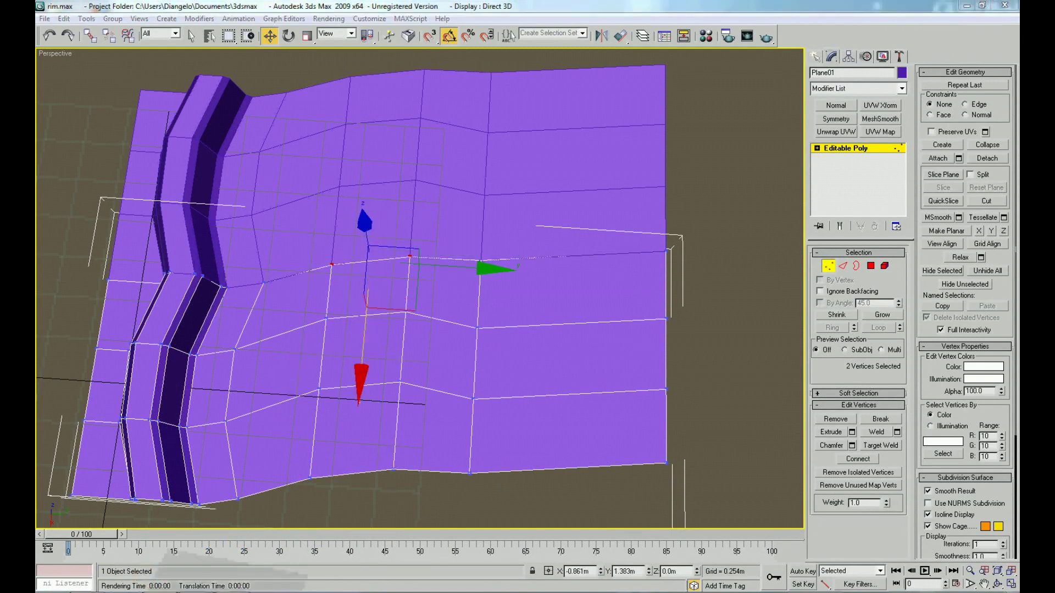
pyautogui.hotkey('alt', 'Tab')
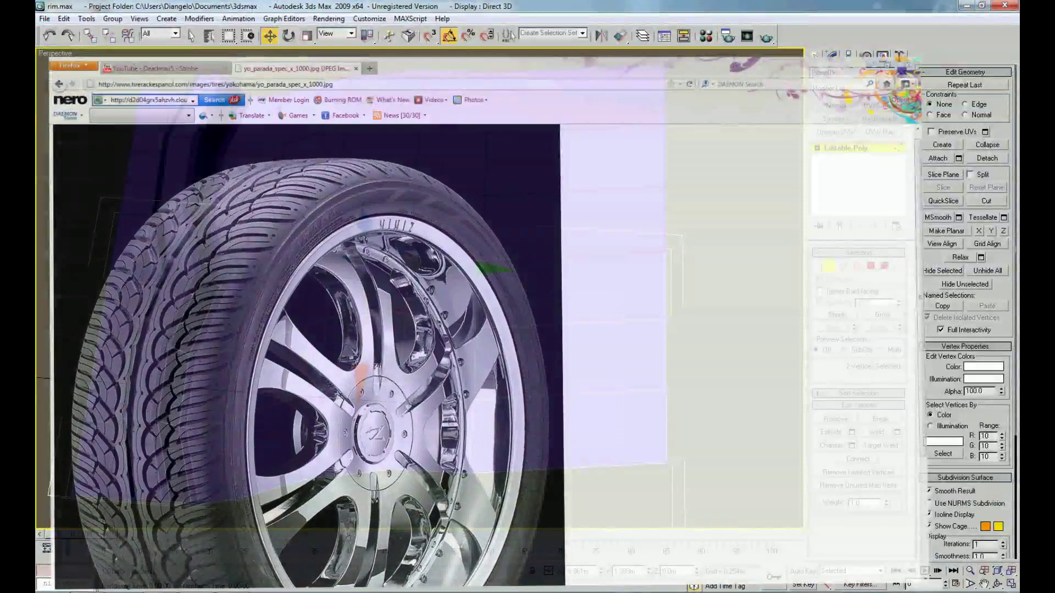
pyautogui.moveTo(414, 383); pyautogui.dragTo(420, 419)
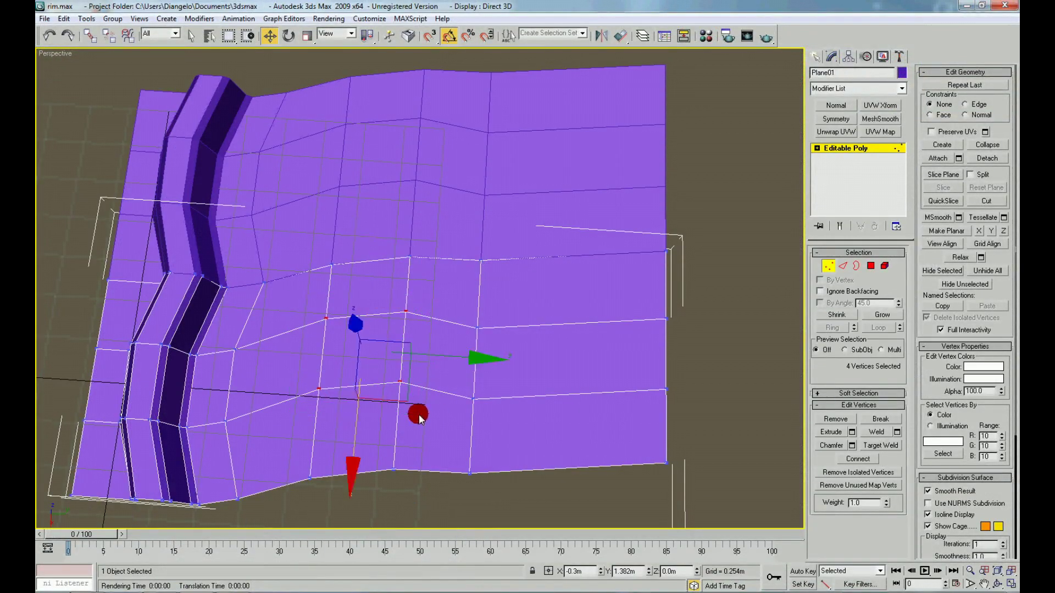
pyautogui.moveTo(361, 433); pyautogui.dragTo(356, 446)
# Cut a short edge on the step's edge to form a triangular outline
pyautogui.click(371, 266)
pyautogui.click(981, 201)
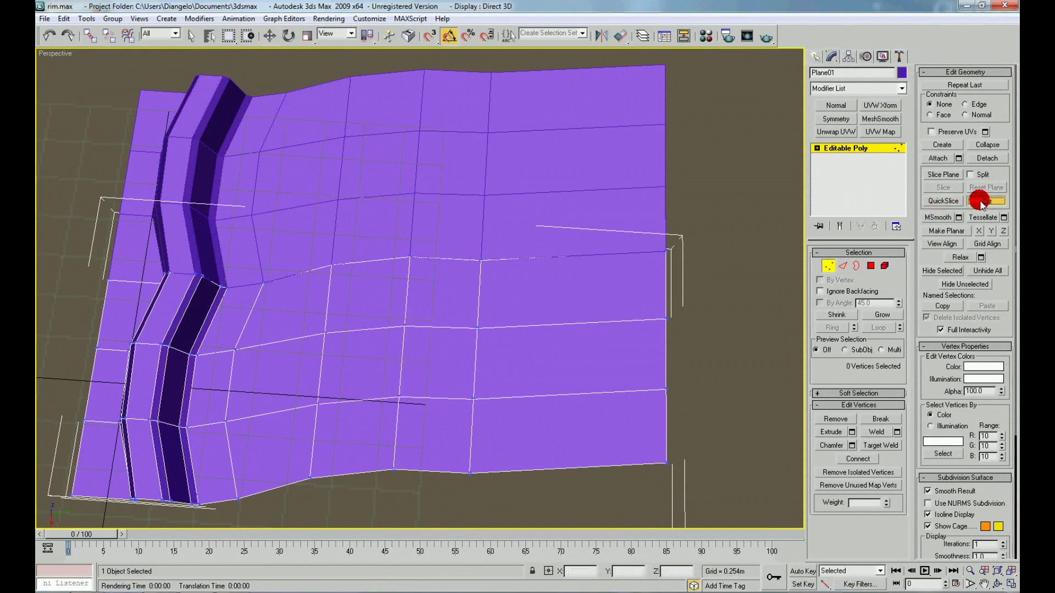
pyautogui.click(276, 281)
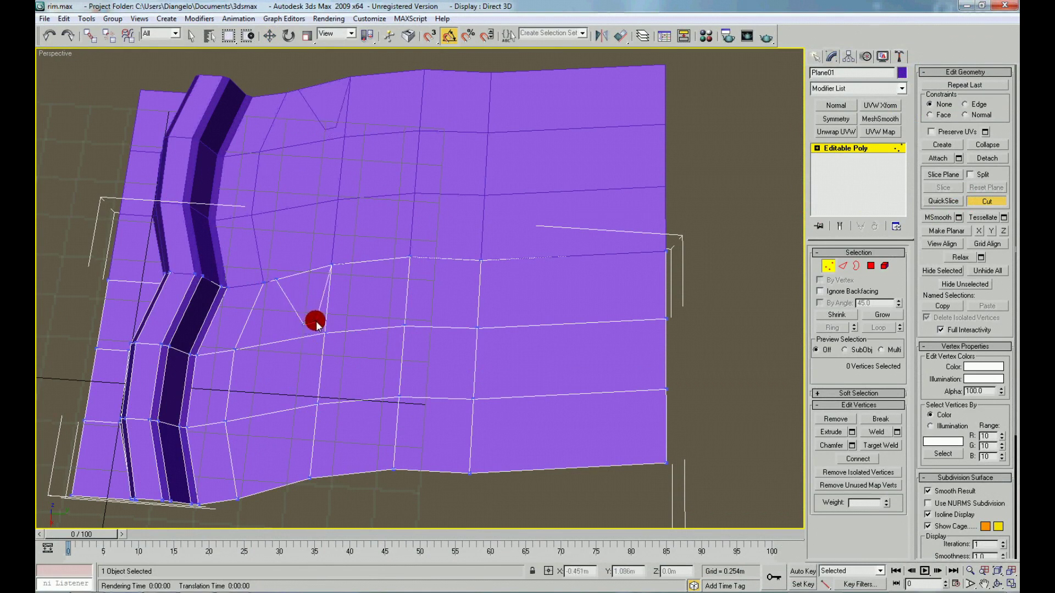
pyautogui.click(308, 270)
pyautogui.rightClick(330, 306)
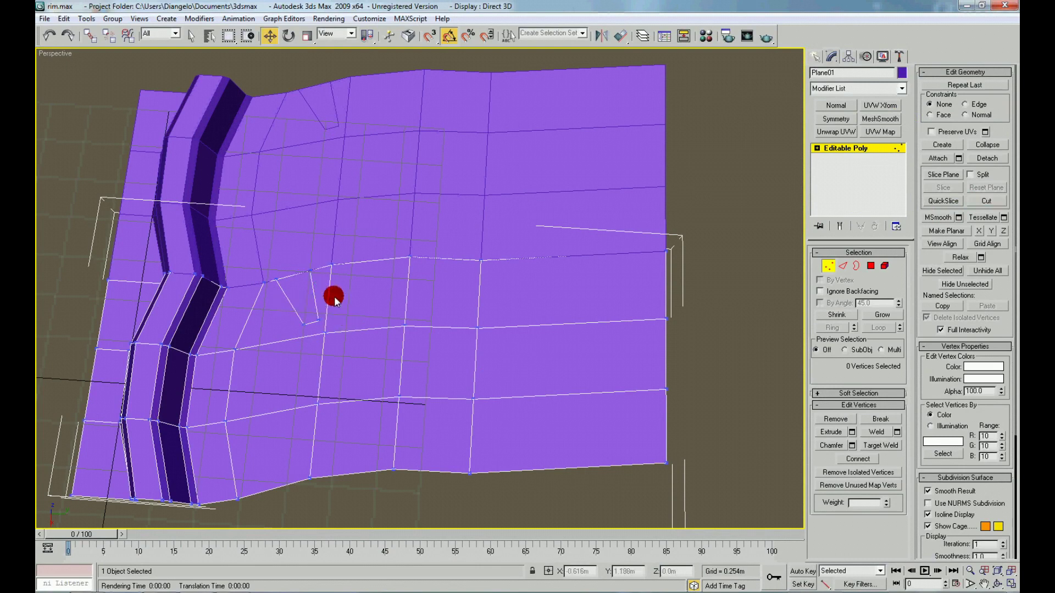
pyautogui.rightClick(333, 314)
# Cut an L-shaped line from the bottom edge up, sideways, and back down
pyautogui.click(318, 282)
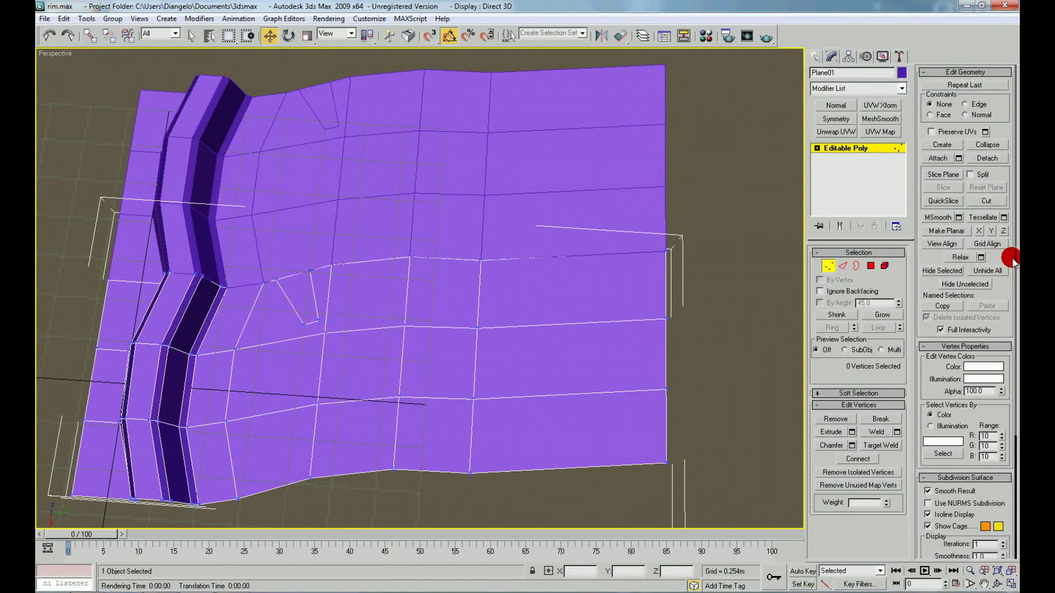
pyautogui.click(989, 204)
pyautogui.click(289, 484)
pyautogui.click(317, 407)
pyautogui.click(224, 421)
pyautogui.click(254, 493)
pyautogui.rightClick(249, 495)
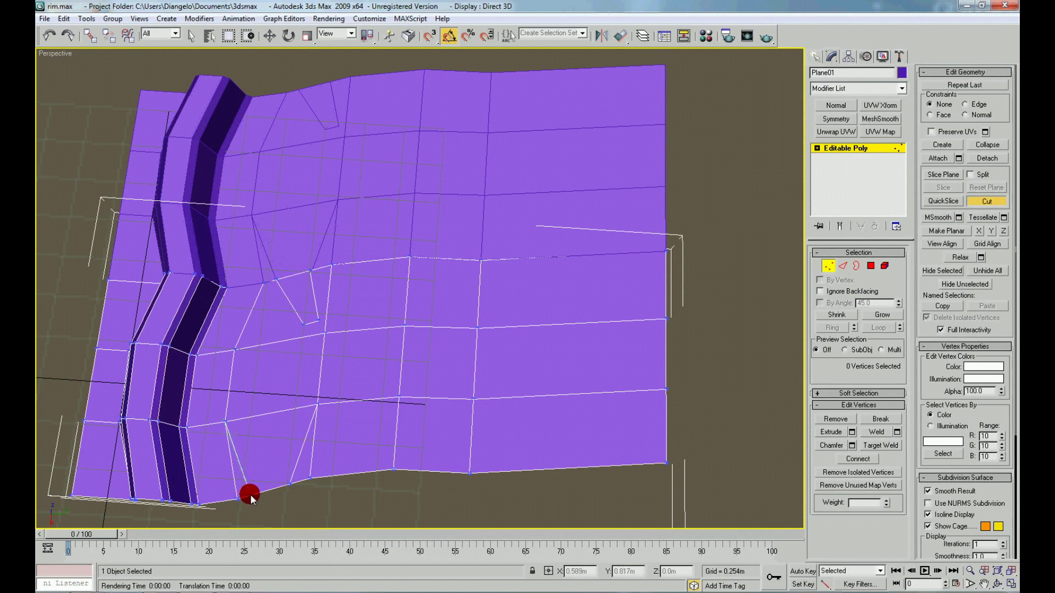
# Nudge the new bottom vertex, then connect two vertices near the triangle with an edge
pyautogui.click(289, 485)
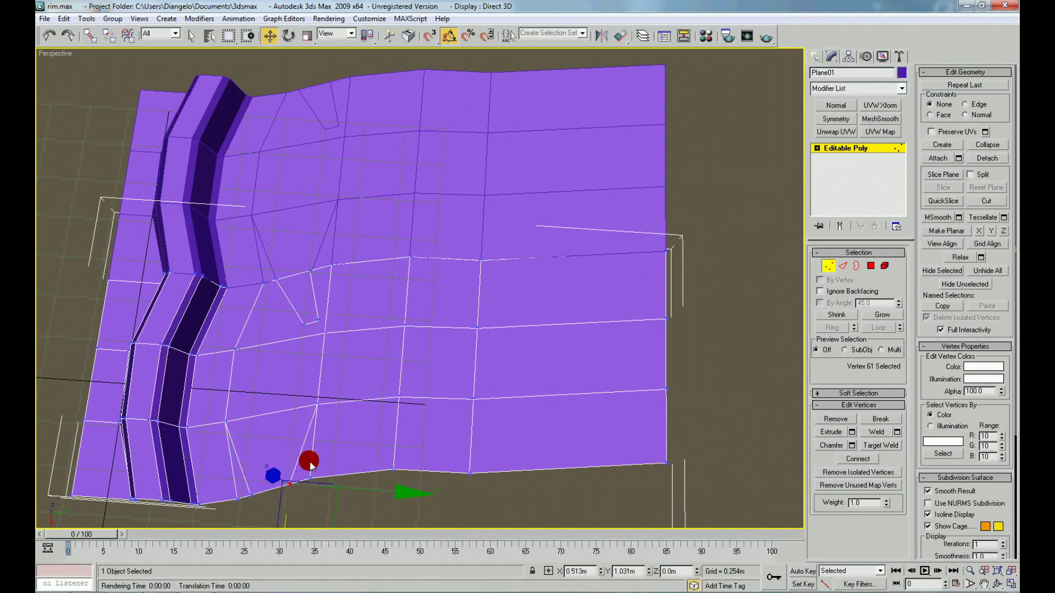
pyautogui.moveTo(332, 500); pyautogui.dragTo(329, 500)
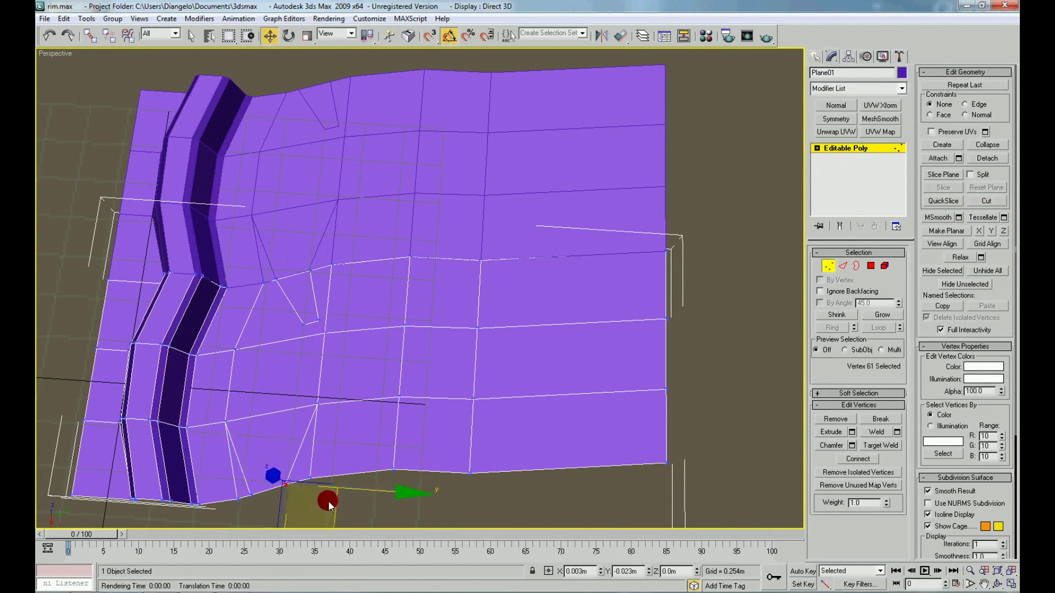
pyautogui.moveTo(311, 353); pyautogui.dragTo(314, 310)
pyautogui.click(324, 332)
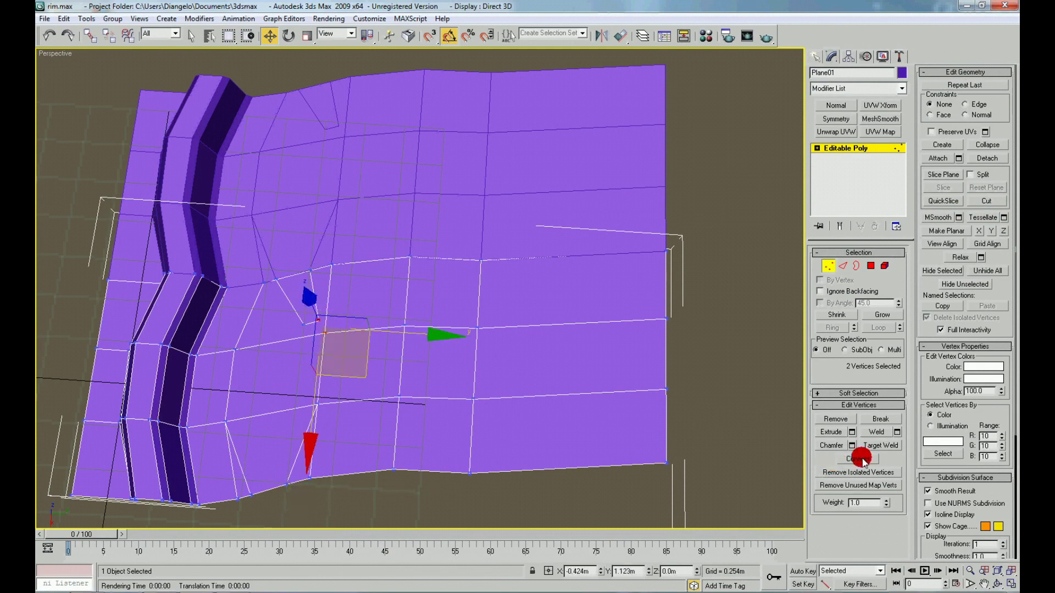
pyautogui.moveTo(215, 329); pyautogui.dragTo(253, 368)
pyautogui.keyDown('ctrl'); pyautogui.click(304, 324); pyautogui.keyUp('ctrl')
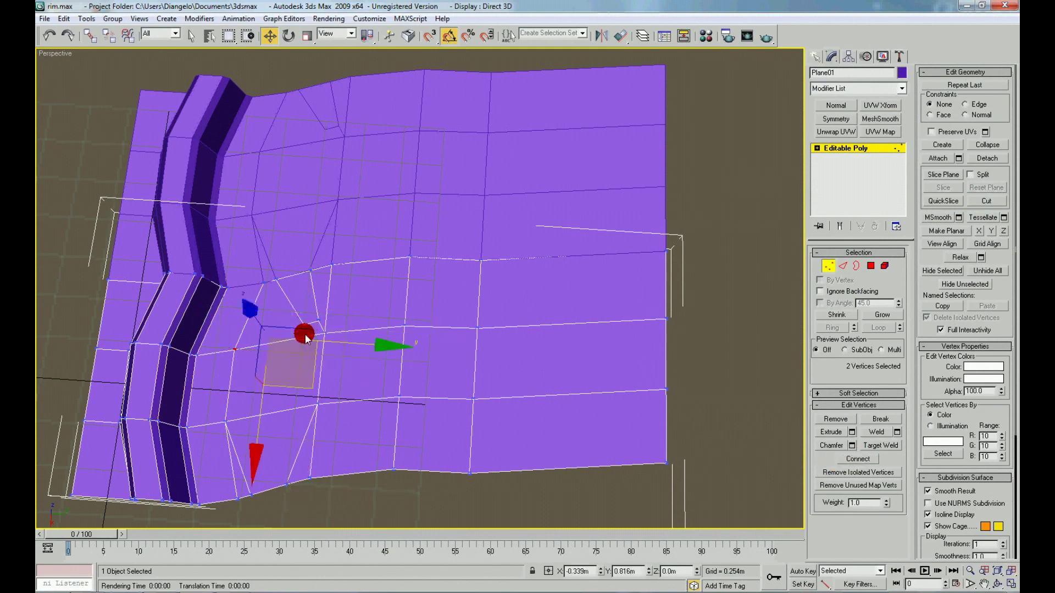
pyautogui.click(874, 459)
# At Polygon level, select ten faces around the triangle and preview a 0.254m extrusion
pyautogui.rightClick(432, 348)
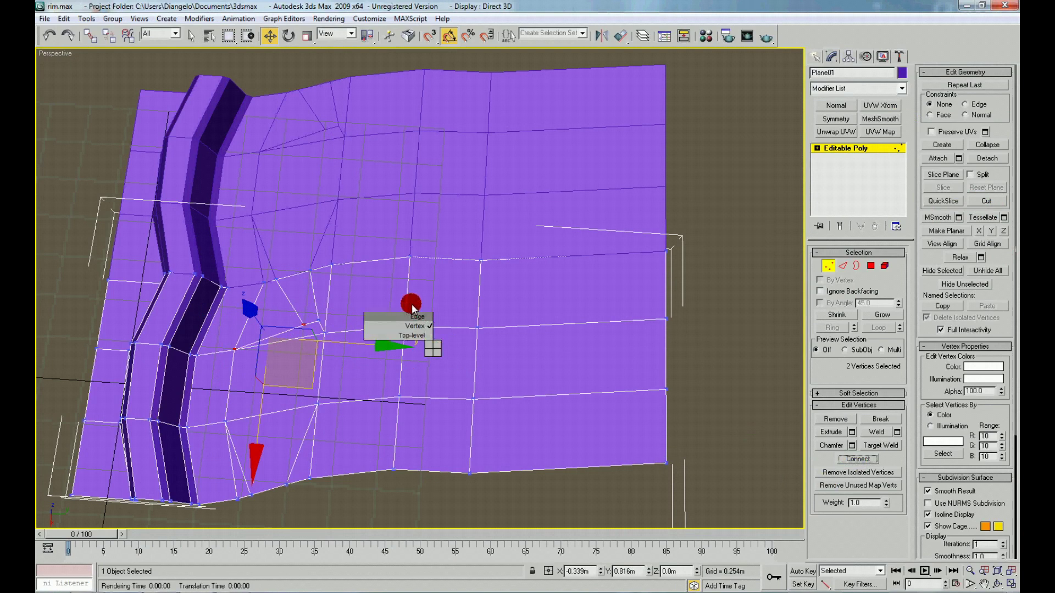
pyautogui.click(410, 298)
pyautogui.click(360, 289)
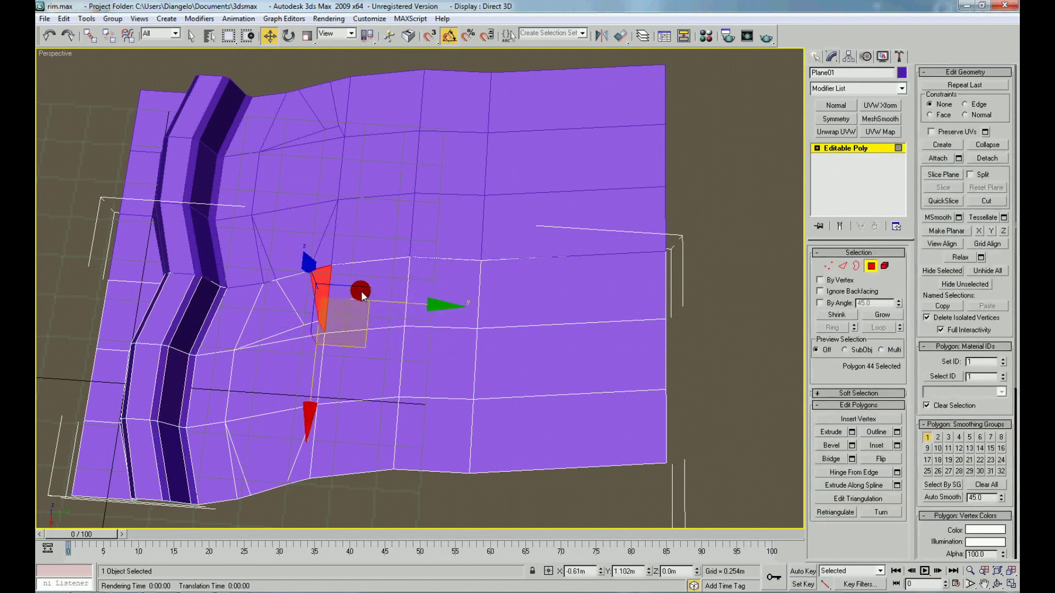
pyautogui.keyDown('ctrl'); pyautogui.click(353, 360); pyautogui.keyUp('ctrl')
pyautogui.keyDown('ctrl'); pyautogui.click(279, 349); pyautogui.keyUp('ctrl')
pyautogui.keyDown('ctrl'); pyautogui.click(291, 334); pyautogui.keyUp('ctrl')
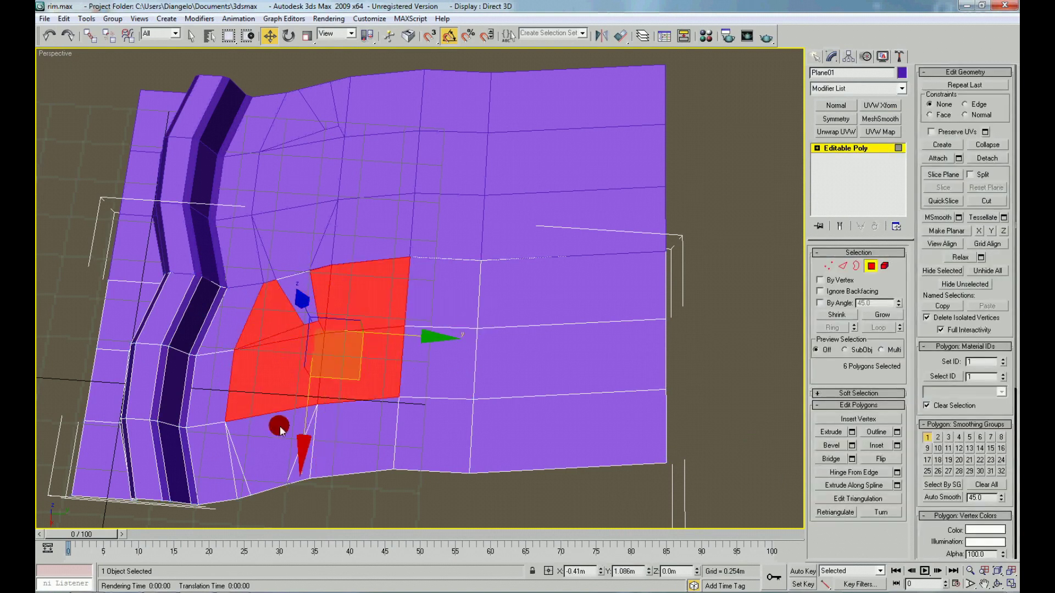
pyautogui.keyDown('ctrl'); pyautogui.click(288, 454); pyautogui.keyUp('ctrl')
pyautogui.keyDown('ctrl'); pyautogui.click(327, 449); pyautogui.keyUp('ctrl')
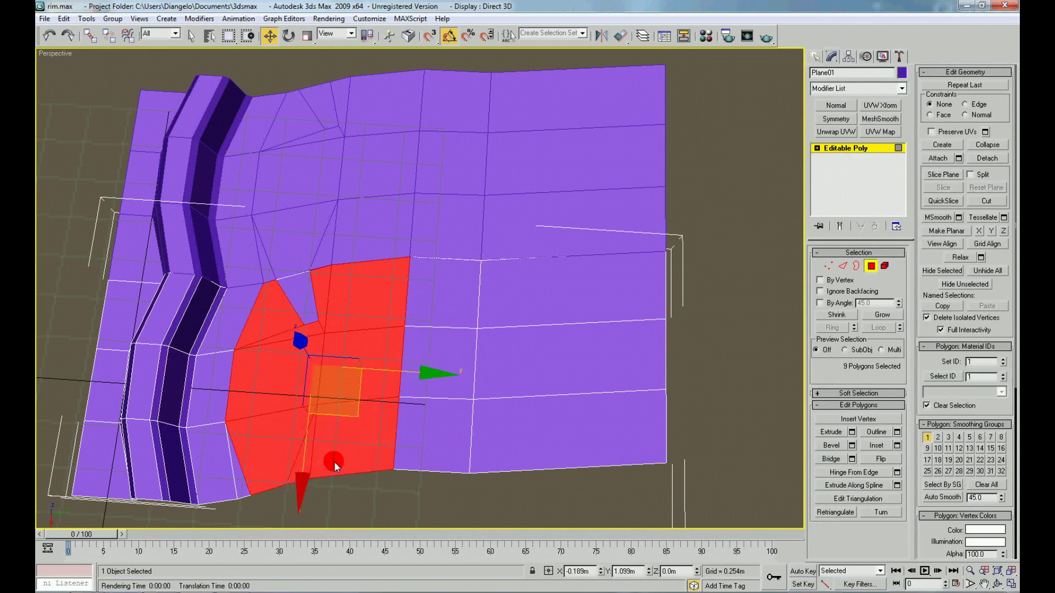
pyautogui.keyDown('ctrl'); pyautogui.click(245, 483); pyautogui.keyUp('ctrl')
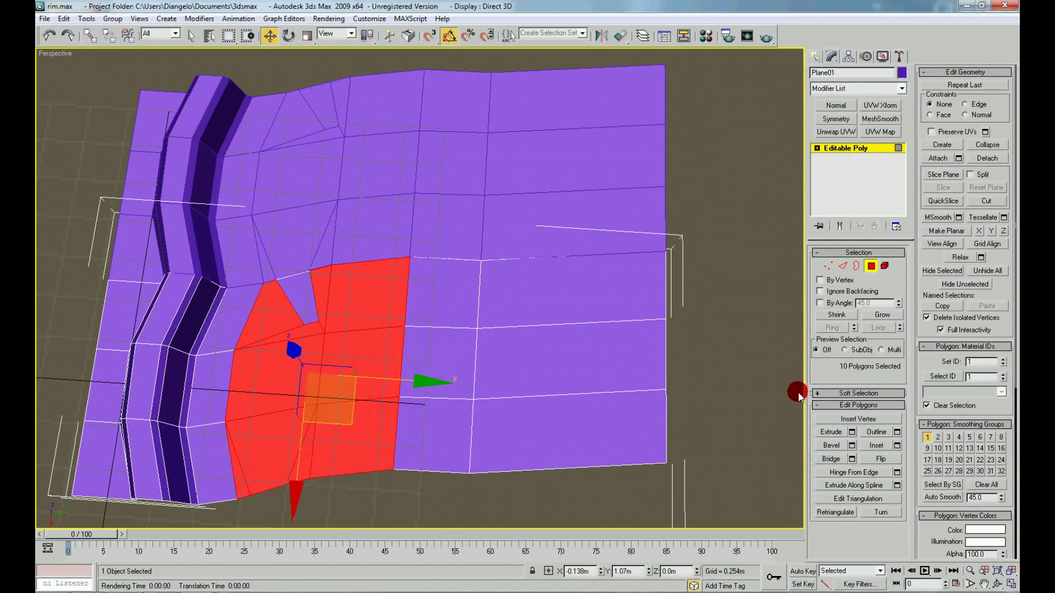
pyautogui.click(852, 432)
pyautogui.moveTo(360, 366)
pyautogui.keyDown('alt'); pyautogui.mouseDown(button='middle')
pyautogui.moveTo(393, 391)
pyautogui.moveTo(388, 369)
pyautogui.moveTo(357, 353)
pyautogui.moveTo(562, 339)
pyautogui.moveTo(400, 365)
pyautogui.moveTo(384, 329)
pyautogui.mouseUp(button='middle'); pyautogui.keyUp('alt')
# Commit the 0.254m extrusion and scale the raised polygons slightly narrower along Y
pyautogui.click(647, 359)
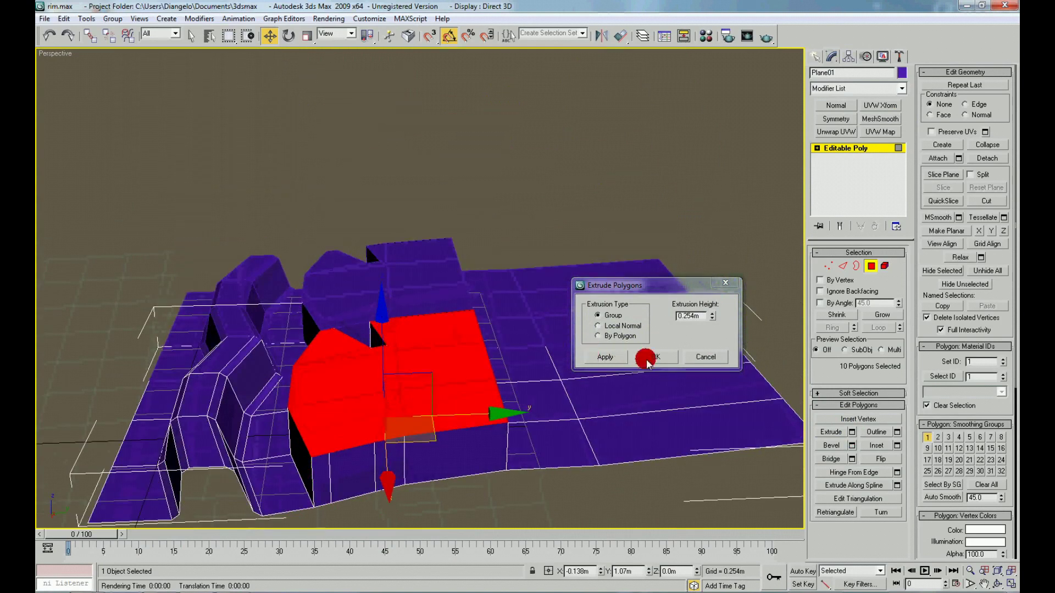
pyautogui.rightClick(403, 371)
pyautogui.click(419, 387)
pyautogui.moveTo(252, 376); pyautogui.dragTo(254, 379)
# In wireframe view, select the polygons beside the triangular hole
pyautogui.keyDown('alt'); pyautogui.moveTo(255, 379); pyautogui.dragTo(554, 490, button='middle'); pyautogui.keyUp('alt')
pyautogui.click(553, 490)
pyautogui.keyDown('alt'); pyautogui.moveTo(405, 383); pyautogui.dragTo(454, 429, button='middle'); pyautogui.keyUp('alt')
pyautogui.scroll(3, 386, 384)
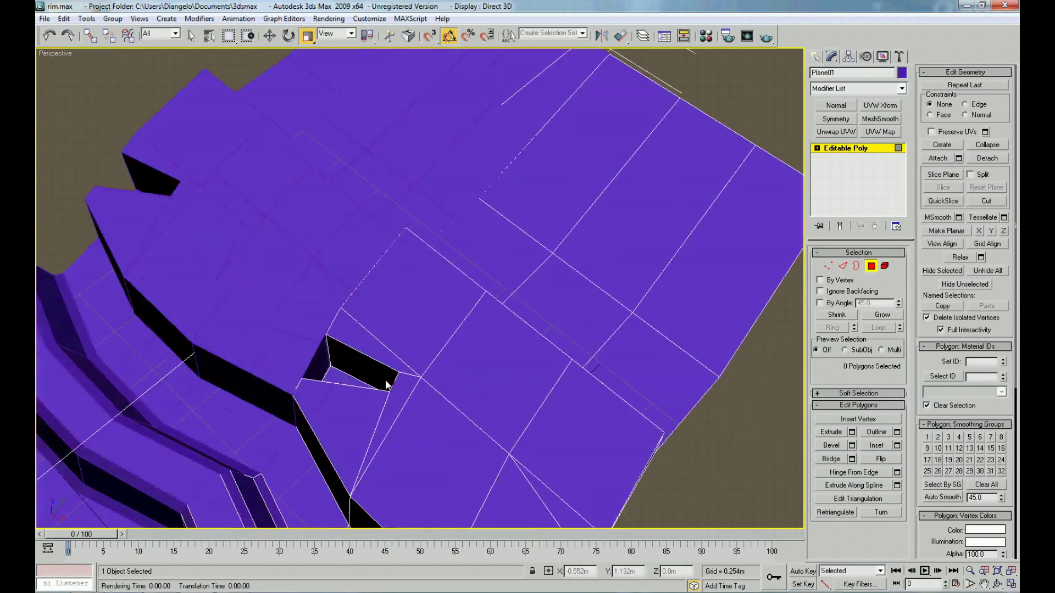
pyautogui.keyDown('alt'); pyautogui.moveTo(387, 385); pyautogui.dragTo(431, 360, button='middle'); pyautogui.keyUp('alt')
pyautogui.press('F3')
pyautogui.click(404, 431)
pyautogui.keyDown('ctrl'); pyautogui.click(360, 379); pyautogui.keyUp('ctrl')
# Add the block's side-wall polygons, delete the selection, then undo the deletion
pyautogui.keyDown('alt'); pyautogui.moveTo(336, 351); pyautogui.dragTo(291, 321, button='middle'); pyautogui.keyUp('alt')
pyautogui.press('F3')
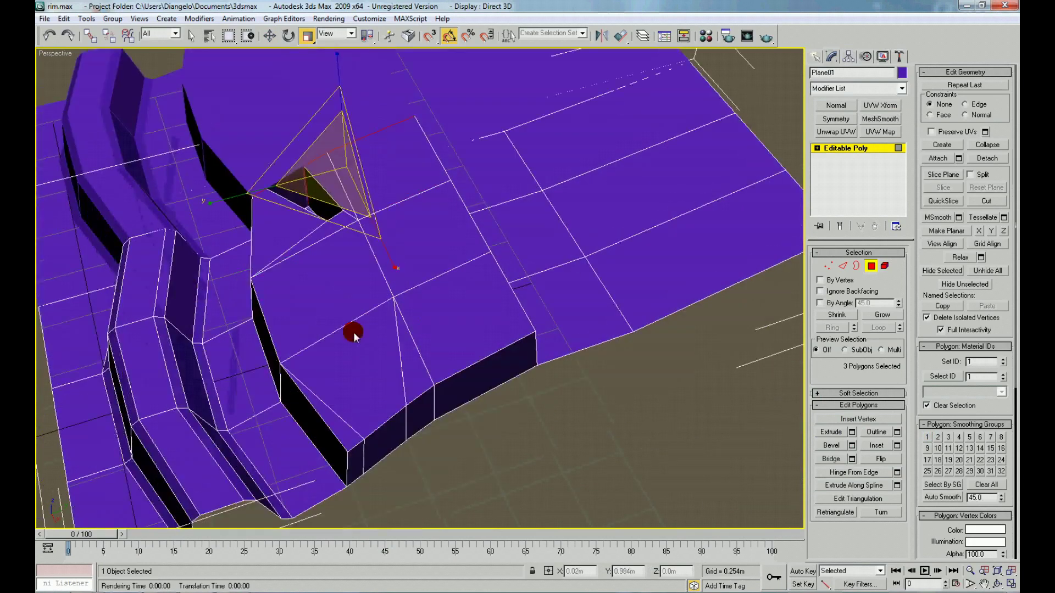
pyautogui.keyDown('alt'); pyautogui.moveTo(355, 337); pyautogui.dragTo(343, 407, button='middle'); pyautogui.keyUp('alt')
pyautogui.keyDown('ctrl'); pyautogui.click(362, 408); pyautogui.keyUp('ctrl')
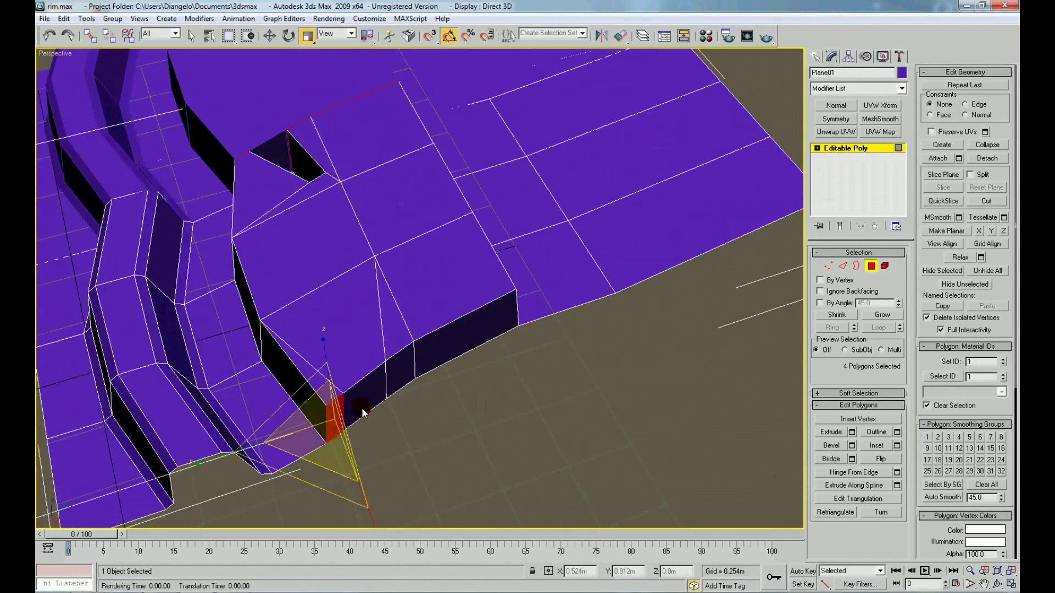
pyautogui.keyDown('ctrl'); pyautogui.click(440, 346); pyautogui.keyUp('ctrl')
pyautogui.moveTo(460, 387)
pyautogui.keyDown('alt'); pyautogui.mouseDown(button='middle')
pyautogui.moveTo(469, 418)
pyautogui.moveTo(404, 396)
pyautogui.mouseUp(button='middle'); pyautogui.keyUp('alt')
pyautogui.press('Delete')
pyautogui.hotkey('ctrl', 'z')
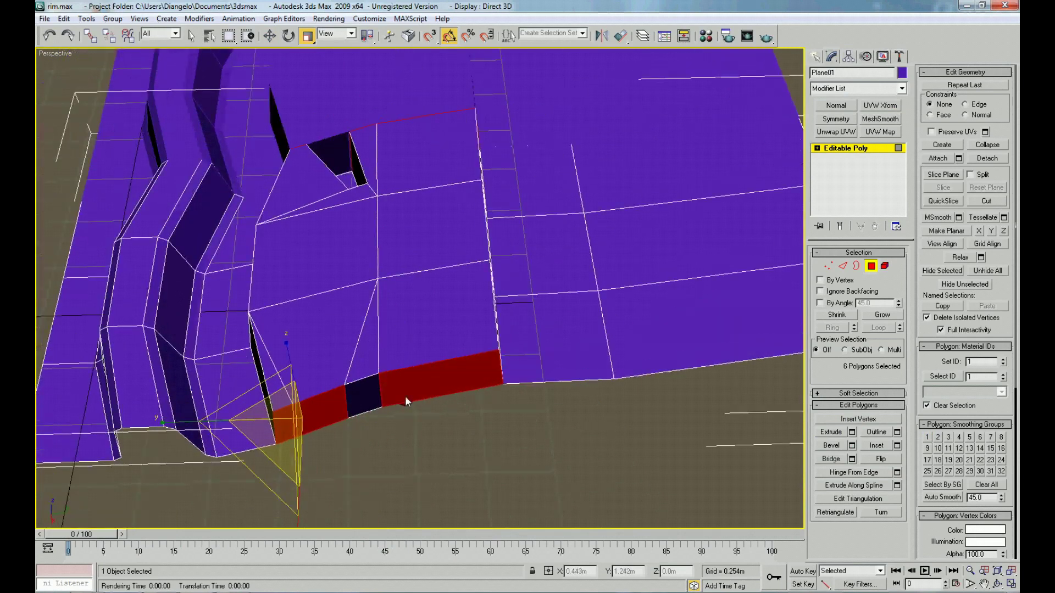
# Clear the polygon selection and return to editing the whole object
pyautogui.scroll(-3, 392, 379)
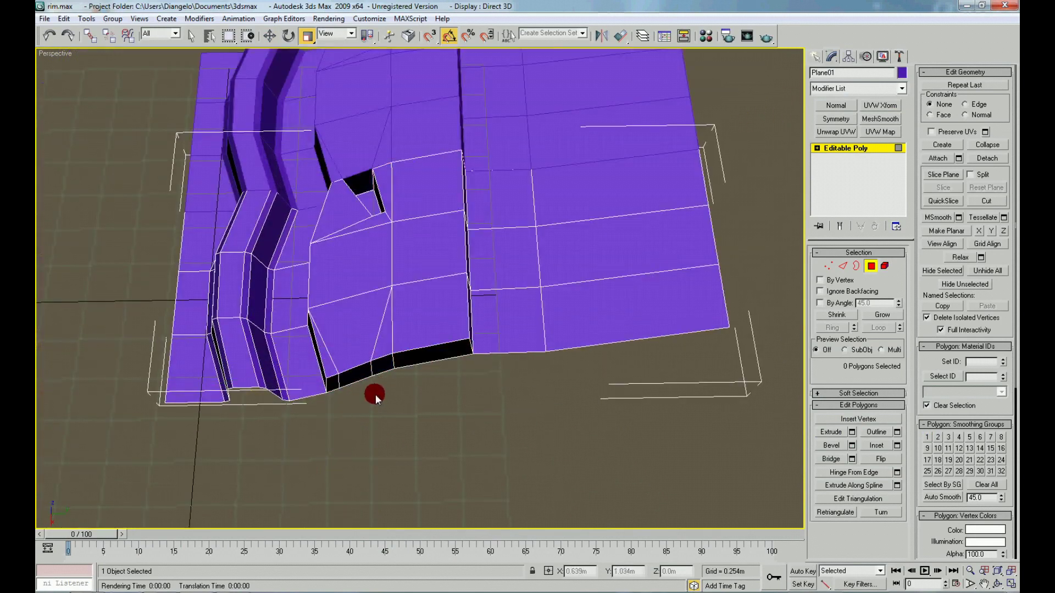
pyautogui.rightClick(373, 394)
pyautogui.click(309, 409)
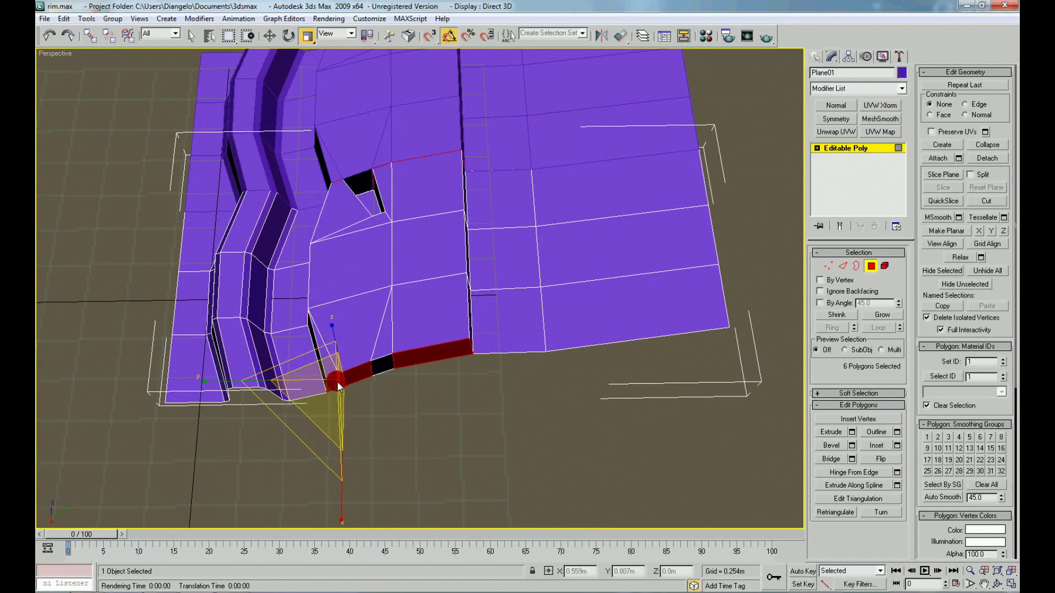
pyautogui.keyDown('alt'); pyautogui.click(379, 362); pyautogui.keyUp('alt')
pyautogui.click(418, 402)
pyautogui.moveTo(420, 402)
pyautogui.keyDown('alt'); pyautogui.mouseDown(button='middle')
pyautogui.moveTo(431, 376)
pyautogui.moveTo(442, 404)
pyautogui.moveTo(397, 413)
pyautogui.mouseUp(button='middle'); pyautogui.keyUp('alt')
pyautogui.rightClick(423, 374)
pyautogui.click(425, 374)
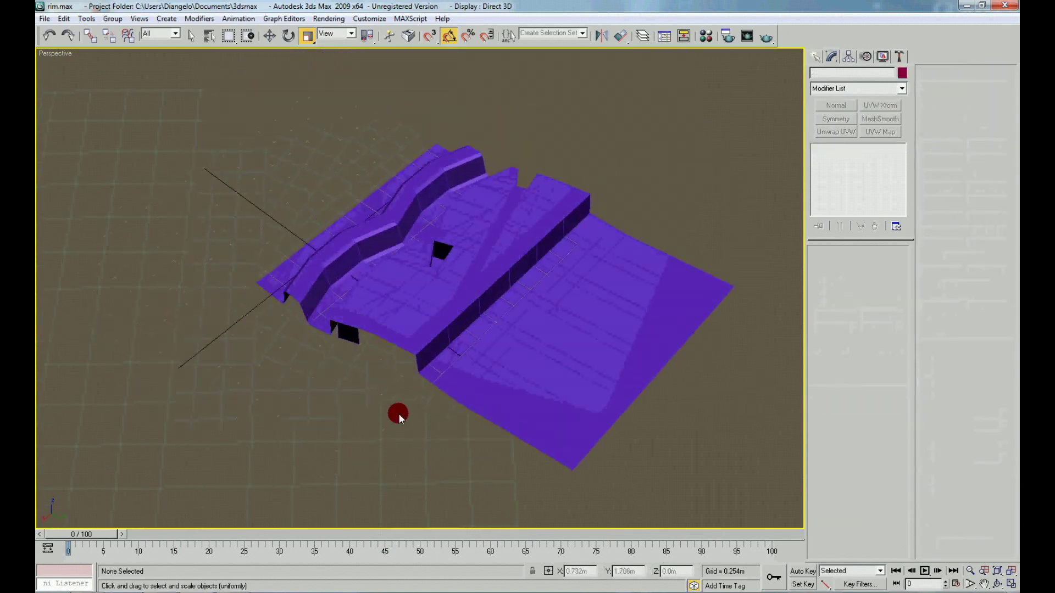
# Orbit around the mesh and switch to Edge sub-object level
pyautogui.scroll(4, 398, 413)
pyautogui.scroll(2, 424, 360)
pyautogui.keyDown('alt'); pyautogui.moveTo(477, 367); pyautogui.dragTo(360, 360, button='middle'); pyautogui.keyUp('alt')
pyautogui.rightClick(346, 330)
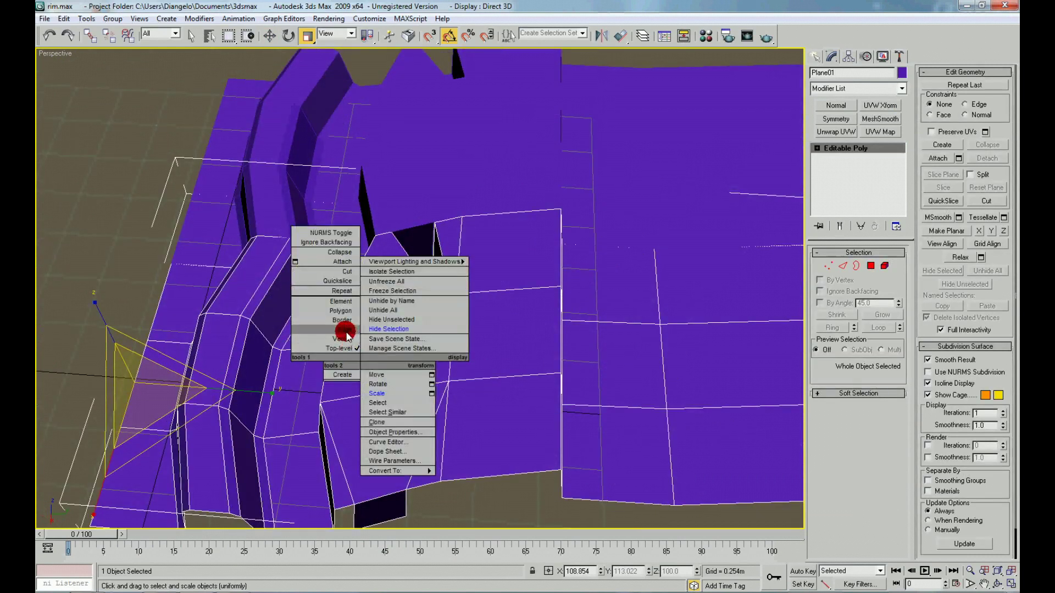
pyautogui.click(322, 308)
pyautogui.rightClick(373, 440)
# At Vertex level, cut a new edge line from near the triangular hole down to the block's lower edge
pyautogui.click(352, 409)
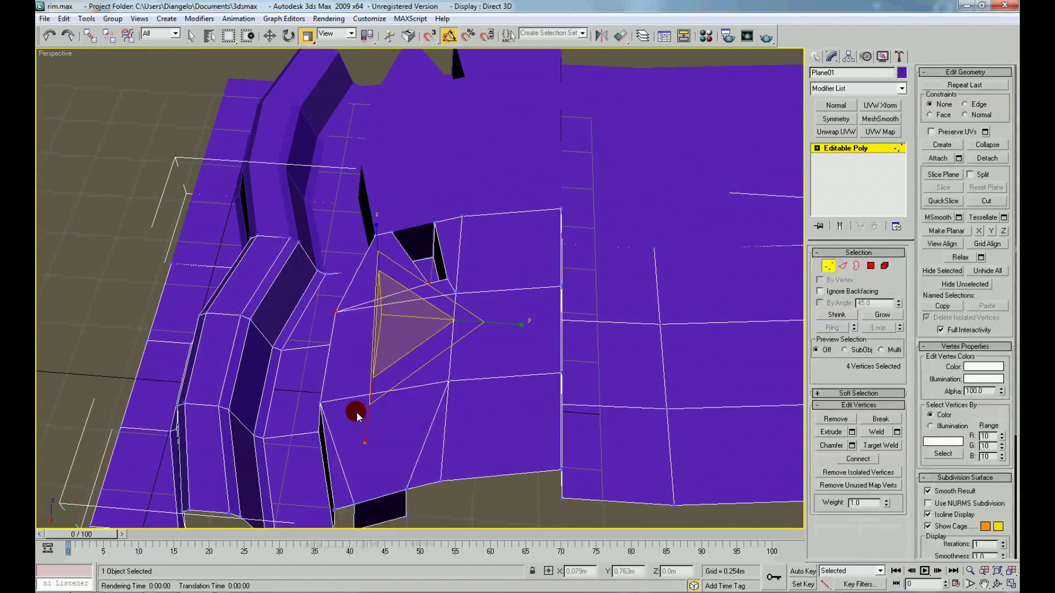
pyautogui.keyDown('alt'); pyautogui.moveTo(355, 412); pyautogui.dragTo(405, 346, button='middle'); pyautogui.keyUp('alt')
pyautogui.click(820, 286)
pyautogui.click(987, 201)
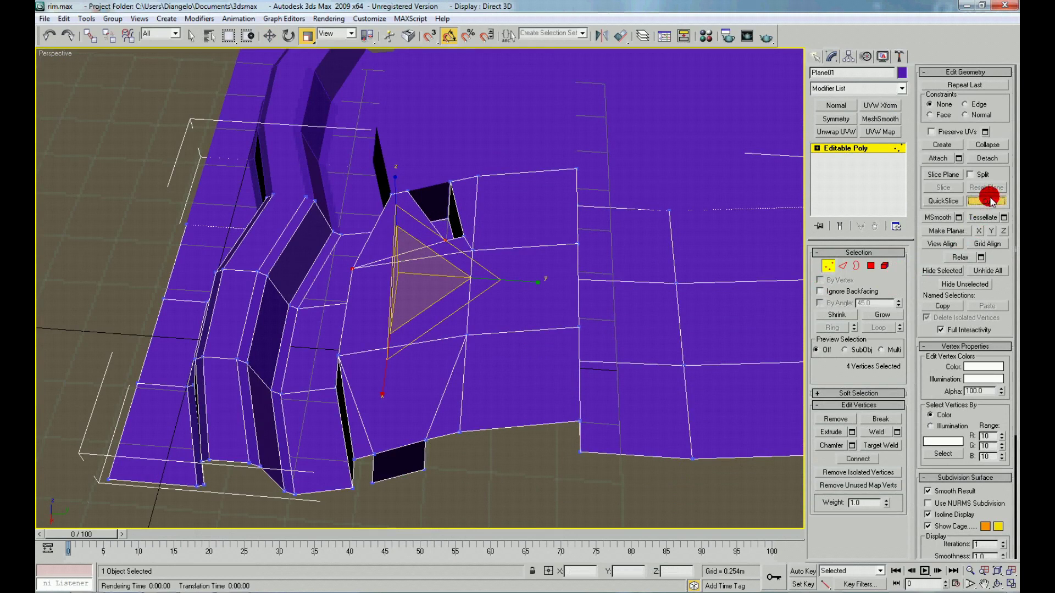
pyautogui.click(444, 241)
pyautogui.click(420, 258)
pyautogui.click(376, 348)
pyautogui.click(374, 454)
# Switch to the Scale tool and the Border sub-object level
pyautogui.press('r')
pyautogui.rightClick(357, 337)
pyautogui.click(340, 297)
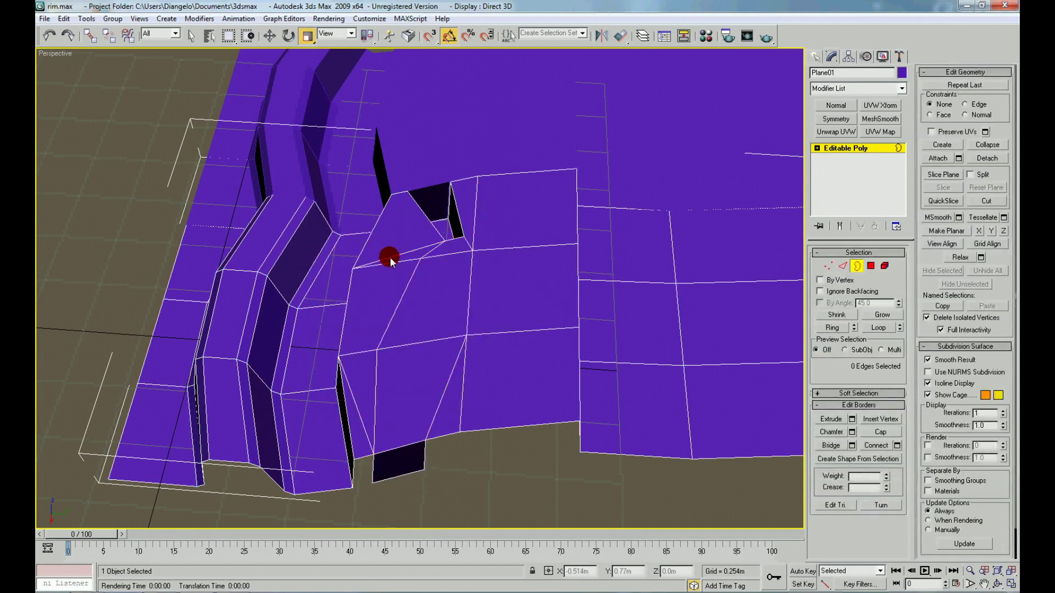
pyautogui.rightClick(403, 251)
pyautogui.scroll(-5, 416, 272)
# At Edge level in wireframe, select two edges along the raised block
pyautogui.rightClick(430, 268)
pyautogui.click(442, 280)
pyautogui.press('F3')
pyautogui.rightClick(427, 278)
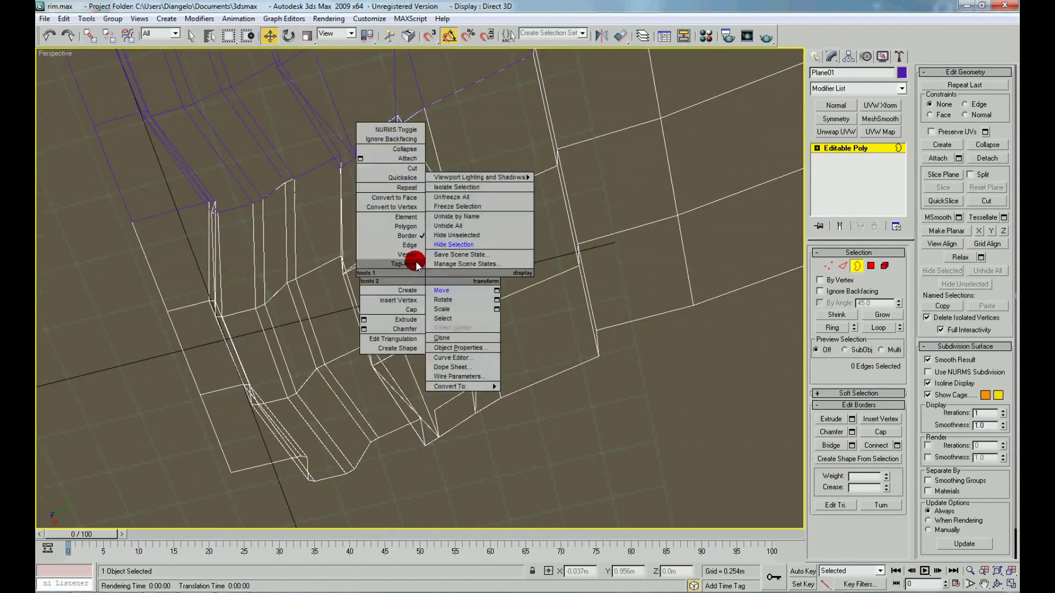
pyautogui.click(409, 245)
pyautogui.click(407, 390)
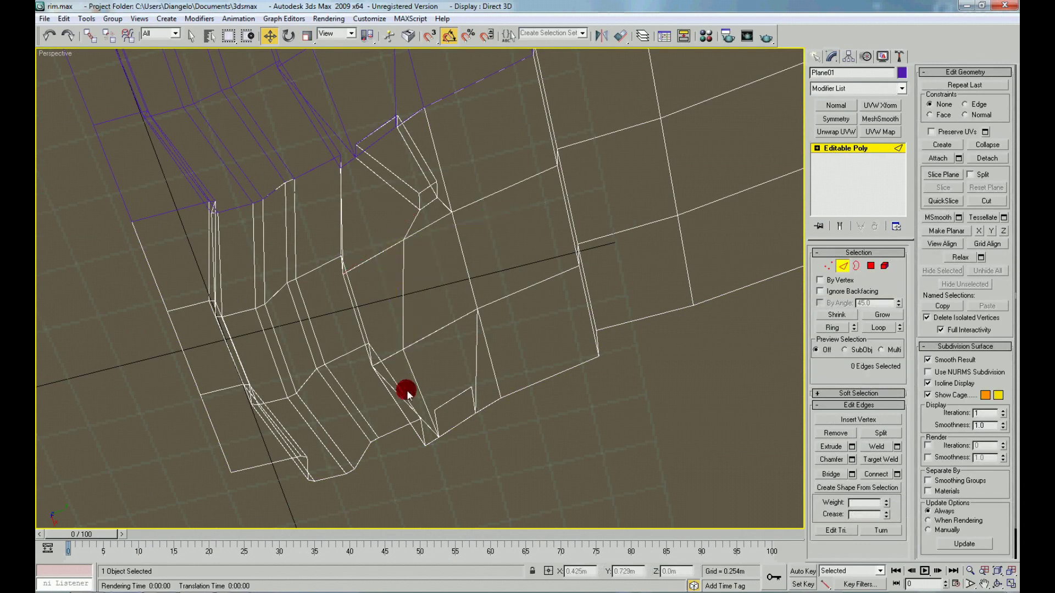
pyautogui.click(348, 303)
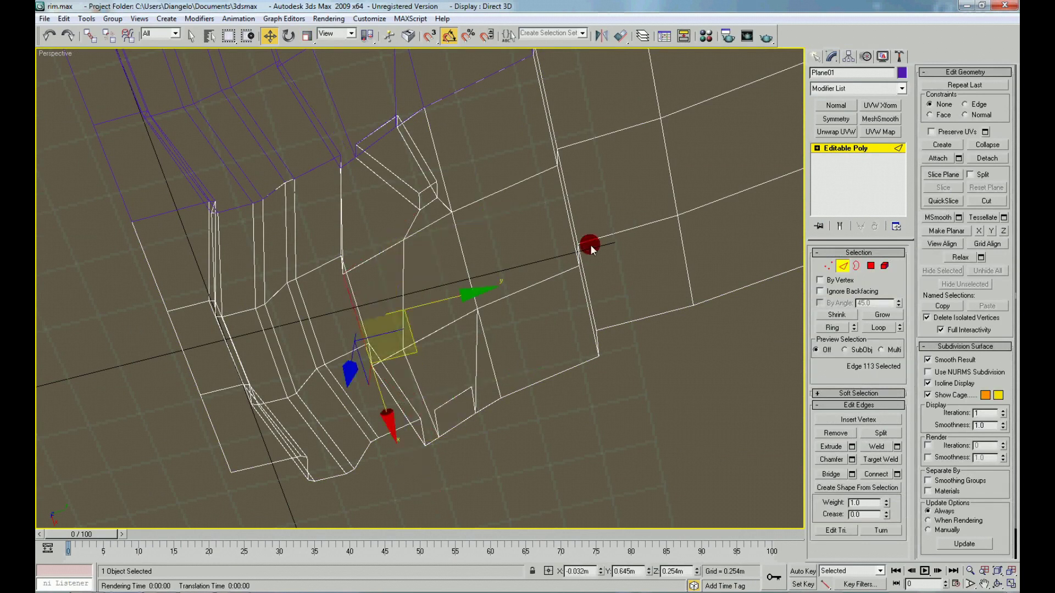
pyautogui.keyDown('ctrl'); pyautogui.click(572, 236); pyautogui.keyUp('ctrl')
# Extend the selection to a full edge loop and chamfer it by 0.025m
pyautogui.click(878, 328)
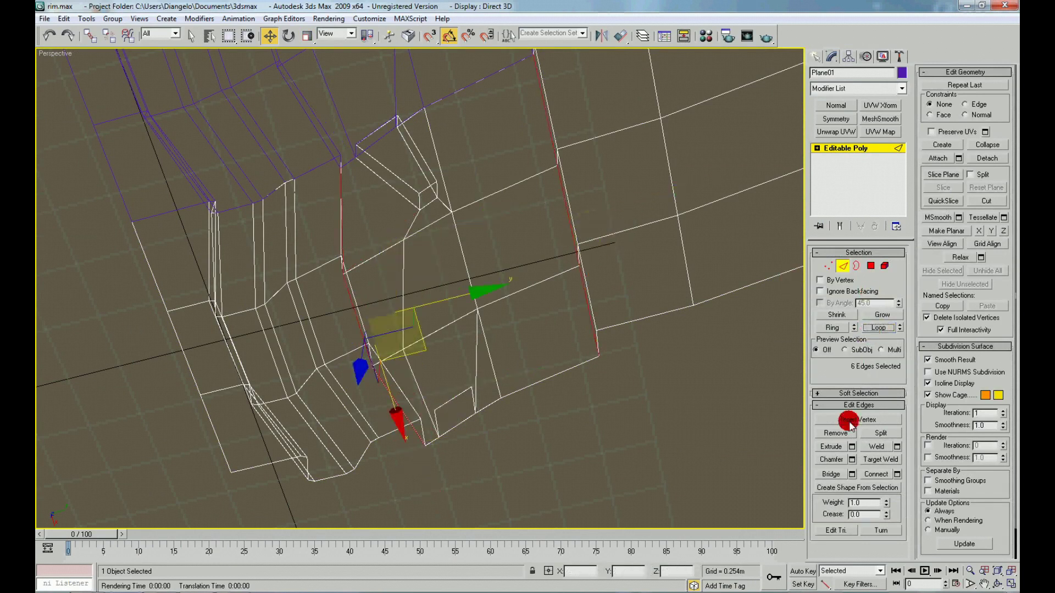
pyautogui.press('F3')
pyautogui.click(851, 459)
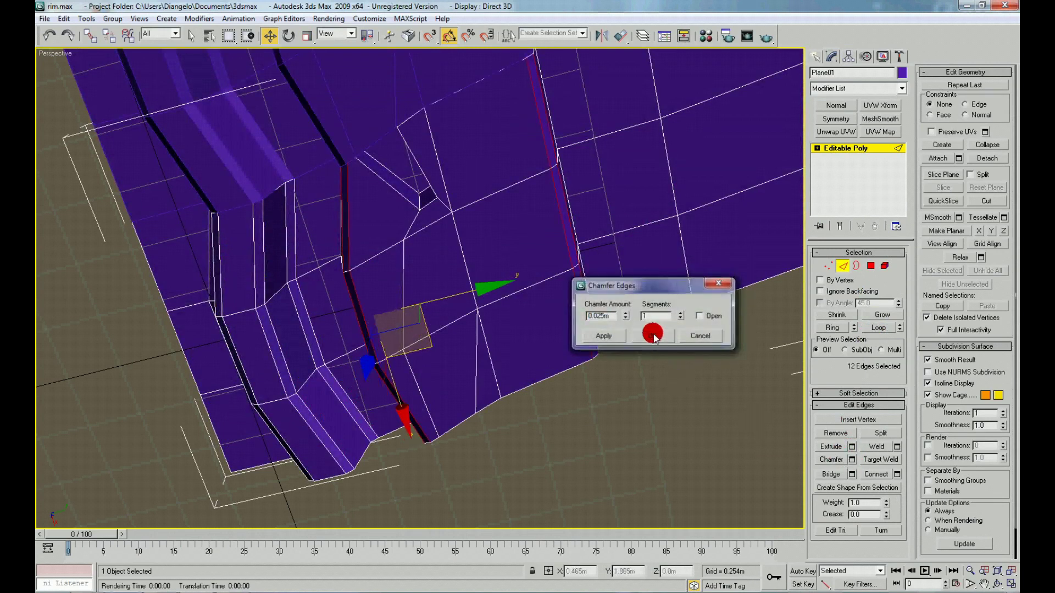
pyautogui.click(652, 335)
pyautogui.click(647, 414)
# Chamfer the two edges at the hole's corner as well
pyautogui.scroll(-5, 647, 413)
pyautogui.scroll(-2, 522, 351)
pyautogui.keyDown('alt'); pyautogui.moveTo(514, 367); pyautogui.dragTo(491, 318, button='middle'); pyautogui.keyUp('alt')
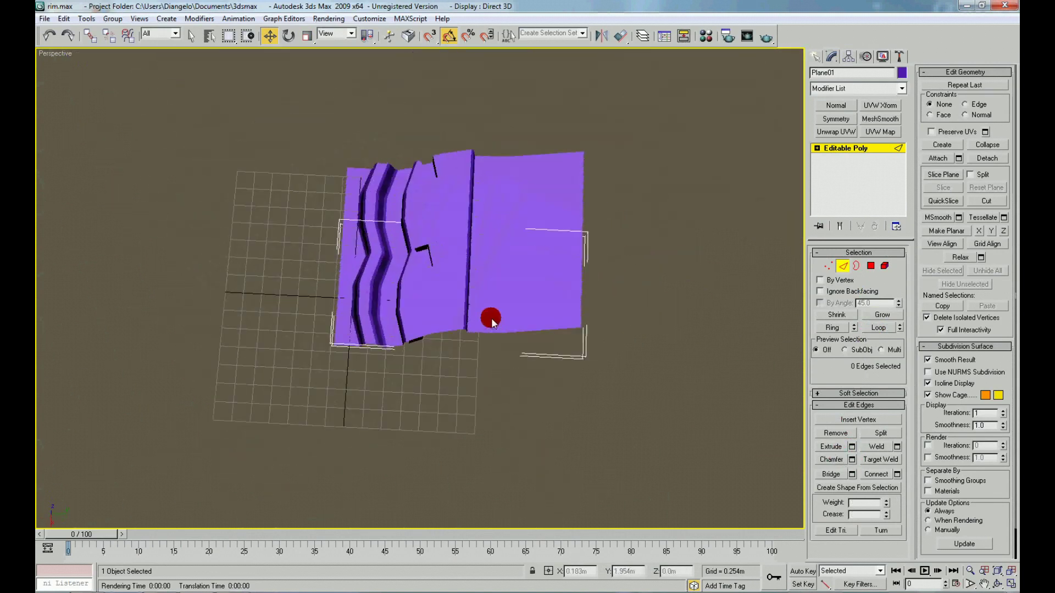
pyautogui.rightClick(491, 318)
pyautogui.scroll(8, 401, 305)
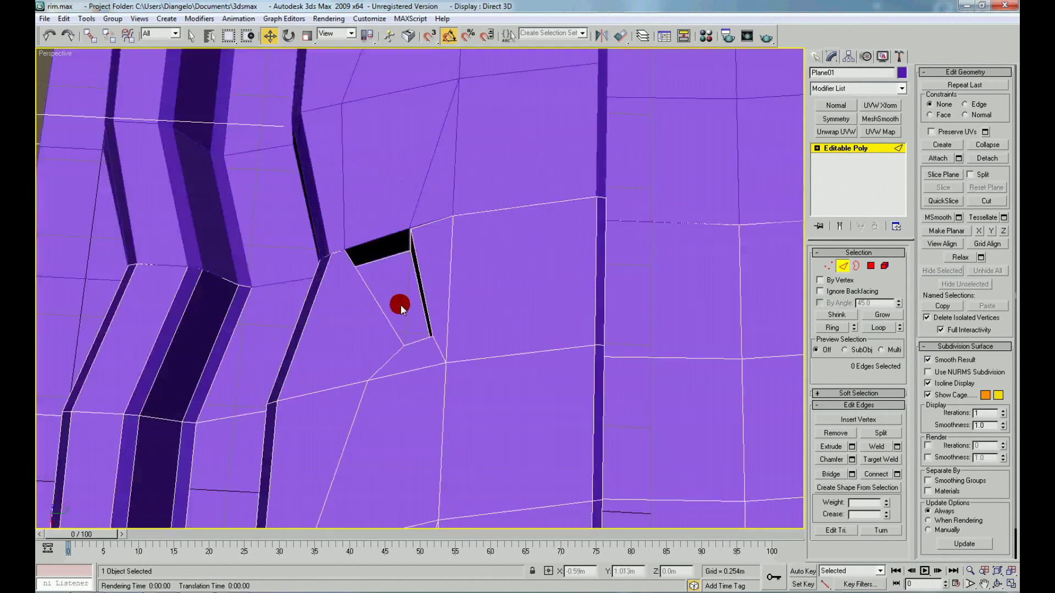
pyautogui.click(383, 323)
pyautogui.keyDown('ctrl'); pyautogui.click(429, 325); pyautogui.keyUp('ctrl')
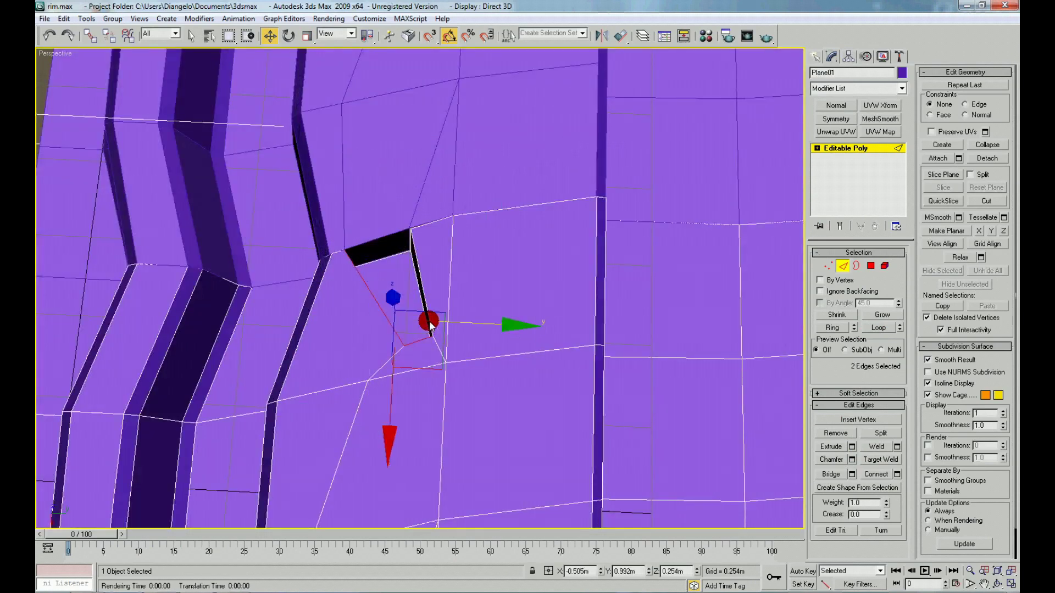
pyautogui.click(853, 460)
pyautogui.click(657, 339)
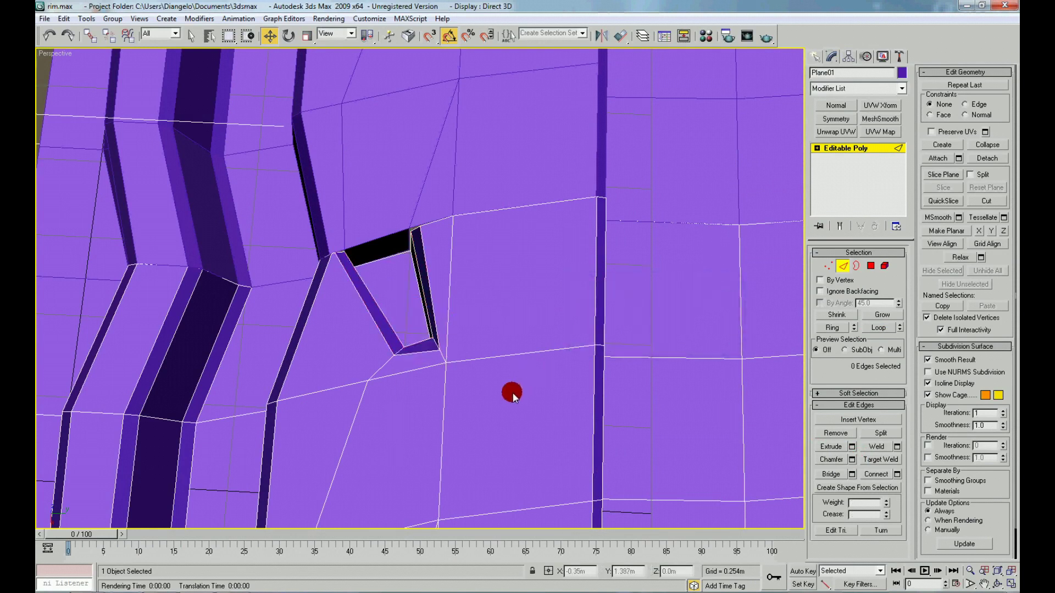
pyautogui.scroll(-5, 512, 395)
pyautogui.keyDown('alt'); pyautogui.moveTo(438, 380); pyautogui.dragTo(459, 356, button='middle'); pyautogui.keyUp('alt')
pyautogui.scroll(5, 457, 347)
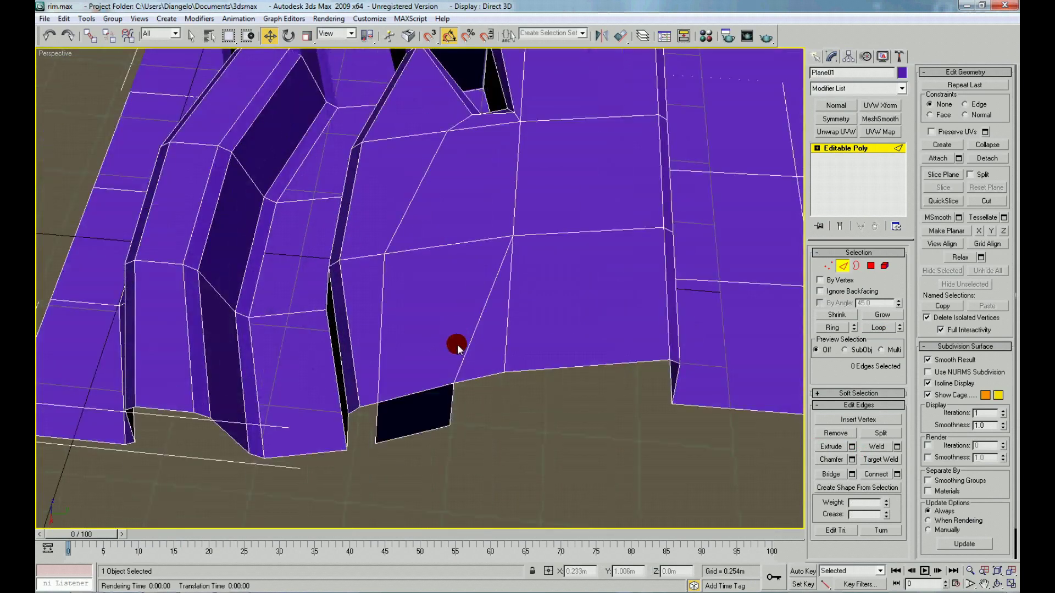
# Chamfer the bottom notch's two corner vertices by 0.022m
pyautogui.rightClick(477, 387)
pyautogui.click(459, 355)
pyautogui.click(454, 383)
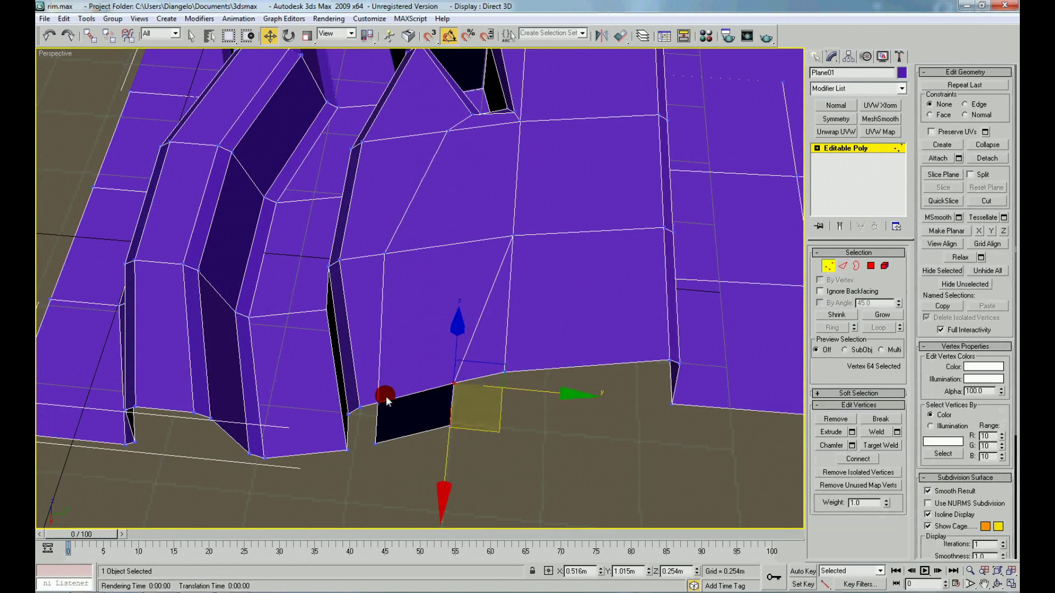
pyautogui.keyDown('ctrl'); pyautogui.click(380, 410); pyautogui.keyUp('ctrl')
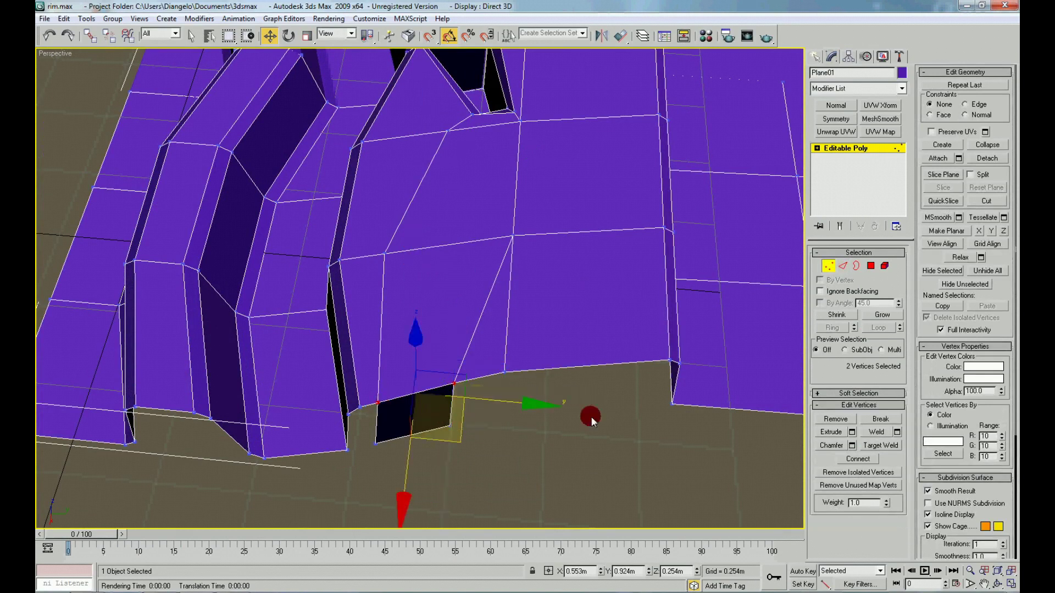
pyautogui.click(853, 445)
pyautogui.moveTo(642, 315); pyautogui.dragTo(636, 322)
pyautogui.keyDown('alt'); pyautogui.moveTo(363, 217); pyautogui.dragTo(367, 301, button='middle'); pyautogui.keyUp('alt')
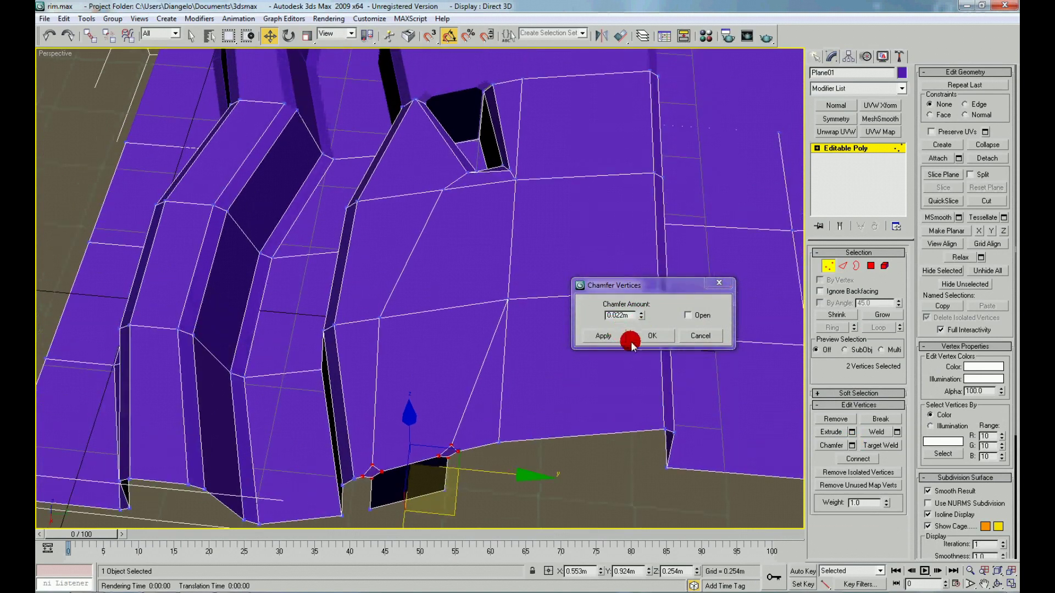
pyautogui.click(631, 341)
# Target Weld stray vertices near the notch onto their neighbouring vertices
pyautogui.click(880, 445)
pyautogui.click(438, 459)
pyautogui.click(372, 466)
pyautogui.moveTo(399, 435); pyautogui.dragTo(434, 296, button='middle')
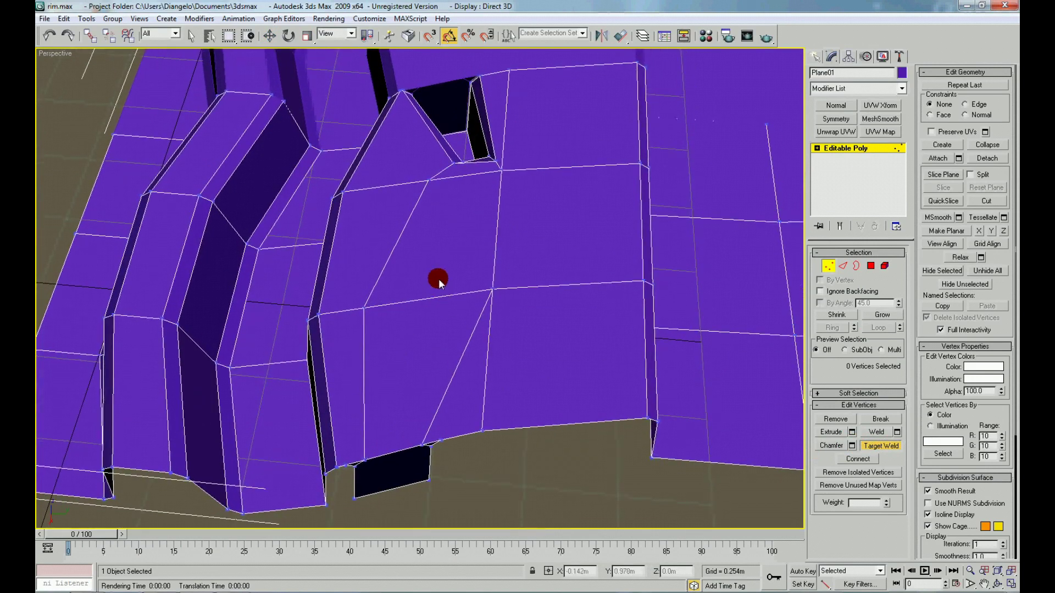
pyautogui.moveTo(439, 278); pyautogui.dragTo(404, 391, button='middle')
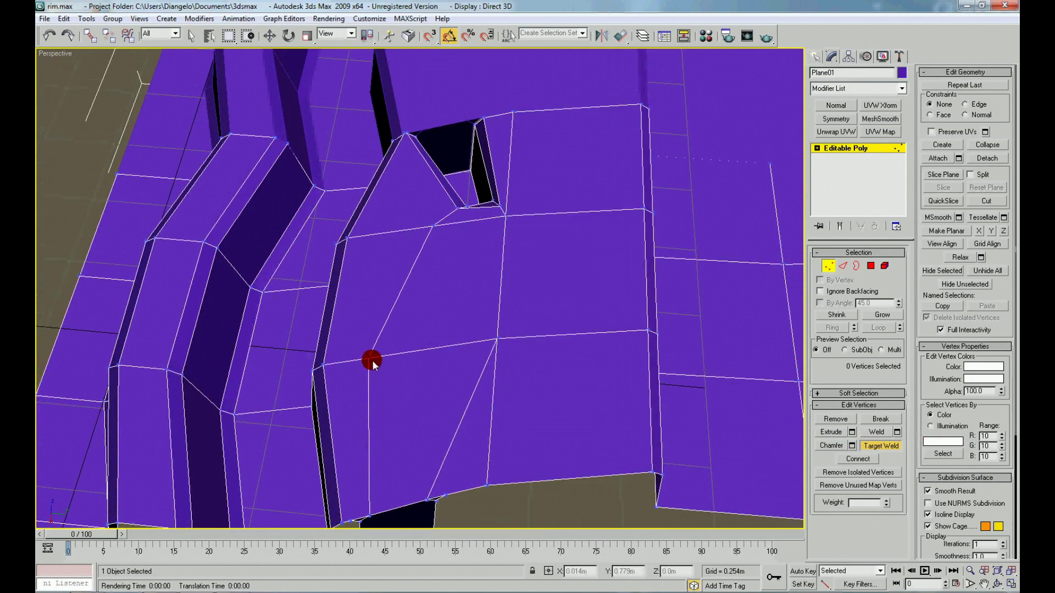
pyautogui.click(322, 366)
pyautogui.click(430, 225)
# Weld the picked vertex onto its target and zoom in on the hole's corner
pyautogui.click(349, 240)
pyautogui.scroll(2, 379, 359)
pyautogui.scroll(2, 400, 343)
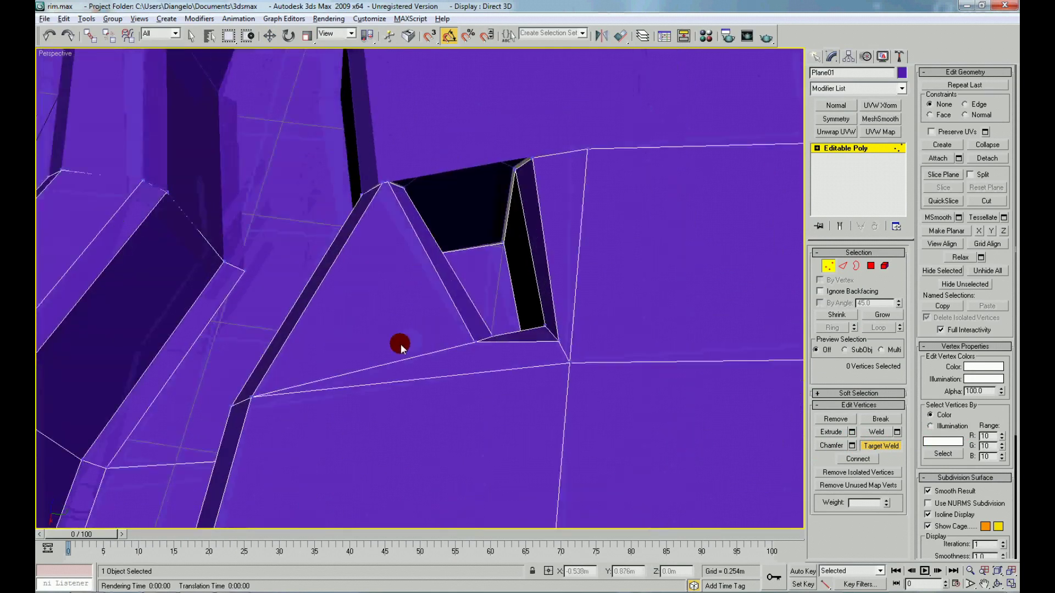
pyautogui.scroll(3, 434, 312)
pyautogui.scroll(2, 466, 316)
pyautogui.scroll(-2, 466, 317)
pyautogui.moveTo(446, 304); pyautogui.dragTo(371, 390, button='middle')
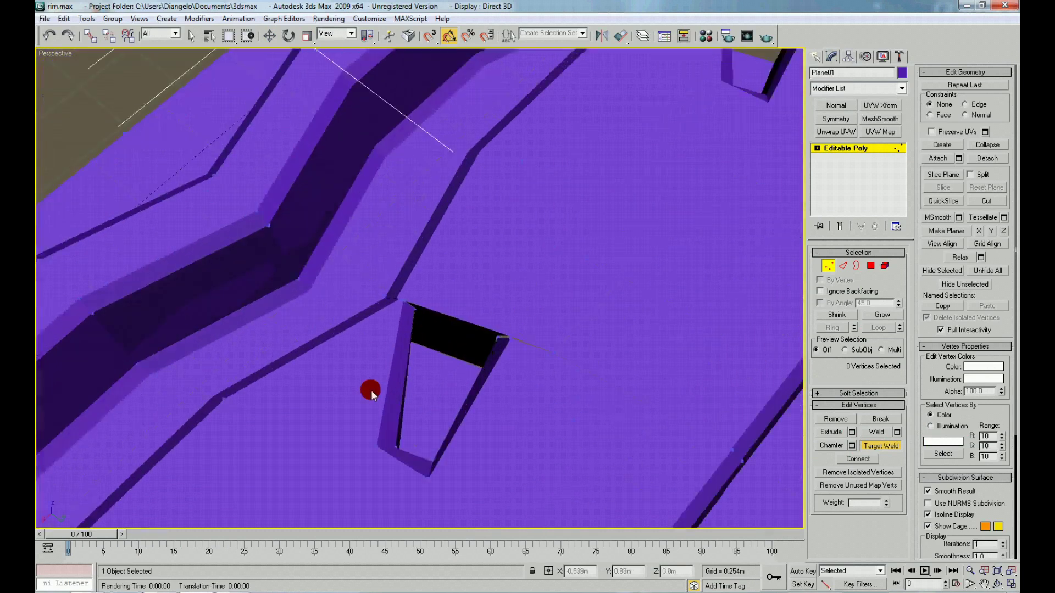
pyautogui.scroll(4, 400, 349)
pyautogui.scroll(2, 329, 419)
pyautogui.scroll(2, 330, 419)
pyautogui.moveTo(329, 418); pyautogui.dragTo(407, 275, button='middle')
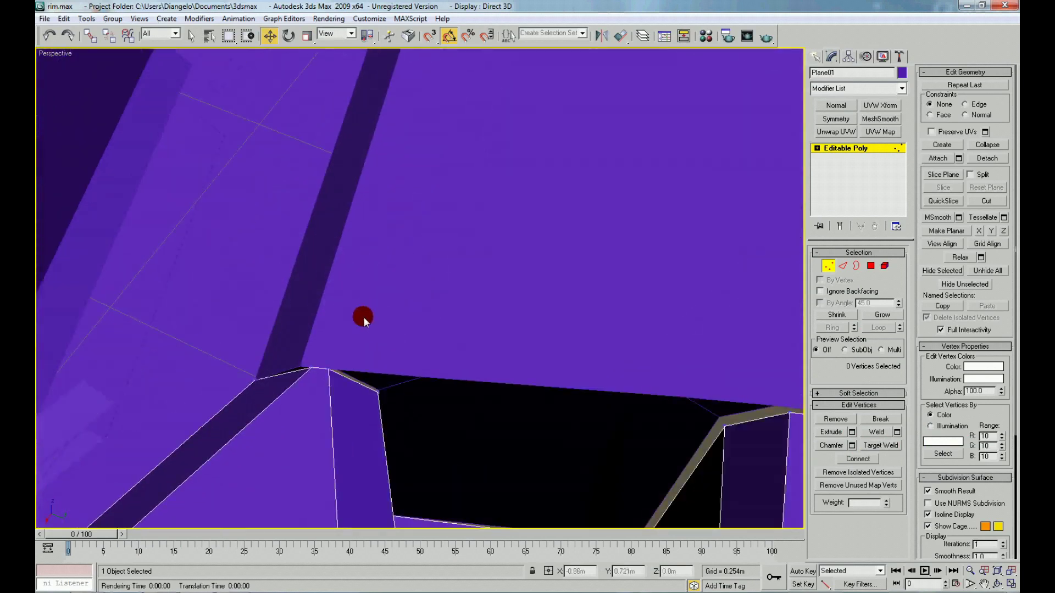
# Turn on 3D Snap to Vertex and pick out the hole's corner vertex in wireframe
pyautogui.click(329, 369)
pyautogui.press('s')
pyautogui.click(318, 431)
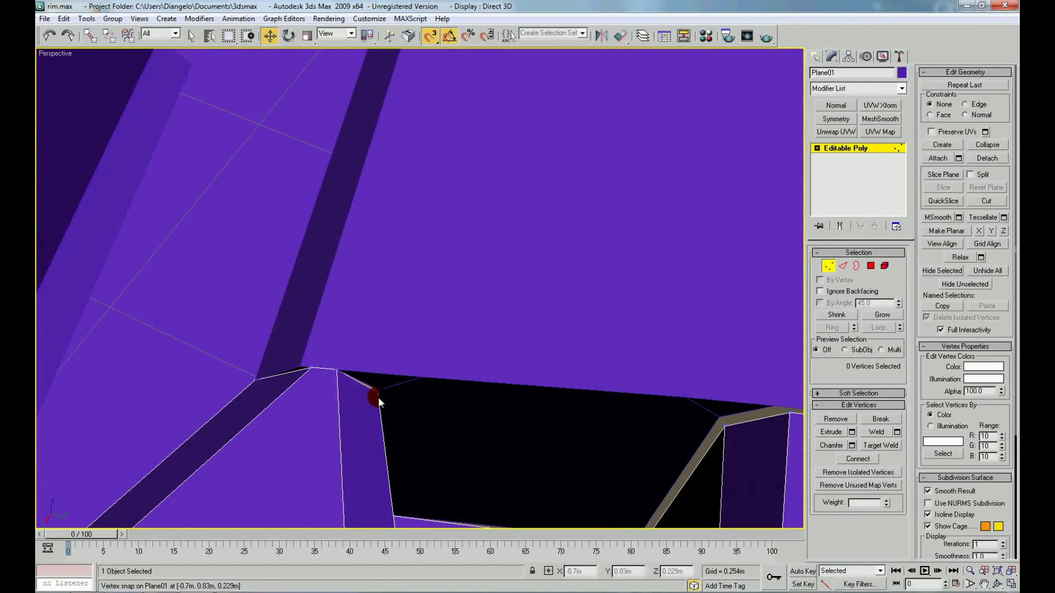
pyautogui.click(378, 395)
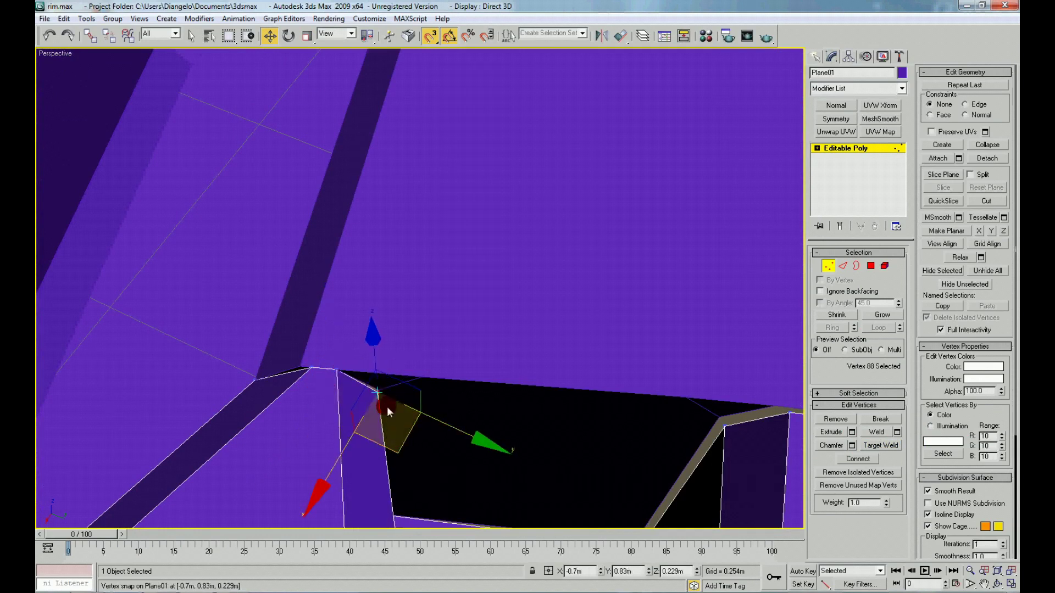
pyautogui.press('F3')
pyautogui.click(393, 398)
pyautogui.click(377, 391)
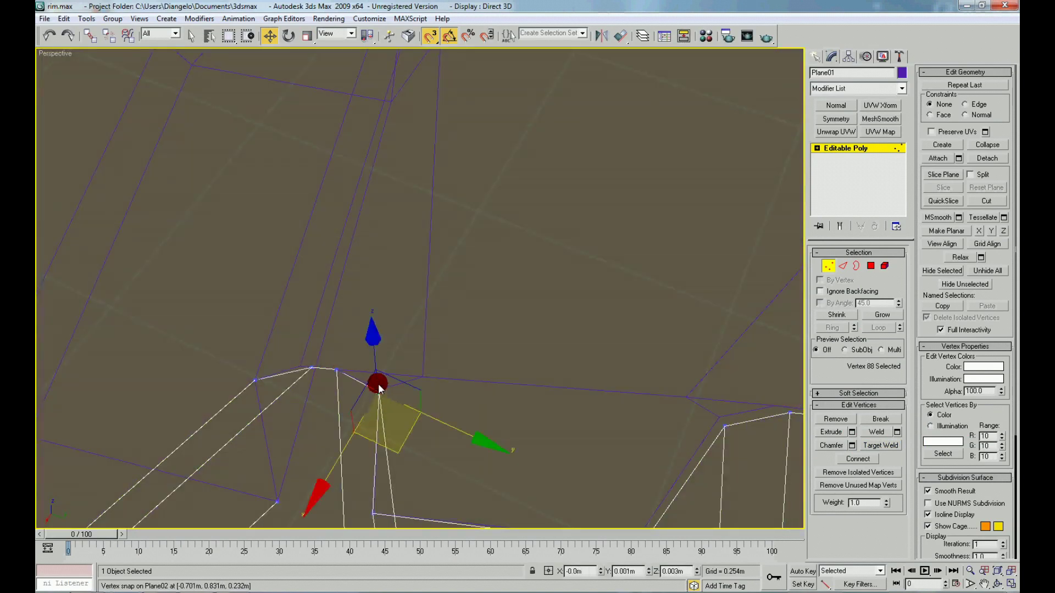
pyautogui.press('F3')
pyautogui.click(424, 294)
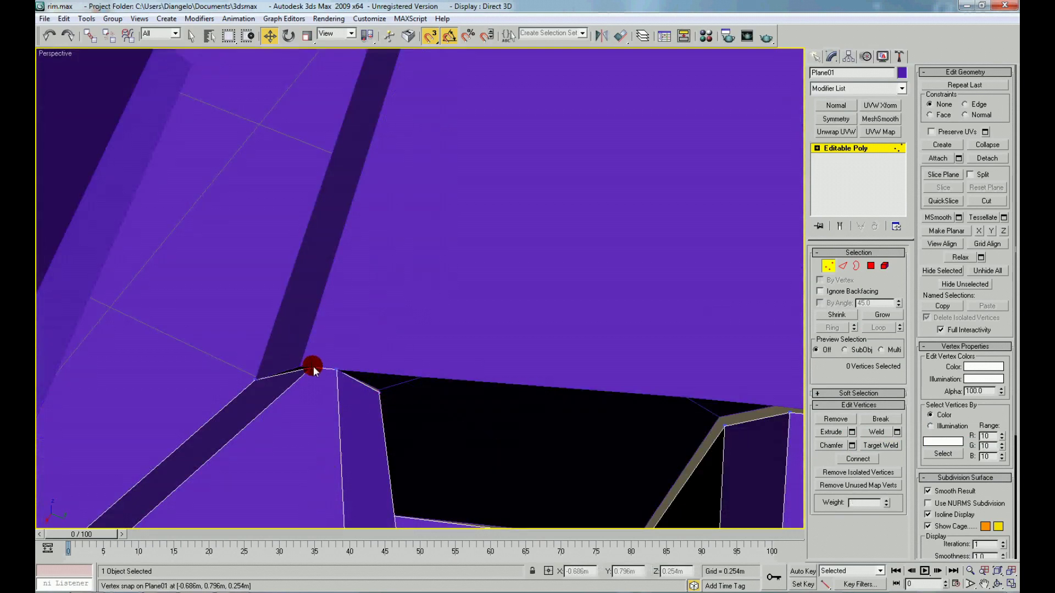
pyautogui.click(305, 367)
pyautogui.click(447, 283)
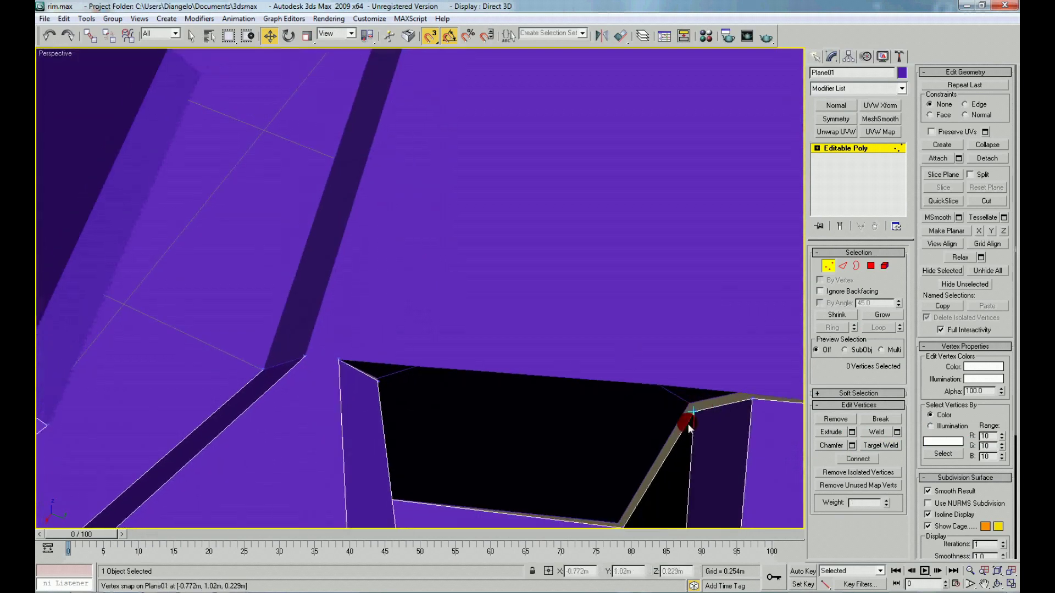
# Snap the ridge-edge vertex onto the hole's corner vertex and orbit to check it
pyautogui.click(694, 411)
pyautogui.keyDown('alt'); pyautogui.moveTo(694, 411); pyautogui.dragTo(608, 484, button='middle'); pyautogui.keyUp('alt')
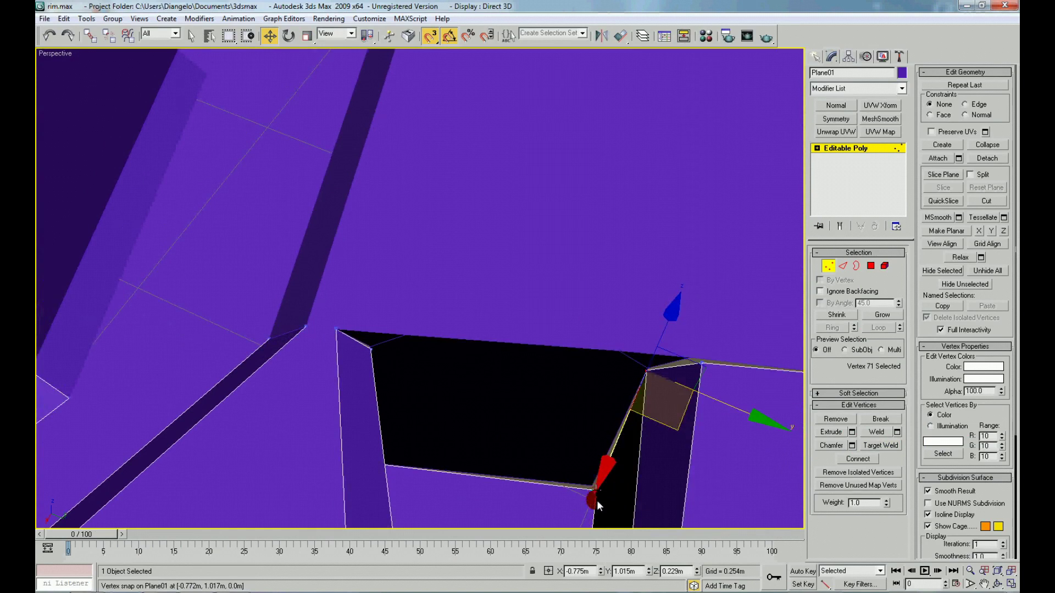
pyautogui.click(596, 500)
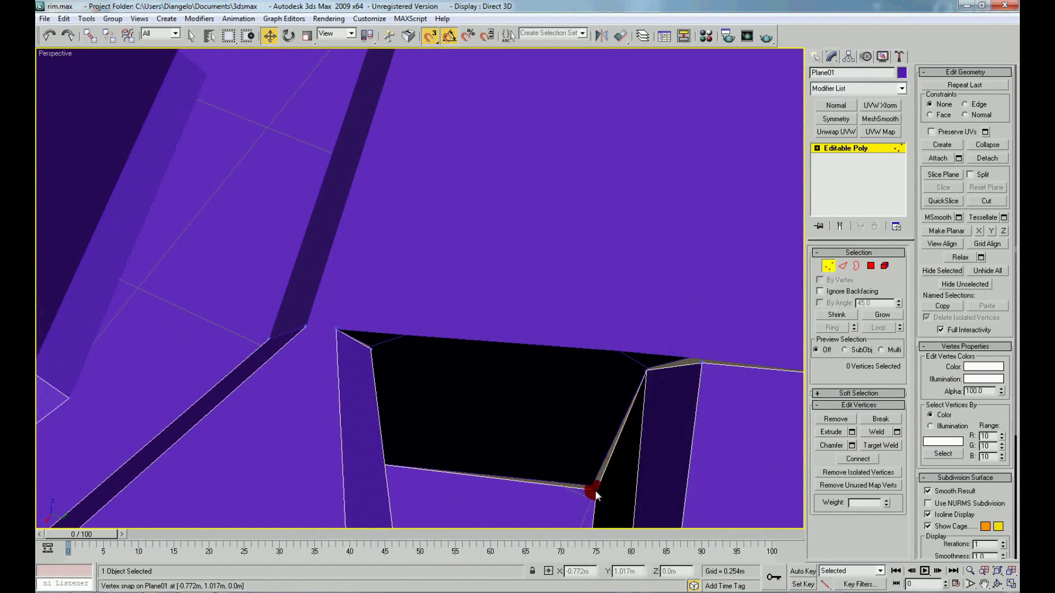
pyautogui.click(703, 364)
pyautogui.moveTo(685, 357)
pyautogui.keyDown('alt'); pyautogui.mouseDown(button='middle')
pyautogui.moveTo(683, 419)
pyautogui.moveTo(528, 398)
pyautogui.mouseUp(button='middle'); pyautogui.keyUp('alt')
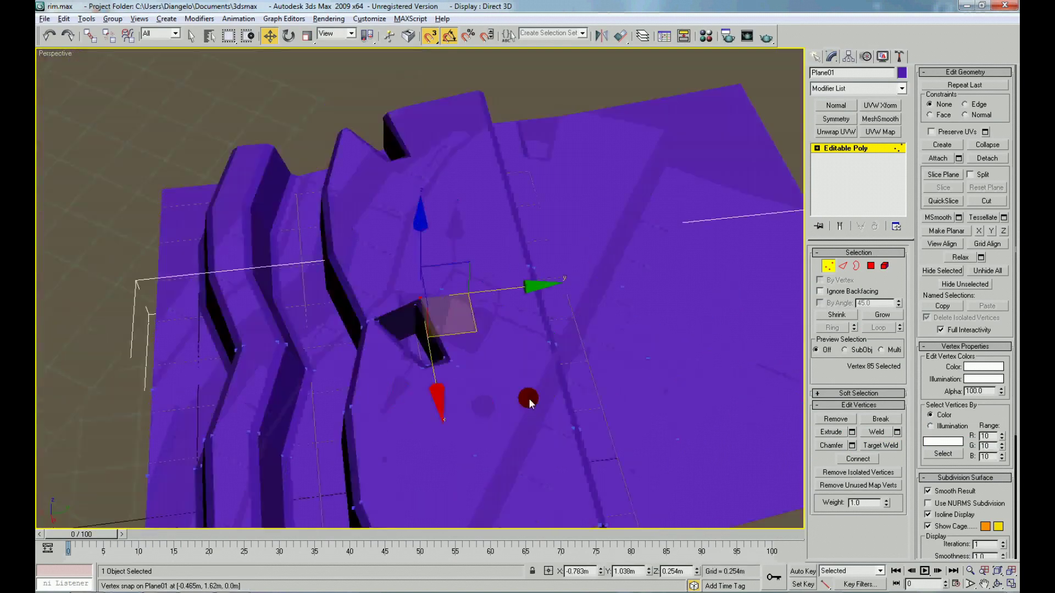
pyautogui.keyDown('alt'); pyautogui.moveTo(459, 353); pyautogui.dragTo(431, 329, button='middle'); pyautogui.keyUp('alt')
pyautogui.moveTo(542, 289)
pyautogui.keyDown('alt'); pyautogui.mouseDown(button='middle')
pyautogui.moveTo(479, 416)
pyautogui.moveTo(492, 331)
pyautogui.moveTo(471, 361)
pyautogui.mouseUp(button='middle'); pyautogui.keyUp('alt')
pyautogui.scroll(3, 489, 384)
pyautogui.scroll(4, 463, 335)
pyautogui.scroll(1, 455, 334)
# Select the edge along the step at Edge level and orbit in close to it
pyautogui.rightClick(470, 361)
pyautogui.click(454, 324)
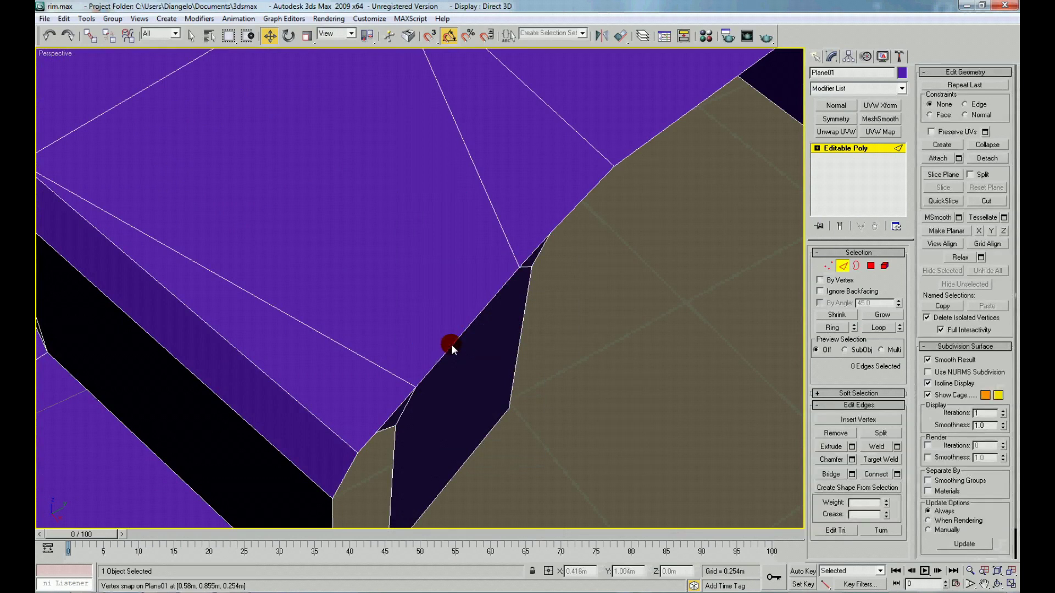
pyautogui.click(451, 344)
pyautogui.click(853, 459)
pyautogui.moveTo(647, 394)
pyautogui.keyDown('alt'); pyautogui.mouseDown(button='middle')
pyautogui.moveTo(413, 388)
pyautogui.moveTo(445, 408)
pyautogui.moveTo(423, 430)
pyautogui.moveTo(362, 375)
pyautogui.mouseUp(button='middle'); pyautogui.keyUp('alt')
pyautogui.scroll(-2, 423, 431)
pyautogui.moveTo(676, 351)
pyautogui.keyDown('alt'); pyautogui.mouseDown(button='middle')
pyautogui.moveTo(557, 370)
pyautogui.moveTo(493, 321)
pyautogui.moveTo(483, 330)
pyautogui.mouseUp(button='middle'); pyautogui.keyUp('alt')
# Cut a path of new edges from the edge's vertex across the face beside the step
pyautogui.click(986, 201)
pyautogui.click(483, 239)
pyautogui.click(492, 229)
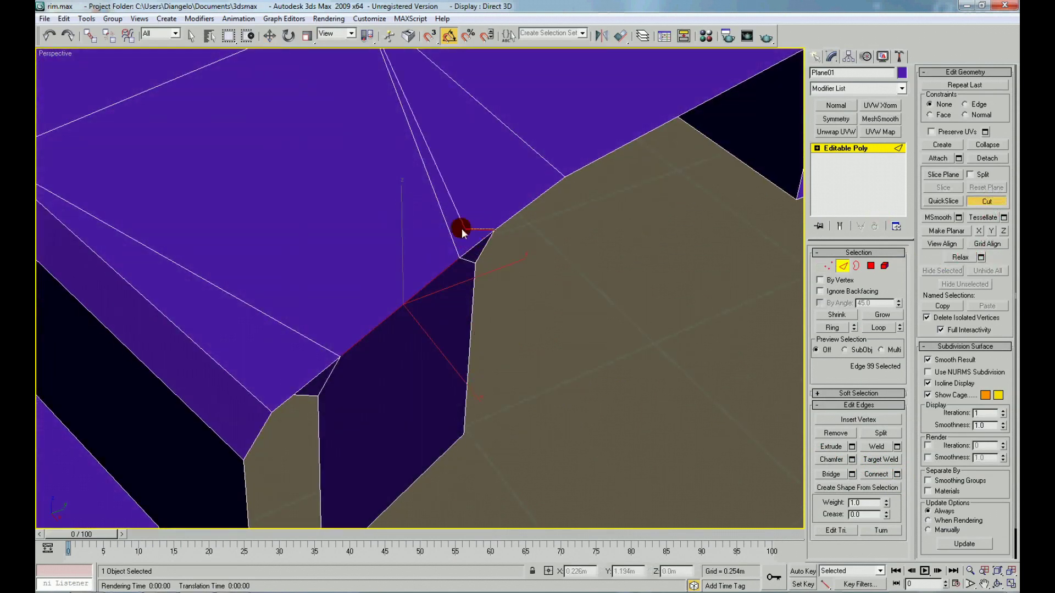
pyautogui.click(450, 233)
pyautogui.click(313, 341)
pyautogui.click(295, 395)
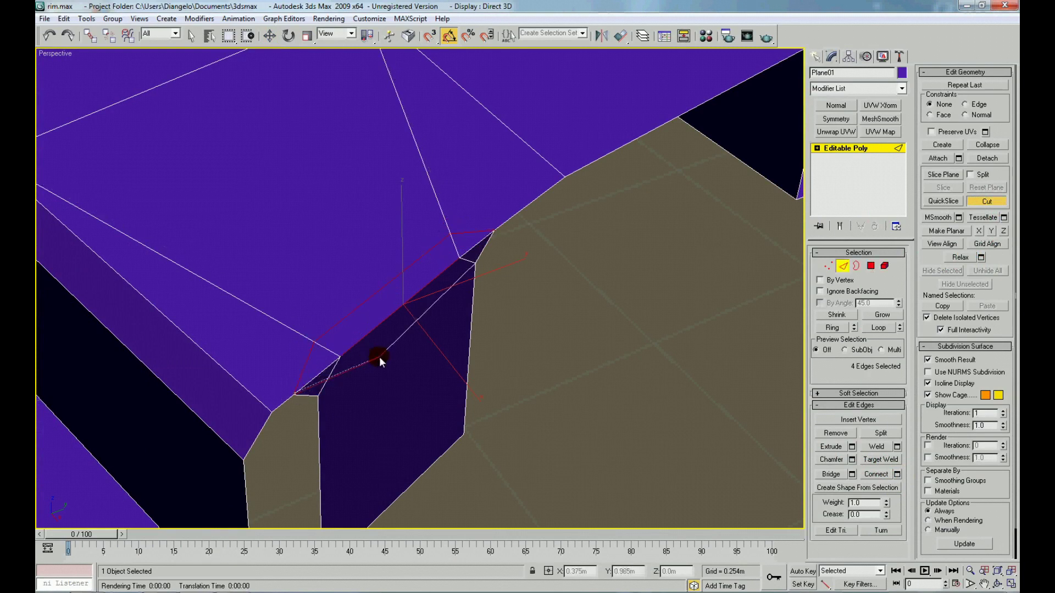
pyautogui.rightClick(409, 357)
pyautogui.rightClick(364, 353)
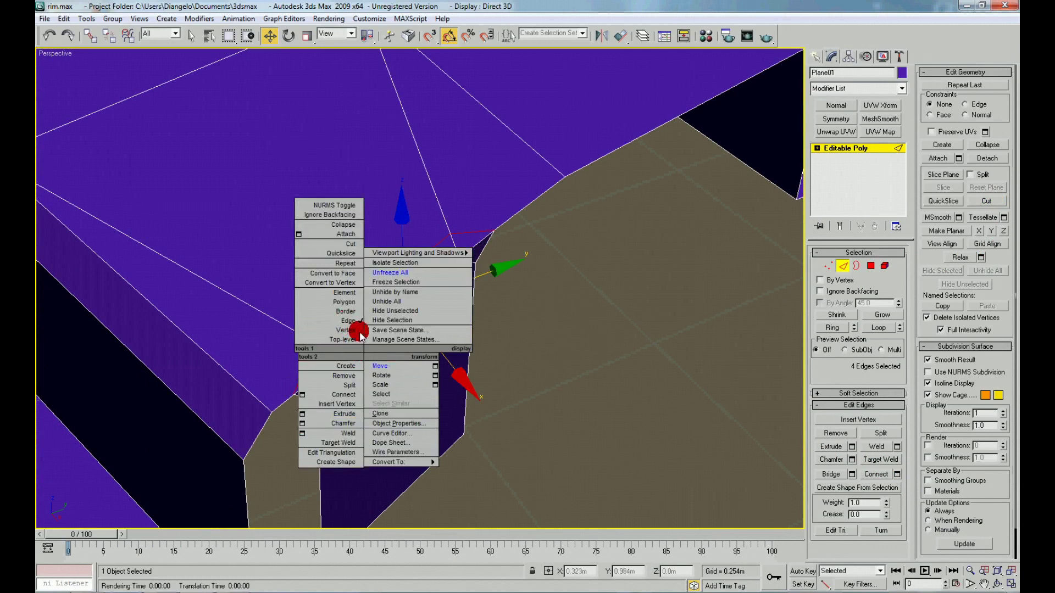
# Lower the newly cut edge slightly
pyautogui.click(348, 324)
pyautogui.click(357, 342)
pyautogui.moveTo(400, 249); pyautogui.dragTo(523, 292)
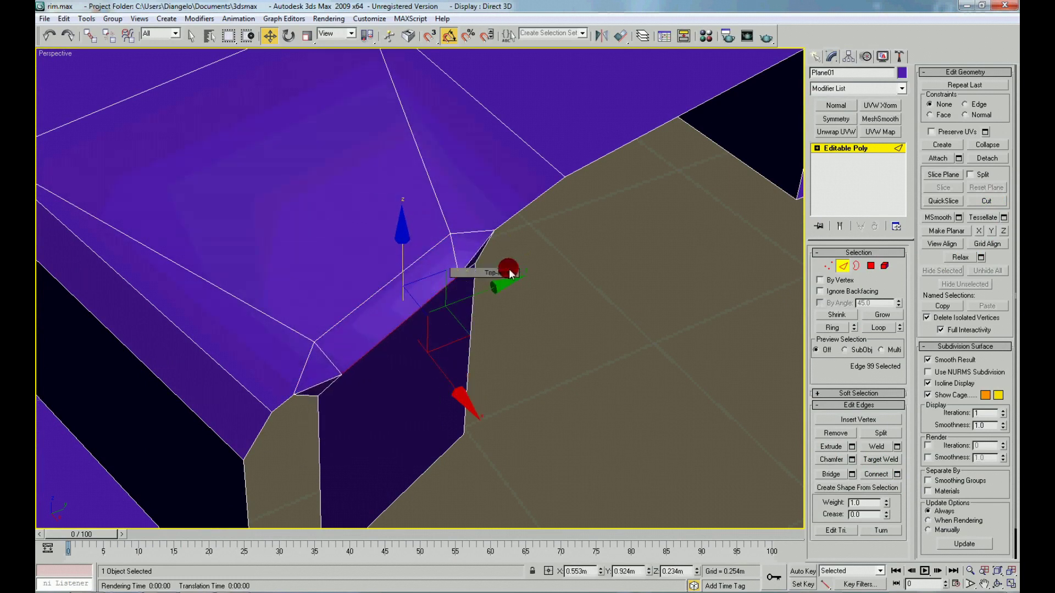
# Target-weld the stray vertex onto its neighbour, then select the strip's polygons
pyautogui.press('1')
pyautogui.click(875, 446)
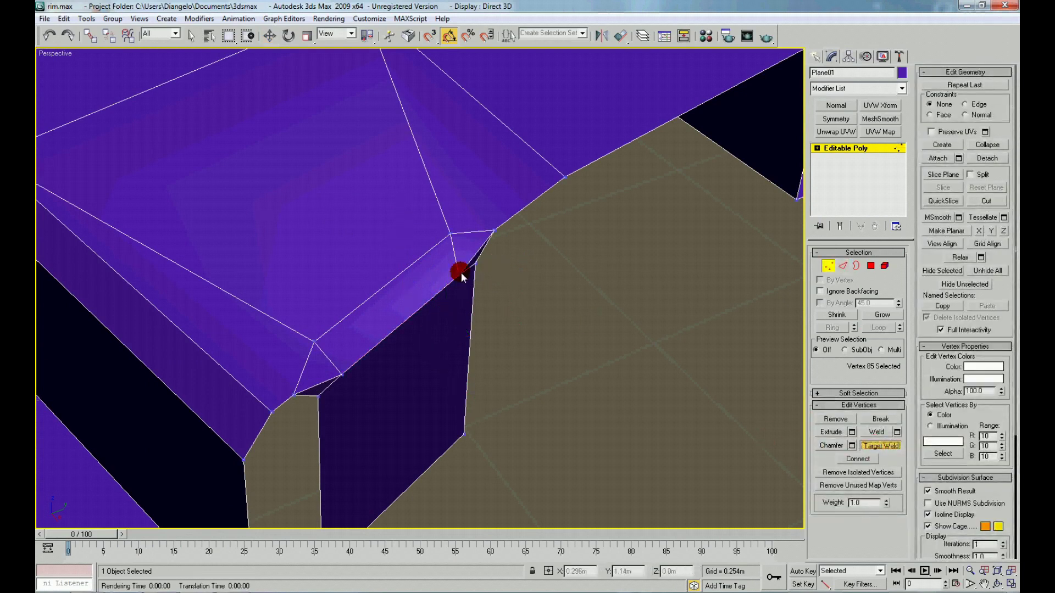
pyautogui.moveTo(460, 273); pyautogui.dragTo(475, 264)
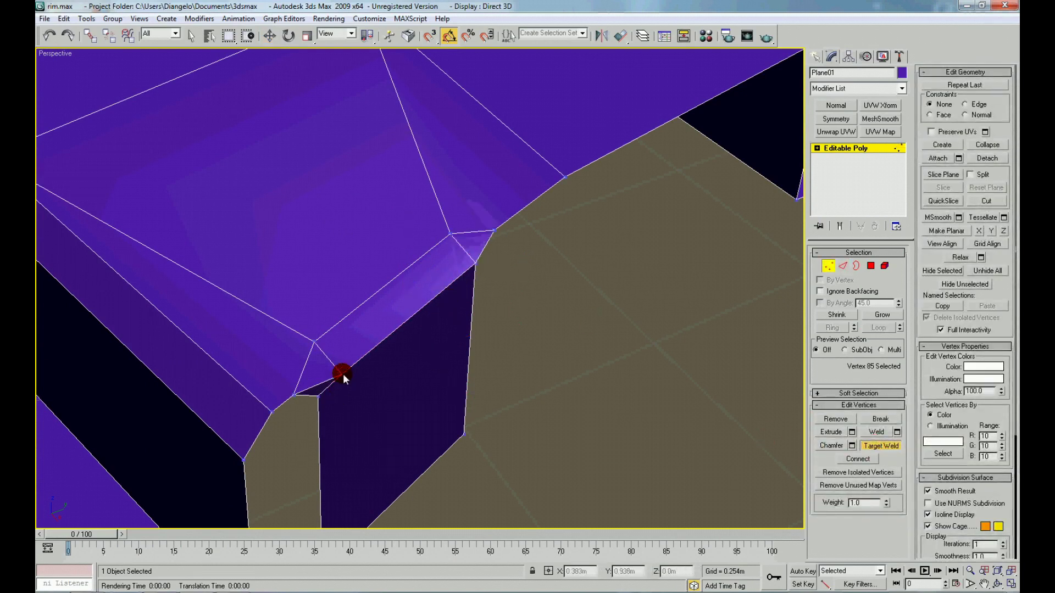
pyautogui.moveTo(343, 373); pyautogui.dragTo(318, 394)
pyautogui.rightClick(384, 373)
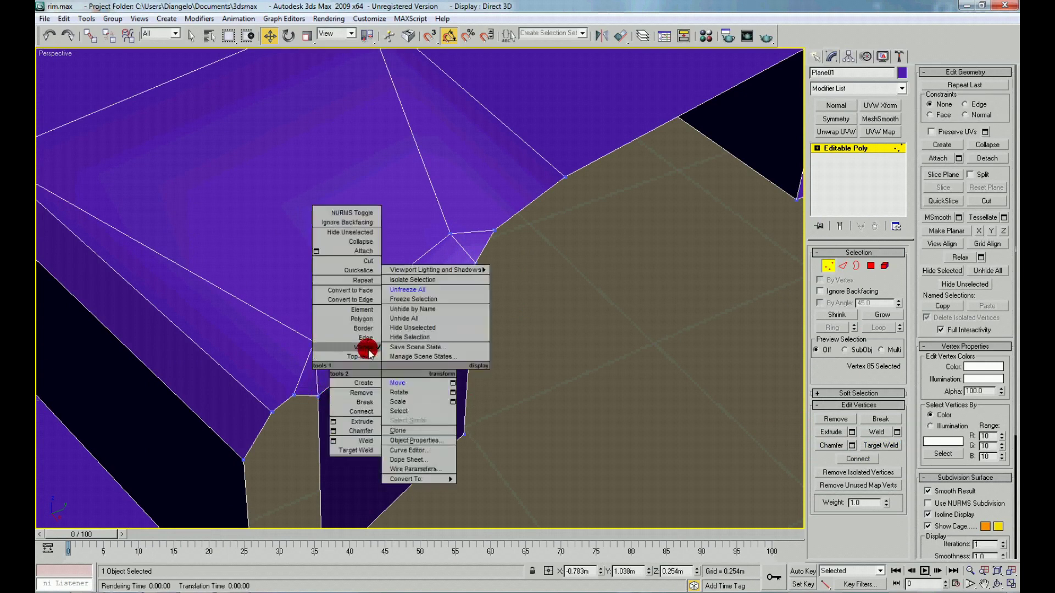
pyautogui.click(359, 319)
pyautogui.click(310, 368)
# Change the smoothing group of the three strip polygons and leave polygon editing
pyautogui.keyDown('ctrl'); pyautogui.click(472, 255); pyautogui.keyUp('ctrl')
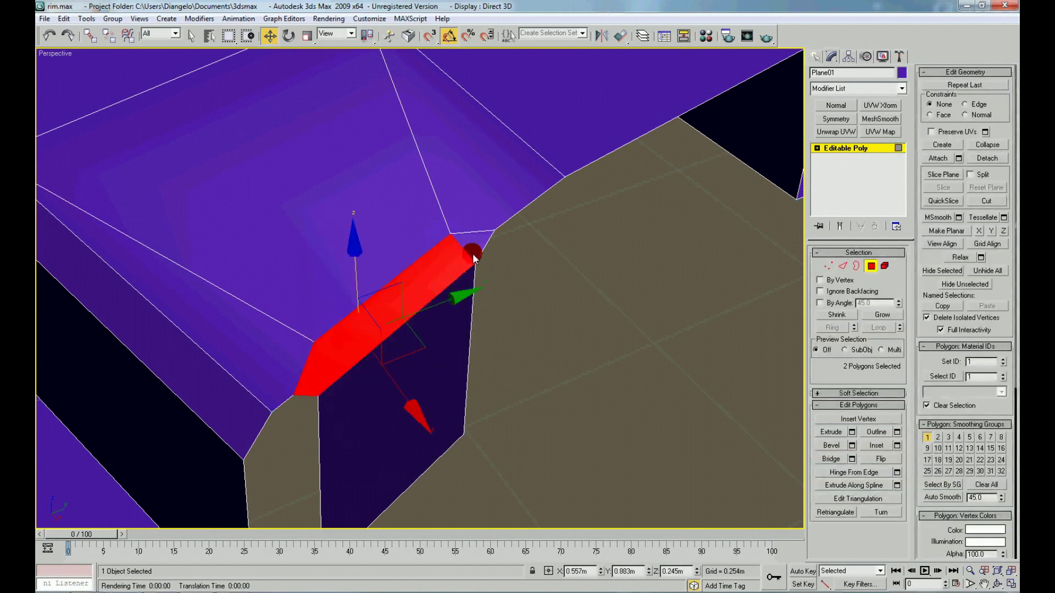
pyautogui.click(686, 386)
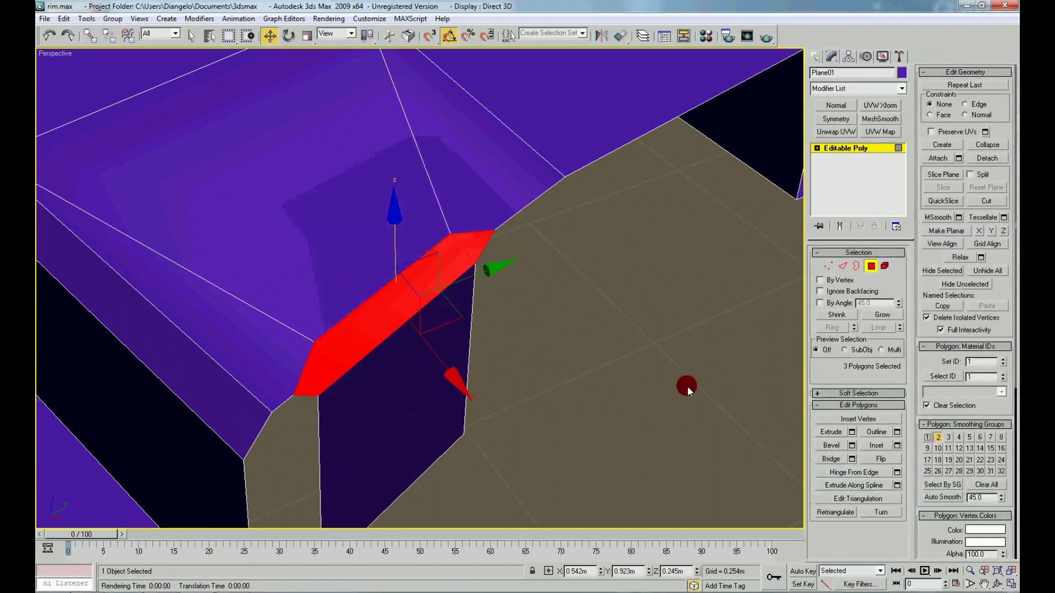
pyautogui.keyDown('alt'); pyautogui.moveTo(670, 391); pyautogui.dragTo(454, 331, button='middle'); pyautogui.keyUp('alt')
pyautogui.hotkey('ctrl', 'z')
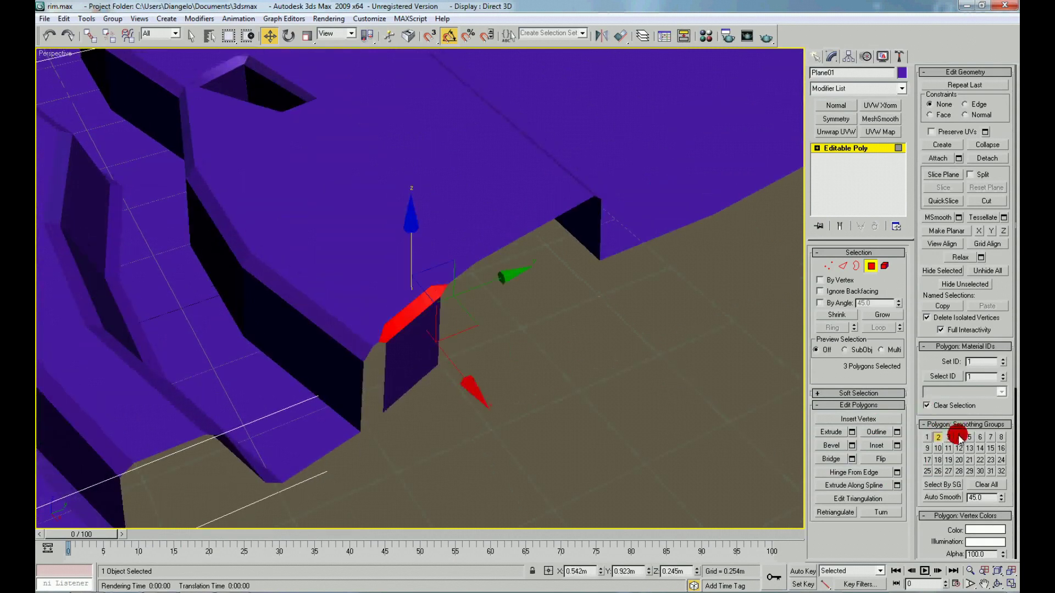
pyautogui.click(532, 338)
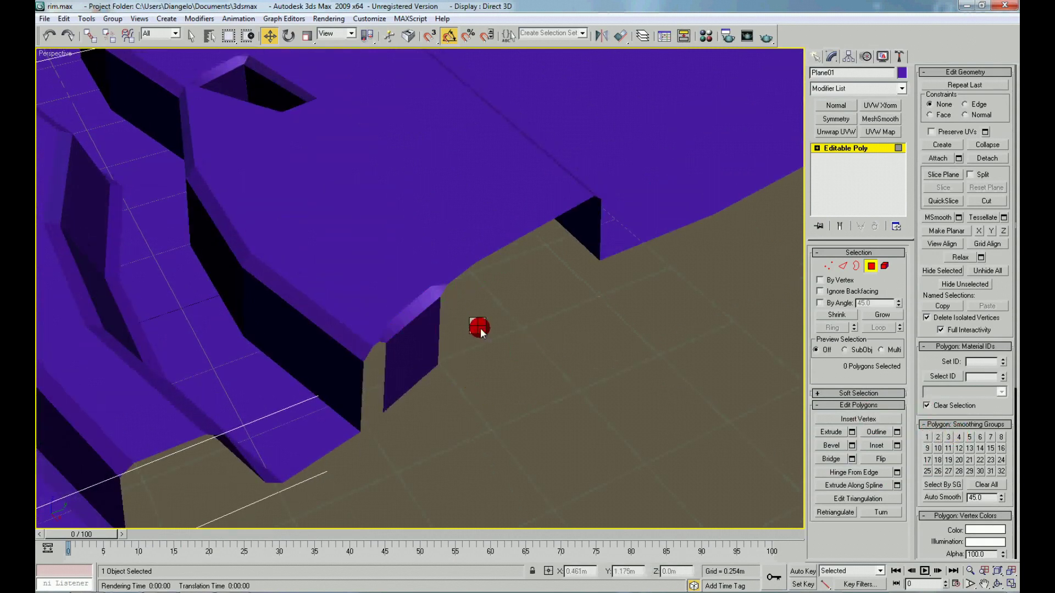
pyautogui.rightClick(480, 328)
pyautogui.click(465, 312)
pyautogui.click(529, 360)
# Orbit to view the whole rim section and select the rim plane
pyautogui.scroll(-5, 505, 385)
pyautogui.moveTo(486, 408)
pyautogui.keyDown('alt'); pyautogui.mouseDown(button='middle')
pyautogui.moveTo(378, 384)
pyautogui.moveTo(386, 371)
pyautogui.moveTo(398, 390)
pyautogui.moveTo(398, 364)
pyautogui.mouseUp(button='middle'); pyautogui.keyUp('alt')
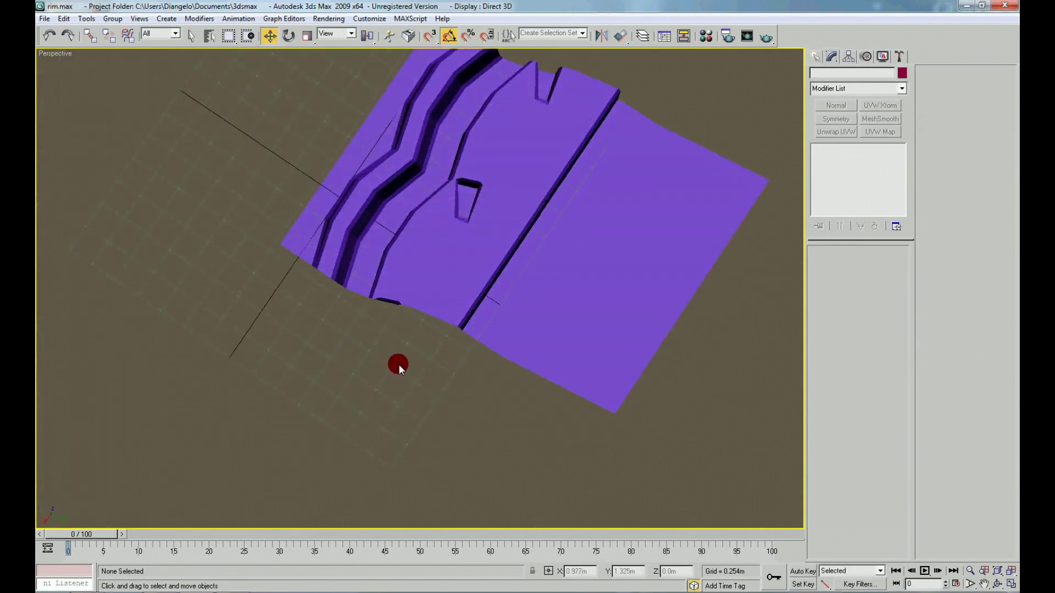
pyautogui.scroll(5, 391, 433)
pyautogui.scroll(3, 493, 335)
pyautogui.click(493, 335)
pyautogui.scroll(-3, 522, 298)
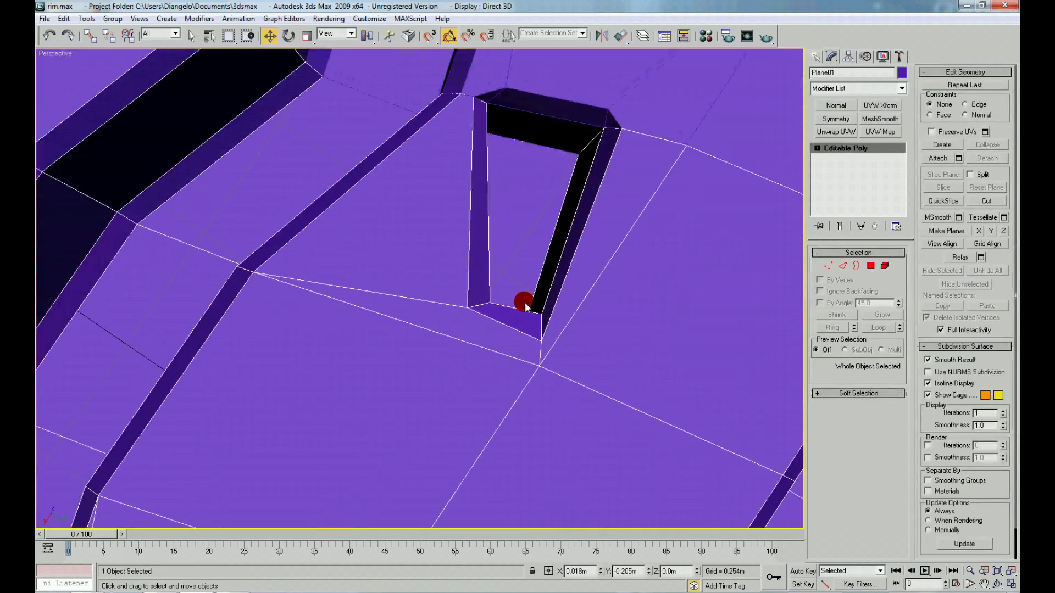
# Inspect the two vertices at the hole's bottom corner, then return the plane to object level
pyautogui.rightClick(521, 302)
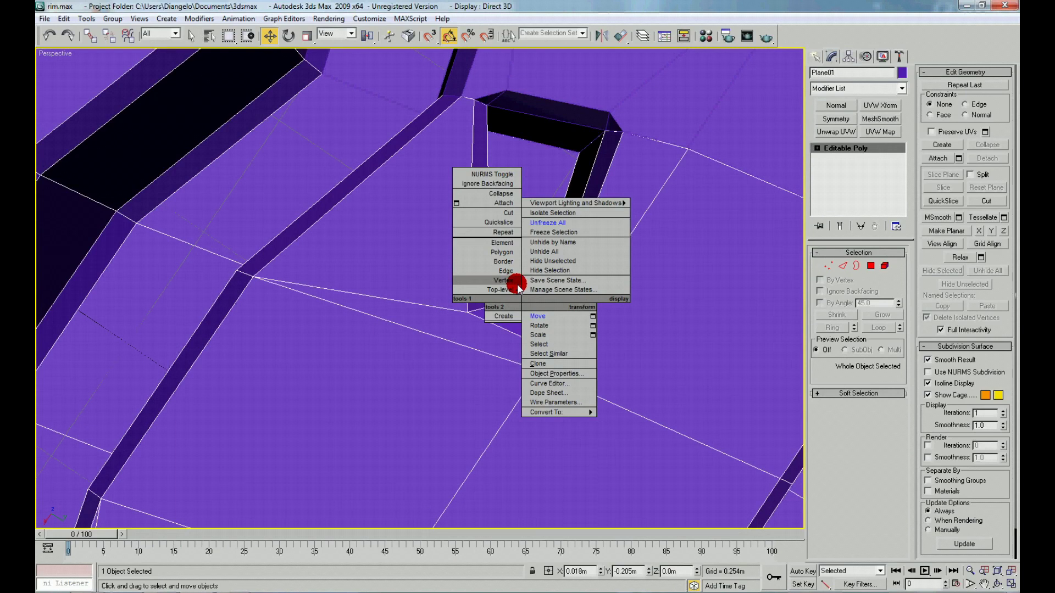
pyautogui.click(516, 282)
pyautogui.keyDown('alt'); pyautogui.moveTo(501, 278); pyautogui.dragTo(377, 306, button='middle'); pyautogui.keyUp('alt')
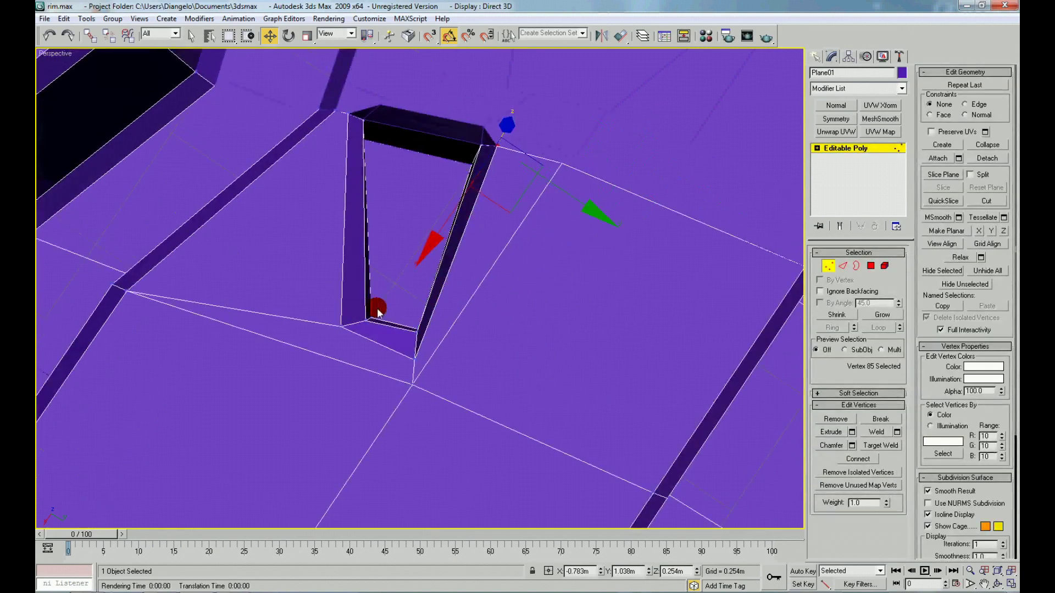
pyautogui.scroll(3, 385, 329)
pyautogui.moveTo(385, 328); pyautogui.dragTo(439, 366)
pyautogui.press('F3')
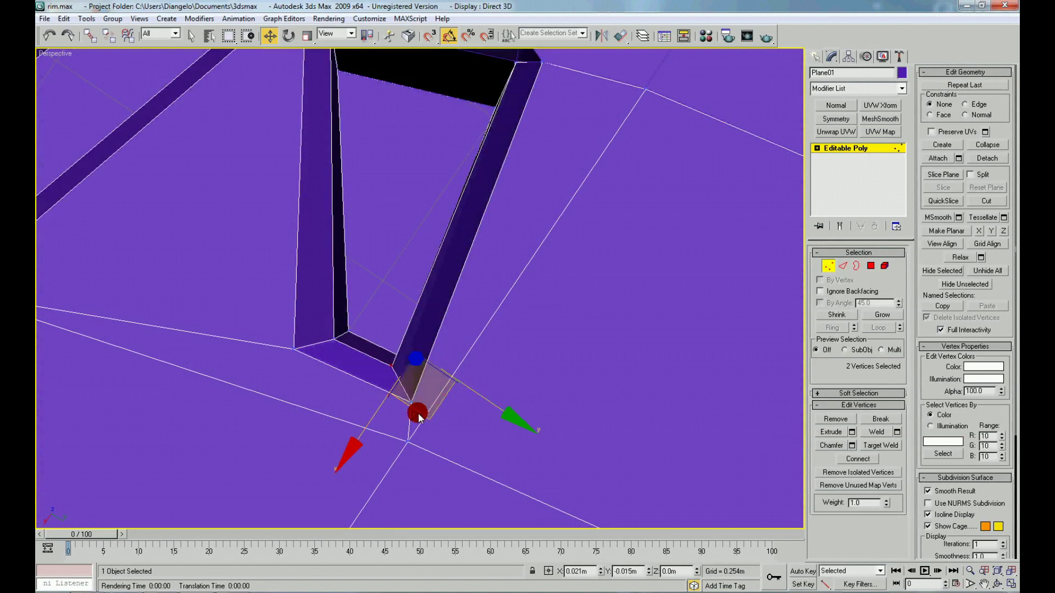
pyautogui.click(277, 400)
pyautogui.scroll(-5, 291, 402)
pyautogui.scroll(-5, 329, 390)
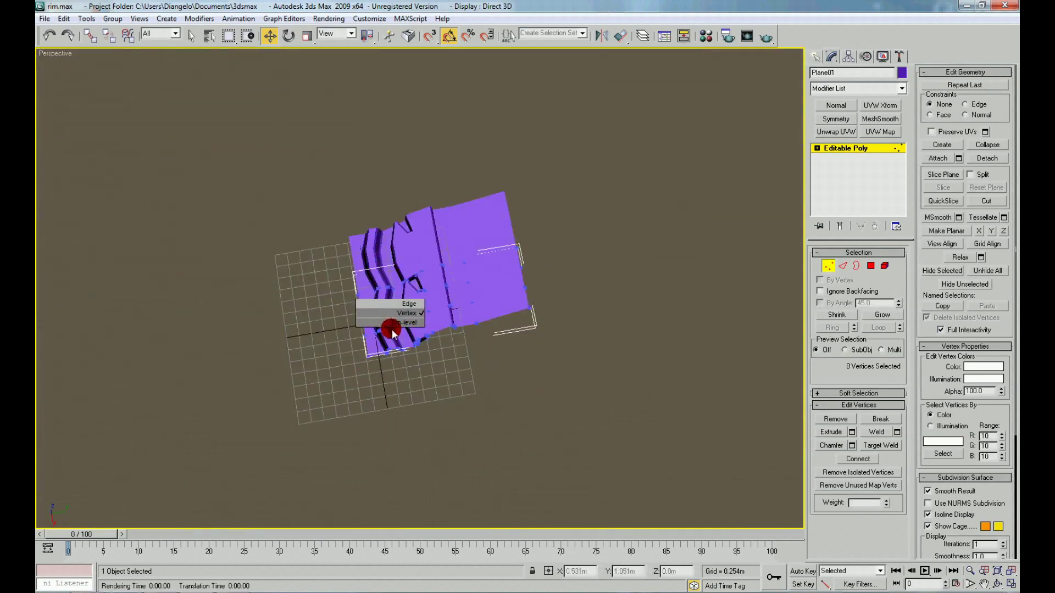
pyautogui.click(392, 328)
pyautogui.click(554, 424)
pyautogui.keyDown('alt'); pyautogui.moveTo(554, 424); pyautogui.dragTo(515, 426, button='middle'); pyautogui.keyUp('alt')
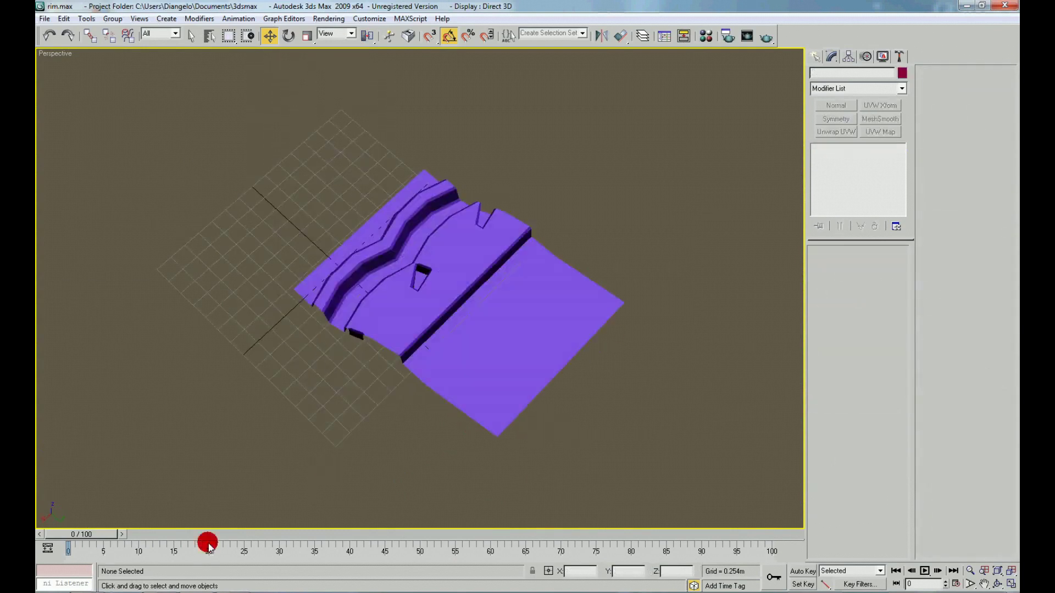
# View the chrome tire rim reference photo in Firefox, then return to the 3ds Max rim model
pyautogui.click(270, 591)
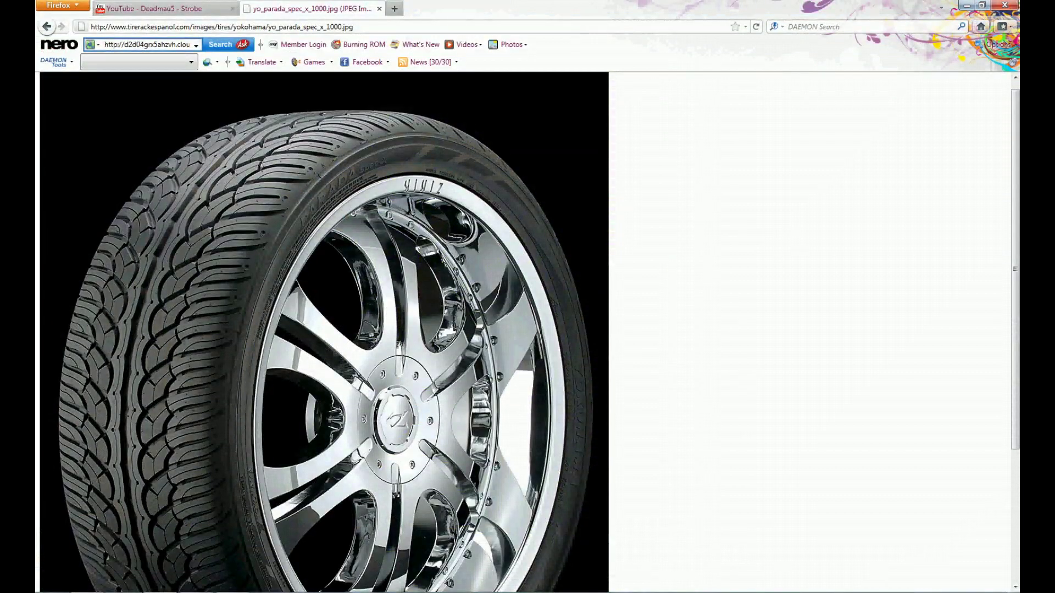
pyautogui.click(269, 590)
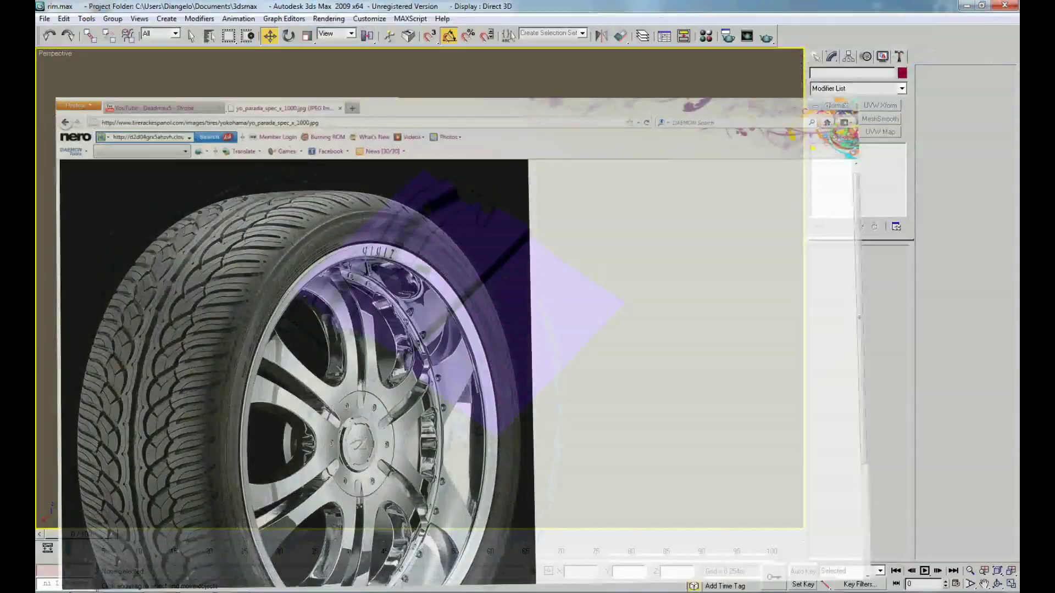
pyautogui.click(269, 590)
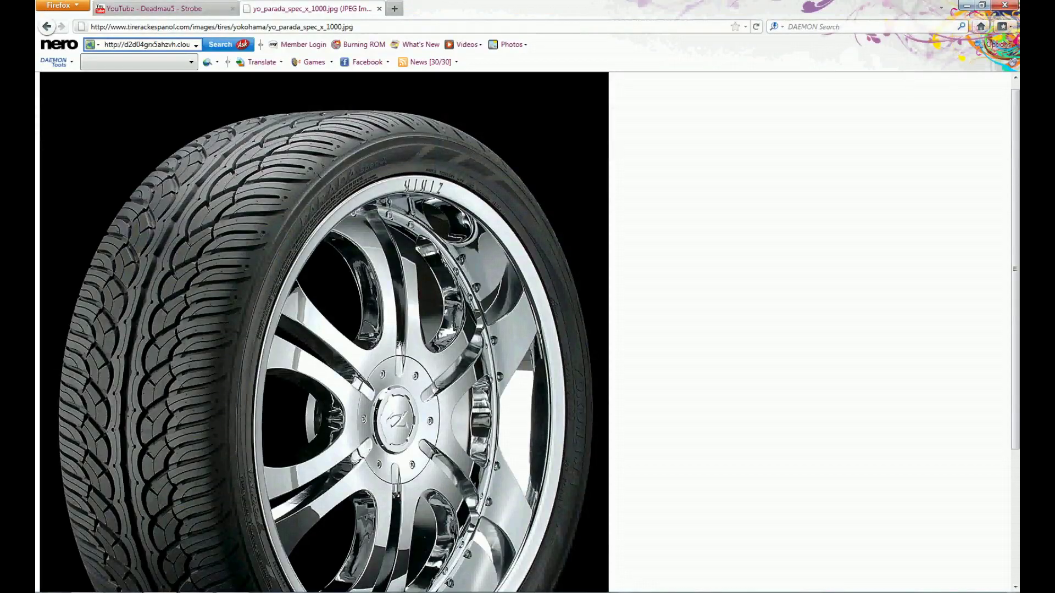
pyautogui.click(269, 590)
pyautogui.click(269, 591)
pyautogui.click(269, 590)
# At Vertex level, shift three ridge vertices down and to the right
pyautogui.click(351, 374)
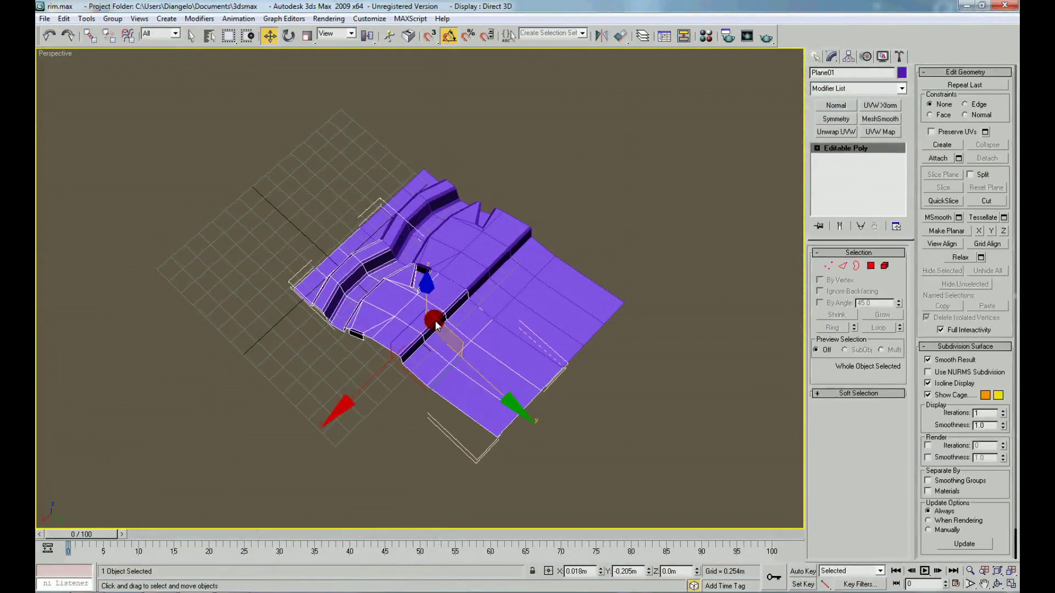
pyautogui.scroll(3, 492, 389)
pyautogui.rightClick(493, 388)
pyautogui.click(459, 336)
pyautogui.moveTo(459, 336)
pyautogui.mouseDown()
pyautogui.moveTo(525, 381)
pyautogui.moveTo(504, 267)
pyautogui.moveTo(606, 365)
pyautogui.mouseUp()
pyautogui.moveTo(348, 372)
pyautogui.mouseDown()
pyautogui.moveTo(439, 472)
pyautogui.moveTo(432, 459)
pyautogui.mouseUp()
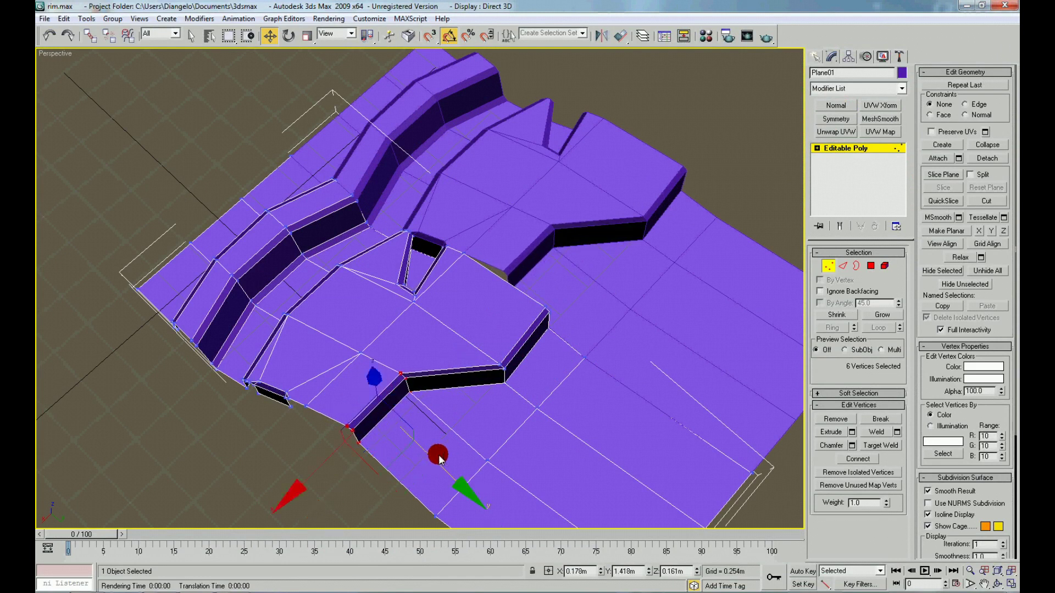
# Slide three vertices at the L-shaped wall's lower end left along Y
pyautogui.keyDown('alt'); pyautogui.moveTo(464, 417); pyautogui.dragTo(475, 474, button='middle'); pyautogui.keyUp('alt')
pyautogui.moveTo(475, 474); pyautogui.dragTo(387, 449)
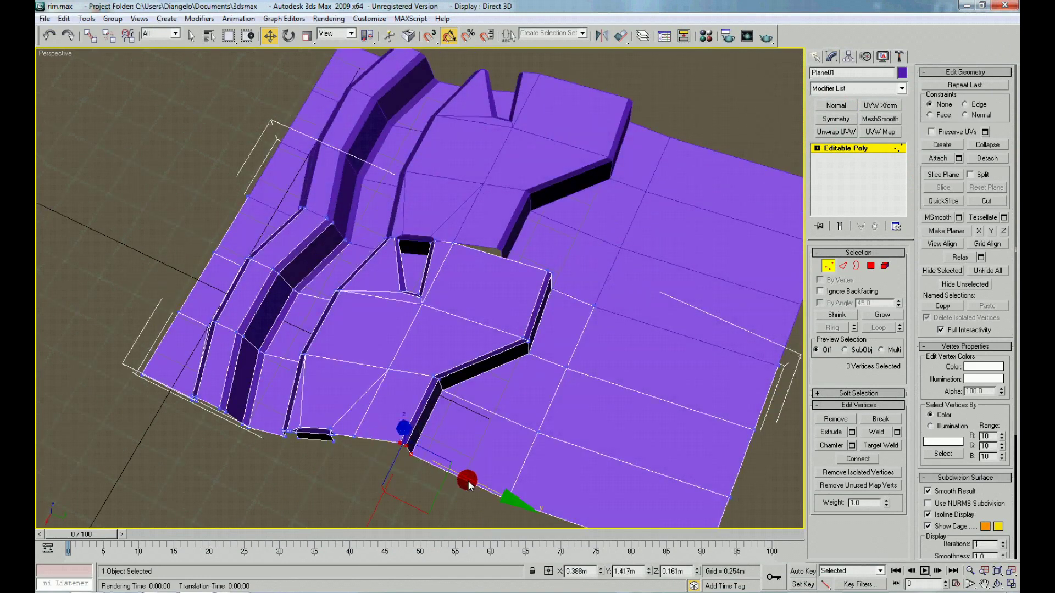
pyautogui.press('F4')
pyautogui.press('F4')
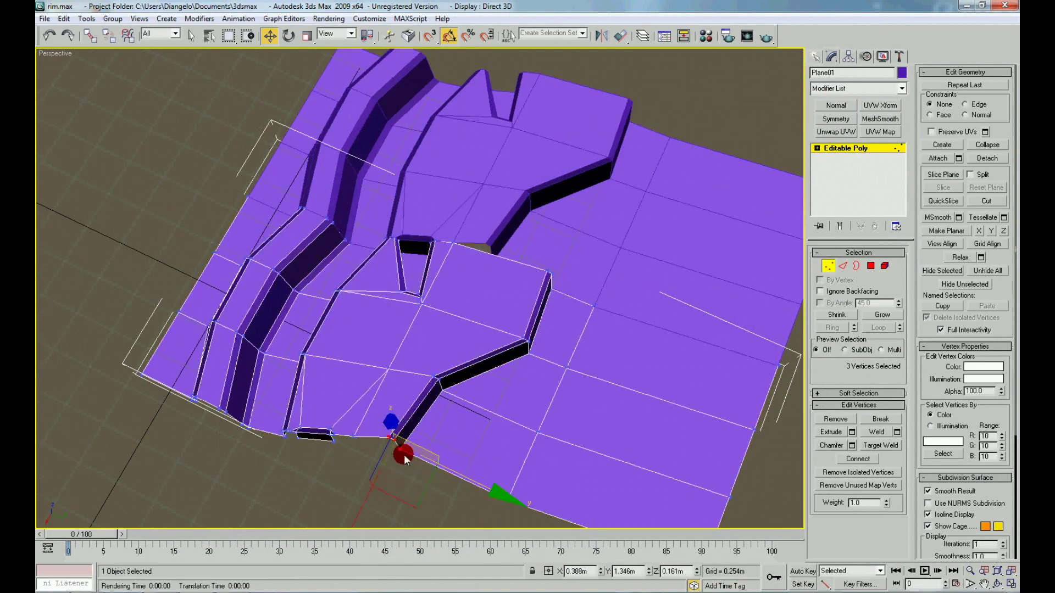
pyautogui.click(453, 406)
pyautogui.scroll(-3, 453, 406)
pyautogui.moveTo(481, 417)
pyautogui.keyDown('alt'); pyautogui.mouseDown(button='middle')
pyautogui.moveTo(410, 401)
pyautogui.moveTo(249, 482)
pyautogui.mouseUp(button='middle'); pyautogui.keyUp('alt')
pyautogui.scroll(-2, 410, 401)
# Compare against the reference photo and nudge three vertices at the wall's end
pyautogui.hotkey('alt', 'Tab')
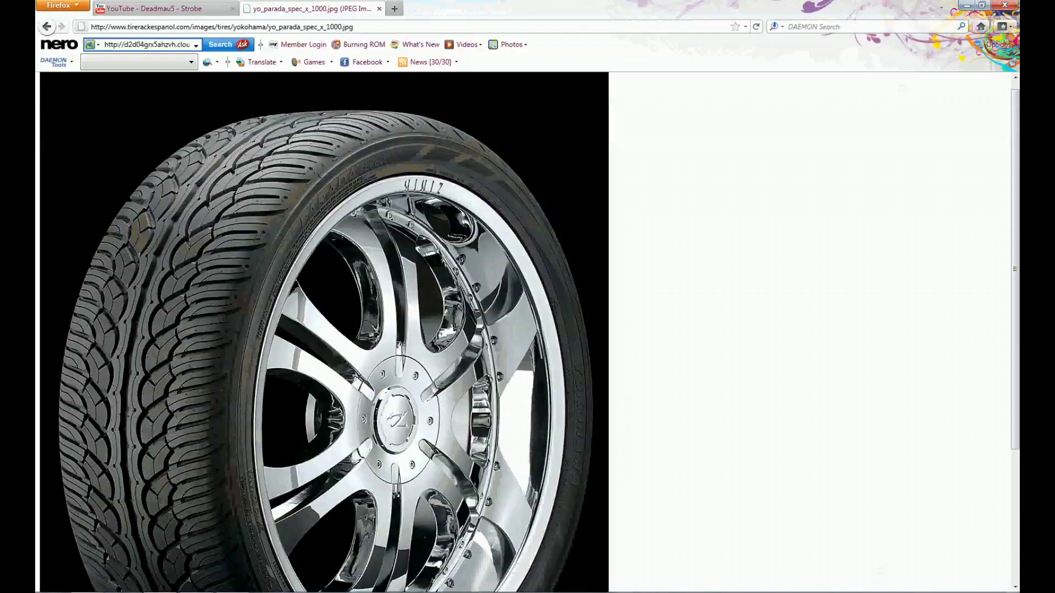
pyautogui.hotkey('alt', 'Tab')
pyautogui.moveTo(555, 292)
pyautogui.keyDown('alt'); pyautogui.mouseDown(button='middle')
pyautogui.moveTo(454, 344)
pyautogui.moveTo(378, 281)
pyautogui.mouseUp(button='middle'); pyautogui.keyUp('alt')
pyautogui.click(398, 285)
pyautogui.moveTo(430, 323); pyautogui.dragTo(454, 313)
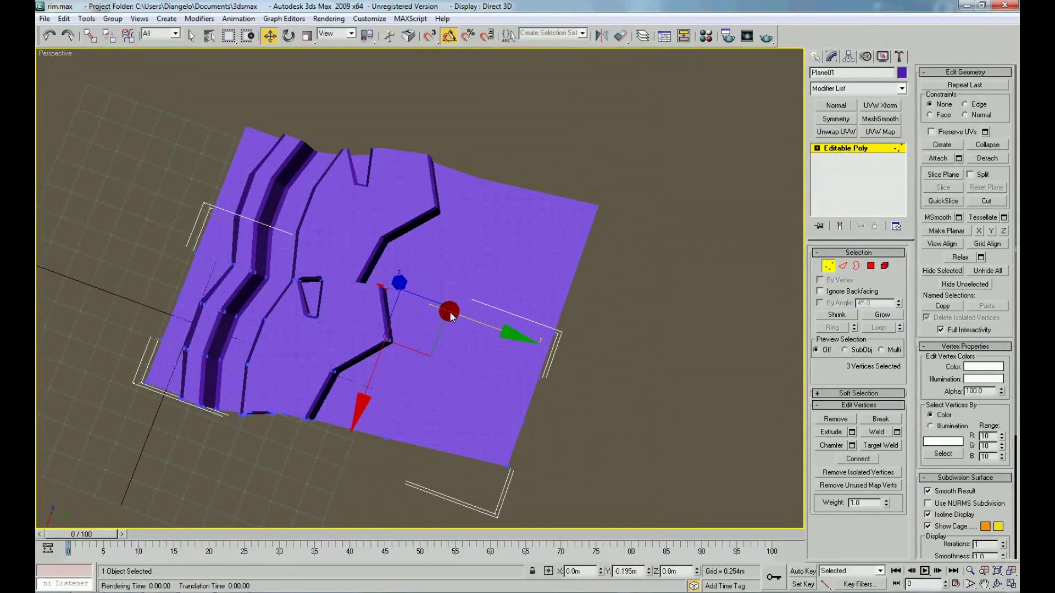
# Connect three wall edges with a new edge running across them
pyautogui.click(449, 311)
pyautogui.scroll(3, 440, 344)
pyautogui.rightClick(373, 337)
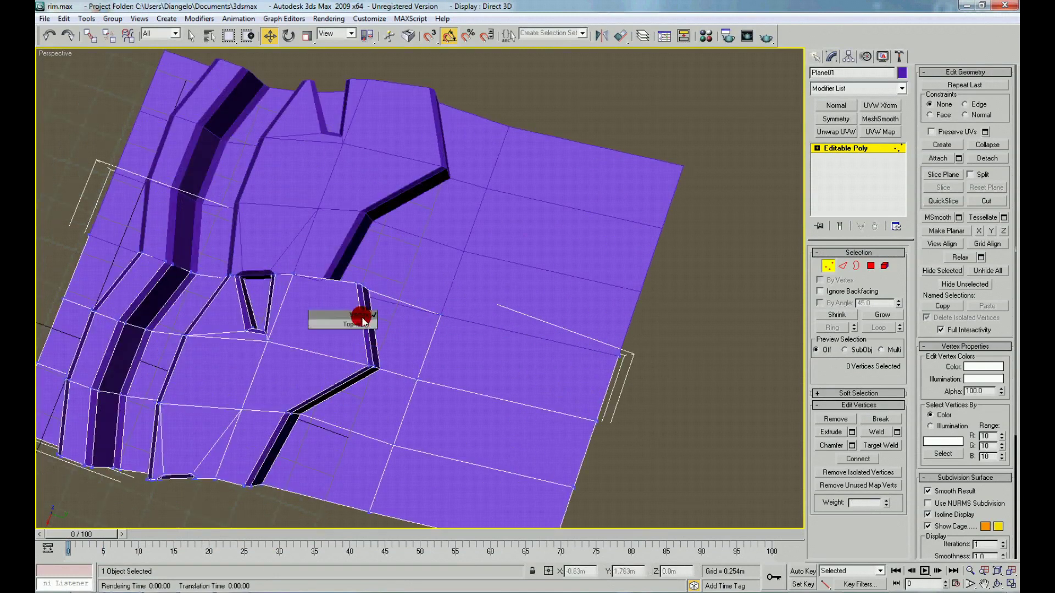
pyautogui.click(371, 314)
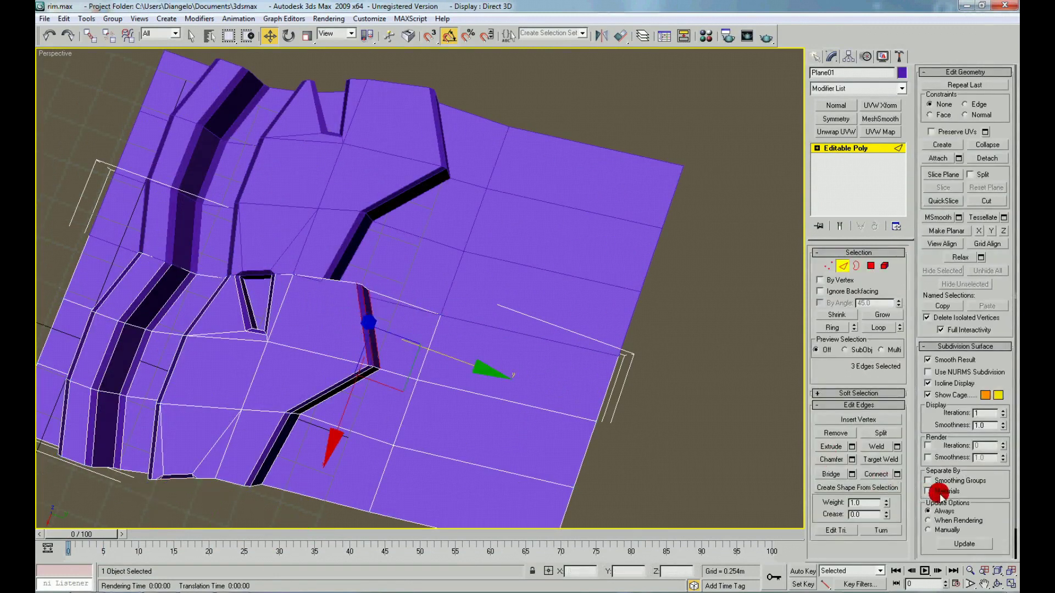
pyautogui.click(896, 474)
pyautogui.click(646, 368)
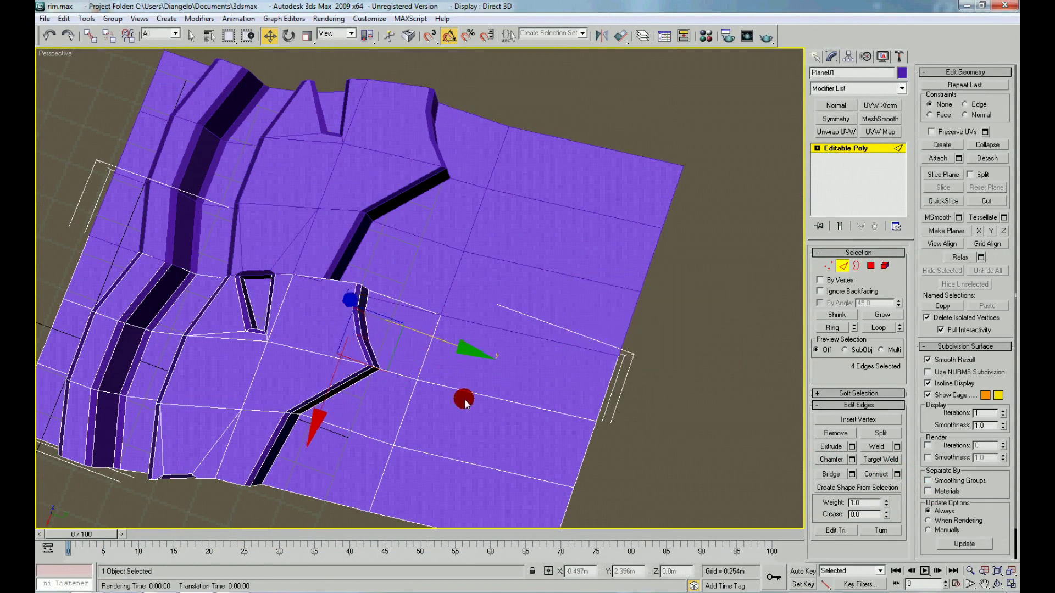
# Join three vertices near the triangular hole with new connecting edges
pyautogui.rightClick(331, 343)
pyautogui.click(323, 325)
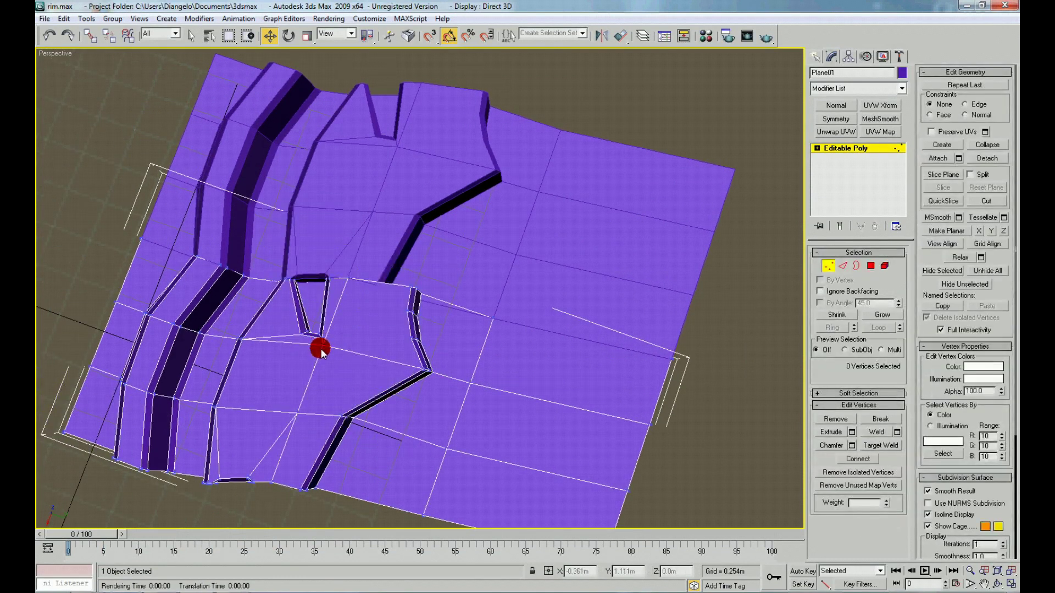
pyautogui.moveTo(411, 348); pyautogui.dragTo(404, 329)
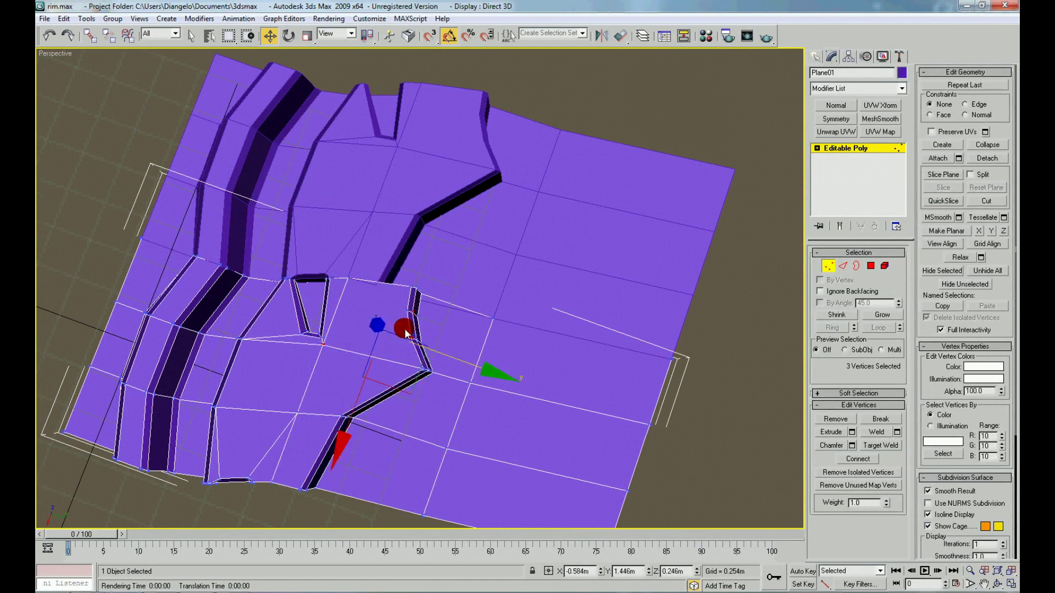
pyautogui.click(857, 458)
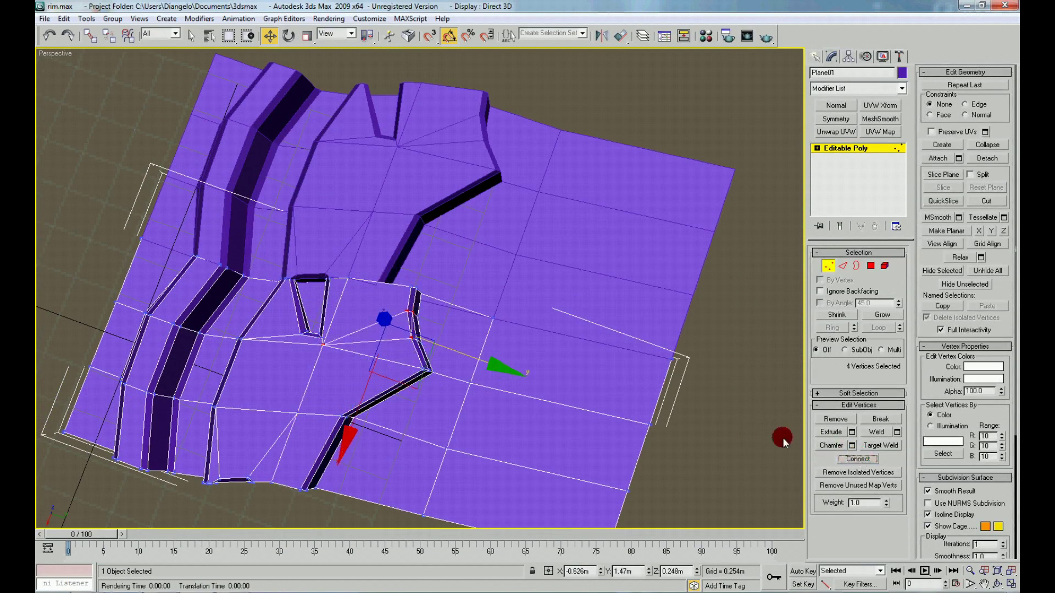
pyautogui.scroll(4, 390, 349)
pyautogui.rightClick(434, 351)
pyautogui.click(410, 313)
pyautogui.click(391, 358)
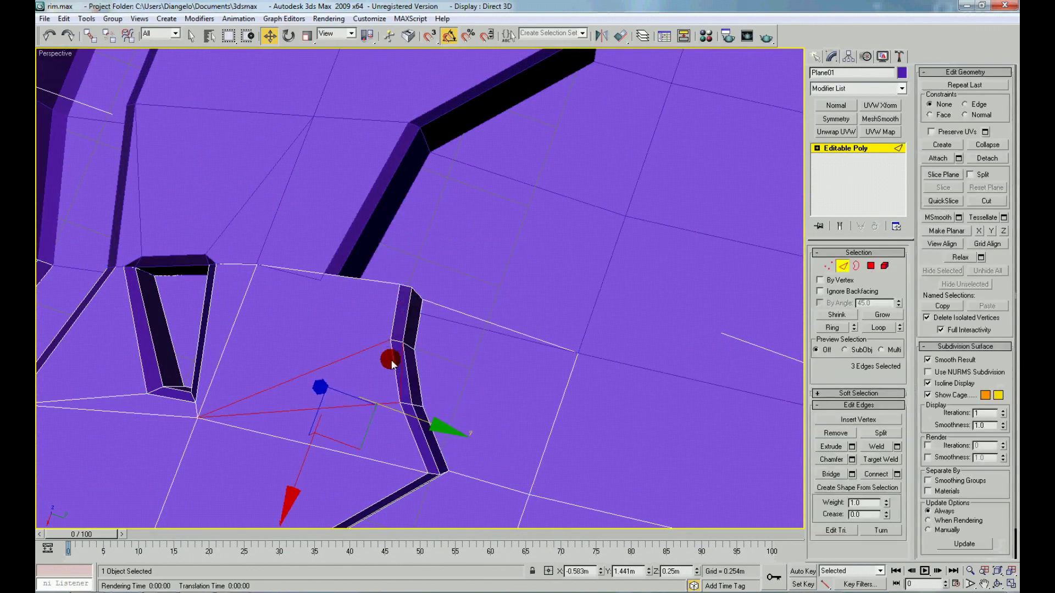
pyautogui.click(462, 370)
# Connect three more vertices at the hole's corner, then check the reference photo
pyautogui.rightClick(435, 350)
pyautogui.click(430, 334)
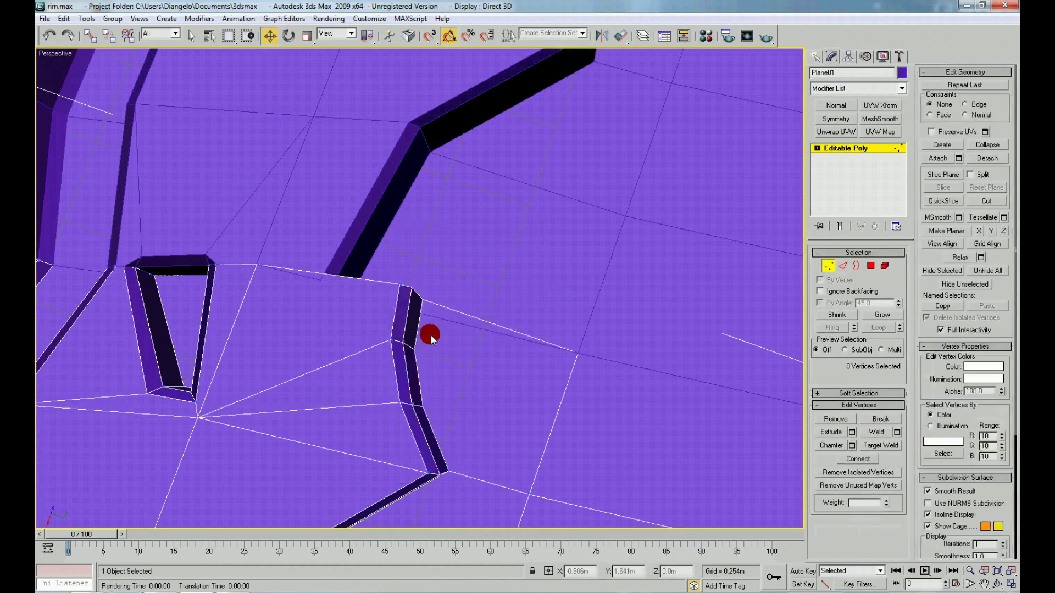
pyautogui.click(412, 358)
pyautogui.keyDown('ctrl'); pyautogui.click(421, 407); pyautogui.keyUp('ctrl')
pyautogui.keyDown('ctrl'); pyautogui.click(578, 354); pyautogui.keyUp('ctrl')
pyautogui.click(855, 459)
pyautogui.click(370, 416)
pyautogui.scroll(-5, 370, 417)
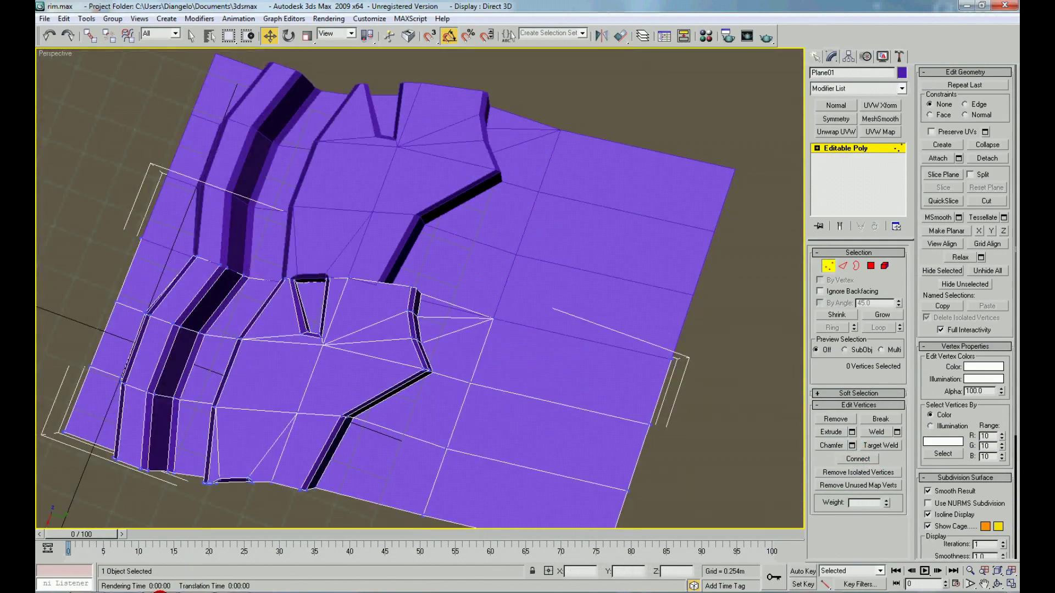
pyautogui.hotkey('alt', 'Tab')
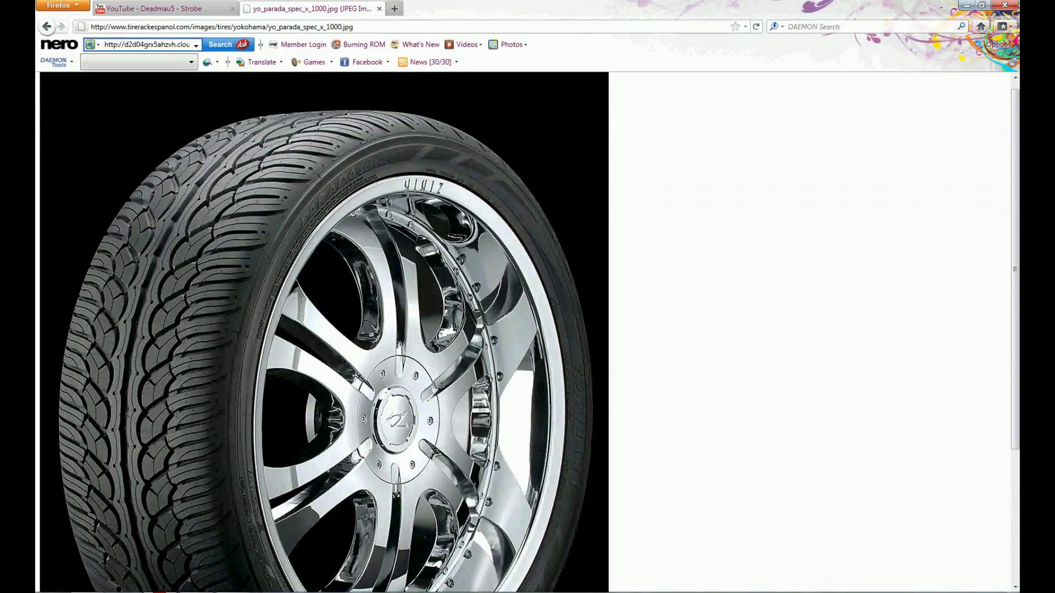
# Select the vertex at the L-shaped wall's lower end and slide it along Y toward the front edge
pyautogui.hotkey('alt', 'Tab')
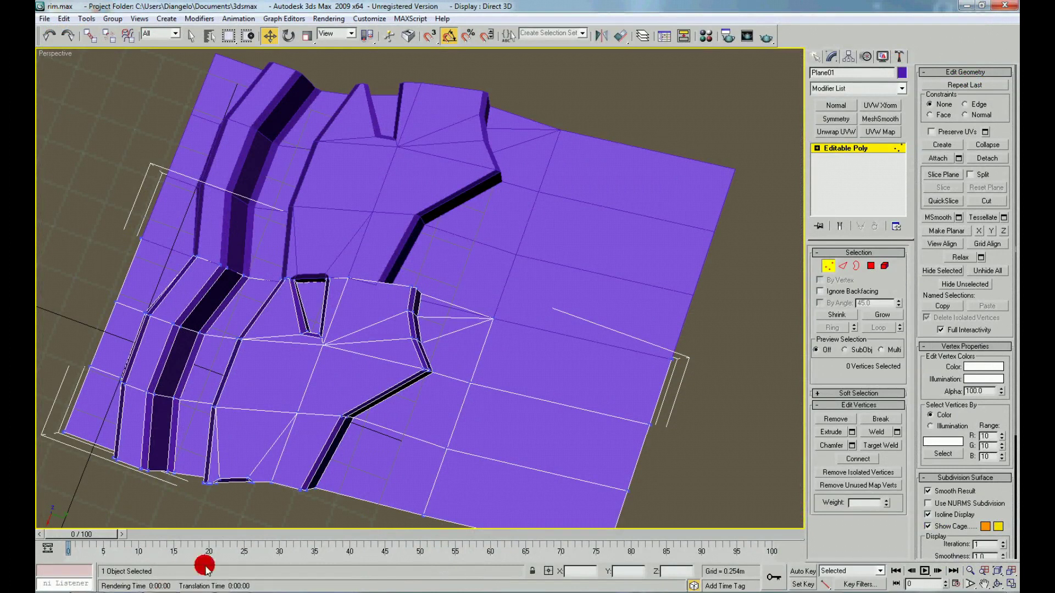
pyautogui.scroll(-10, 440, 436)
pyautogui.moveTo(434, 446)
pyautogui.keyDown('alt'); pyautogui.mouseDown(button='middle')
pyautogui.moveTo(468, 430)
pyautogui.moveTo(412, 476)
pyautogui.mouseUp(button='middle'); pyautogui.keyUp('alt')
pyautogui.scroll(3, 411, 424)
pyautogui.scroll(3, 454, 393)
pyautogui.scroll(3, 371, 332)
pyautogui.moveTo(370, 332)
pyautogui.keyDown('alt'); pyautogui.mouseDown(button='middle')
pyautogui.moveTo(339, 332)
pyautogui.moveTo(379, 376)
pyautogui.moveTo(427, 381)
pyautogui.moveTo(430, 337)
pyautogui.mouseUp(button='middle'); pyautogui.keyUp('alt')
pyautogui.moveTo(351, 391); pyautogui.dragTo(383, 444)
pyautogui.moveTo(383, 444)
pyautogui.keyDown('alt'); pyautogui.mouseDown(button='middle')
pyautogui.moveTo(506, 306)
pyautogui.moveTo(367, 418)
pyautogui.mouseUp(button='middle'); pyautogui.keyUp('alt')
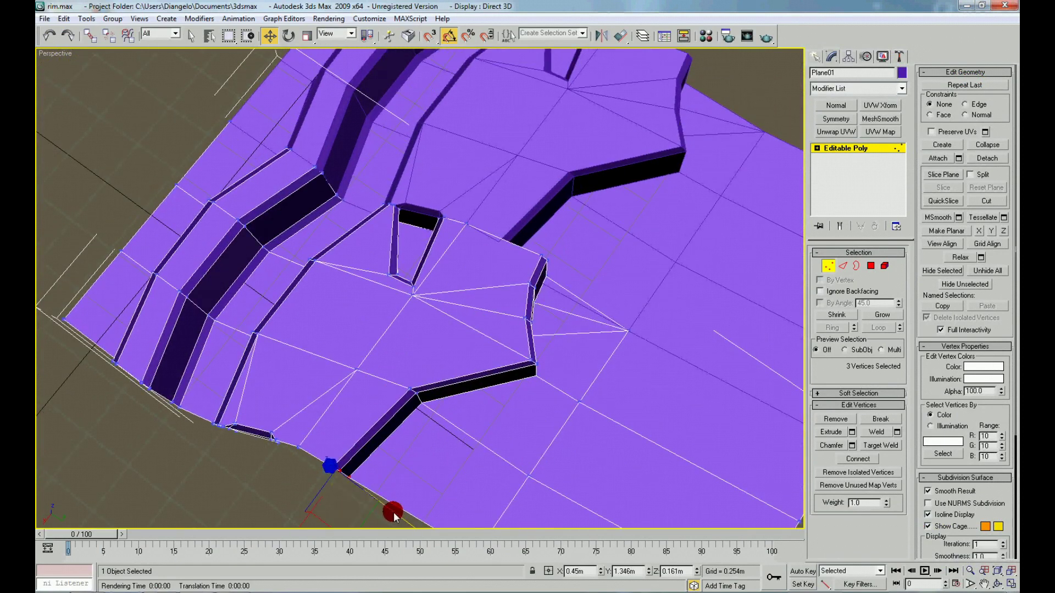
pyautogui.moveTo(394, 512); pyautogui.dragTo(435, 529)
# Orbit, pan and zoom to inspect the shifted vertex past the triangular hole
pyautogui.scroll(-3, 478, 418)
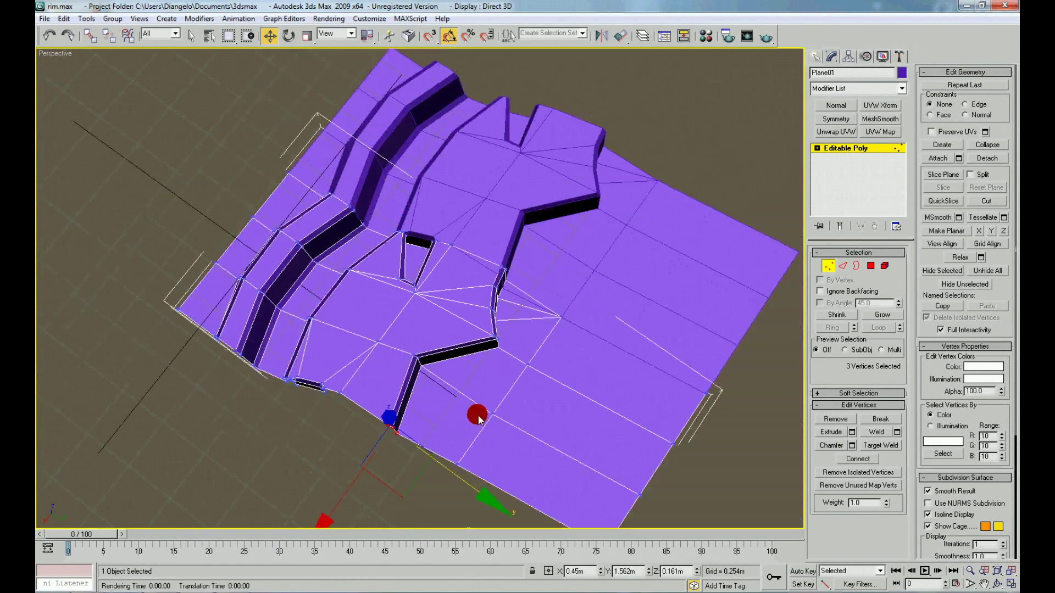
pyautogui.scroll(-2, 483, 421)
pyautogui.scroll(5, 400, 334)
pyautogui.scroll(1, 435, 385)
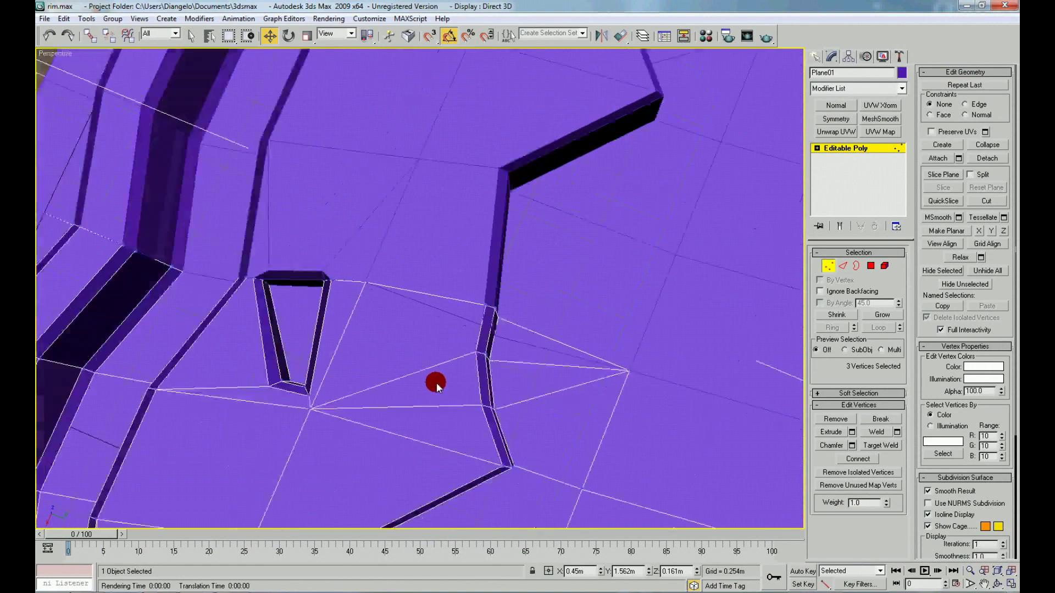
pyautogui.keyDown('alt'); pyautogui.moveTo(437, 387); pyautogui.dragTo(418, 367, button='middle'); pyautogui.keyUp('alt')
pyautogui.moveTo(401, 512)
pyautogui.mouseDown(button='middle')
pyautogui.moveTo(450, 453)
pyautogui.moveTo(415, 395)
pyautogui.moveTo(370, 420)
pyautogui.mouseUp(button='middle')
pyautogui.scroll(-2, 423, 480)
pyautogui.scroll(2, 354, 457)
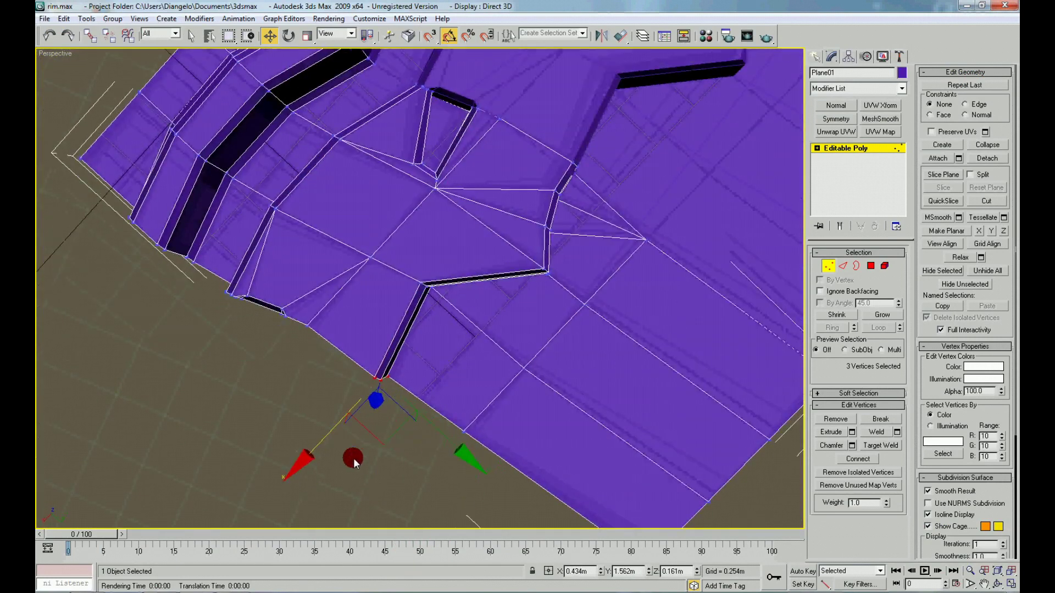
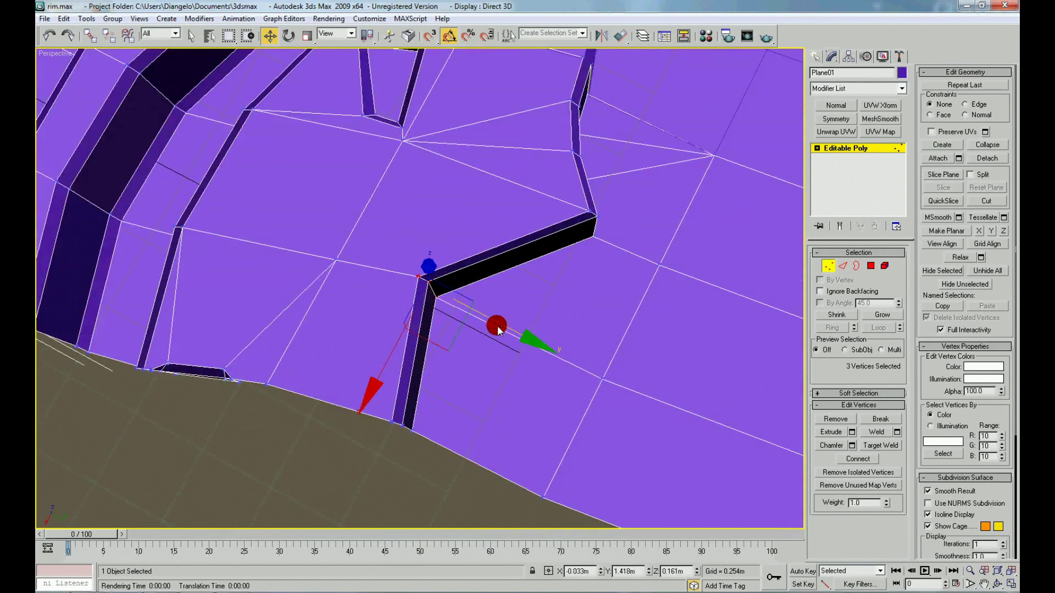
# Pull two vertices down to reshape the upper edge near the notch
pyautogui.click(526, 342)
pyautogui.moveTo(526, 341)
pyautogui.keyDown('alt'); pyautogui.mouseDown(button='middle')
pyautogui.moveTo(243, 473)
pyautogui.moveTo(352, 464)
pyautogui.moveTo(290, 486)
pyautogui.mouseUp(button='middle'); pyautogui.keyUp('alt')
pyautogui.moveTo(414, 291)
pyautogui.mouseDown()
pyautogui.moveTo(471, 393)
pyautogui.moveTo(434, 386)
pyautogui.mouseUp()
pyautogui.click(401, 222)
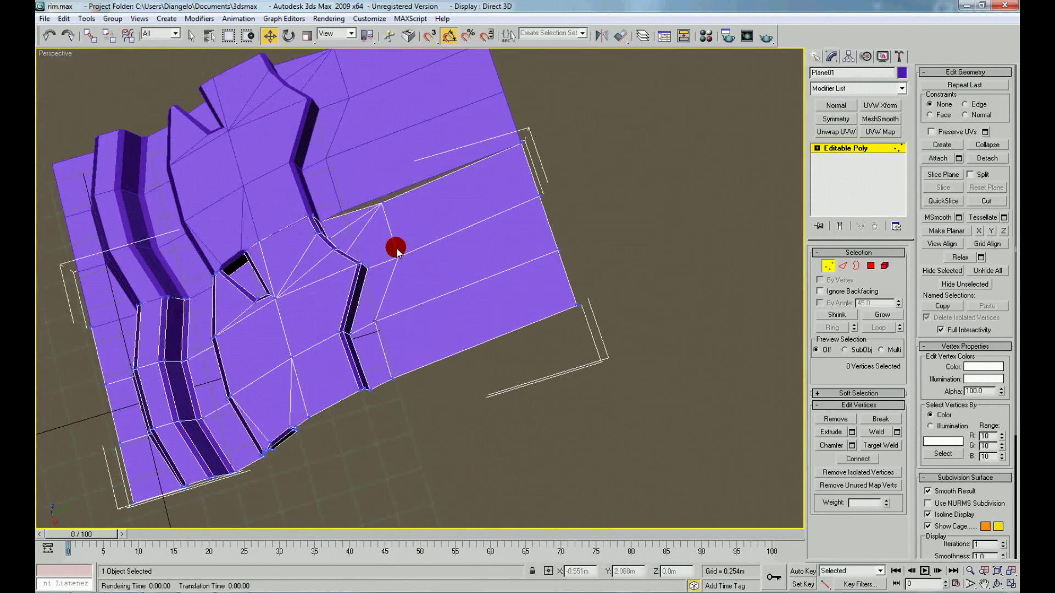
# Select the gap's vertices, start a Cut, and check the tire reference photo
pyautogui.click(396, 249)
pyautogui.click(382, 205)
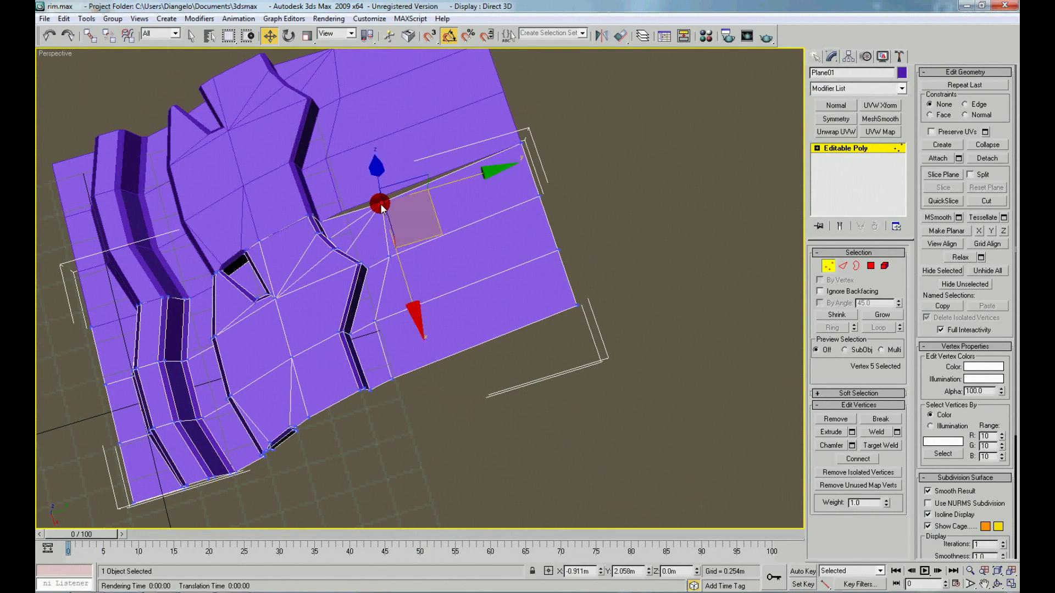
pyautogui.moveTo(497, 242); pyautogui.dragTo(506, 271, button='middle')
pyautogui.click(977, 200)
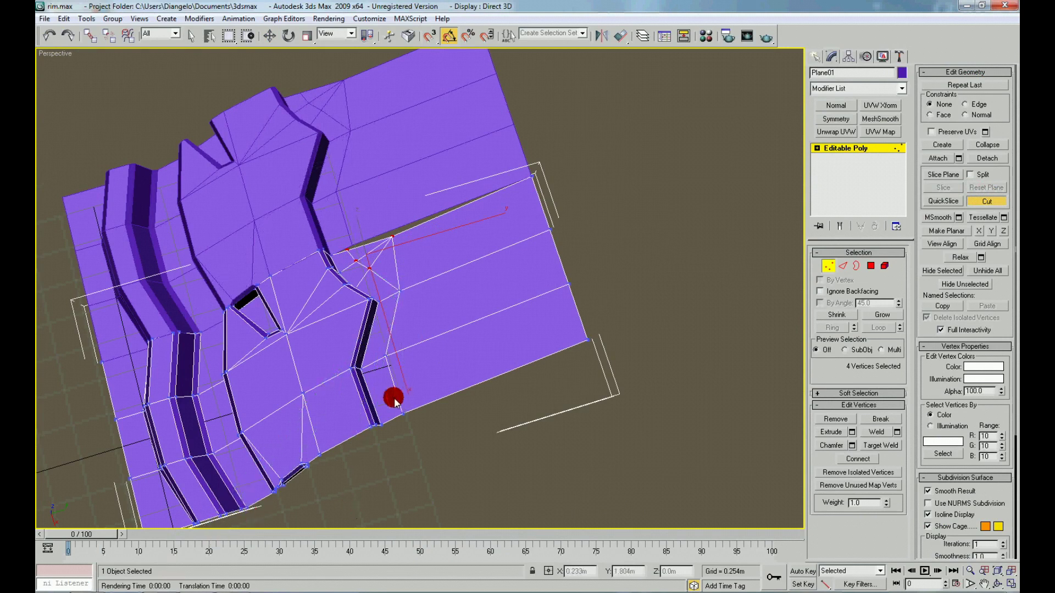
pyautogui.hotkey('alt', 'Tab')
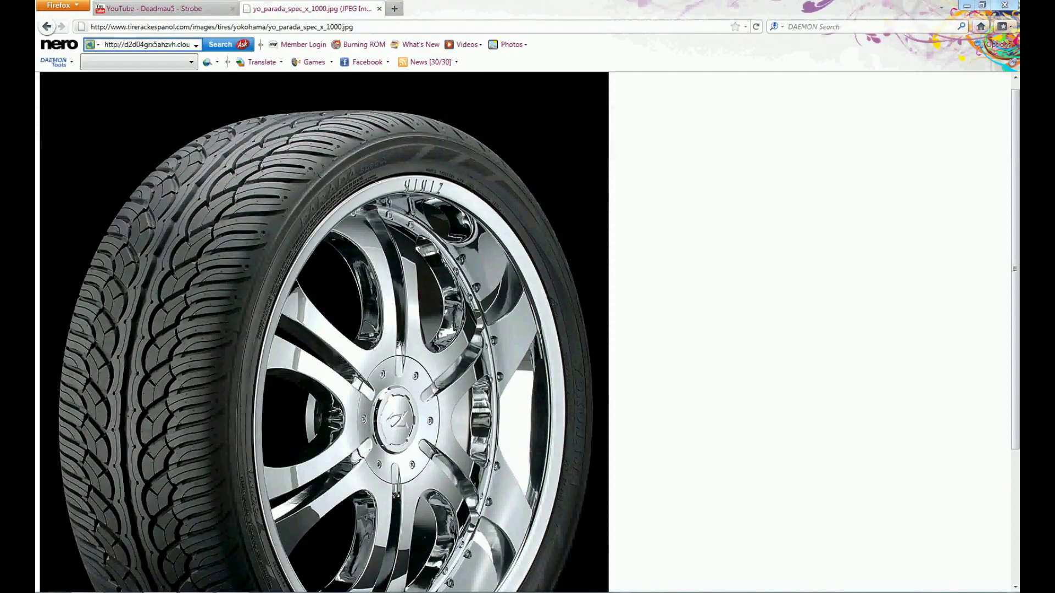
pyautogui.hotkey('alt', 'Tab')
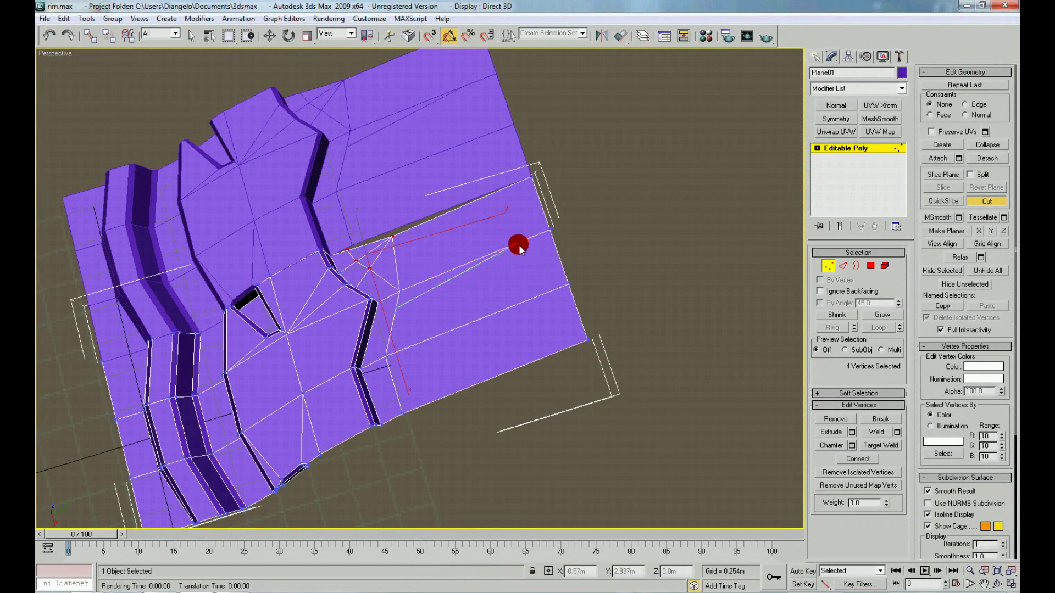
# End the cut and return to Vertex level, picking vertices beside the crack
pyautogui.rightClick(431, 293)
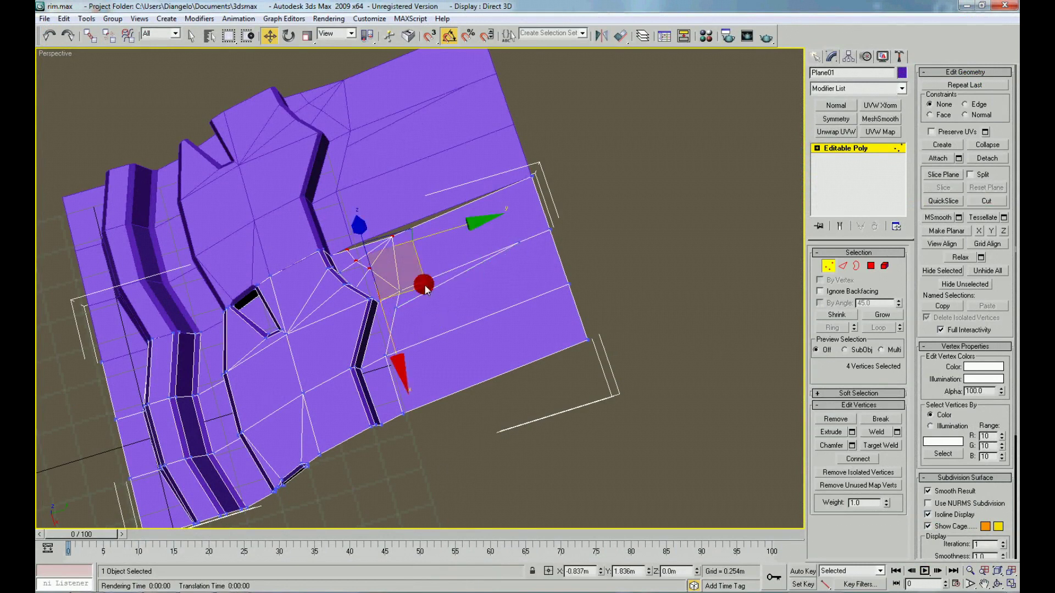
pyautogui.rightClick(450, 311)
pyautogui.click(432, 261)
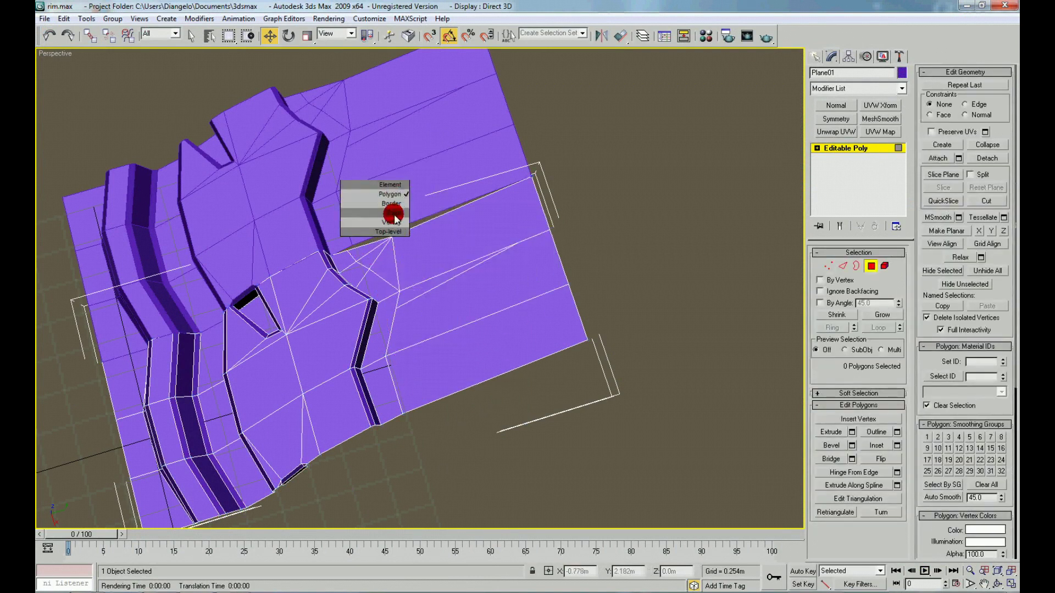
pyautogui.click(384, 215)
pyautogui.click(356, 243)
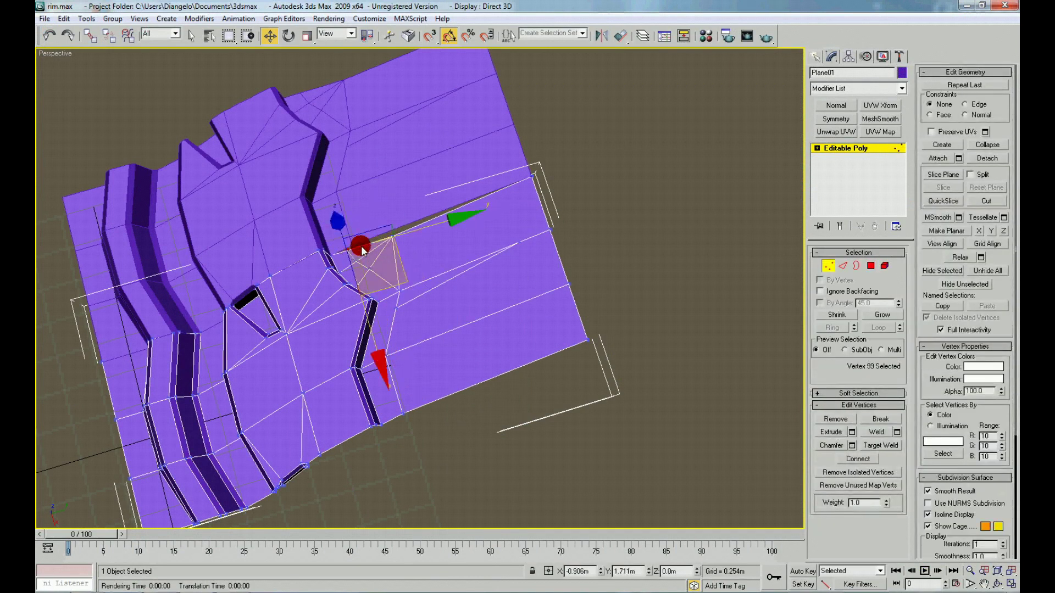
pyautogui.click(400, 407)
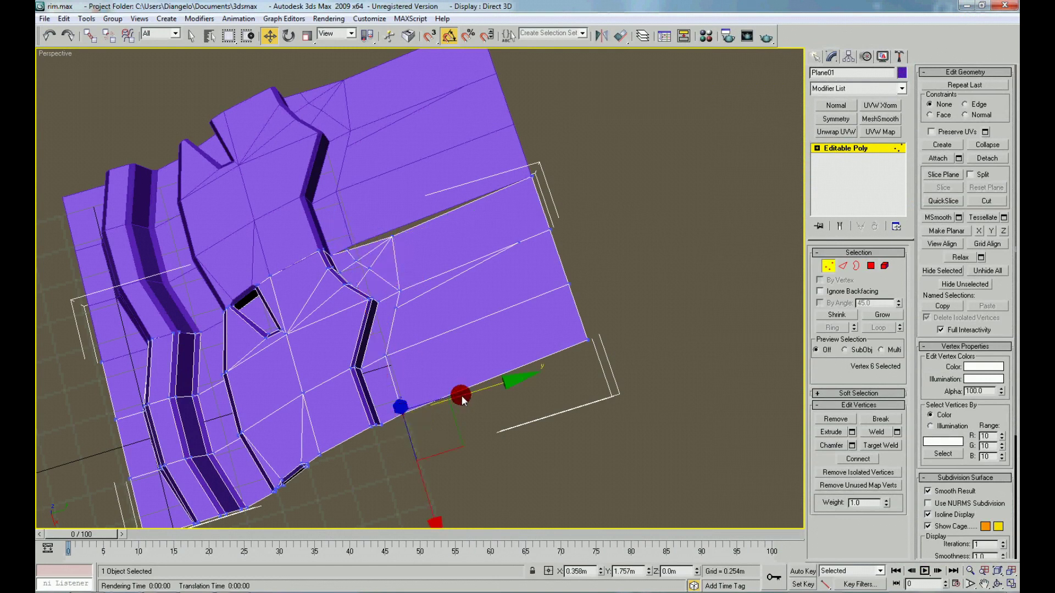
pyautogui.click(359, 231)
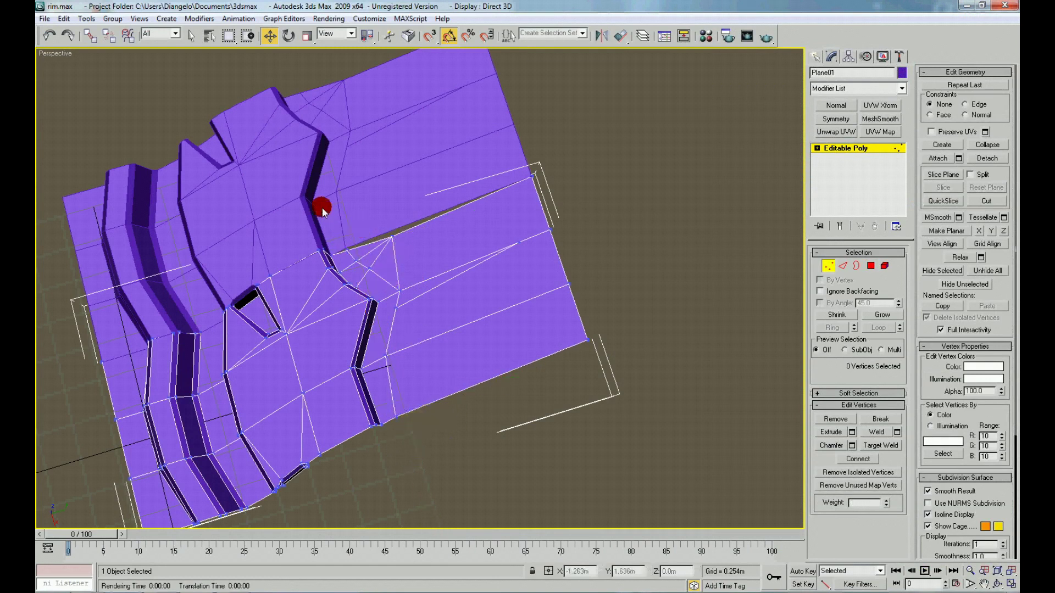
# Move the crack-tip vertex up-right and nudge its neighbour along the crack
pyautogui.scroll(5, 341, 253)
pyautogui.click(297, 299)
pyautogui.moveTo(297, 299); pyautogui.dragTo(291, 290)
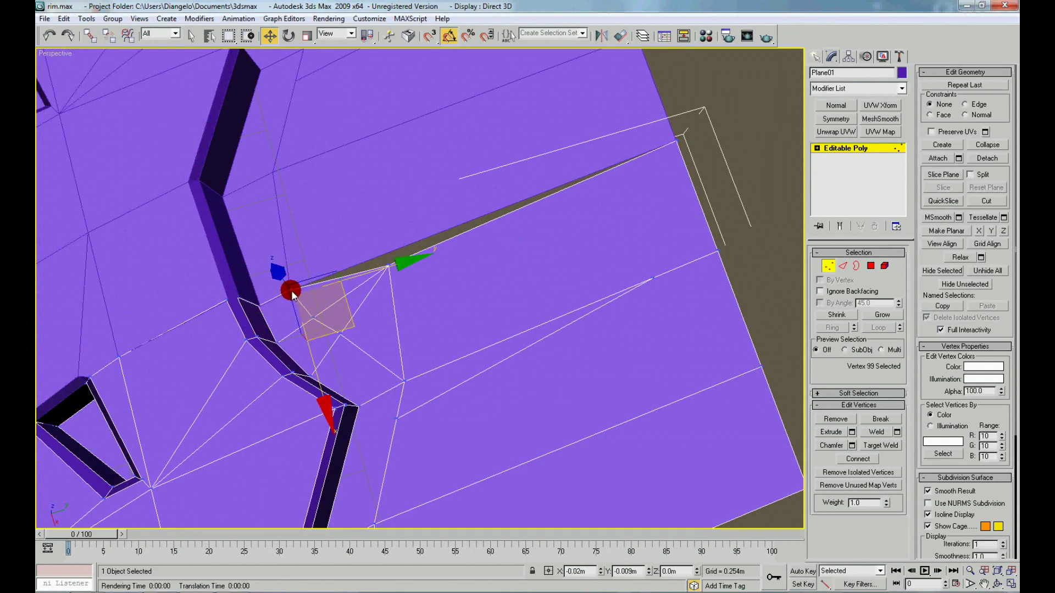
pyautogui.click(355, 256)
pyautogui.click(340, 336)
pyautogui.moveTo(341, 341); pyautogui.dragTo(330, 365)
pyautogui.click(414, 408)
# Shift a vertex near the crack left, then switch to Polygon level and check the reference
pyautogui.moveTo(414, 407); pyautogui.dragTo(401, 343, button='middle')
pyautogui.scroll(-3, 402, 345)
pyautogui.moveTo(377, 301); pyautogui.dragTo(389, 337, button='middle')
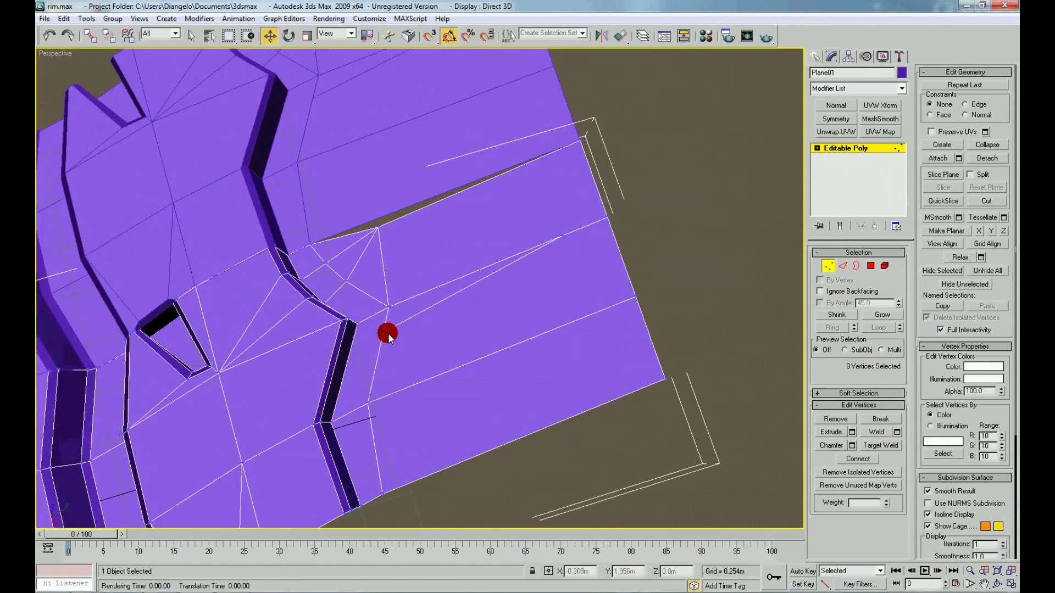
pyautogui.moveTo(389, 330); pyautogui.dragTo(379, 331)
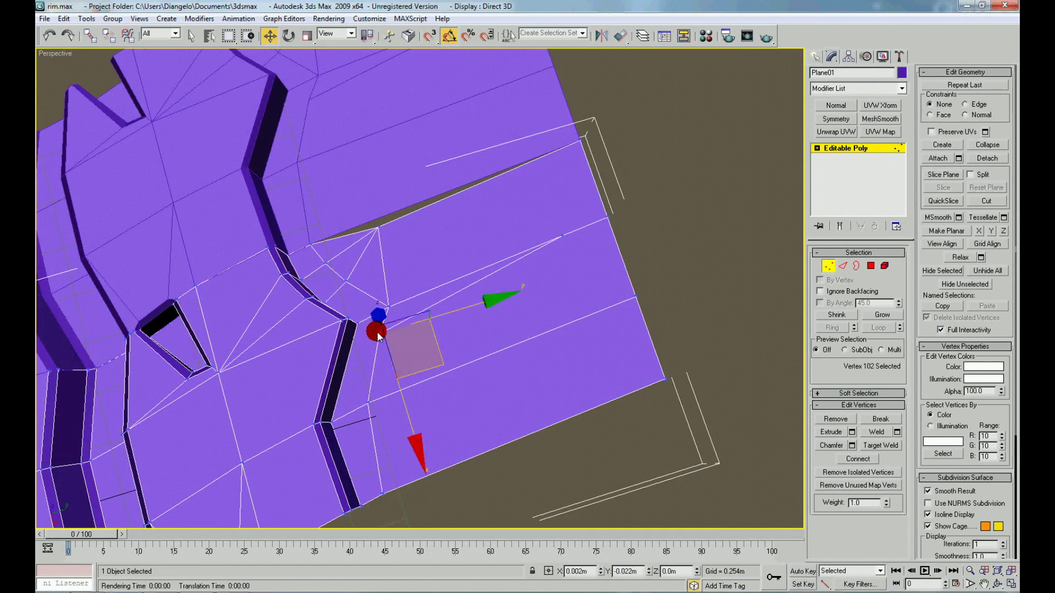
pyautogui.click(391, 301)
pyautogui.rightClick(407, 296)
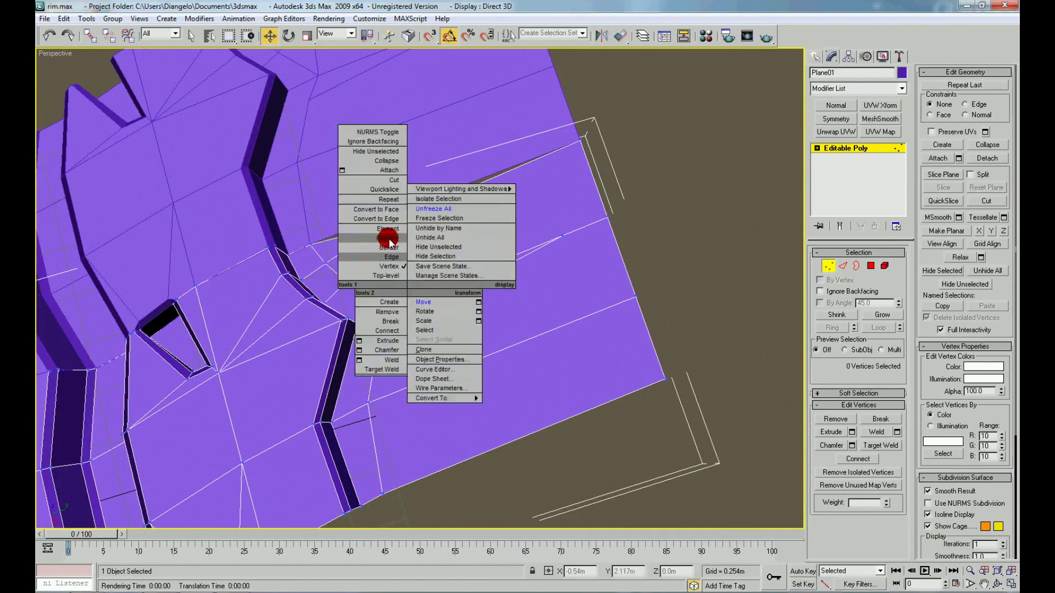
pyautogui.click(387, 236)
pyautogui.hotkey('alt', 'Tab')
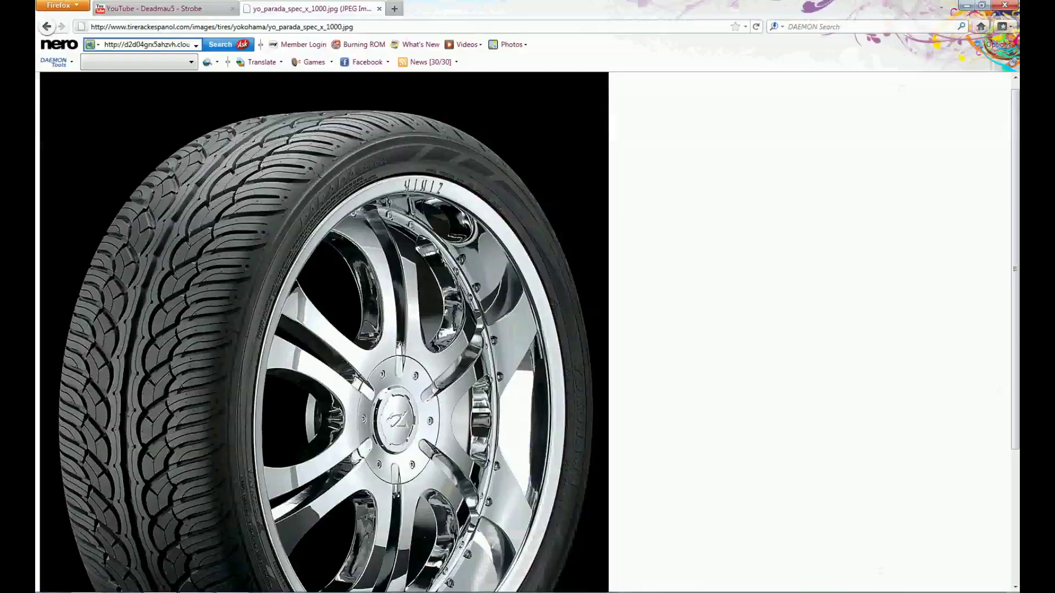
pyautogui.hotkey('alt', 'Tab')
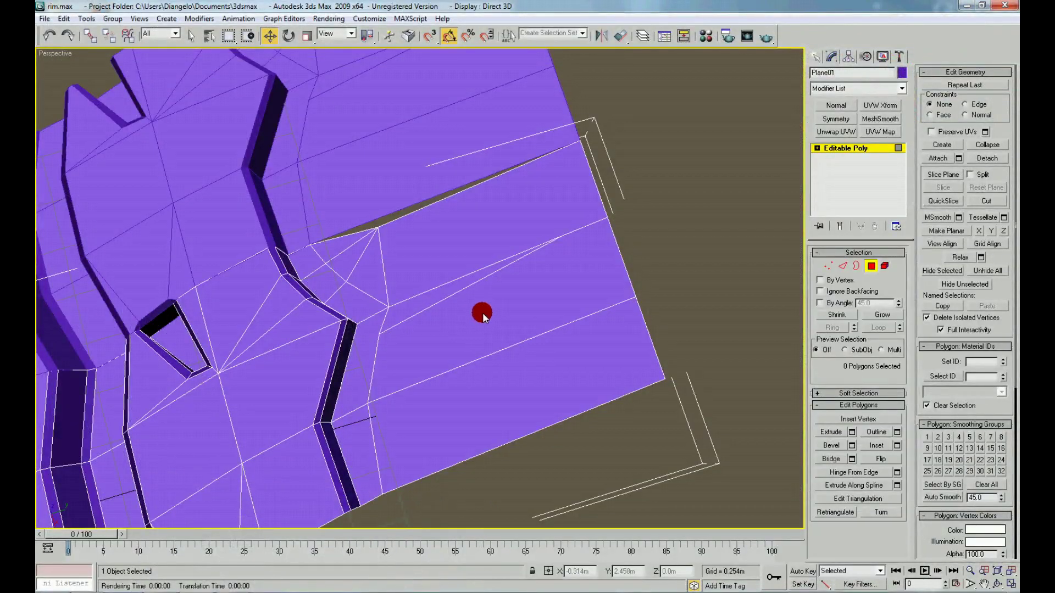
# Target Weld the crack-tip vertex onto its neighbour to close the gap
pyautogui.rightClick(484, 261)
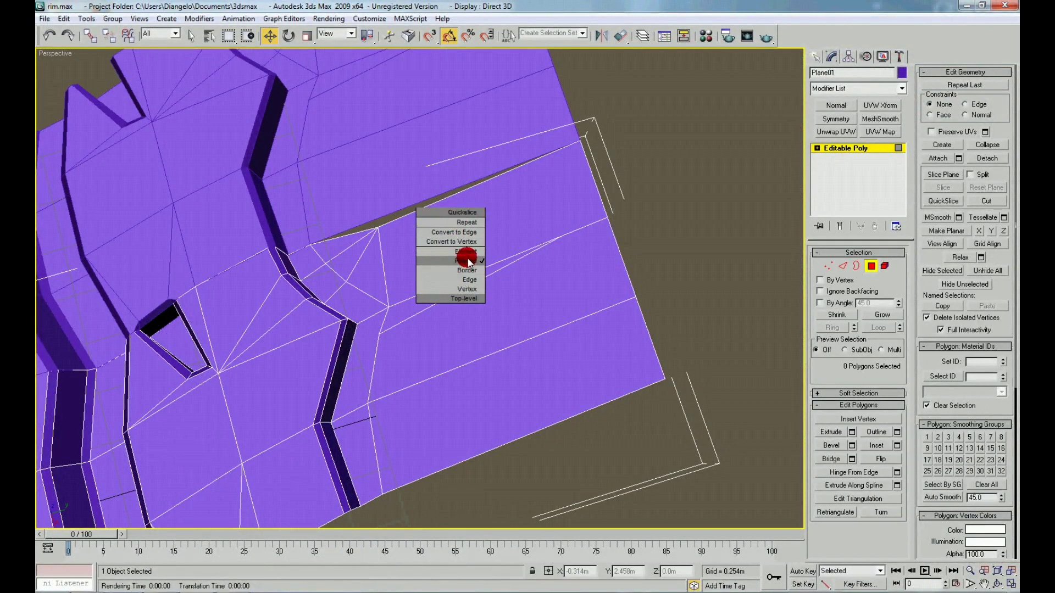
pyautogui.click(465, 261)
pyautogui.click(459, 268)
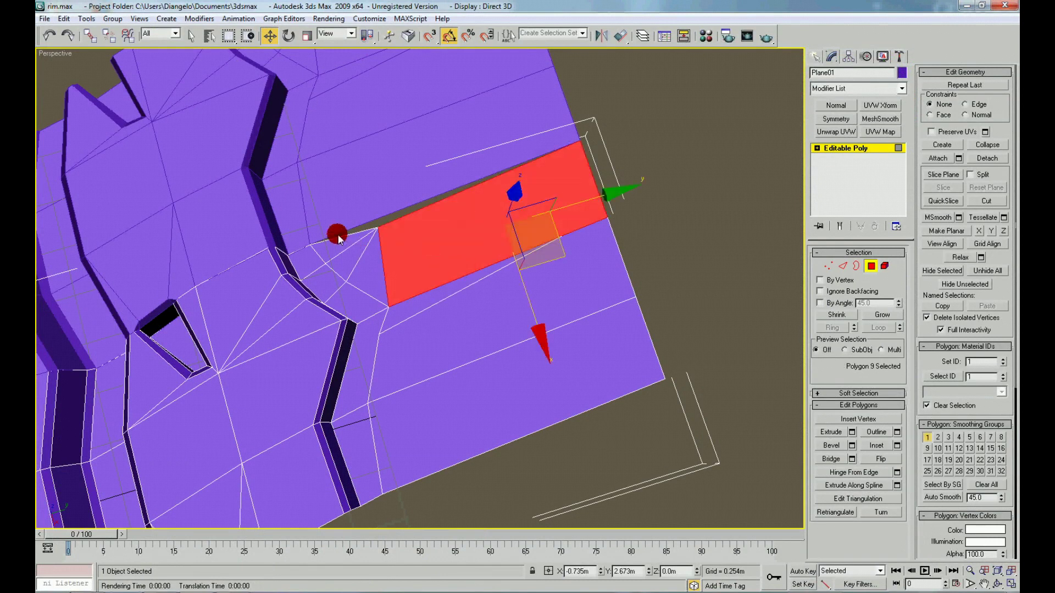
pyautogui.rightClick(400, 265)
pyautogui.click(404, 253)
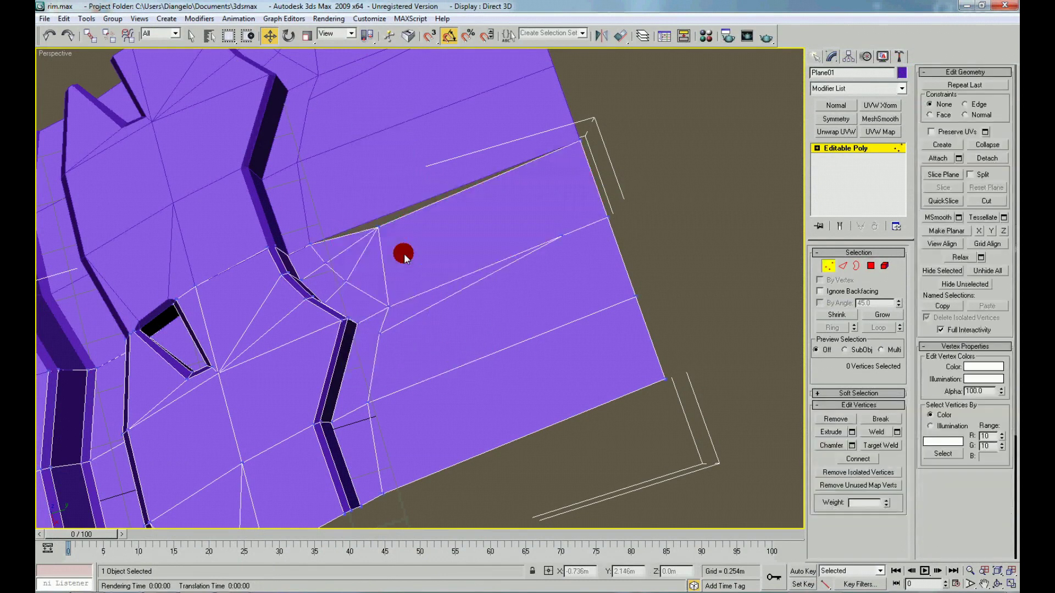
pyautogui.click(882, 445)
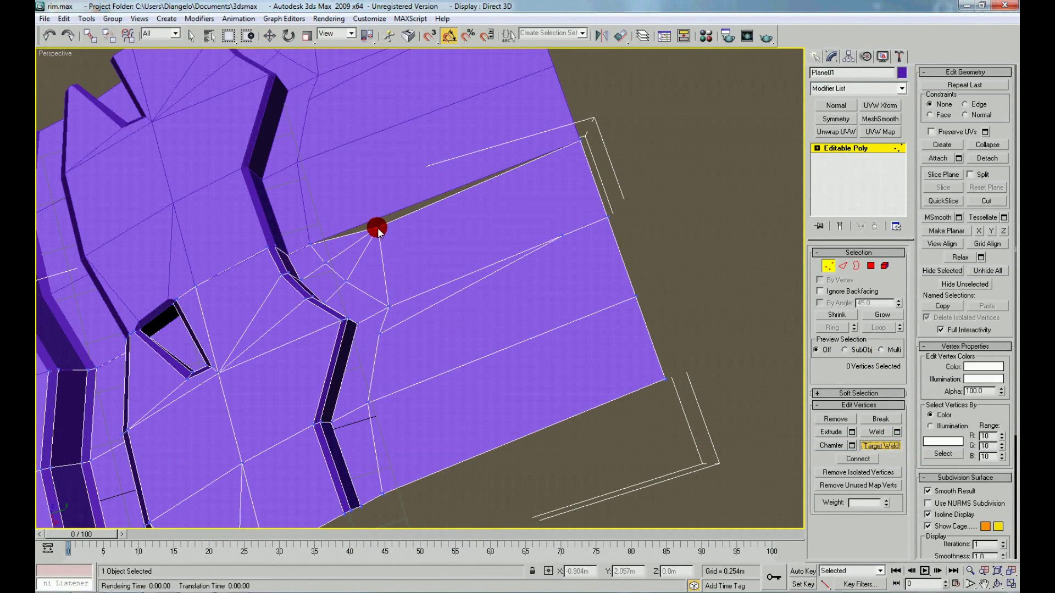
pyautogui.click(311, 244)
pyautogui.rightClick(357, 279)
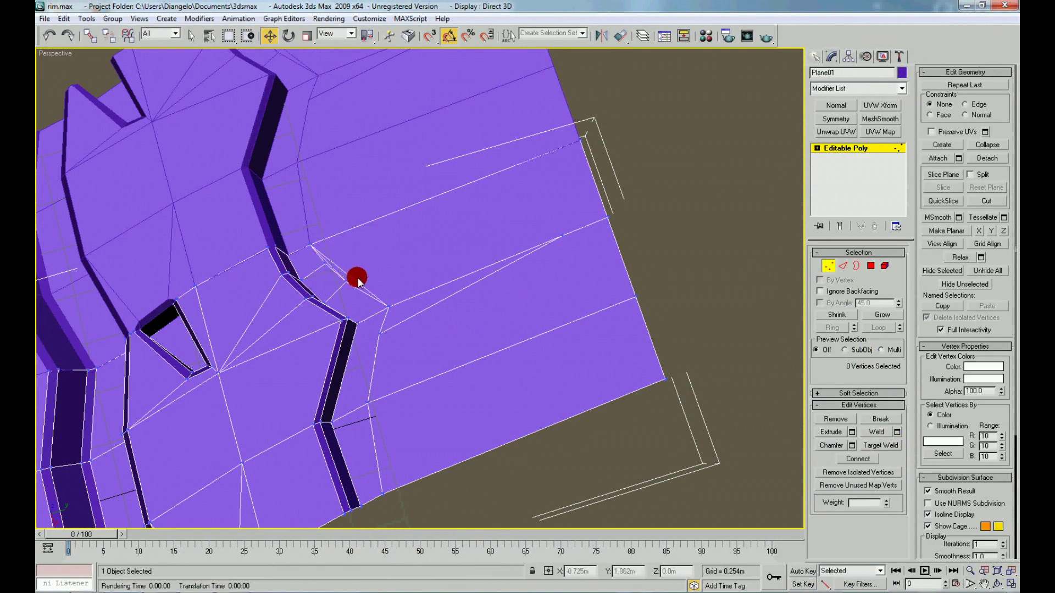
# Cut a new edge from the corner vertex to a vertex near the notch
pyautogui.rightClick(367, 293)
pyautogui.click(346, 262)
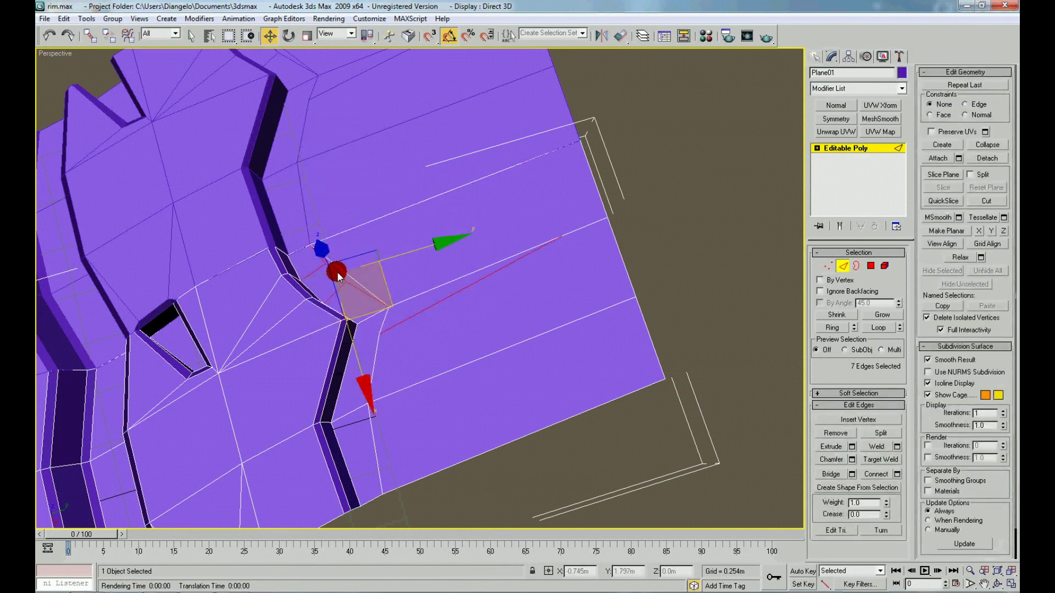
pyautogui.click(394, 278)
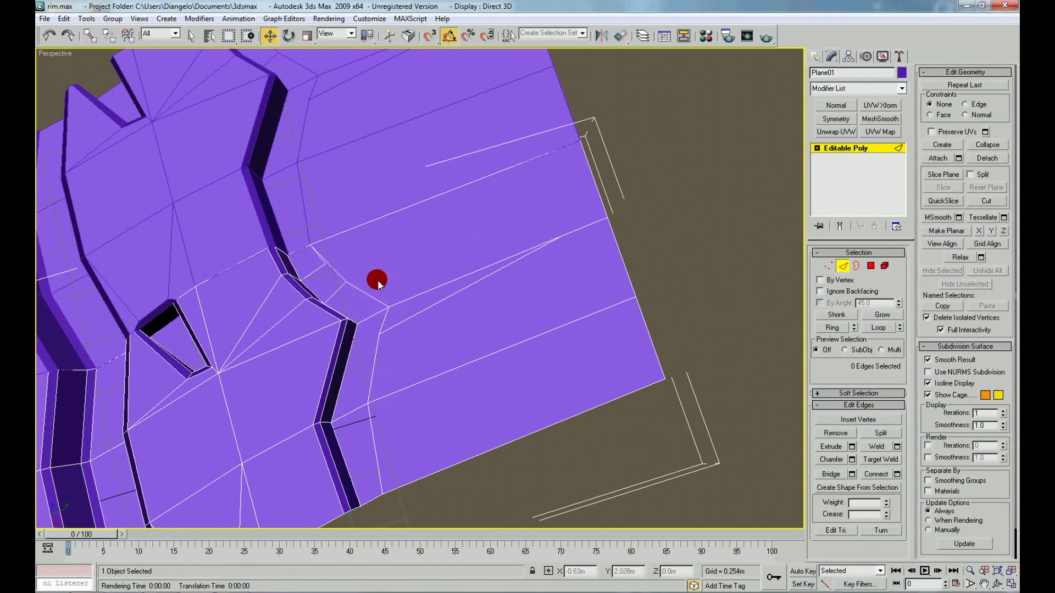
pyautogui.rightClick(354, 275)
pyautogui.click(366, 247)
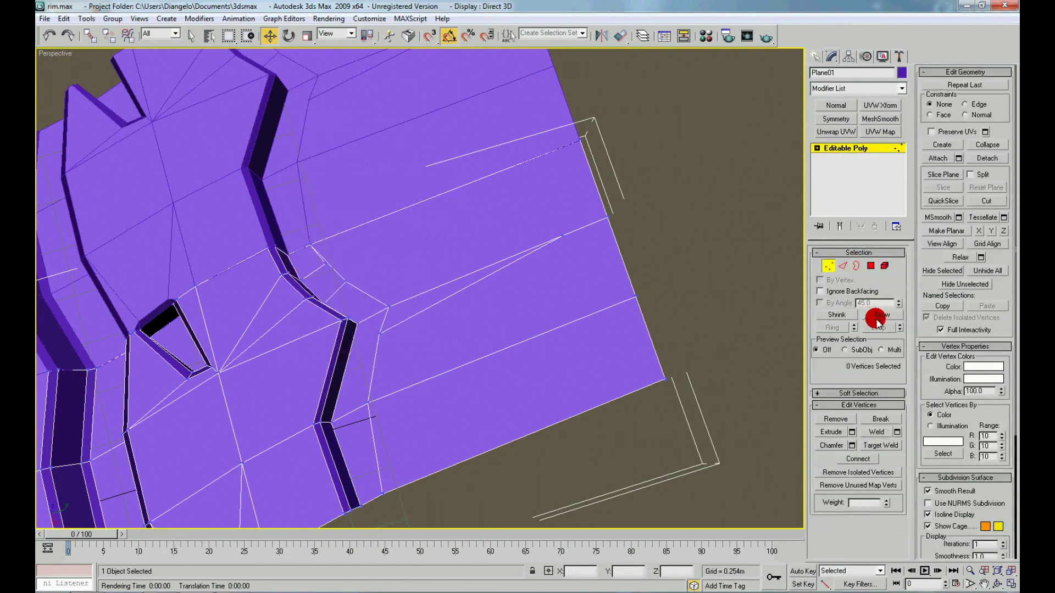
pyautogui.click(983, 201)
pyautogui.click(580, 140)
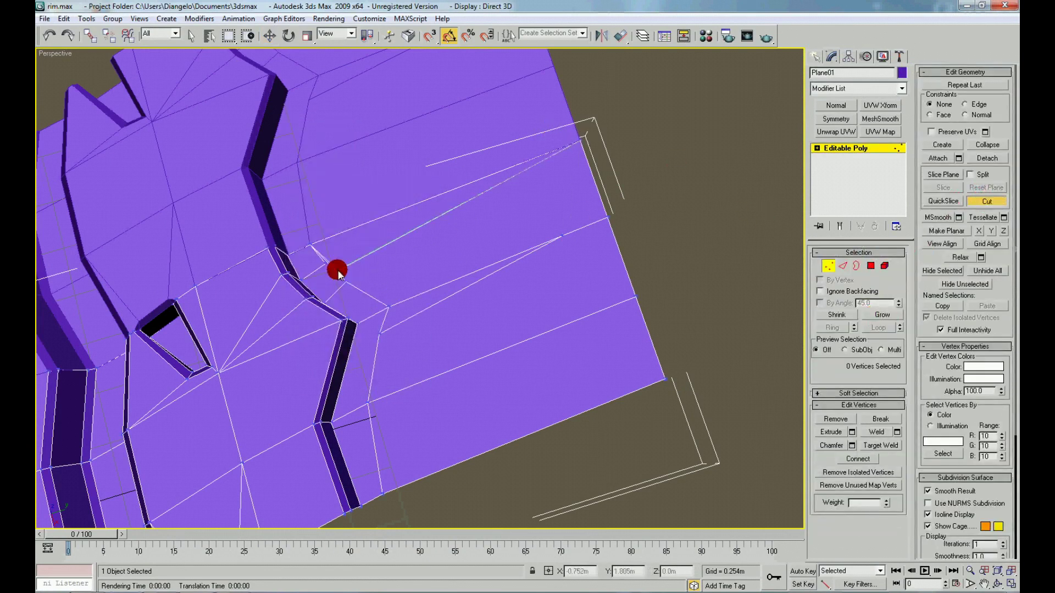
pyautogui.click(326, 263)
pyautogui.rightClick(353, 268)
# Shift the selected polygons right and down, then add the large lower polygon
pyautogui.click(326, 263)
pyautogui.press('w')
pyautogui.rightClick(443, 251)
pyautogui.click(436, 205)
pyautogui.moveTo(344, 289); pyautogui.dragTo(412, 316)
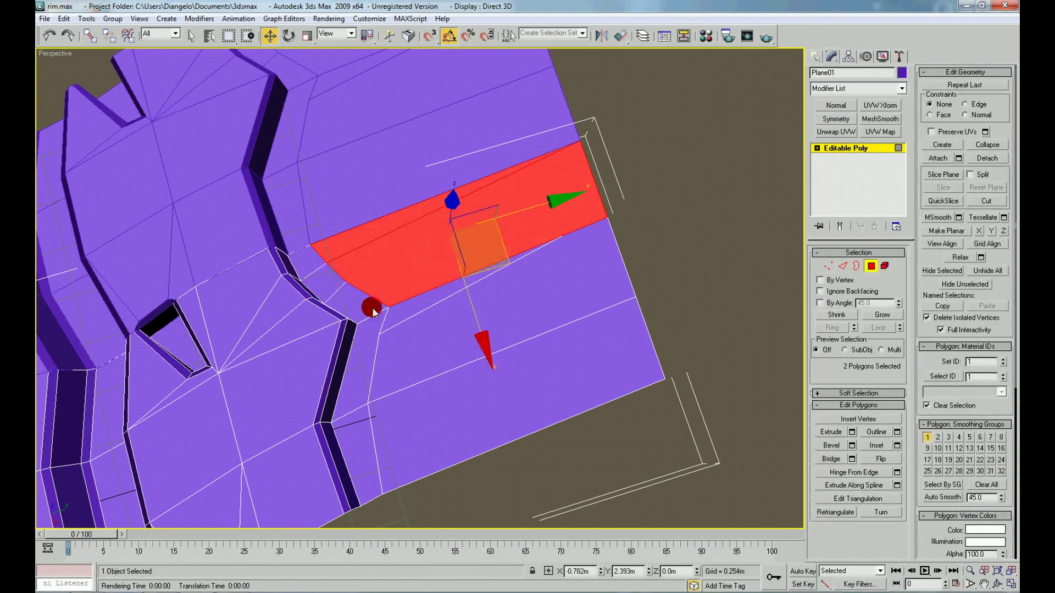
pyautogui.keyDown('ctrl'); pyautogui.click(460, 402); pyautogui.keyUp('ctrl')
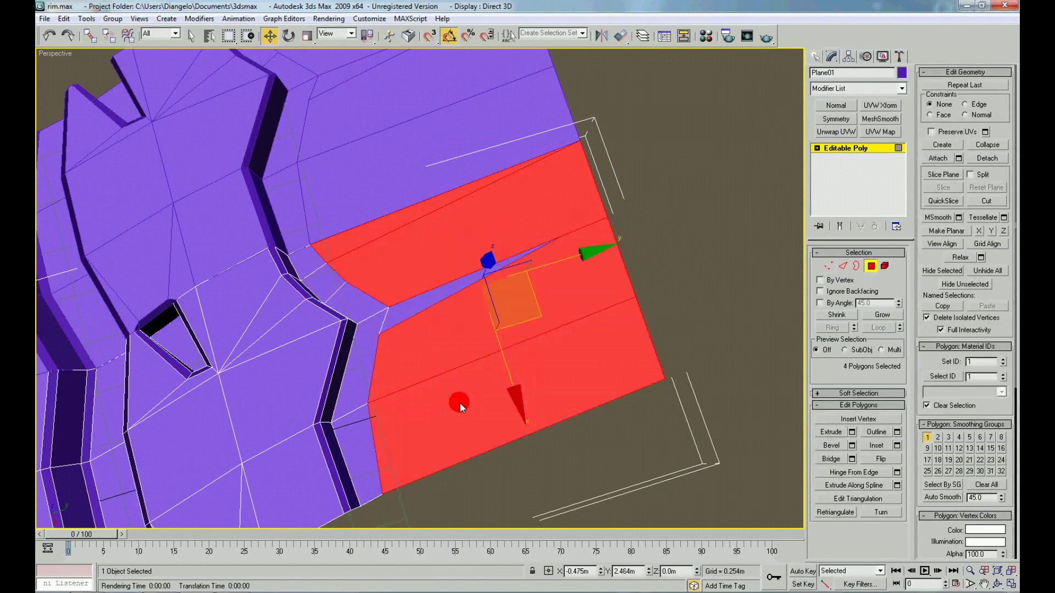
# Extrude the polygons by 0.254m and select the groove's crease edges
pyautogui.click(835, 438)
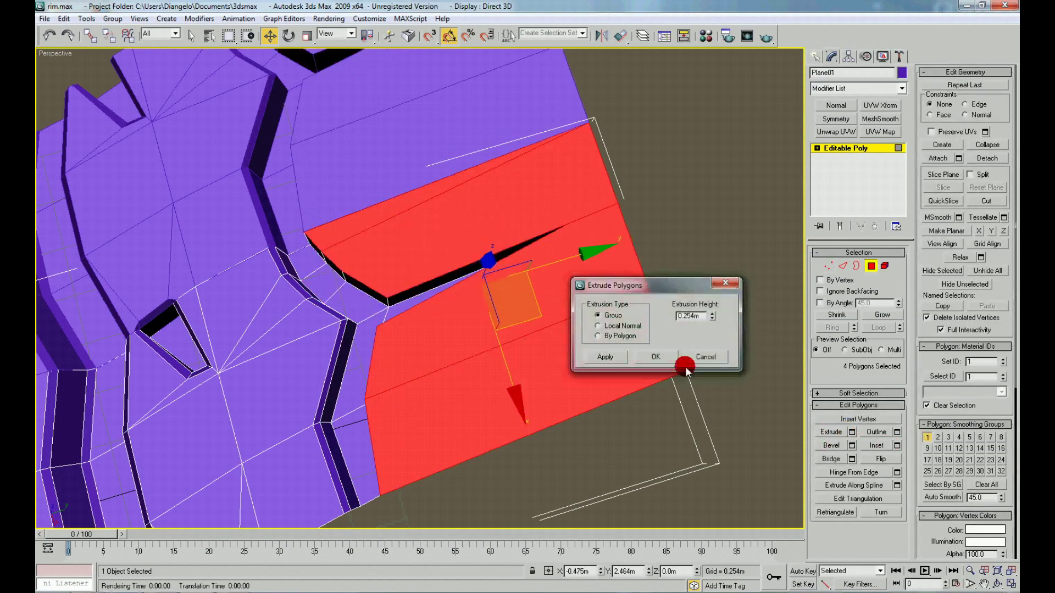
pyautogui.click(652, 358)
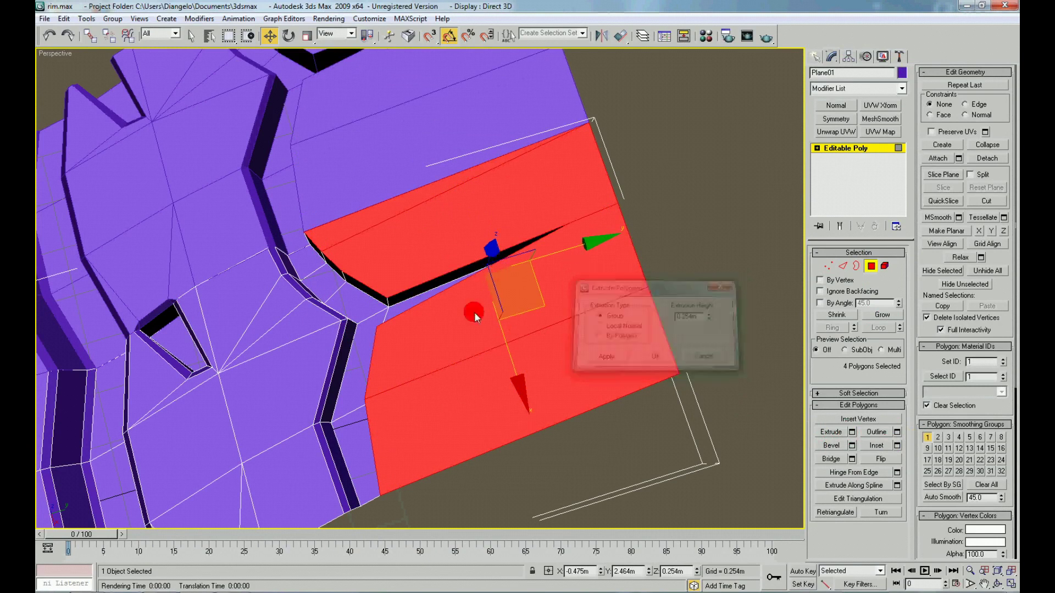
pyautogui.rightClick(383, 312)
pyautogui.click(352, 275)
pyautogui.doubleClick(334, 261)
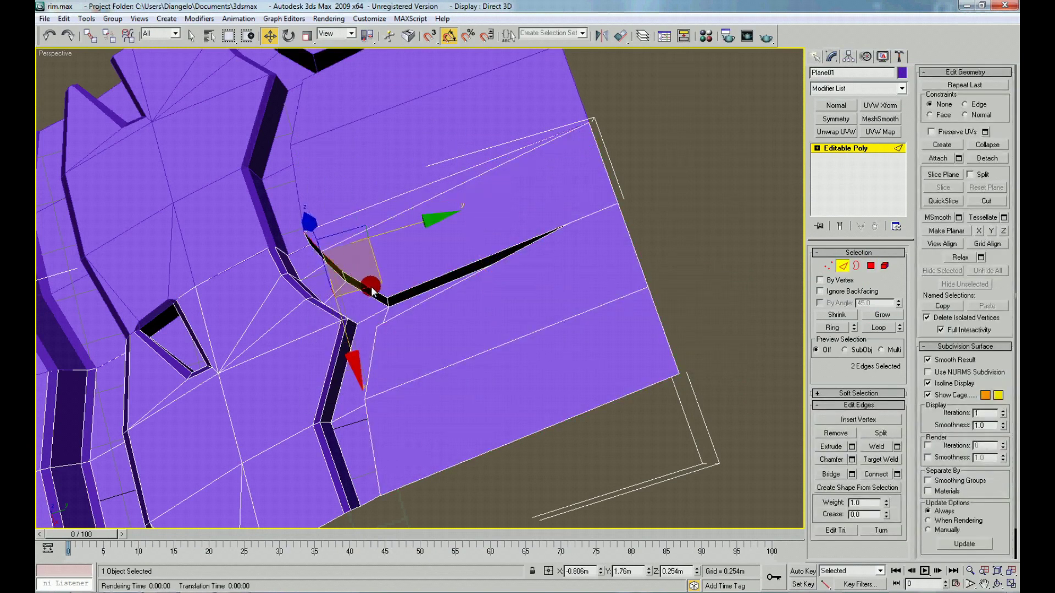
pyautogui.keyDown('ctrl'); pyautogui.click(369, 430); pyautogui.keyUp('ctrl')
pyautogui.moveTo(440, 385); pyautogui.dragTo(445, 389)
pyautogui.keyDown('ctrl'); pyautogui.click(405, 294); pyautogui.keyUp('ctrl')
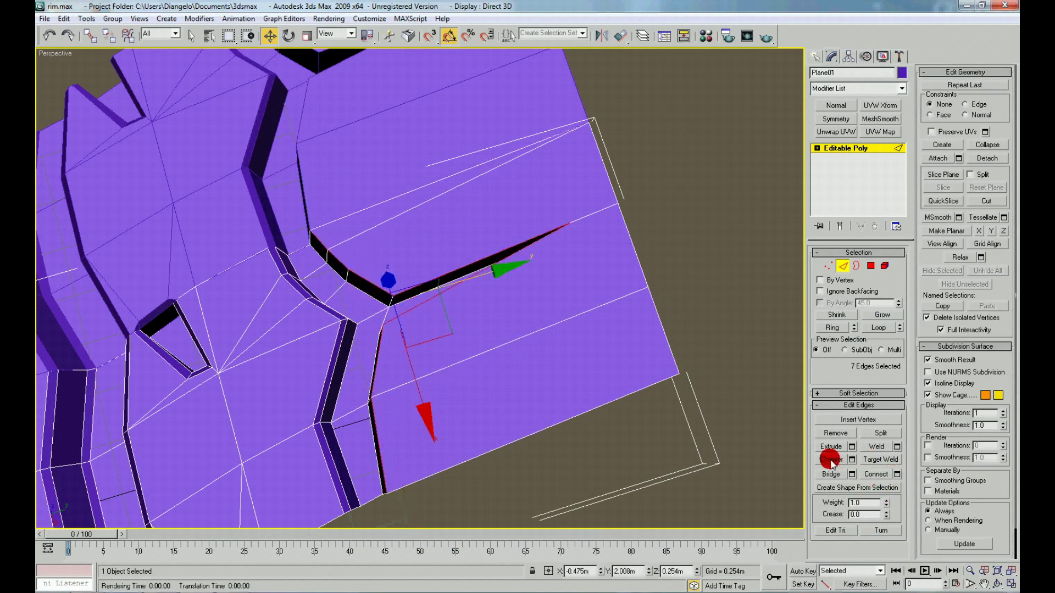
# Chamfer the groove edges and slide the groove corner vertex toward the plane edge
pyautogui.click(851, 459)
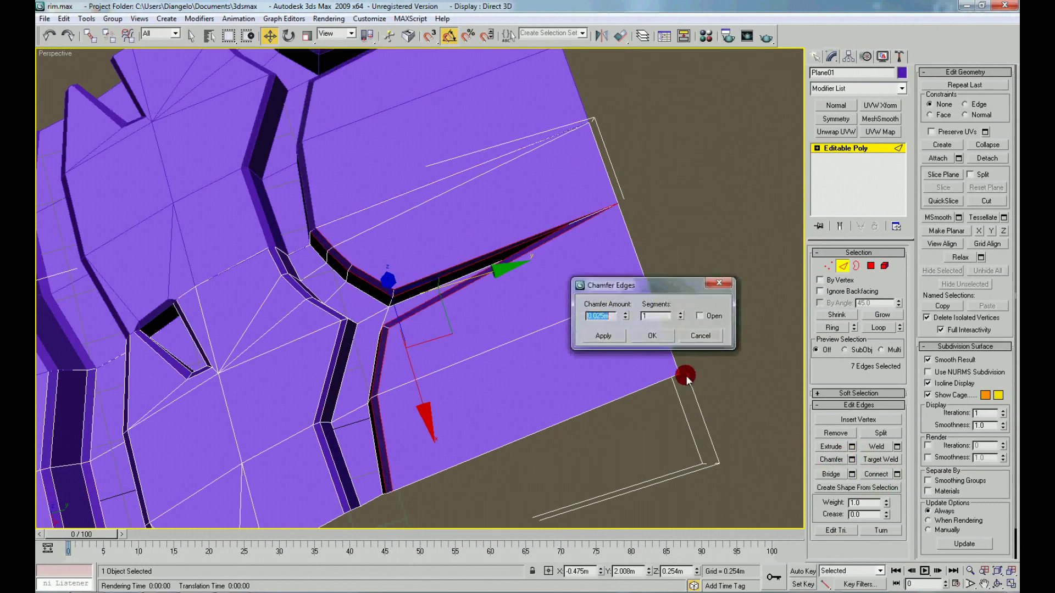
pyautogui.click(658, 337)
pyautogui.rightClick(648, 226)
pyautogui.click(624, 200)
pyautogui.click(616, 204)
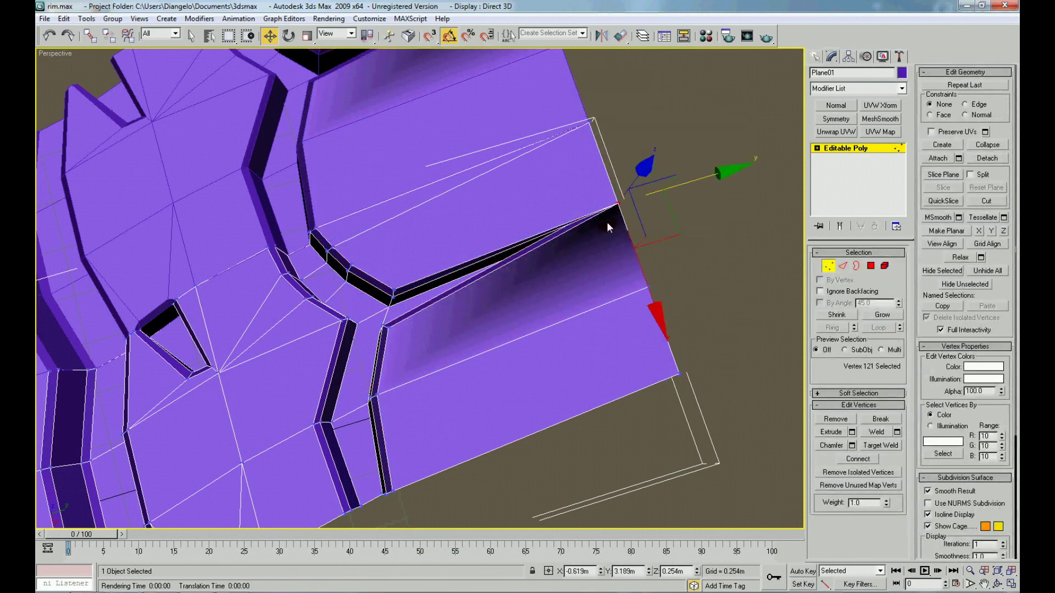
pyautogui.moveTo(671, 189); pyautogui.dragTo(655, 235)
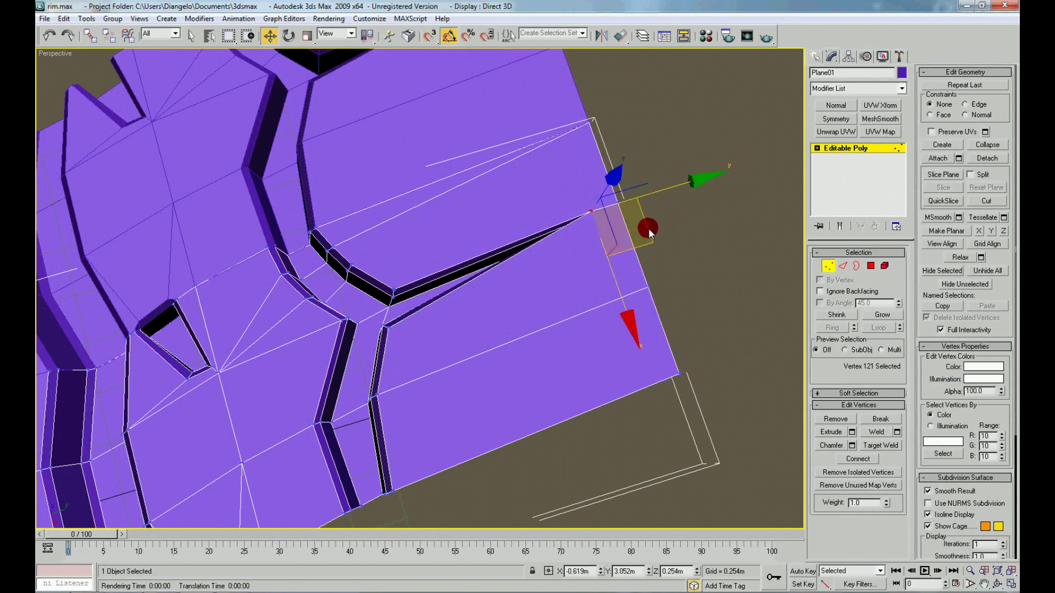
# Chamfer the groove's tip vertex
pyautogui.click(698, 246)
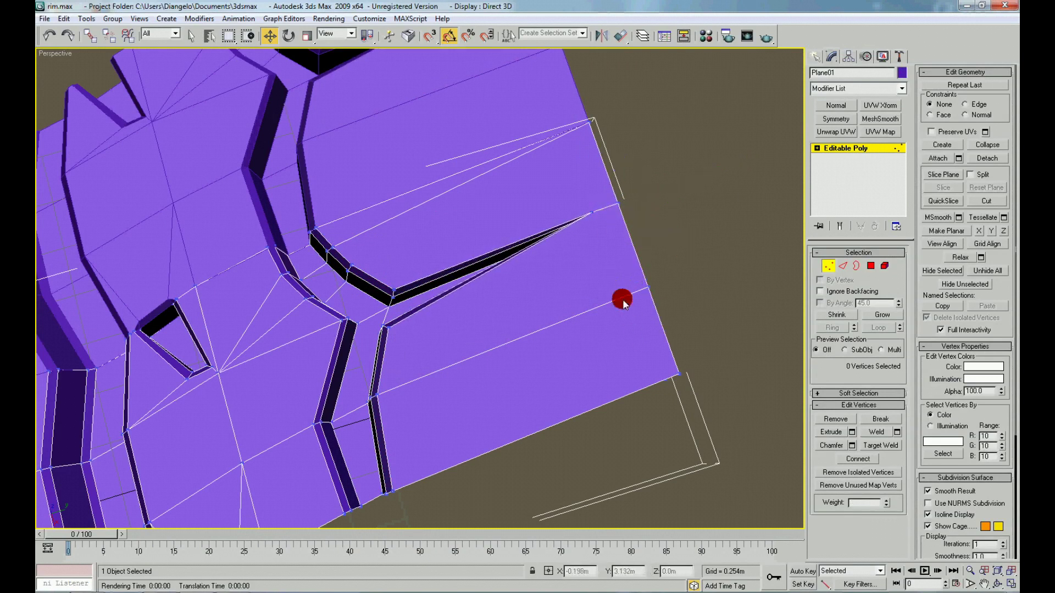
pyautogui.scroll(5, 626, 305)
pyautogui.scroll(-2, 631, 312)
pyautogui.scroll(-4, 582, 337)
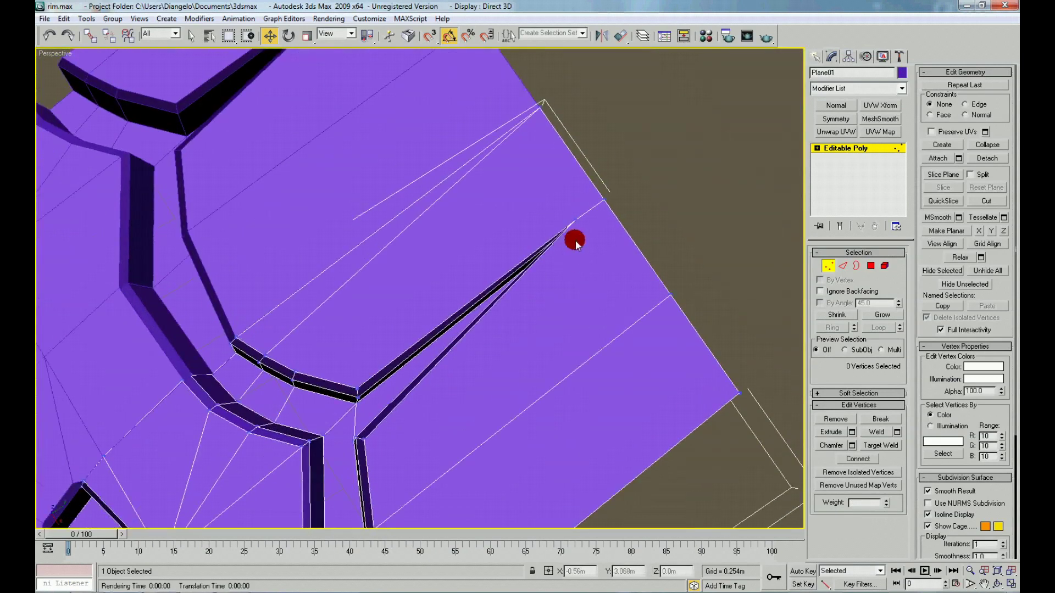
pyautogui.click(575, 221)
pyautogui.click(851, 445)
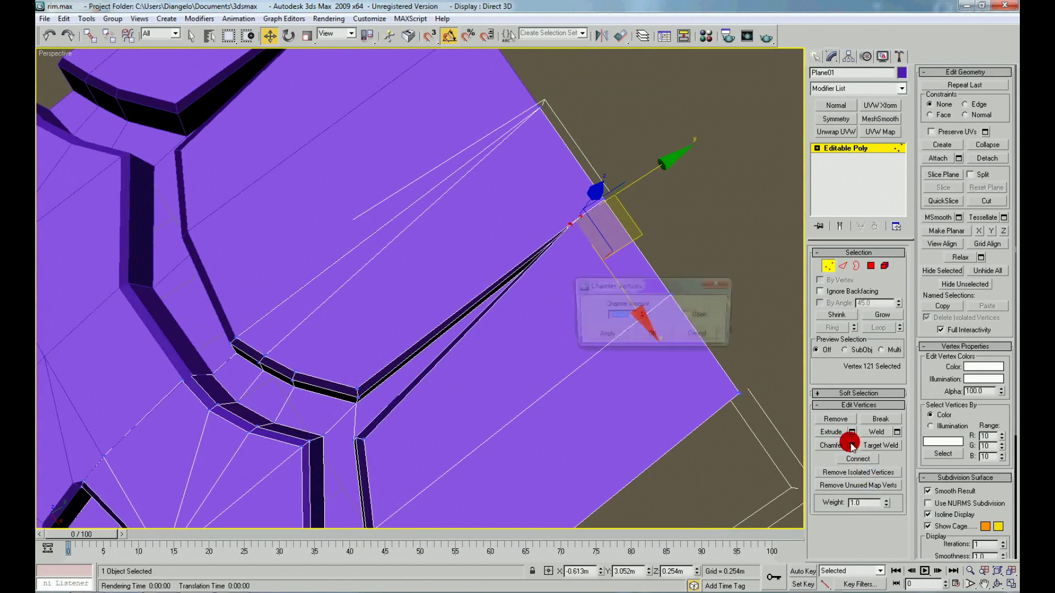
pyautogui.click(626, 317)
# Move vertex 125 along X and Target Weld the column-top vertices onto their neighbours
pyautogui.keyDown('alt'); pyautogui.moveTo(625, 318); pyautogui.dragTo(430, 390, button='middle'); pyautogui.keyUp('alt')
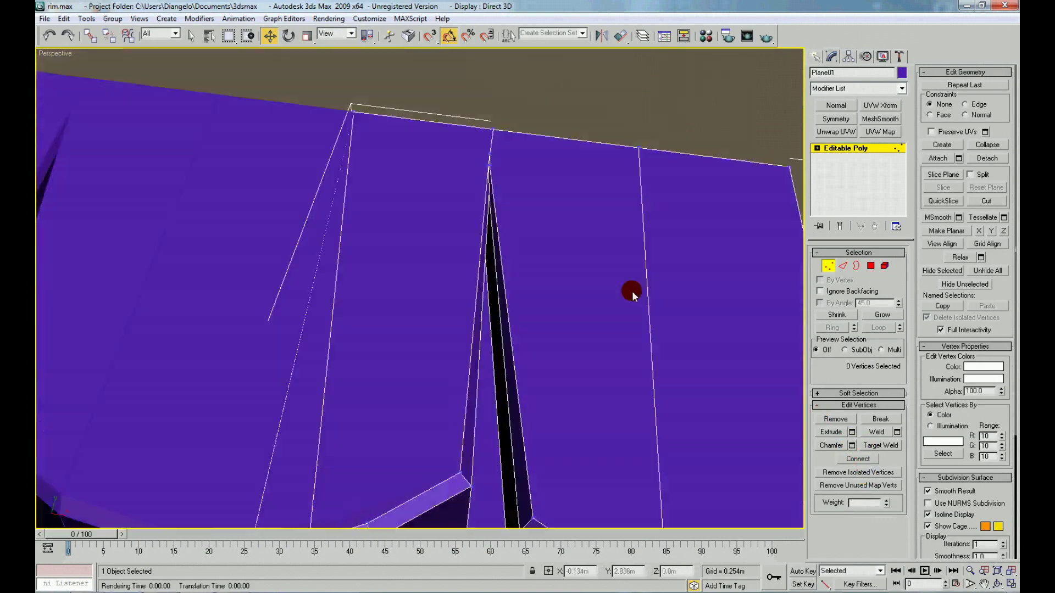
pyautogui.moveTo(425, 363)
pyautogui.mouseDown()
pyautogui.moveTo(494, 373)
pyautogui.moveTo(428, 373)
pyautogui.mouseUp()
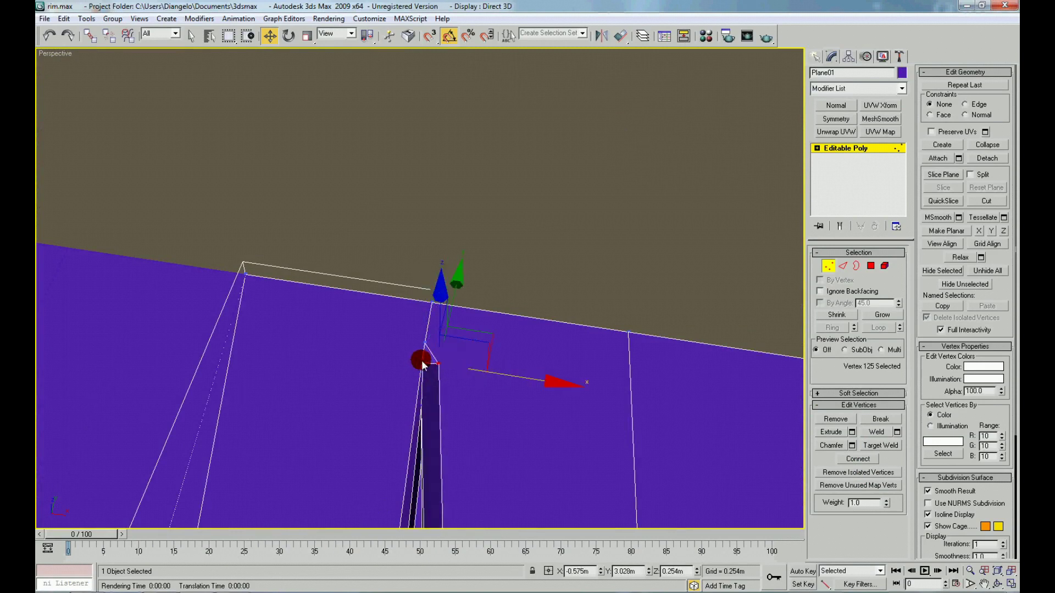
pyautogui.click(415, 394)
pyautogui.keyDown('alt'); pyautogui.moveTo(423, 360); pyautogui.dragTo(443, 412, button='middle'); pyautogui.keyUp('alt')
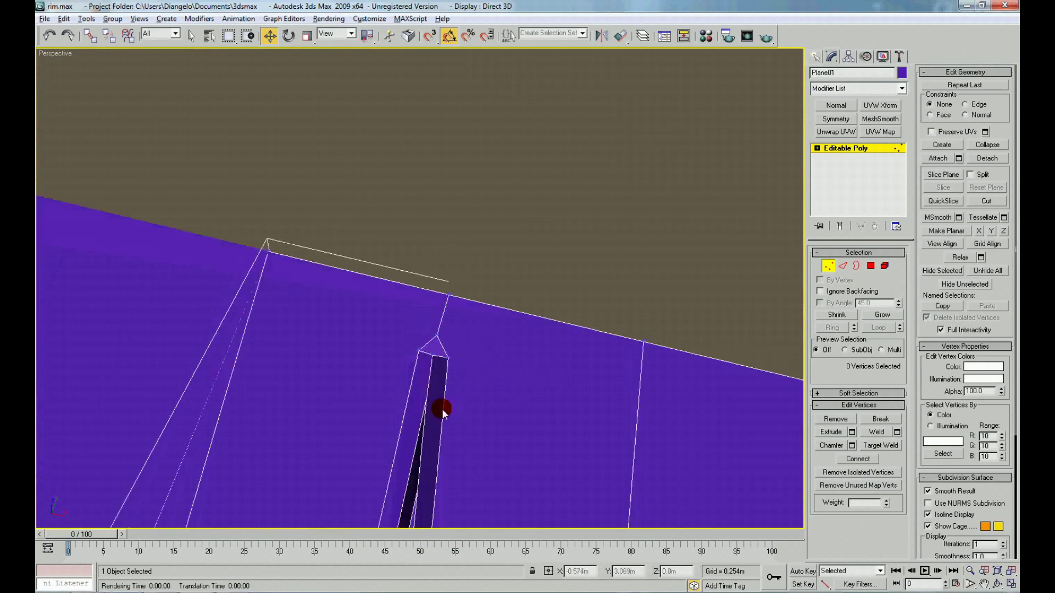
pyautogui.click(878, 445)
pyautogui.moveTo(442, 356); pyautogui.dragTo(430, 395)
pyautogui.click(872, 446)
pyautogui.moveTo(450, 339); pyautogui.dragTo(424, 346)
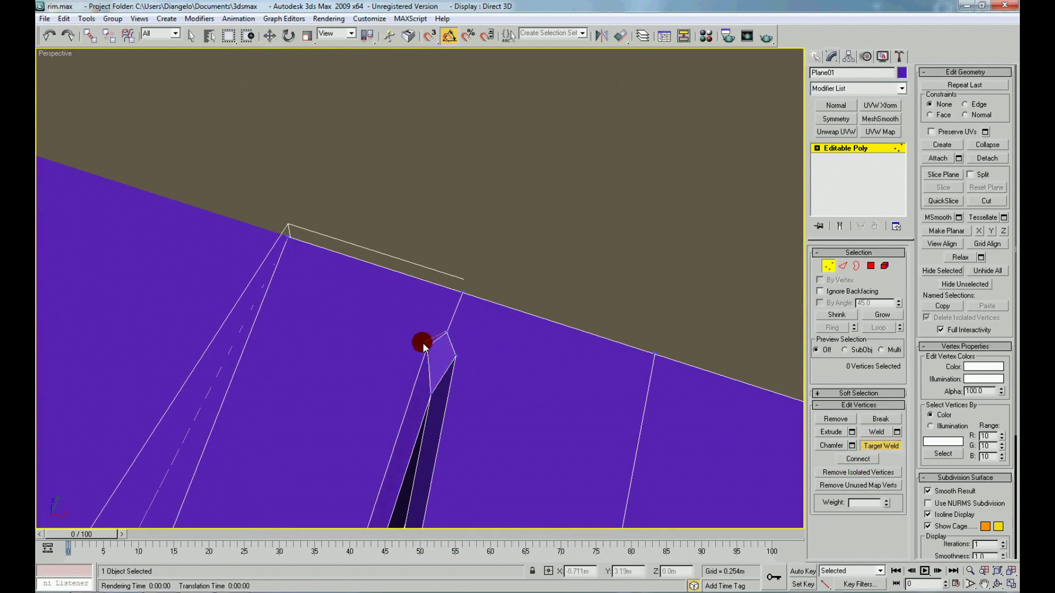
# Select the vertices along the right edge and inspect them from the side and above
pyautogui.scroll(-5, 499, 345)
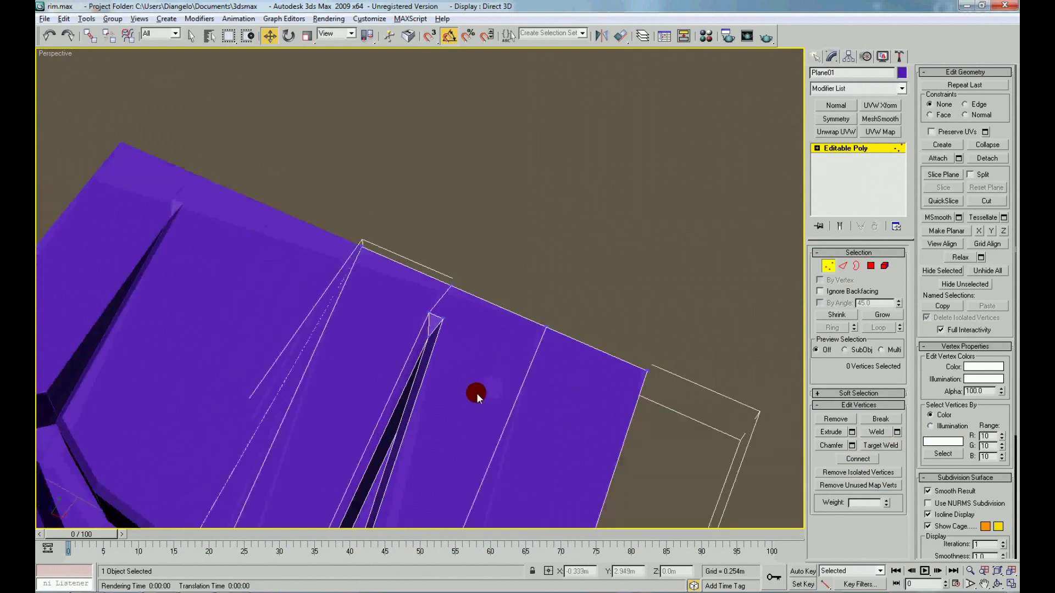
pyautogui.keyDown('alt'); pyautogui.moveTo(476, 393); pyautogui.dragTo(454, 364, button='middle'); pyautogui.keyUp('alt')
pyautogui.scroll(2, 453, 364)
pyautogui.scroll(-1, 436, 365)
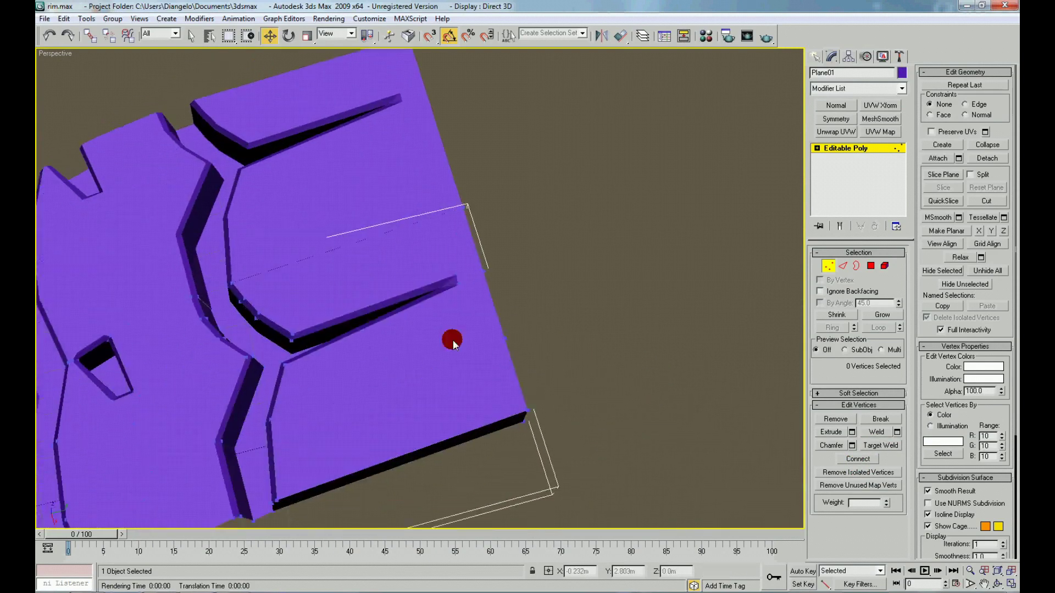
pyautogui.scroll(-2, 427, 384)
pyautogui.scroll(-3, 427, 384)
pyautogui.keyDown('alt'); pyautogui.moveTo(405, 337); pyautogui.dragTo(401, 279, button='middle'); pyautogui.keyUp('alt')
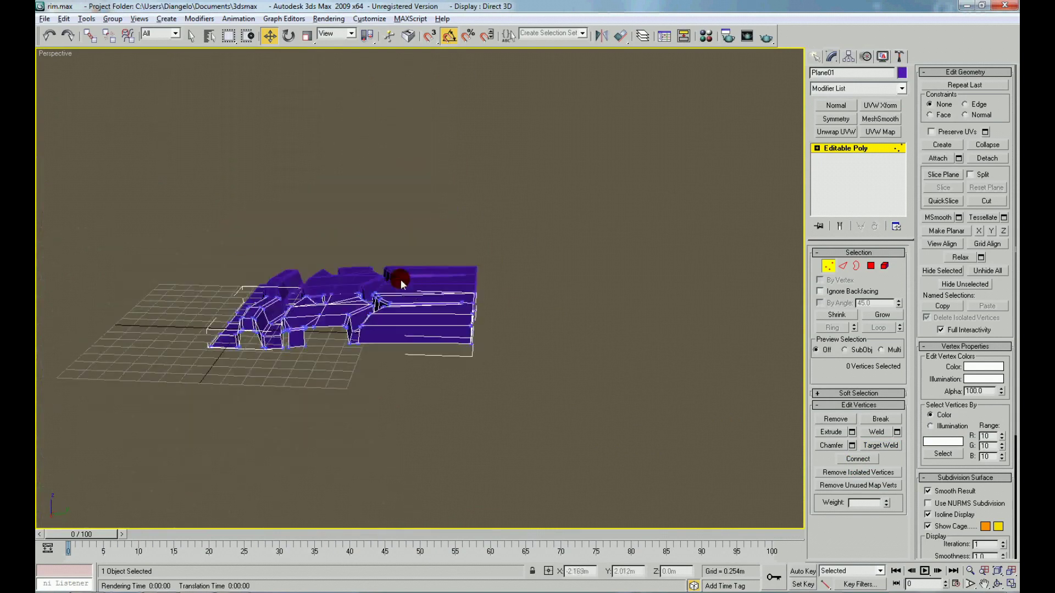
pyautogui.scroll(2, 458, 278)
pyautogui.moveTo(458, 278); pyautogui.dragTo(525, 358)
pyautogui.keyDown('alt'); pyautogui.moveTo(509, 285); pyautogui.dragTo(496, 346, button='middle'); pyautogui.keyUp('alt')
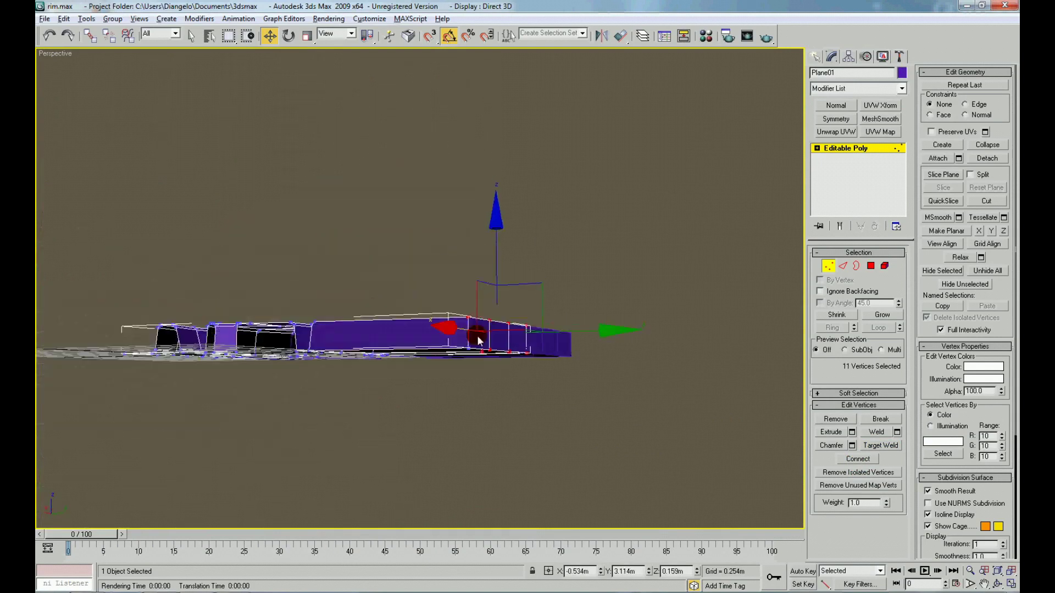
# Lower the right-edge vertices in Z to flatten the tread edge
pyautogui.moveTo(497, 367); pyautogui.dragTo(498, 367)
pyautogui.moveTo(496, 269); pyautogui.dragTo(494, 288)
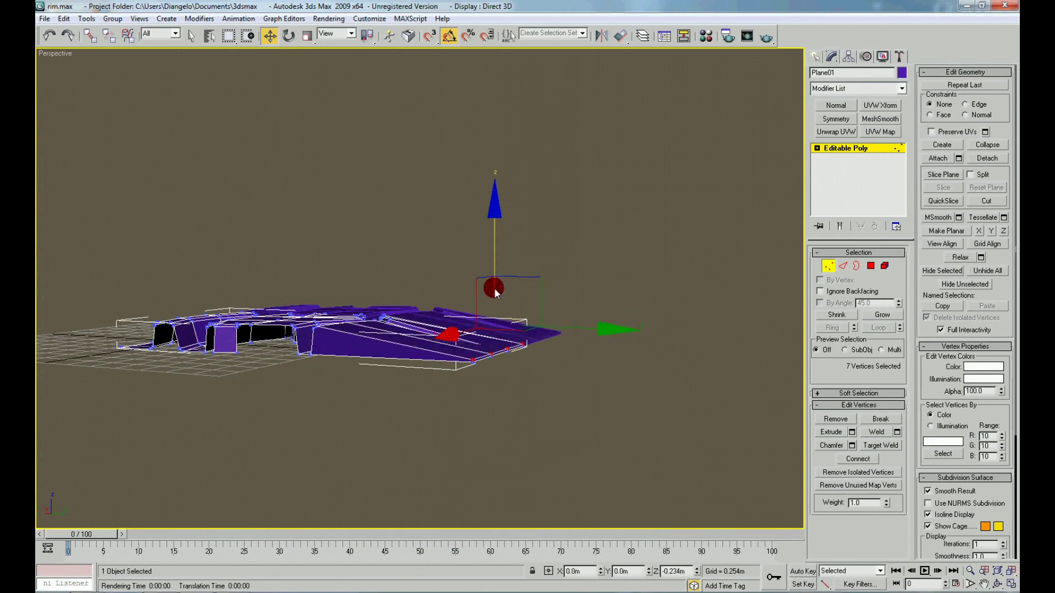
pyautogui.moveTo(493, 288)
pyautogui.keyDown('alt'); pyautogui.mouseDown(button='middle')
pyautogui.moveTo(494, 390)
pyautogui.moveTo(572, 351)
pyautogui.mouseUp(button='middle'); pyautogui.keyUp('alt')
pyautogui.scroll(3, 466, 384)
pyautogui.click(573, 352)
# Cut a new edge from the mesh border down to the bottom edge
pyautogui.click(973, 234)
pyautogui.click(461, 292)
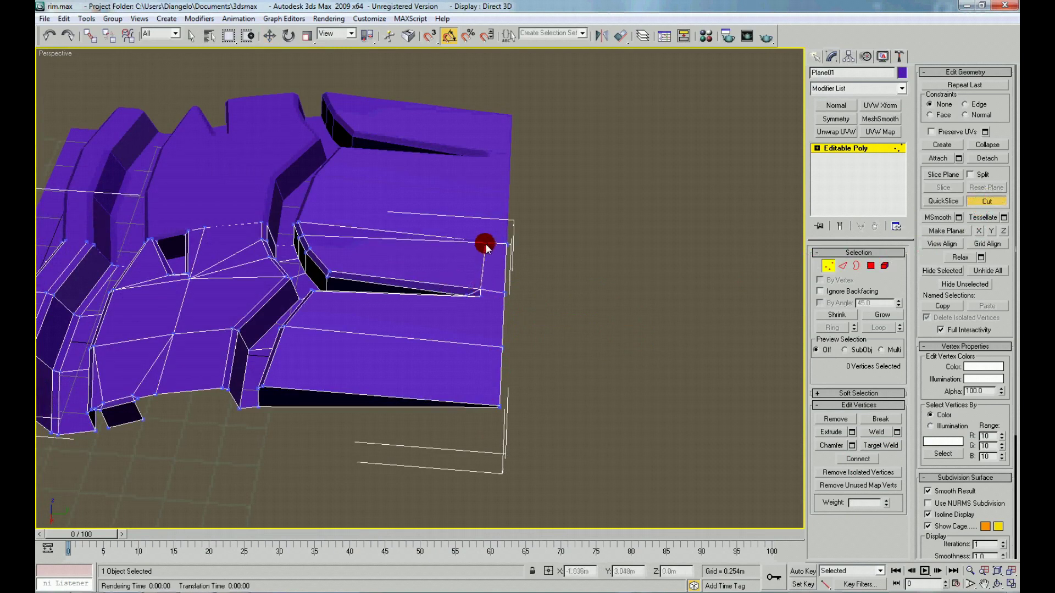
pyautogui.click(480, 295)
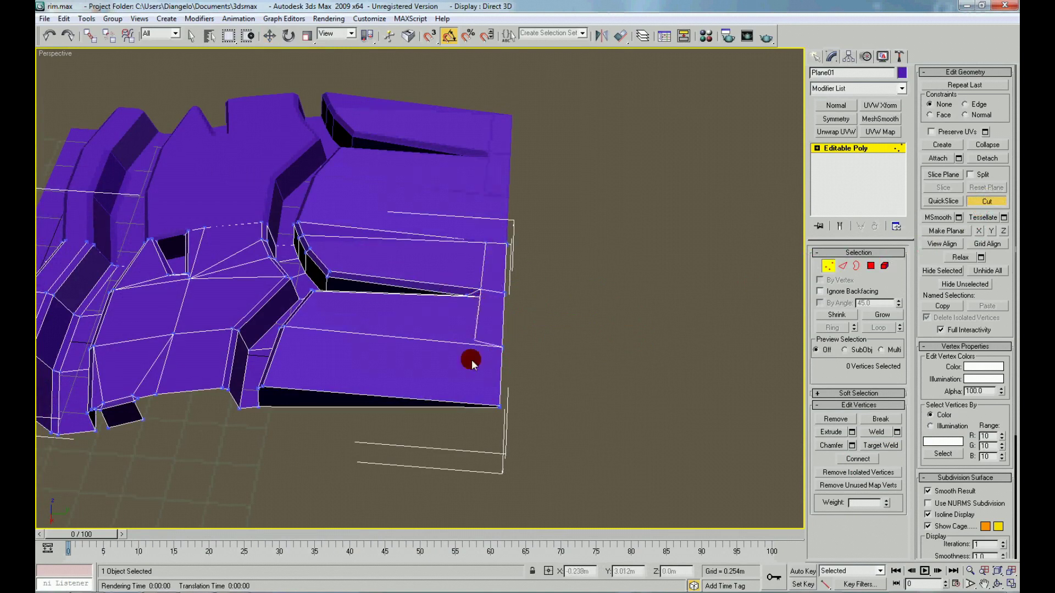
pyautogui.click(470, 403)
pyautogui.keyDown('alt'); pyautogui.moveTo(529, 331); pyautogui.dragTo(511, 360, button='middle'); pyautogui.keyUp('alt')
pyautogui.press('w')
# Slide the new column of vertices to the left
pyautogui.press('F3')
pyautogui.moveTo(463, 256); pyautogui.dragTo(494, 419)
pyautogui.press('F3')
pyautogui.moveTo(492, 293); pyautogui.dragTo(481, 277)
pyautogui.click(576, 431)
# Weld the corner and right-edge vertices with a 0.025m threshold
pyautogui.scroll(-5, 513, 437)
pyautogui.keyDown('alt'); pyautogui.moveTo(513, 437); pyautogui.dragTo(483, 431, button='middle'); pyautogui.keyUp('alt')
pyautogui.scroll(3, 489, 411)
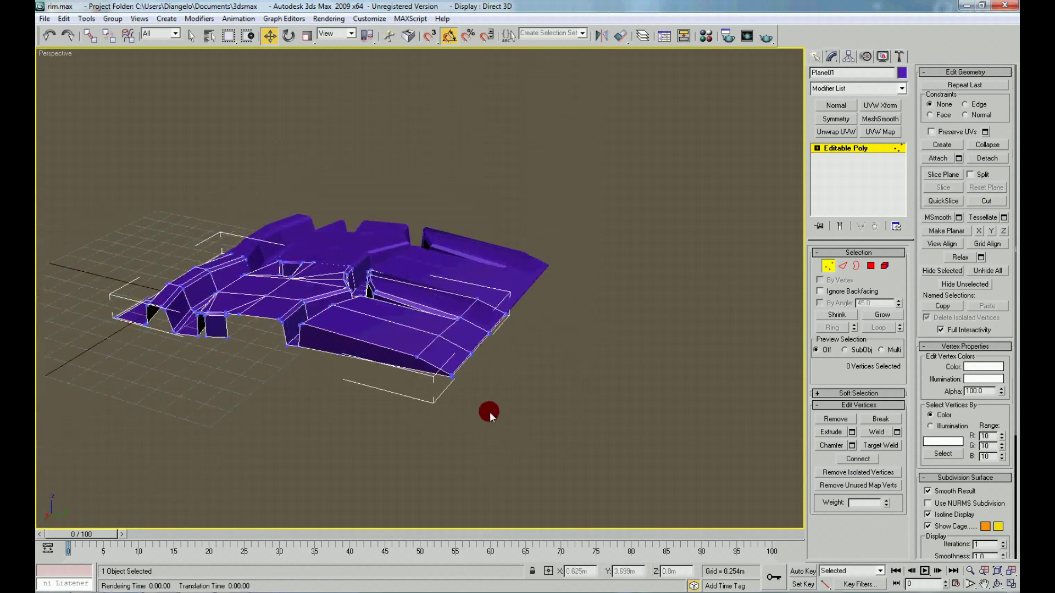
pyautogui.scroll(5, 489, 411)
pyautogui.moveTo(477, 454); pyautogui.dragTo(527, 439)
pyautogui.keyDown('ctrl'); pyautogui.moveTo(530, 323); pyautogui.dragTo(747, 414); pyautogui.keyUp('ctrl')
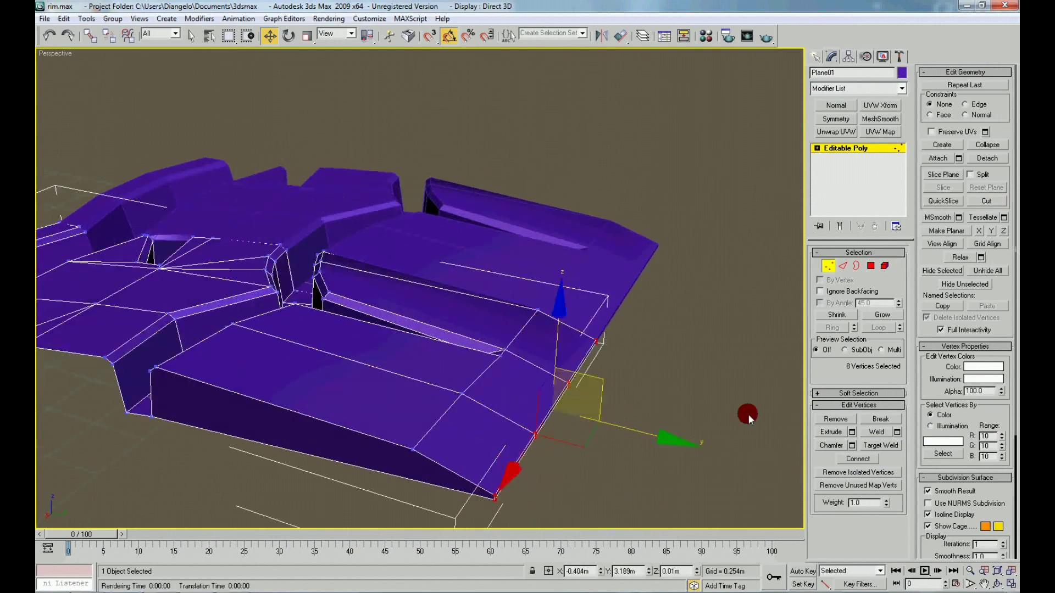
pyautogui.click(897, 432)
pyautogui.moveTo(665, 317); pyautogui.dragTo(660, 258)
pyautogui.click(651, 361)
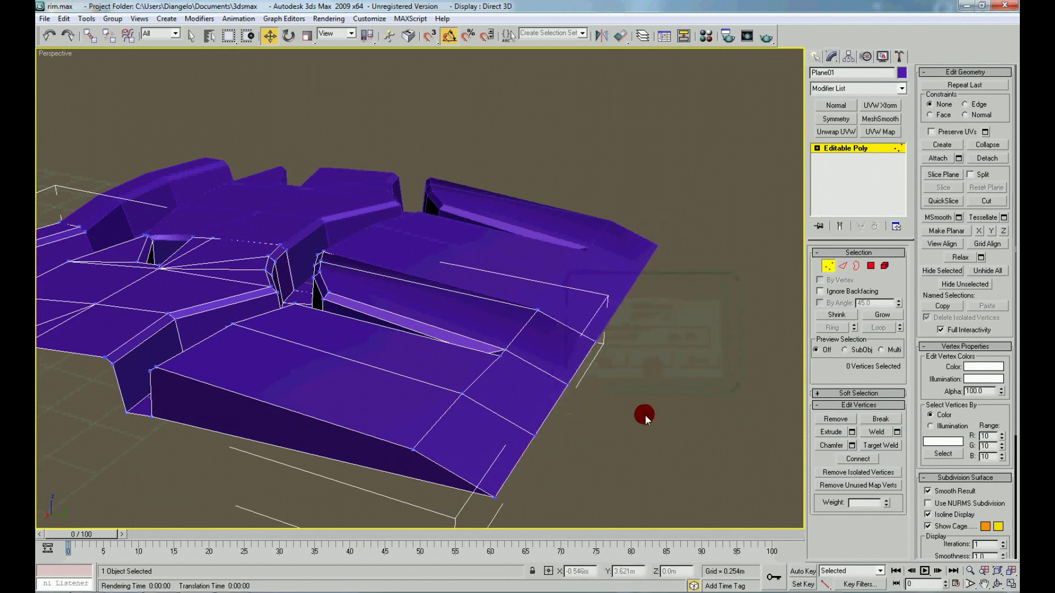
# Zoom in and check the two overlapping vertices
pyautogui.scroll(5, 494, 384)
pyautogui.scroll(2, 474, 302)
pyautogui.scroll(2, 473, 301)
pyautogui.scroll(2, 504, 323)
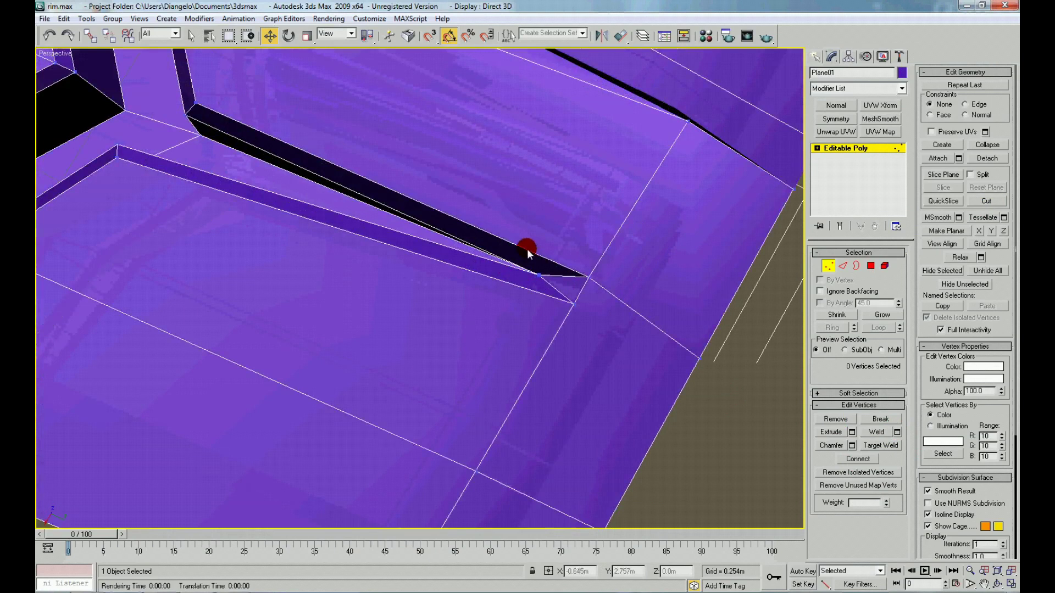
pyautogui.scroll(3, 529, 247)
pyautogui.scroll(2, 546, 278)
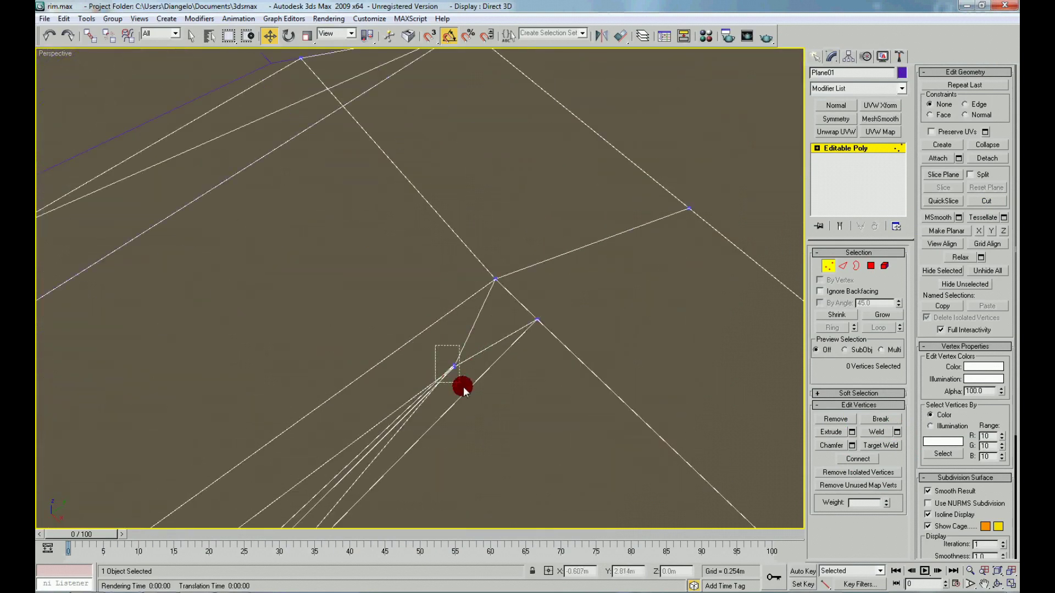
pyautogui.moveTo(435, 346); pyautogui.dragTo(461, 385)
pyautogui.click(618, 291)
# Lower the triangle's tip vertex 101 along Z into place
pyautogui.moveTo(617, 291)
pyautogui.keyDown('alt'); pyautogui.mouseDown(button='middle')
pyautogui.moveTo(334, 429)
pyautogui.moveTo(406, 178)
pyautogui.mouseUp(button='middle'); pyautogui.keyUp('alt')
pyautogui.click(321, 410)
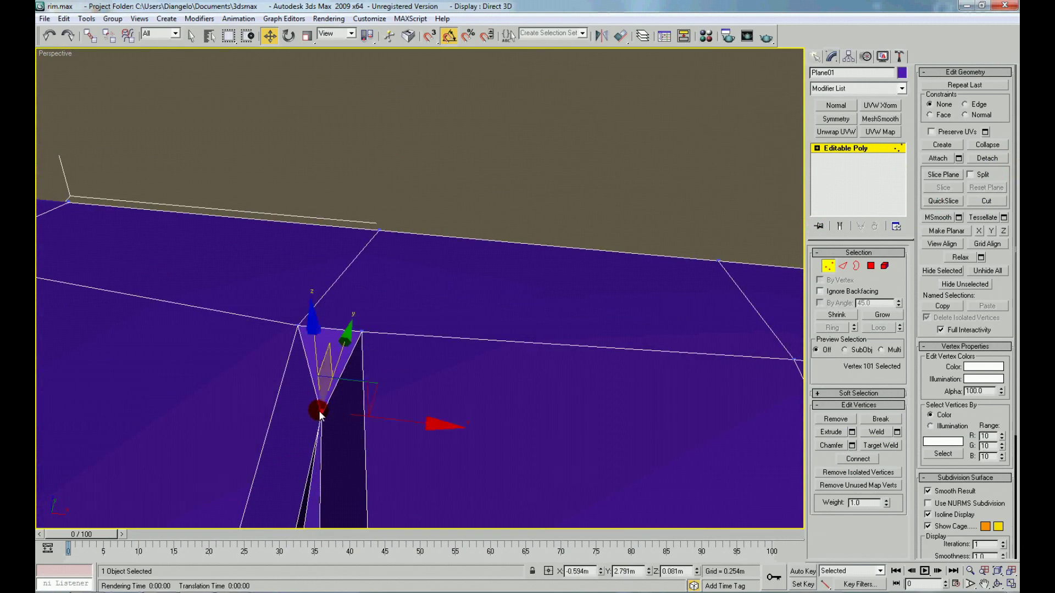
pyautogui.moveTo(317, 357)
pyautogui.mouseDown()
pyautogui.moveTo(322, 390)
pyautogui.moveTo(339, 399)
pyautogui.moveTo(314, 381)
pyautogui.mouseUp()
pyautogui.keyDown('alt'); pyautogui.moveTo(314, 381); pyautogui.dragTo(332, 355, button='middle'); pyautogui.keyUp('alt')
pyautogui.moveTo(391, 310); pyautogui.dragTo(387, 325)
pyautogui.keyDown('alt'); pyautogui.moveTo(388, 324); pyautogui.dragTo(322, 369, button='middle'); pyautogui.keyUp('alt')
pyautogui.rightClick(440, 332)
# Add a Symmetry modifier to Plane01 and set its Mirror Axis to Y
pyautogui.click(417, 308)
pyautogui.keyDown('alt'); pyautogui.moveTo(417, 308); pyautogui.dragTo(558, 285, button='middle'); pyautogui.keyUp('alt')
pyautogui.click(558, 285)
pyautogui.scroll(-5, 447, 324)
pyautogui.keyDown('alt'); pyautogui.moveTo(447, 324); pyautogui.dragTo(369, 320, button='middle'); pyautogui.keyUp('alt')
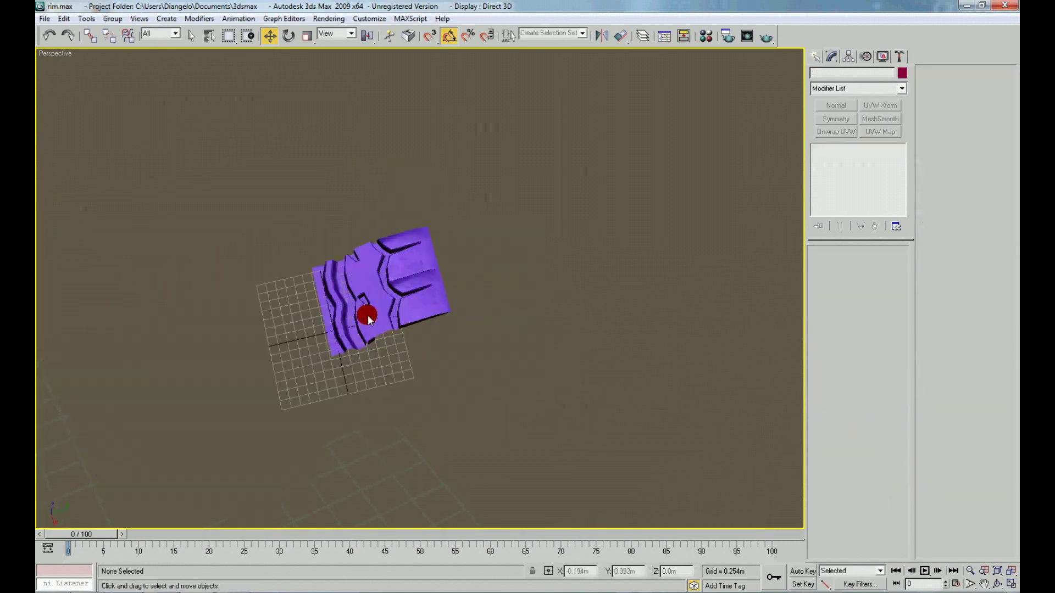
pyautogui.scroll(2, 369, 321)
pyautogui.click(361, 312)
pyautogui.click(836, 119)
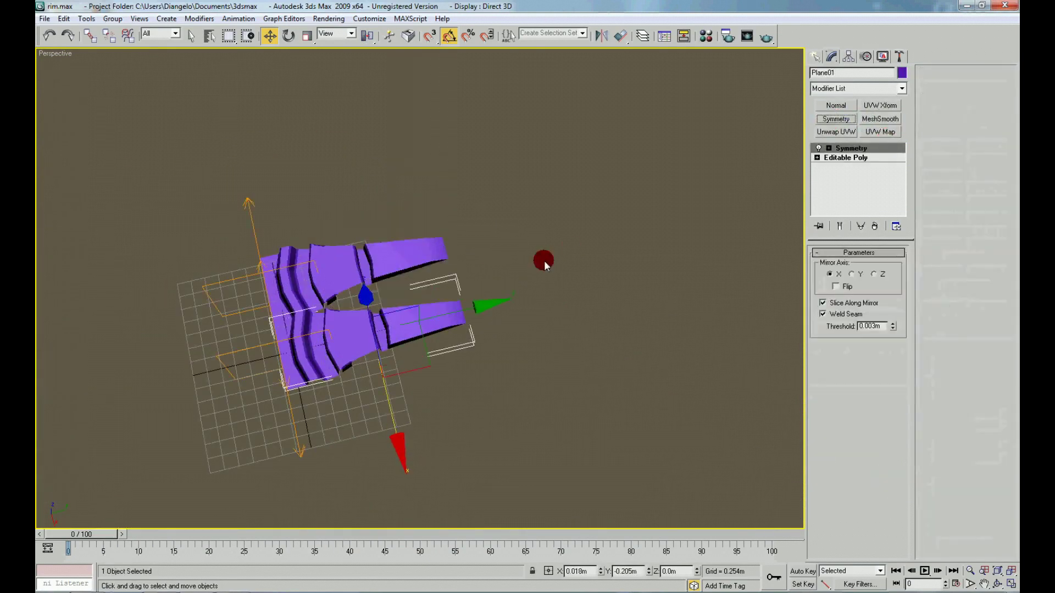
pyautogui.click(854, 274)
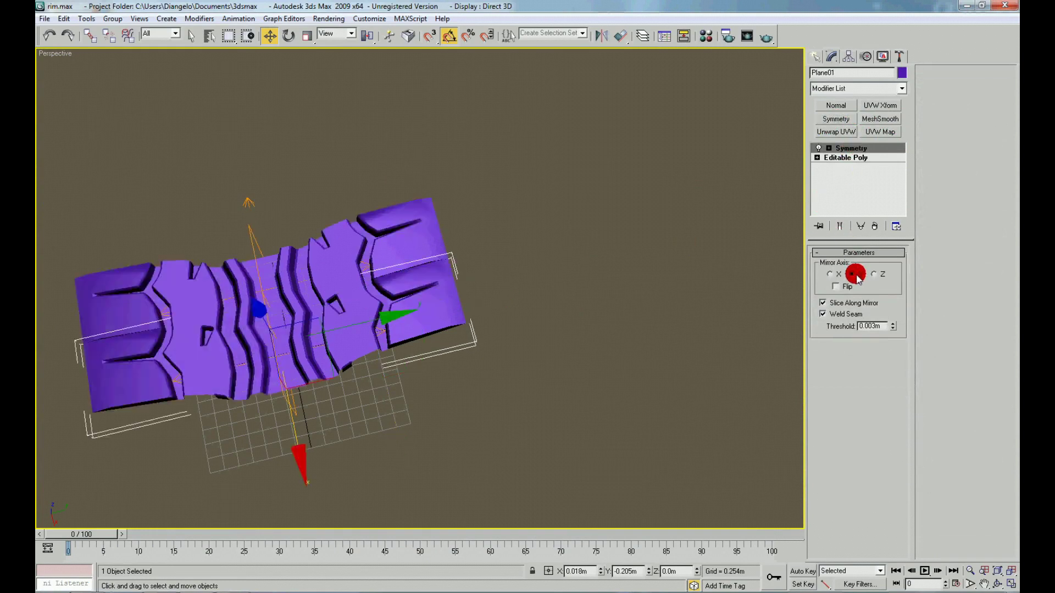
# Drag the Symmetry Mirror plane to reshape the join between the mirrored halves
pyautogui.keyDown('alt'); pyautogui.moveTo(351, 358); pyautogui.dragTo(476, 233, button='middle'); pyautogui.keyUp('alt')
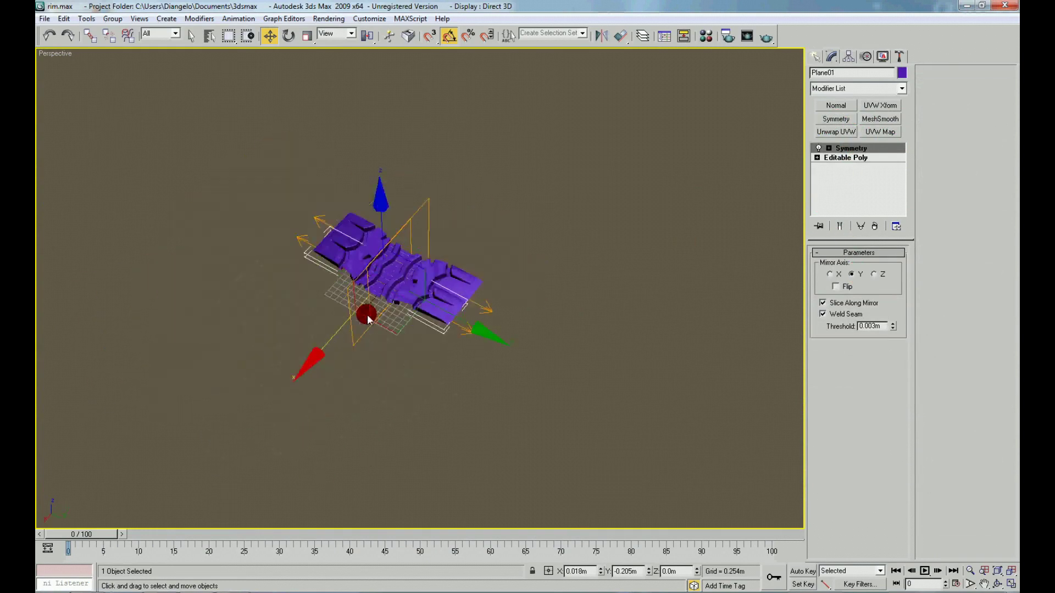
pyautogui.click(529, 204)
pyautogui.press('z')
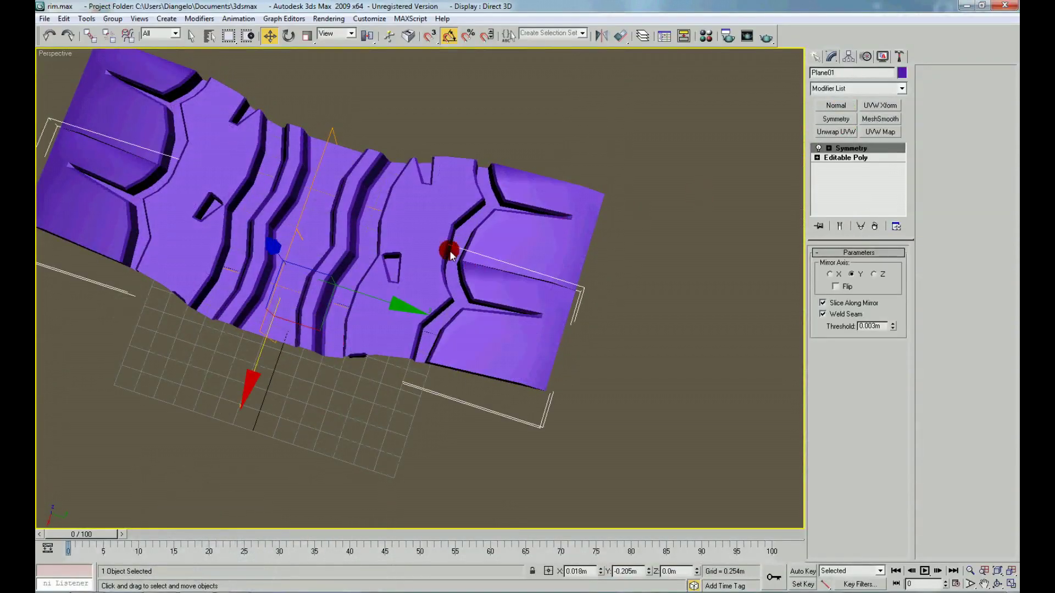
pyautogui.rightClick(365, 233)
pyautogui.click(365, 235)
pyautogui.moveTo(365, 235)
pyautogui.mouseDown()
pyautogui.moveTo(365, 318)
pyautogui.moveTo(385, 391)
pyautogui.moveTo(447, 361)
pyautogui.mouseUp()
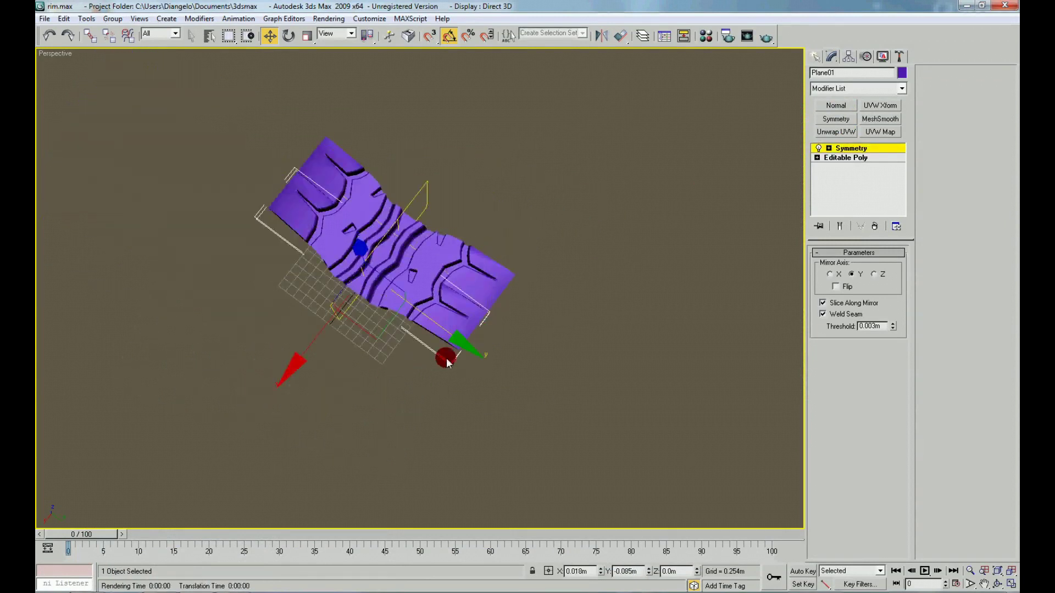
# Convert the mirrored tread strip to an Editable Poly and view it shaded
pyautogui.rightClick(444, 263)
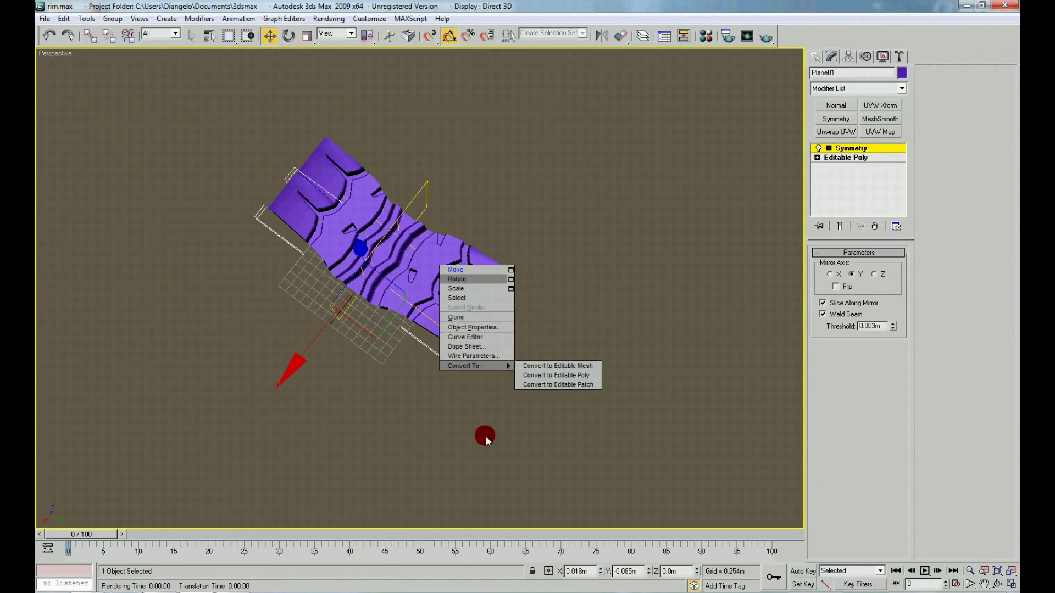
pyautogui.click(560, 376)
pyautogui.scroll(5, 478, 352)
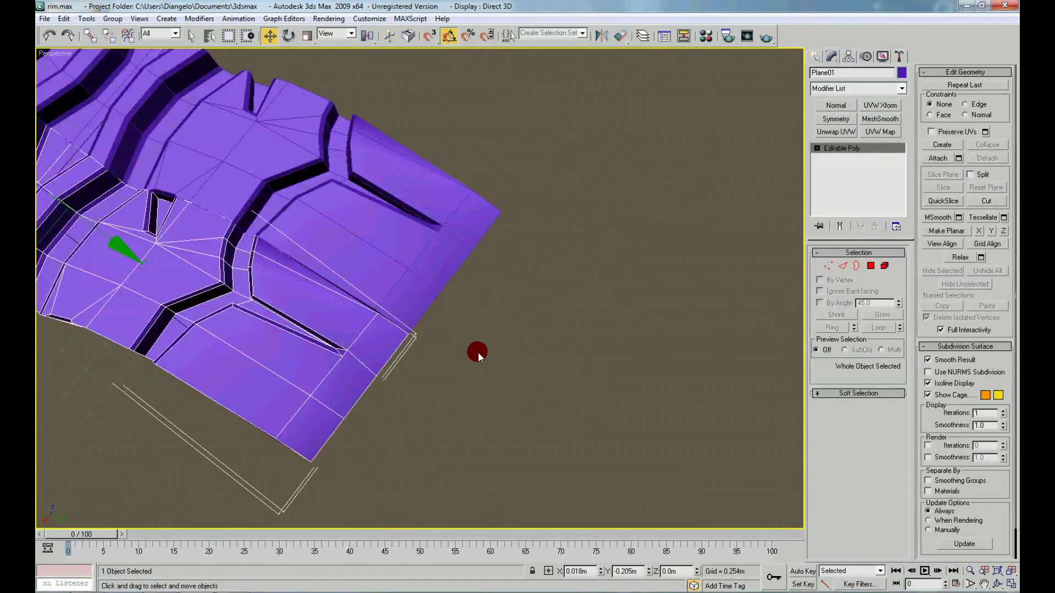
pyautogui.keyDown('alt'); pyautogui.moveTo(478, 352); pyautogui.dragTo(407, 302, button='middle'); pyautogui.keyUp('alt')
pyautogui.scroll(-3, 430, 359)
pyautogui.moveTo(431, 358)
pyautogui.keyDown('alt'); pyautogui.mouseDown(button='middle')
pyautogui.moveTo(377, 273)
pyautogui.moveTo(365, 297)
pyautogui.moveTo(482, 344)
pyautogui.moveTo(459, 364)
pyautogui.moveTo(480, 331)
pyautogui.moveTo(510, 332)
pyautogui.moveTo(299, 371)
pyautogui.mouseUp(button='middle'); pyautogui.keyUp('alt')
pyautogui.press('F3')
# At Vertex level, hide all other objects and nudge vertex 116 at the slit left
pyautogui.rightClick(283, 361)
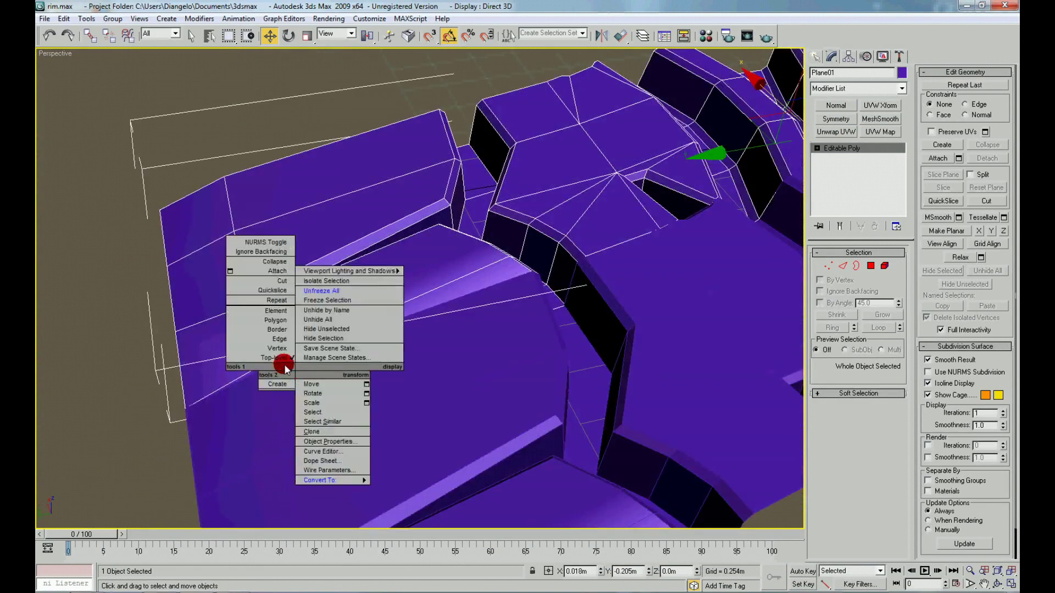
pyautogui.click(287, 356)
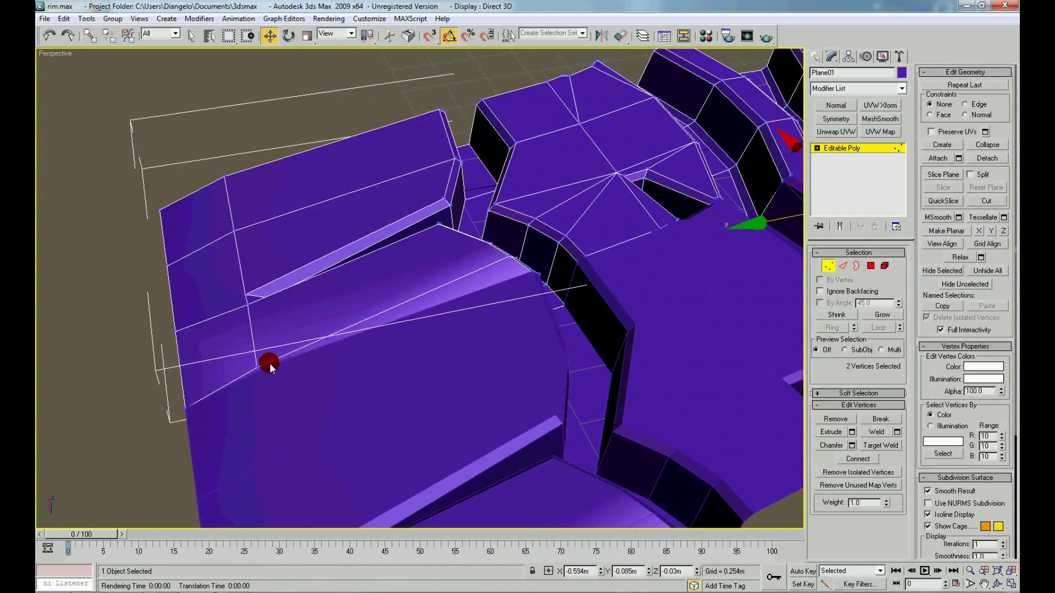
pyautogui.click(254, 368)
pyautogui.click(266, 365)
pyautogui.moveTo(395, 344)
pyautogui.keyDown('alt'); pyautogui.mouseDown(button='middle')
pyautogui.moveTo(424, 308)
pyautogui.moveTo(419, 341)
pyautogui.moveTo(435, 302)
pyautogui.mouseUp(button='middle'); pyautogui.keyUp('alt')
pyautogui.rightClick(459, 302)
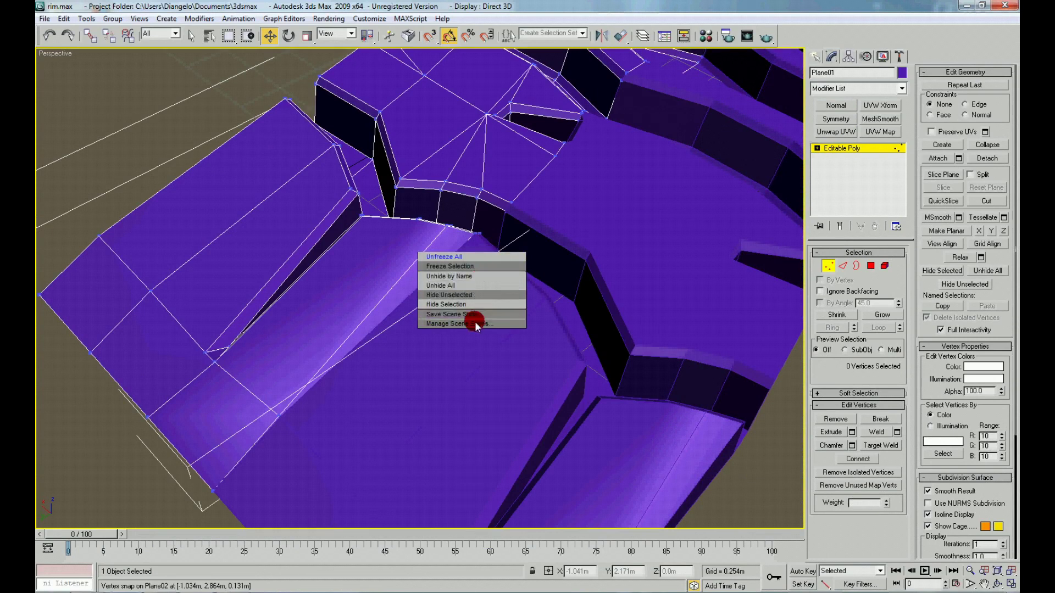
pyautogui.click(464, 295)
pyautogui.moveTo(515, 385)
pyautogui.keyDown('alt'); pyautogui.mouseDown(button='middle')
pyautogui.moveTo(480, 358)
pyautogui.moveTo(360, 355)
pyautogui.moveTo(374, 391)
pyautogui.moveTo(423, 384)
pyautogui.moveTo(427, 363)
pyautogui.moveTo(360, 399)
pyautogui.moveTo(318, 439)
pyautogui.mouseUp(button='middle'); pyautogui.keyUp('alt')
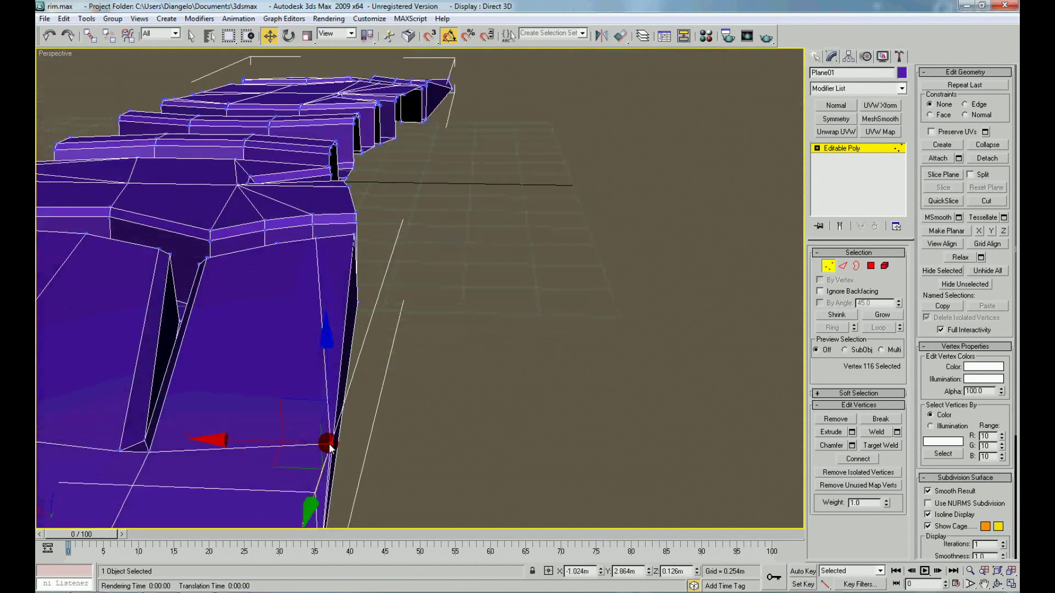
pyautogui.moveTo(317, 440); pyautogui.dragTo(301, 428)
# Cut a new edge between two opposite vertices at the slit
pyautogui.click(986, 204)
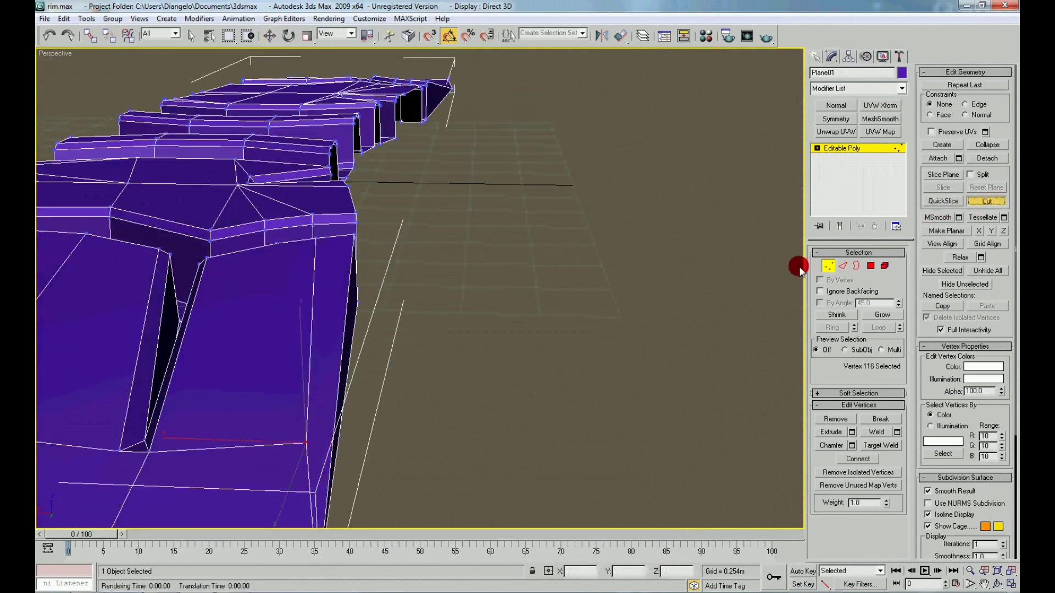
pyautogui.keyDown('alt'); pyautogui.moveTo(798, 265); pyautogui.dragTo(201, 426, button='middle'); pyautogui.keyUp('alt')
pyautogui.click(250, 396)
pyautogui.click(274, 419)
pyautogui.press('w')
pyautogui.moveTo(300, 424)
pyautogui.keyDown('alt'); pyautogui.mouseDown(button='middle')
pyautogui.moveTo(414, 430)
pyautogui.moveTo(407, 436)
pyautogui.moveTo(428, 414)
pyautogui.moveTo(448, 414)
pyautogui.moveTo(351, 391)
pyautogui.mouseUp(button='middle'); pyautogui.keyUp('alt')
# Inspect the tread polygons around the slit at Polygon level
pyautogui.rightClick(351, 391)
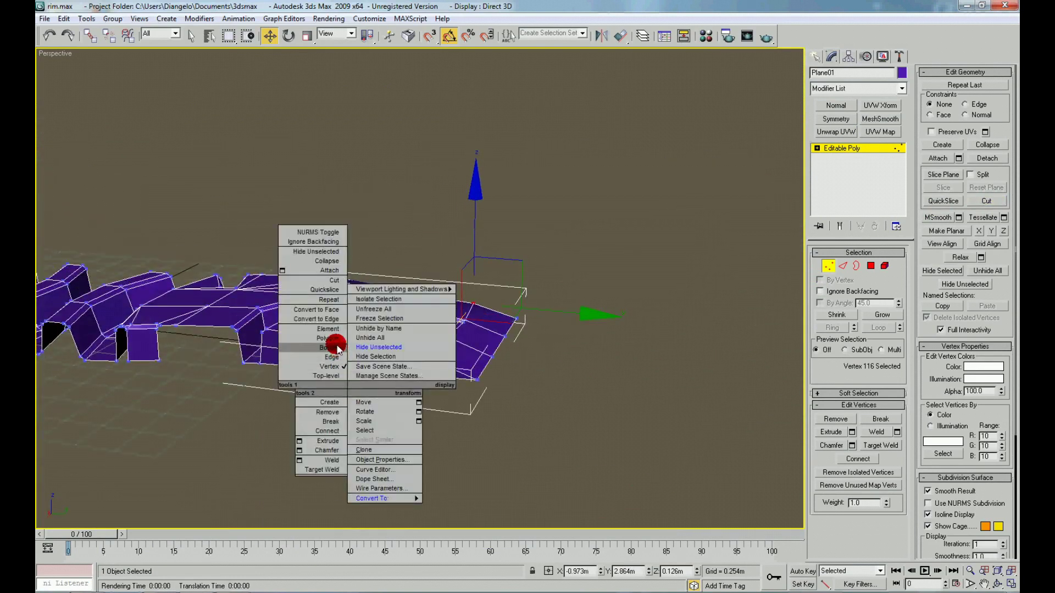
pyautogui.click(333, 347)
pyautogui.keyDown('alt'); pyautogui.click(310, 348); pyautogui.keyUp('alt')
pyautogui.moveTo(306, 347)
pyautogui.keyDown('alt'); pyautogui.mouseDown(button='middle')
pyautogui.moveTo(287, 391)
pyautogui.moveTo(172, 419)
pyautogui.moveTo(339, 341)
pyautogui.moveTo(338, 375)
pyautogui.moveTo(401, 389)
pyautogui.moveTo(408, 420)
pyautogui.moveTo(395, 389)
pyautogui.moveTo(442, 365)
pyautogui.moveTo(411, 365)
pyautogui.moveTo(405, 388)
pyautogui.moveTo(344, 361)
pyautogui.moveTo(302, 294)
pyautogui.mouseUp(button='middle'); pyautogui.keyUp('alt')
pyautogui.click(395, 200)
pyautogui.click(259, 237)
# Back at Vertex level, collapse two selected vertices into one
pyautogui.rightClick(260, 238)
pyautogui.click(231, 102)
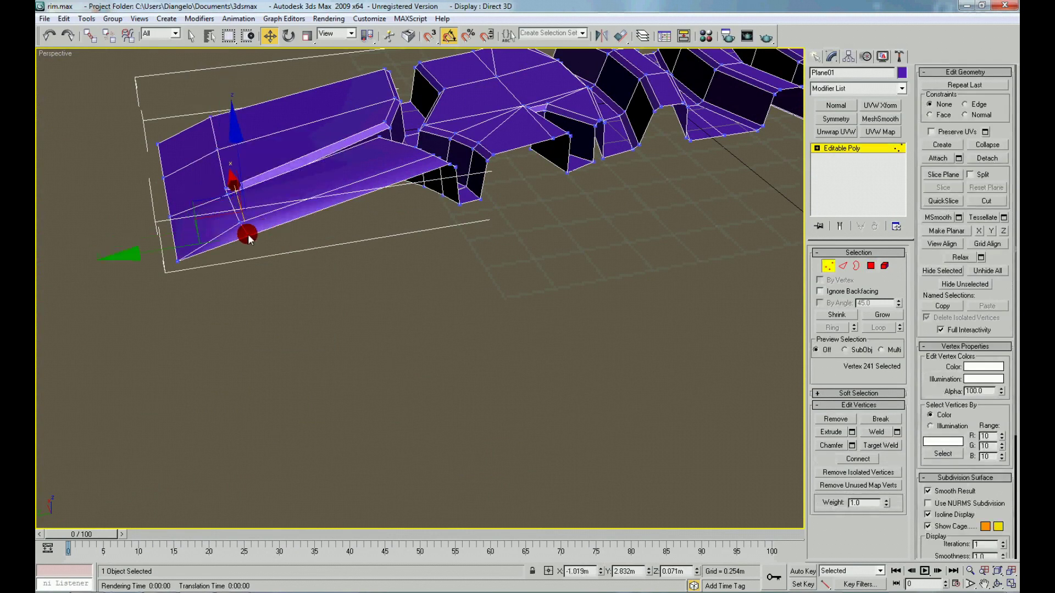
pyautogui.keyDown('ctrl'); pyautogui.click(248, 234); pyautogui.keyUp('ctrl')
pyautogui.click(981, 147)
pyautogui.moveTo(456, 249)
pyautogui.keyDown('alt'); pyautogui.mouseDown(button='middle')
pyautogui.moveTo(353, 263)
pyautogui.moveTo(299, 353)
pyautogui.moveTo(262, 345)
pyautogui.mouseUp(button='middle'); pyautogui.keyUp('alt')
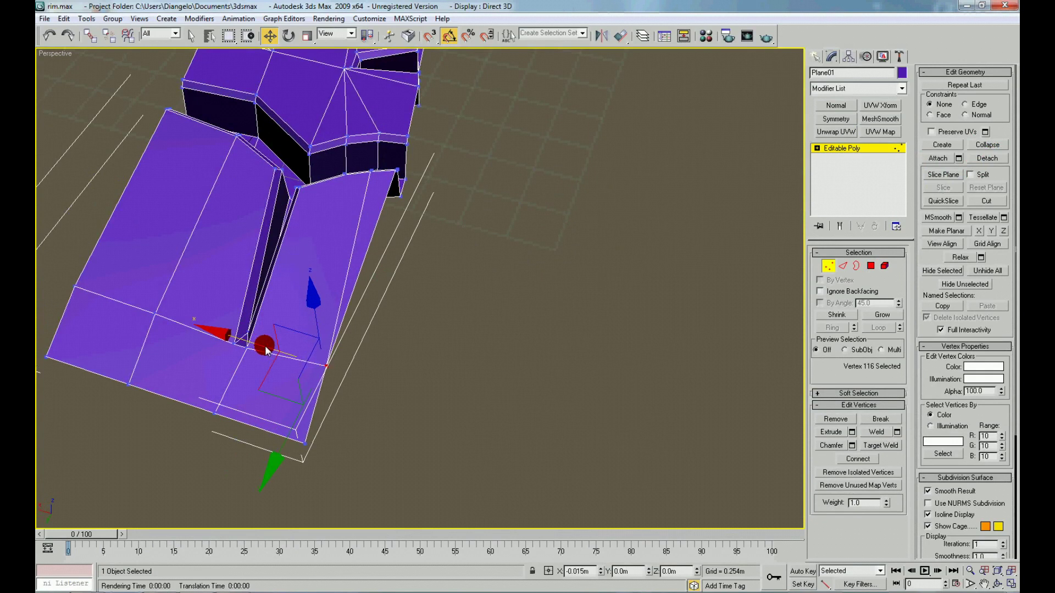
pyautogui.click(376, 373)
# Select the two vertices at the slit tip
pyautogui.moveTo(377, 373)
pyautogui.keyDown('alt'); pyautogui.mouseDown(button='middle')
pyautogui.moveTo(426, 379)
pyautogui.moveTo(431, 393)
pyautogui.mouseUp(button='middle'); pyautogui.keyUp('alt')
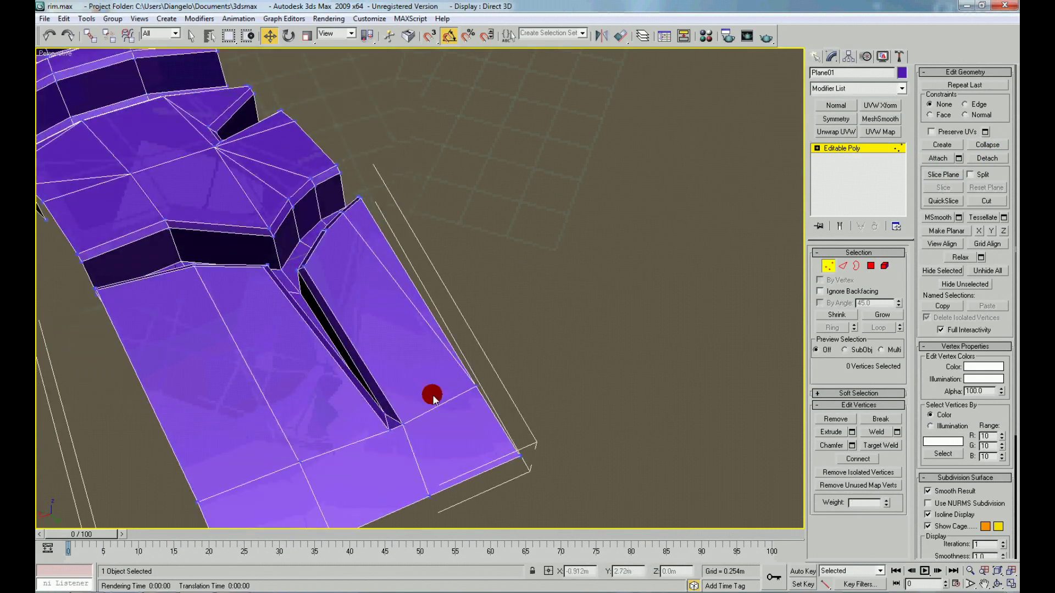
pyautogui.click(388, 427)
pyautogui.keyDown('ctrl'); pyautogui.click(429, 496); pyautogui.keyUp('ctrl')
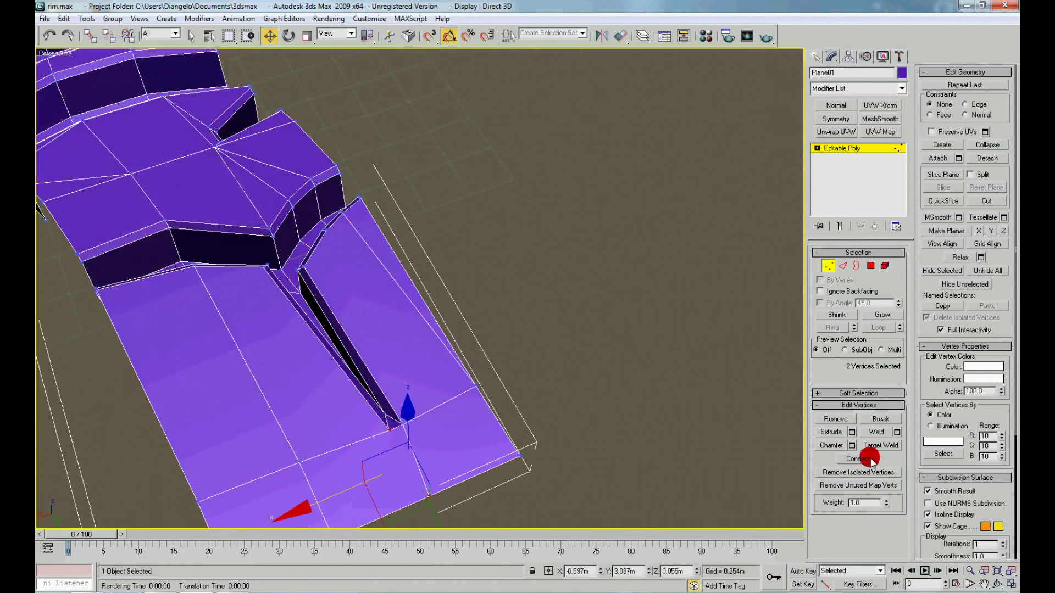
pyautogui.scroll(-10, 500, 401)
pyautogui.rightClick(485, 357)
pyautogui.click(493, 286)
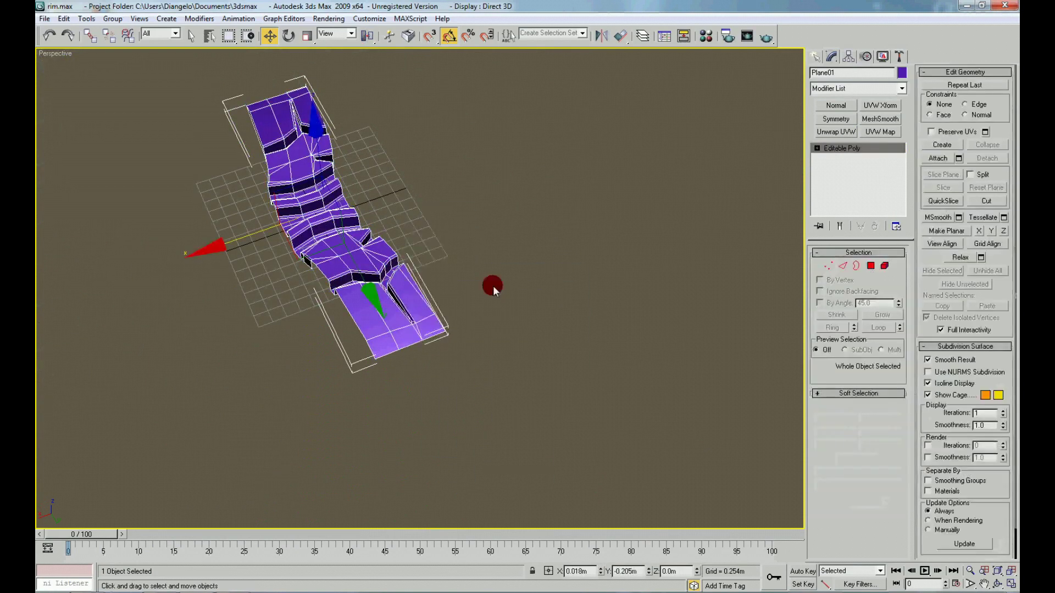
pyautogui.click(499, 265)
pyautogui.moveTo(499, 265)
pyautogui.keyDown('alt'); pyautogui.mouseDown(button='middle')
pyautogui.moveTo(494, 386)
pyautogui.moveTo(514, 349)
pyautogui.moveTo(424, 345)
pyautogui.moveTo(427, 388)
pyautogui.moveTo(424, 326)
pyautogui.mouseUp(button='middle'); pyautogui.keyUp('alt')
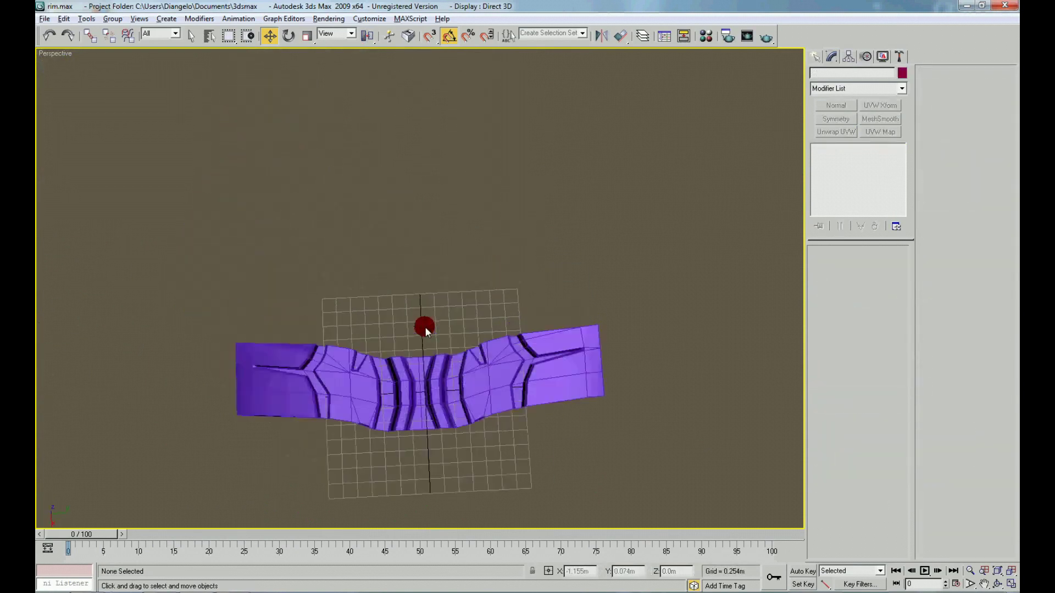
pyautogui.click(485, 345)
pyautogui.rightClick(654, 242)
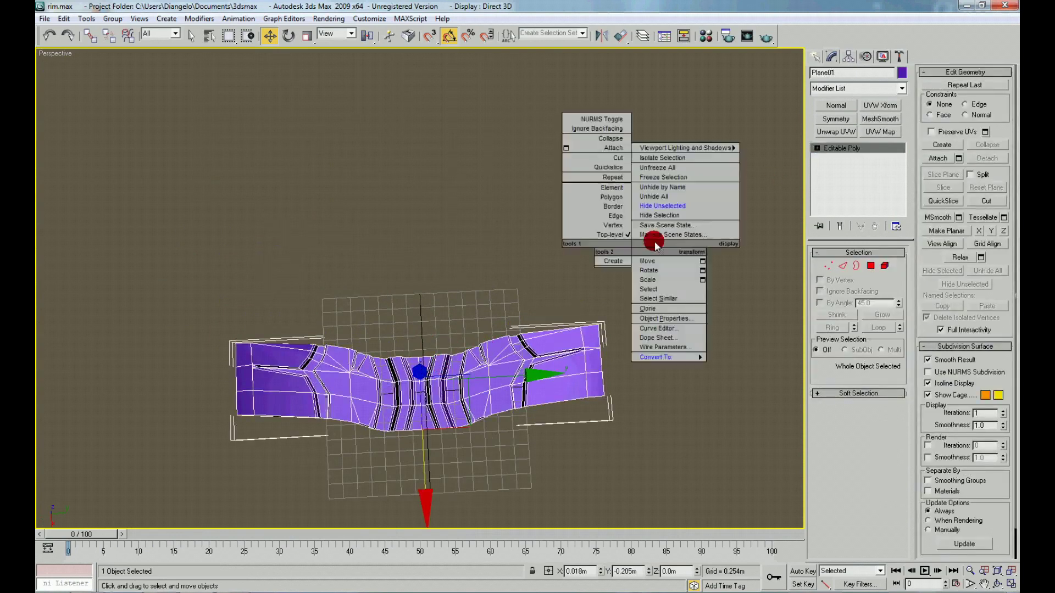
pyautogui.click(666, 207)
pyautogui.keyDown('alt'); pyautogui.moveTo(558, 306); pyautogui.dragTo(493, 245, button='middle'); pyautogui.keyUp('alt')
pyautogui.click(488, 199)
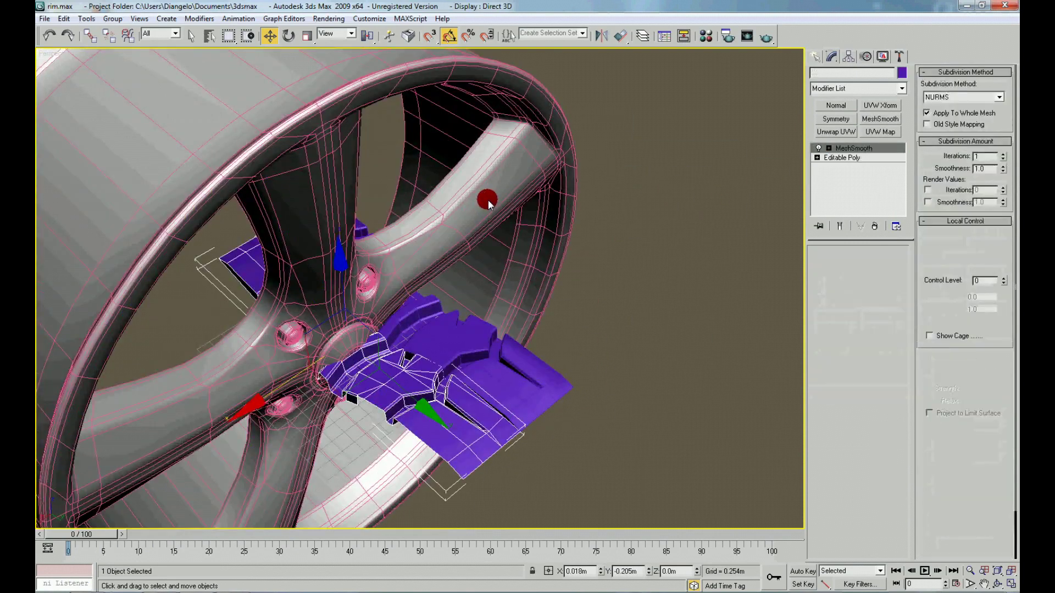
pyautogui.rightClick(519, 219)
pyautogui.click(549, 187)
pyautogui.click(431, 302)
pyautogui.click(420, 360)
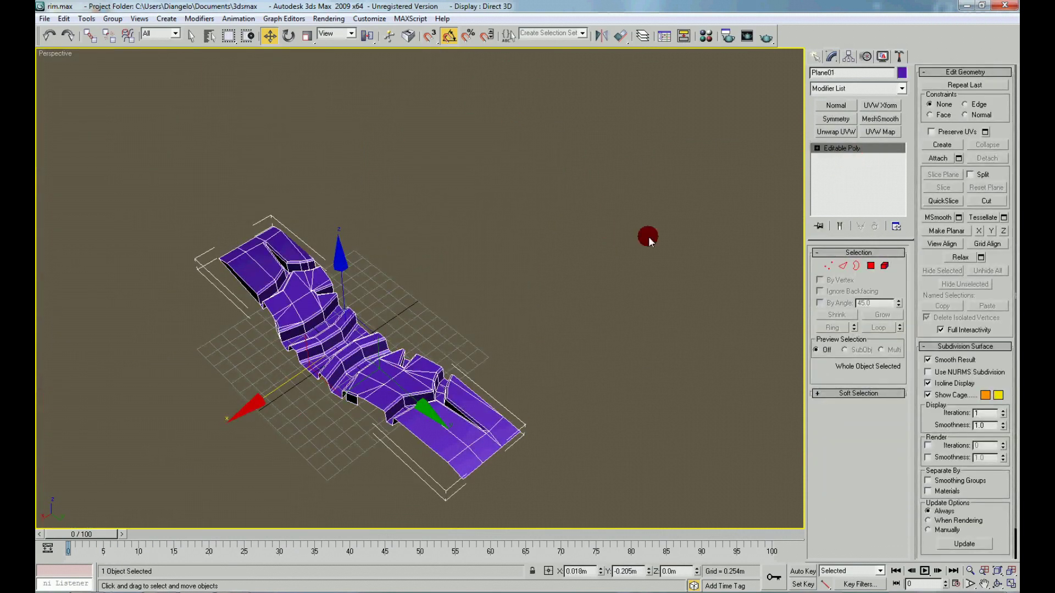
pyautogui.press('t')
pyautogui.press('z')
# Box-select and delete the polygons in the strip's upper half
pyautogui.rightClick(470, 259)
pyautogui.click(447, 205)
pyautogui.moveTo(285, 80); pyautogui.dragTo(599, 288)
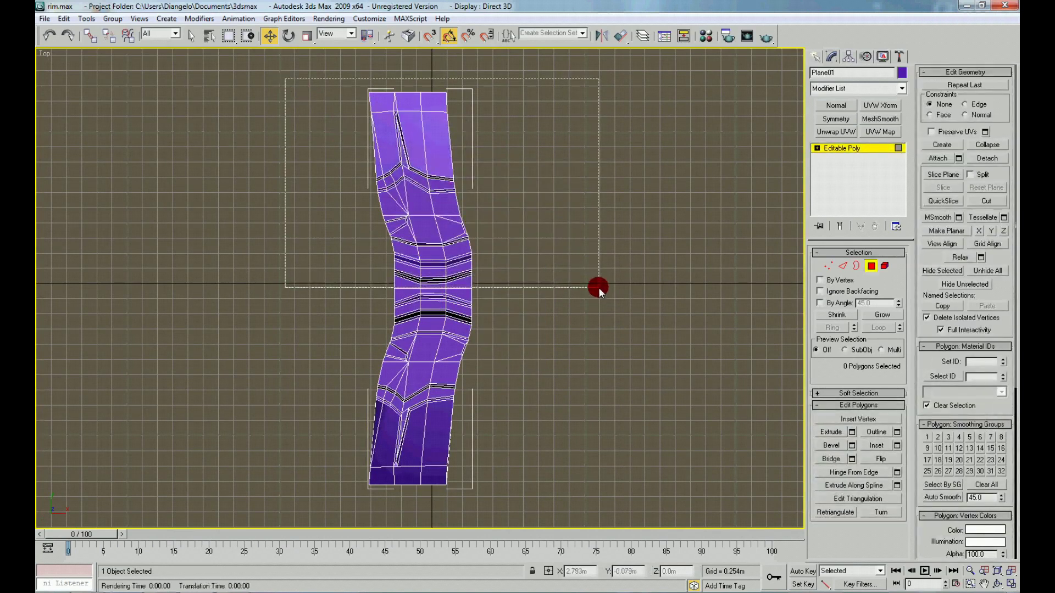
pyautogui.press('Delete')
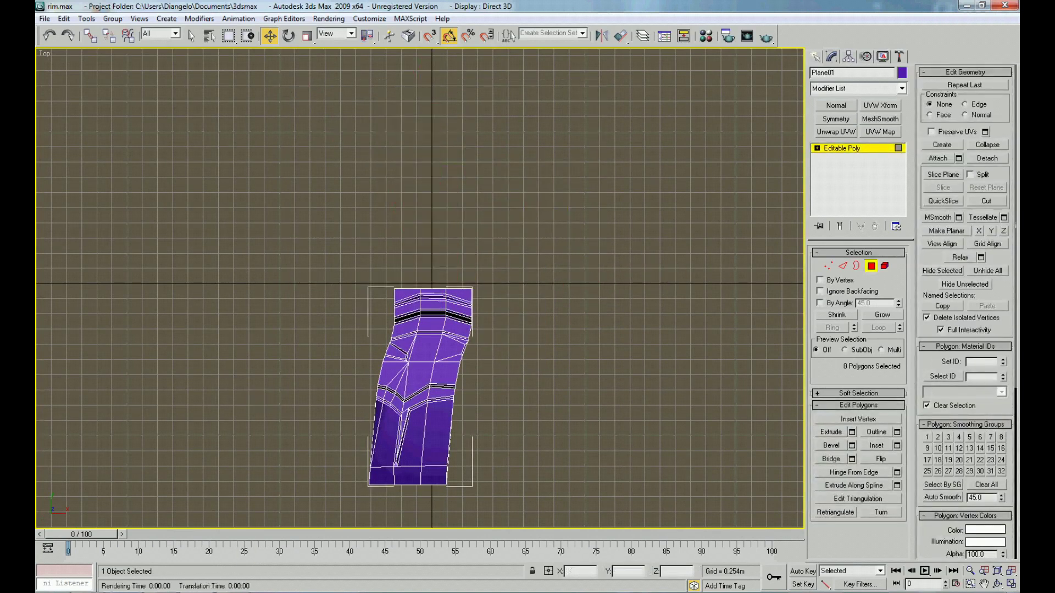
pyautogui.press('p')
pyautogui.press('z')
# Remove the left section of the tread strip
pyautogui.rightClick(467, 338)
pyautogui.press('Escape')
pyautogui.moveTo(536, 318)
pyautogui.keyDown('alt'); pyautogui.mouseDown(button='middle')
pyautogui.moveTo(518, 272)
pyautogui.moveTo(540, 288)
pyautogui.mouseUp(button='middle'); pyautogui.keyUp('alt')
pyautogui.hotkey('ctrl', 'z')
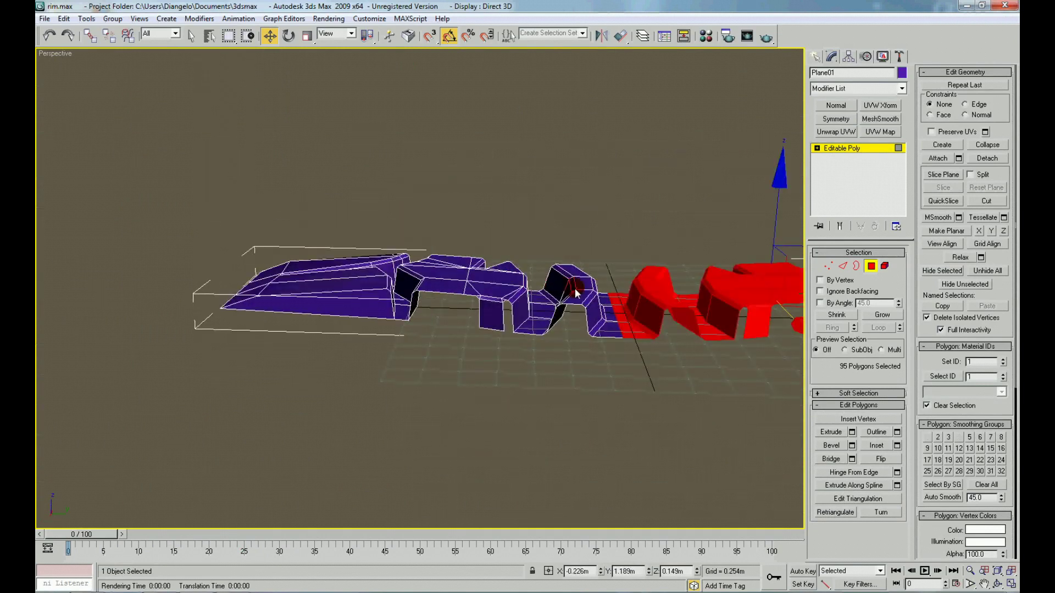
pyautogui.hotkey('ctrl', 'z')
# Return to Top-level and Shift-drag a copy of the strip over the original
pyautogui.rightClick(716, 320)
pyautogui.click(679, 294)
pyautogui.moveTo(679, 294); pyautogui.dragTo(524, 329, button='middle')
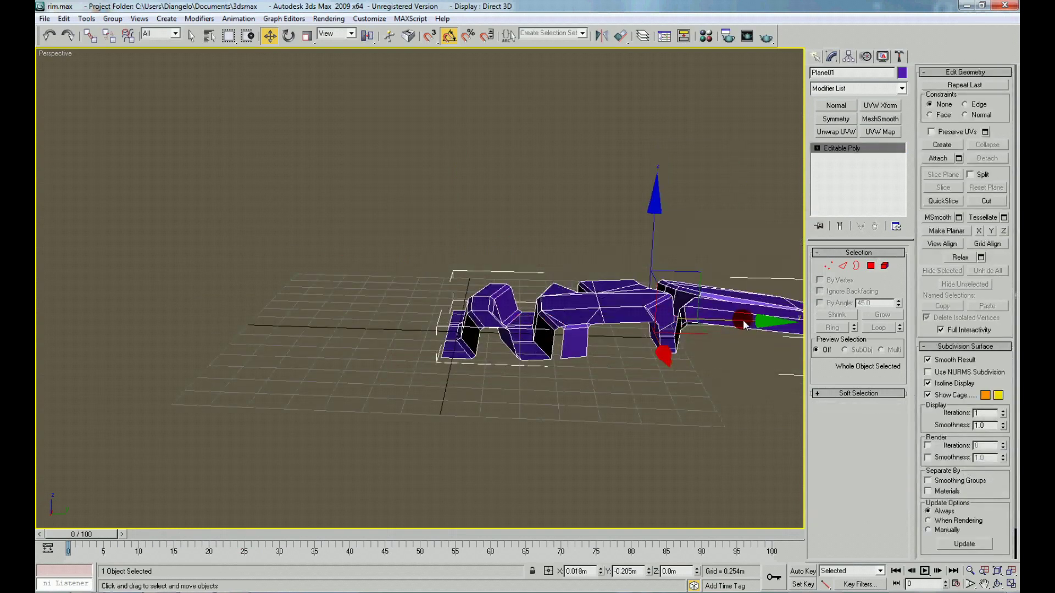
pyautogui.keyDown('alt'); pyautogui.moveTo(751, 322); pyautogui.dragTo(340, 329, button='middle'); pyautogui.keyUp('alt')
pyautogui.moveTo(330, 350)
pyautogui.keyDown('shift'); pyautogui.mouseDown()
pyautogui.moveTo(422, 338)
pyautogui.moveTo(413, 337)
pyautogui.mouseUp(); pyautogui.keyUp('shift')
# Confirm one Instance clone named Plane02 and reselect the original tread strip
pyautogui.click(526, 332)
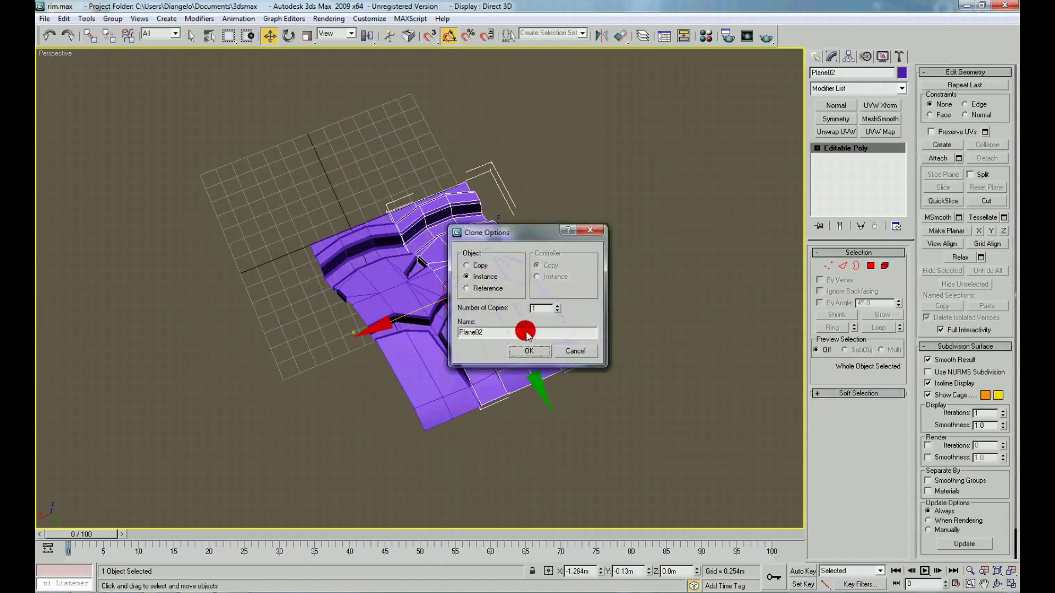
pyautogui.click(521, 350)
pyautogui.click(678, 302)
pyautogui.scroll(5, 404, 358)
pyautogui.click(405, 358)
pyautogui.moveTo(405, 357); pyautogui.dragTo(349, 207, button='middle')
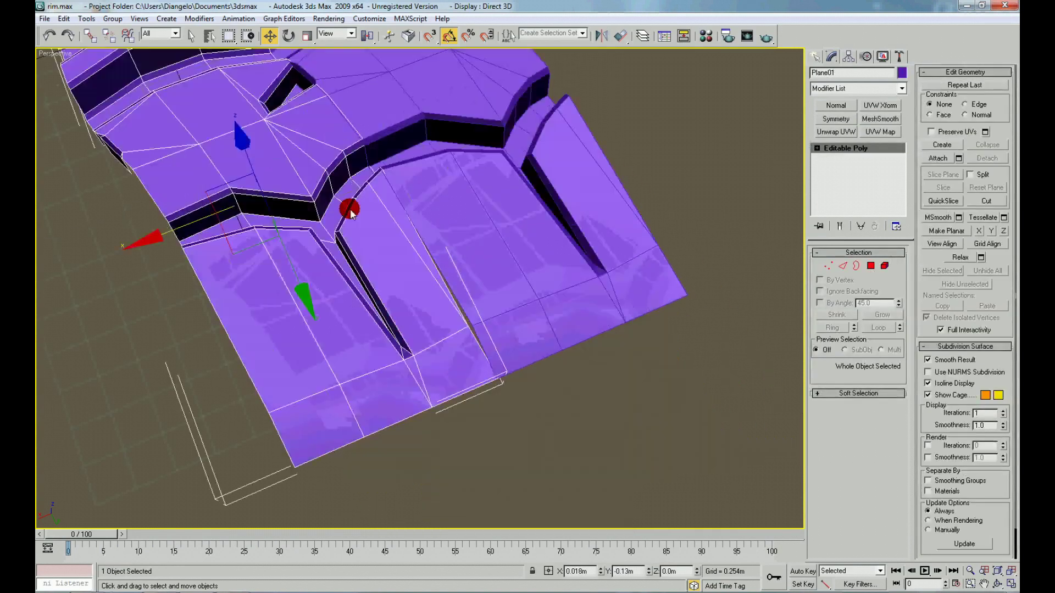
pyautogui.scroll(2, 437, 280)
# Inspect the vertices at the slit tips close up in Vertex mode
pyautogui.rightClick(437, 280)
pyautogui.click(423, 274)
pyautogui.click(423, 274)
pyautogui.click(559, 351)
pyautogui.keyDown('alt'); pyautogui.moveTo(558, 351); pyautogui.dragTo(506, 295, button='middle'); pyautogui.keyUp('alt')
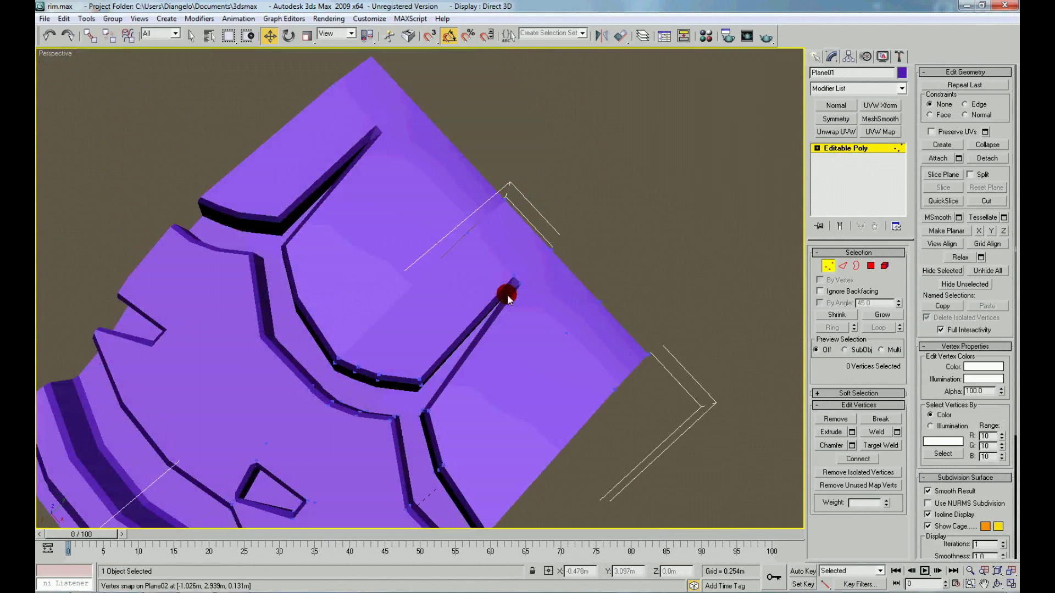
pyautogui.scroll(3, 507, 295)
pyautogui.scroll(2, 511, 273)
pyautogui.scroll(2, 508, 264)
pyautogui.scroll(2, 501, 279)
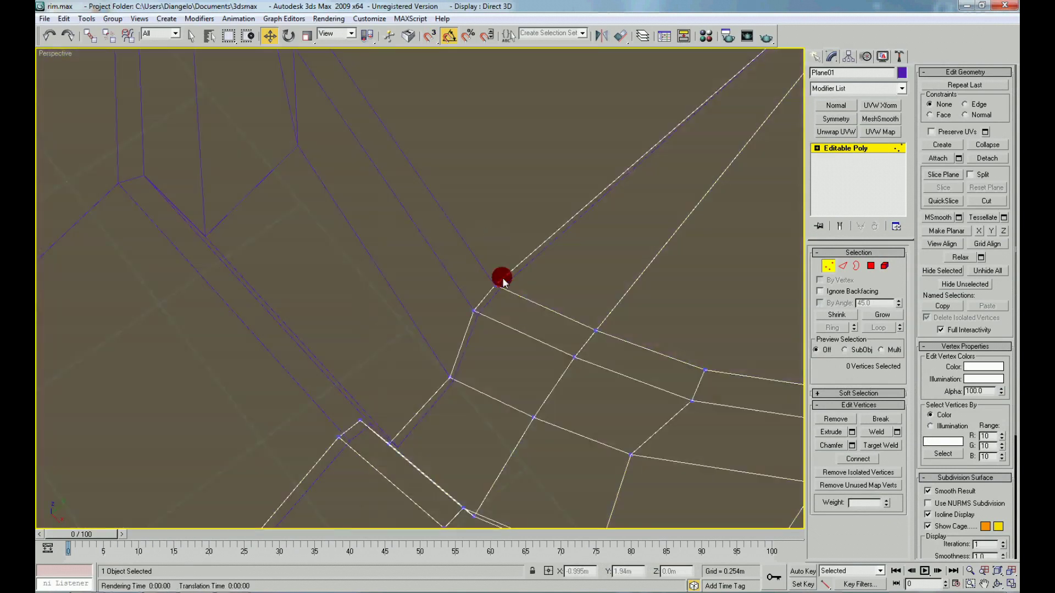
pyautogui.click(476, 313)
pyautogui.click(469, 340)
pyautogui.scroll(-3, 515, 241)
# Re-enter Vertex mode and box-select three vertices near the tread end
pyautogui.rightClick(434, 303)
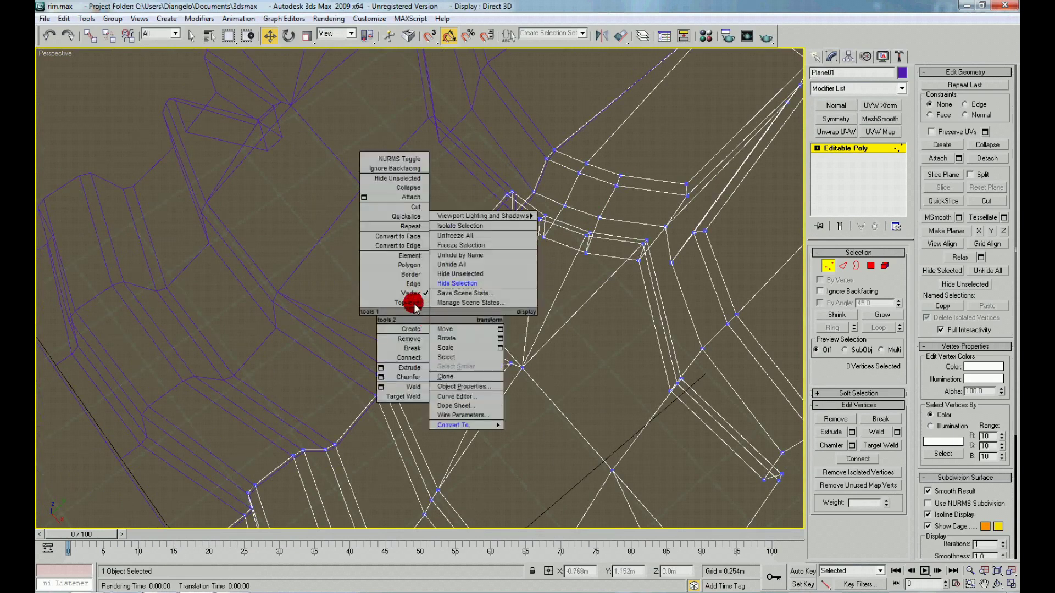
pyautogui.click(417, 298)
pyautogui.scroll(-2, 507, 309)
pyautogui.scroll(2, 595, 376)
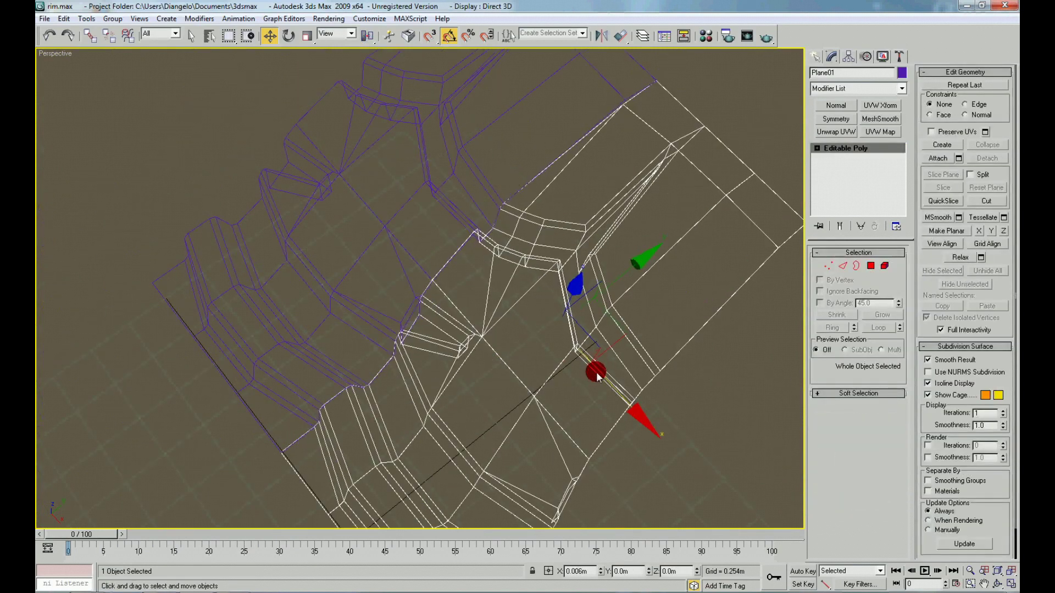
pyautogui.scroll(4, 528, 221)
pyautogui.scroll(2, 527, 220)
pyautogui.rightClick(664, 288)
pyautogui.click(652, 256)
pyautogui.scroll(-2, 496, 378)
pyautogui.moveTo(498, 379)
pyautogui.mouseDown()
pyautogui.moveTo(568, 425)
pyautogui.moveTo(552, 406)
pyautogui.mouseUp()
# Select a vertex on the model and turn on edged-faces display with F4
pyautogui.scroll(-3, 546, 385)
pyautogui.scroll(-3, 409, 343)
pyautogui.scroll(-2, 409, 343)
pyautogui.keyDown('alt'); pyautogui.moveTo(319, 337); pyautogui.dragTo(436, 324, button='middle'); pyautogui.keyUp('alt')
pyautogui.click(431, 331)
pyautogui.scroll(3, 420, 352)
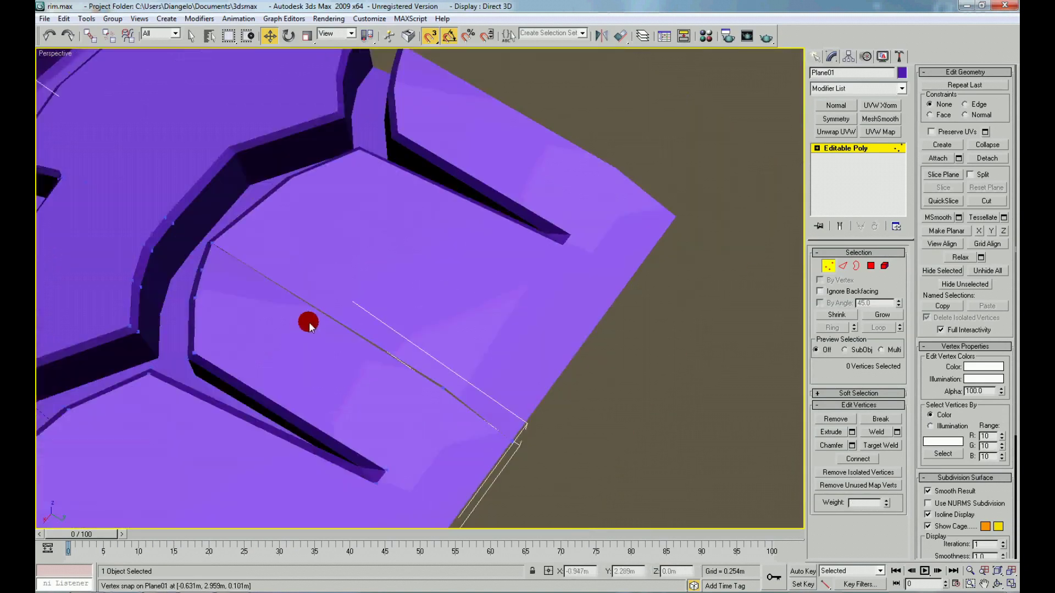
pyautogui.moveTo(309, 322); pyautogui.dragTo(313, 294, button='middle')
pyautogui.press('F4')
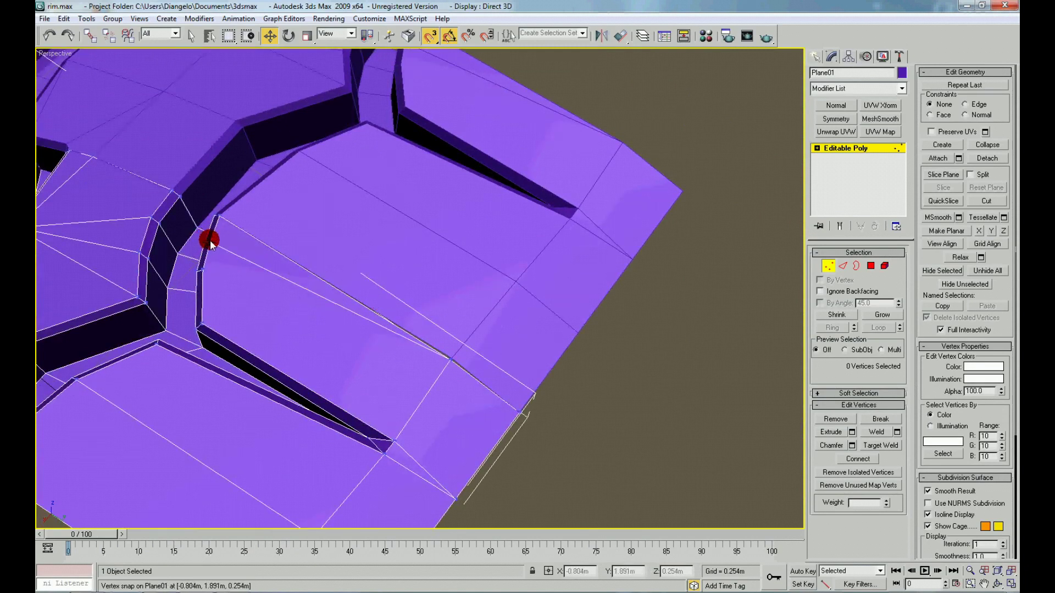
# Connect vertex 109 and a second slit vertex with a new edge
pyautogui.click(209, 240)
pyautogui.keyDown('ctrl'); pyautogui.click(390, 443); pyautogui.keyUp('ctrl')
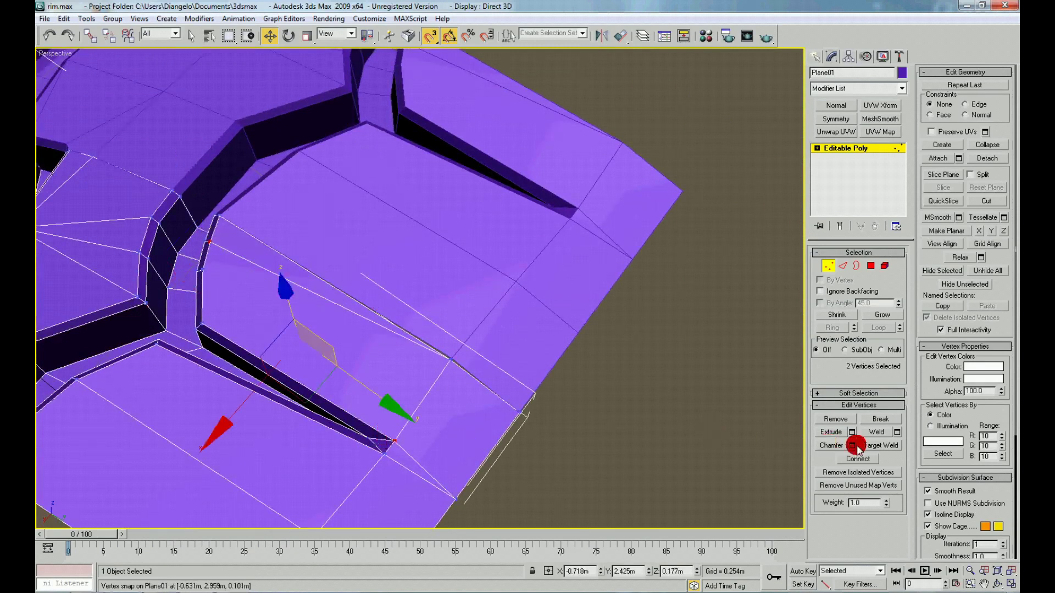
pyautogui.click(862, 459)
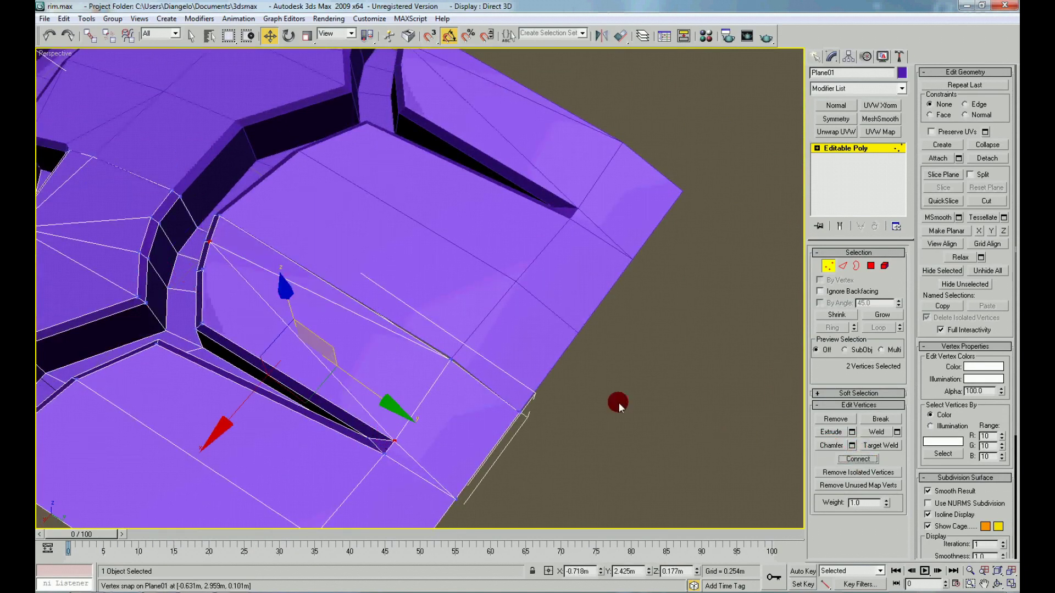
pyautogui.rightClick(501, 381)
pyautogui.click(473, 349)
pyautogui.click(377, 331)
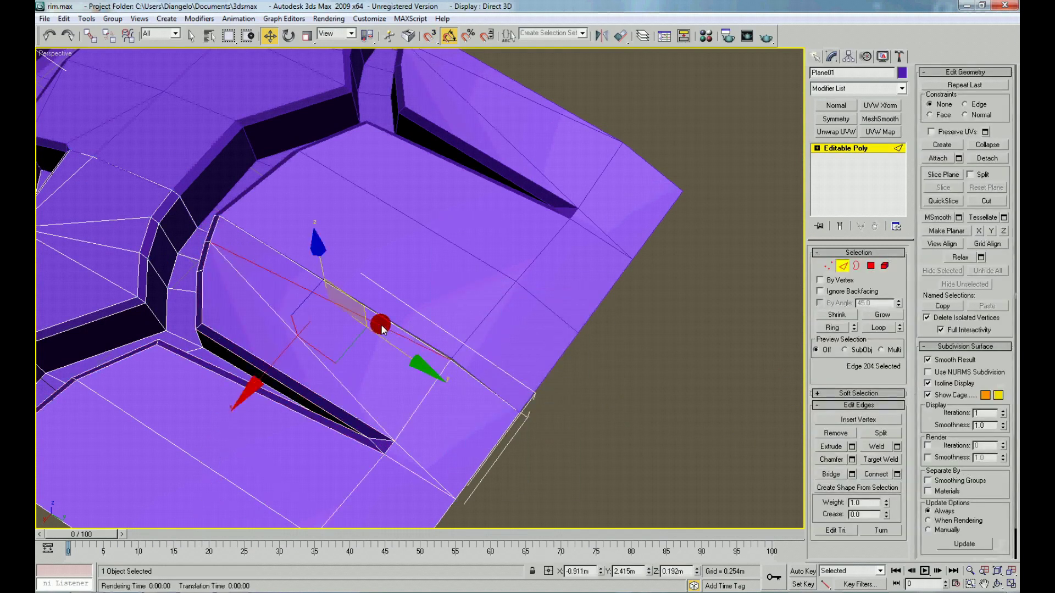
pyautogui.click(537, 377)
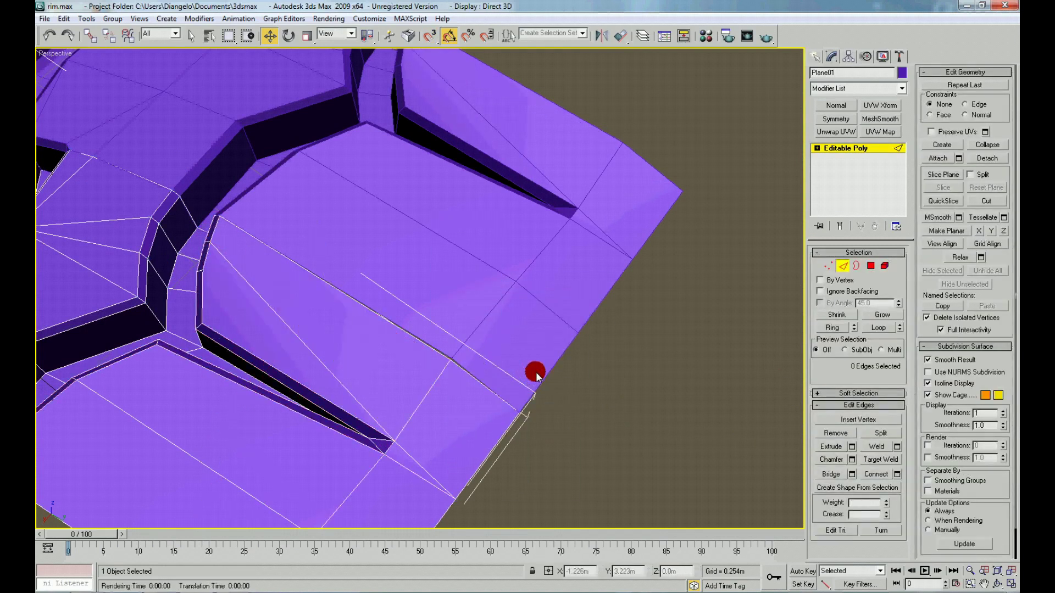
# Cut an extra edge across the corner polygon at the tread end
pyautogui.scroll(2, 526, 365)
pyautogui.scroll(2, 482, 324)
pyautogui.click(985, 202)
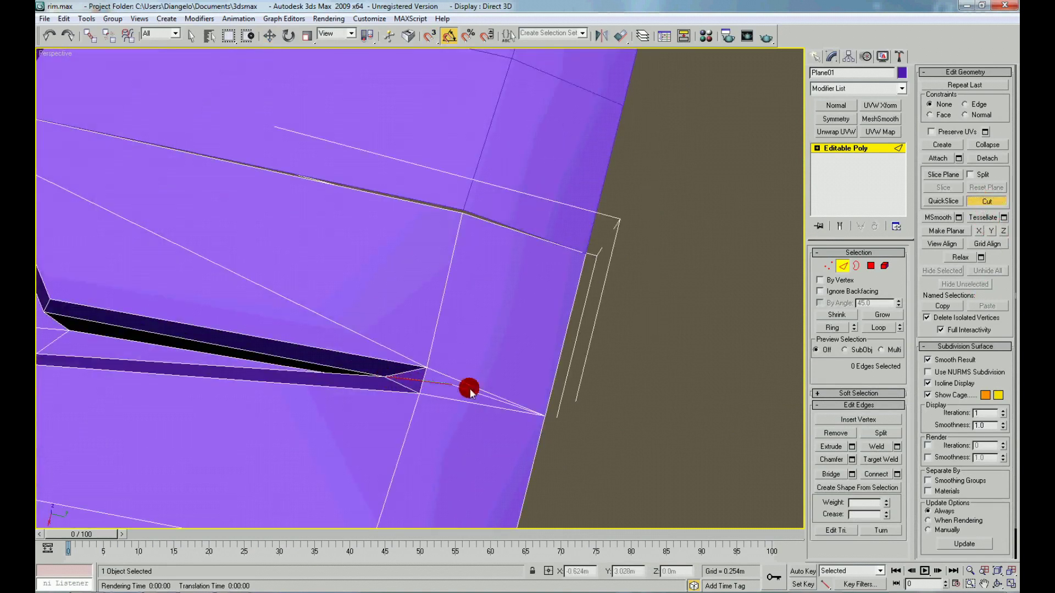
pyautogui.rightClick(459, 377)
# Nudge the cut's new vertex slightly into position
pyautogui.rightClick(419, 389)
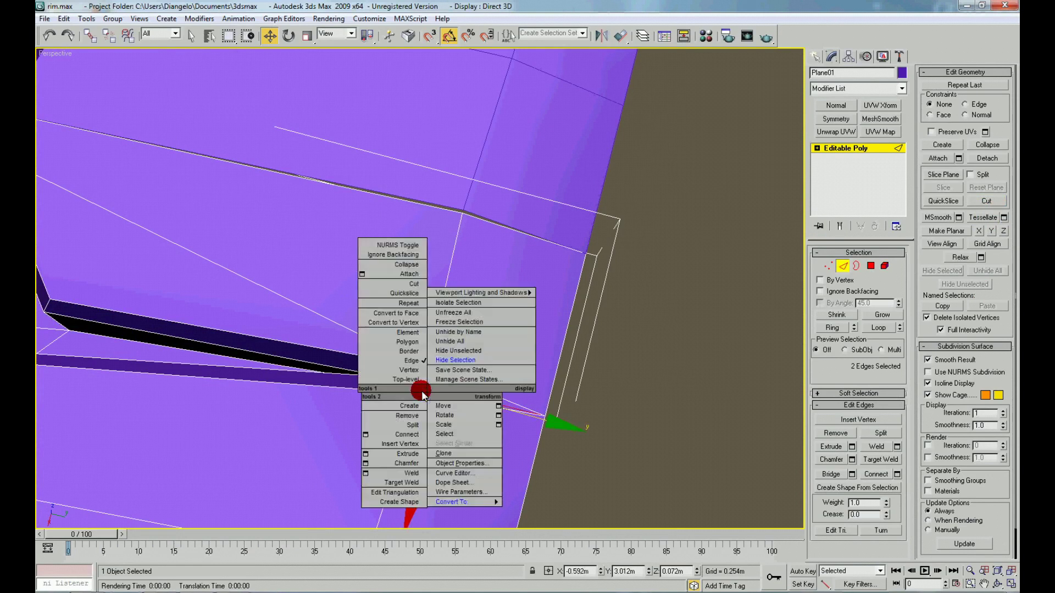
pyautogui.click(416, 376)
pyautogui.click(449, 385)
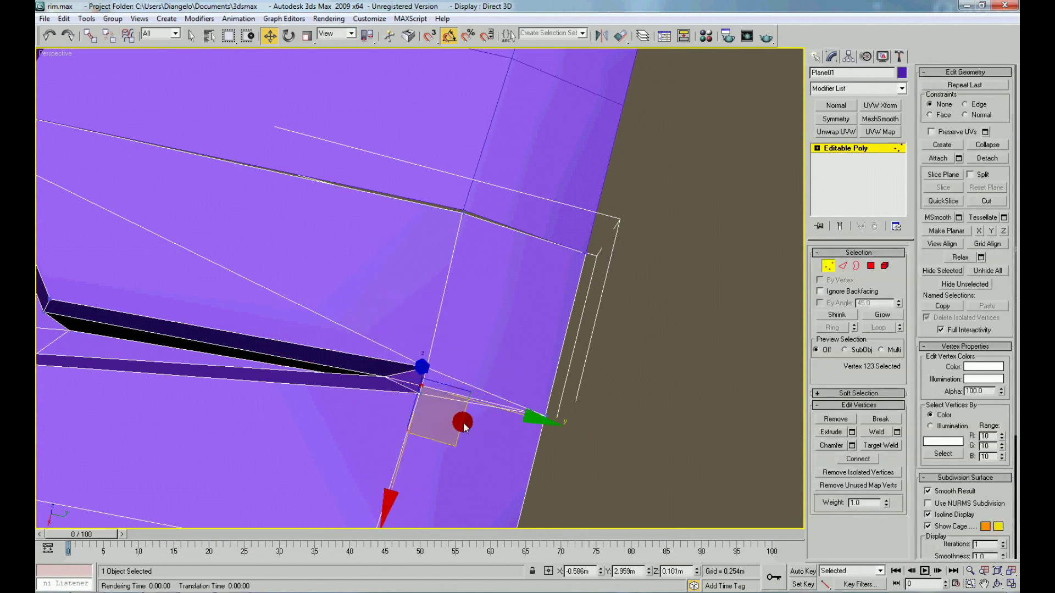
pyautogui.moveTo(464, 428); pyautogui.dragTo(471, 420)
pyautogui.scroll(-3, 581, 468)
pyautogui.click(581, 468)
pyautogui.moveTo(581, 468)
pyautogui.keyDown('alt'); pyautogui.mouseDown(button='middle')
pyautogui.moveTo(568, 431)
pyautogui.moveTo(452, 436)
pyautogui.moveTo(403, 414)
pyautogui.moveTo(413, 449)
pyautogui.moveTo(368, 430)
pyautogui.moveTo(506, 301)
pyautogui.mouseUp(button='middle'); pyautogui.keyUp('alt')
# In Edge mode, select the three end edges of the tread piece and push them outward
pyautogui.rightClick(504, 295)
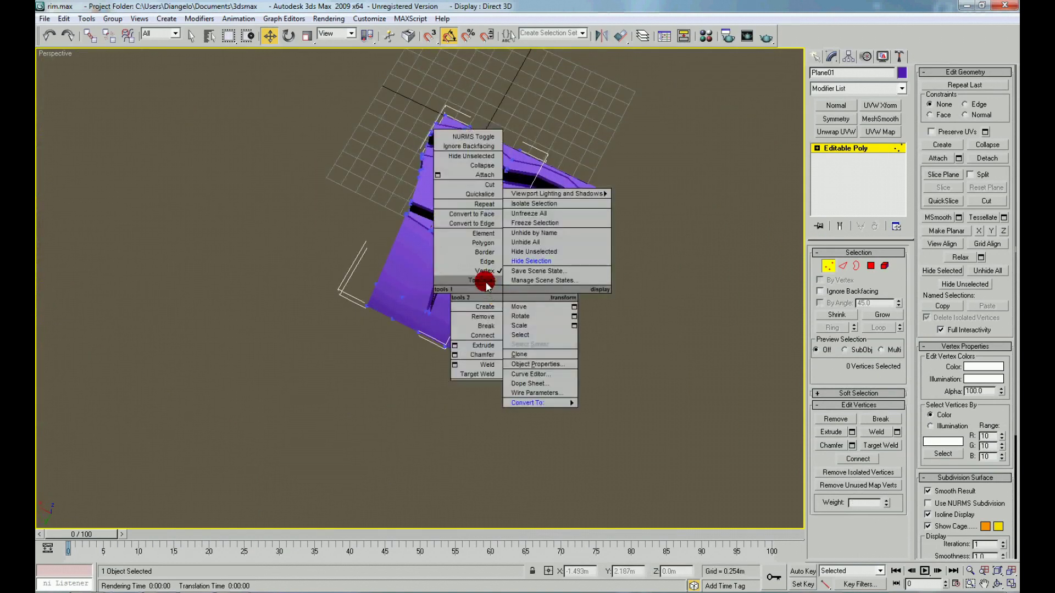
pyautogui.click(485, 283)
pyautogui.keyDown('alt'); pyautogui.moveTo(453, 347); pyautogui.dragTo(537, 304, button='middle'); pyautogui.keyUp('alt')
pyautogui.rightClick(537, 302)
pyautogui.click(503, 270)
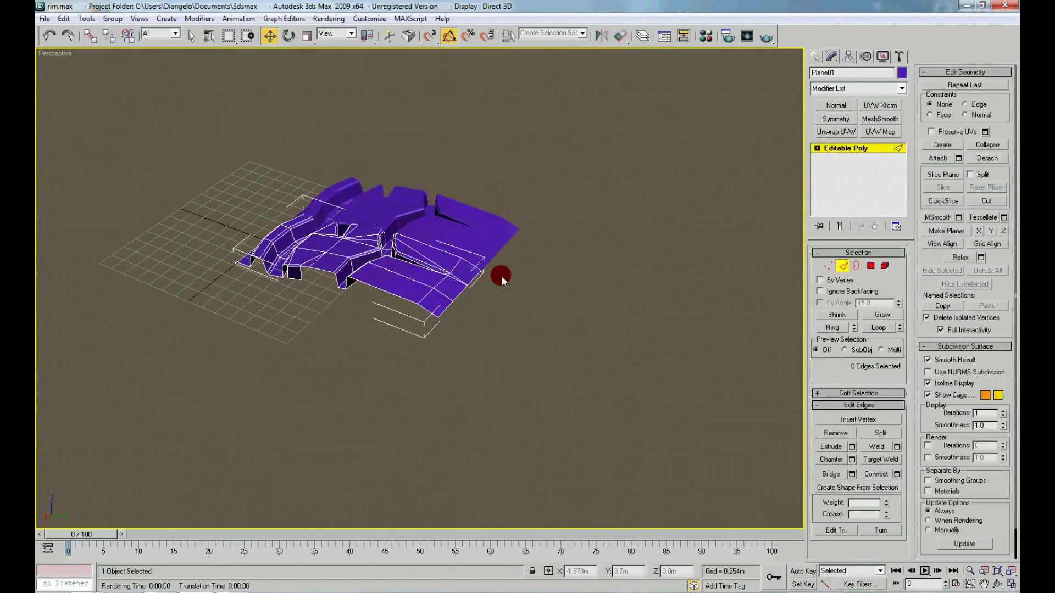
pyautogui.doubleClick(449, 306)
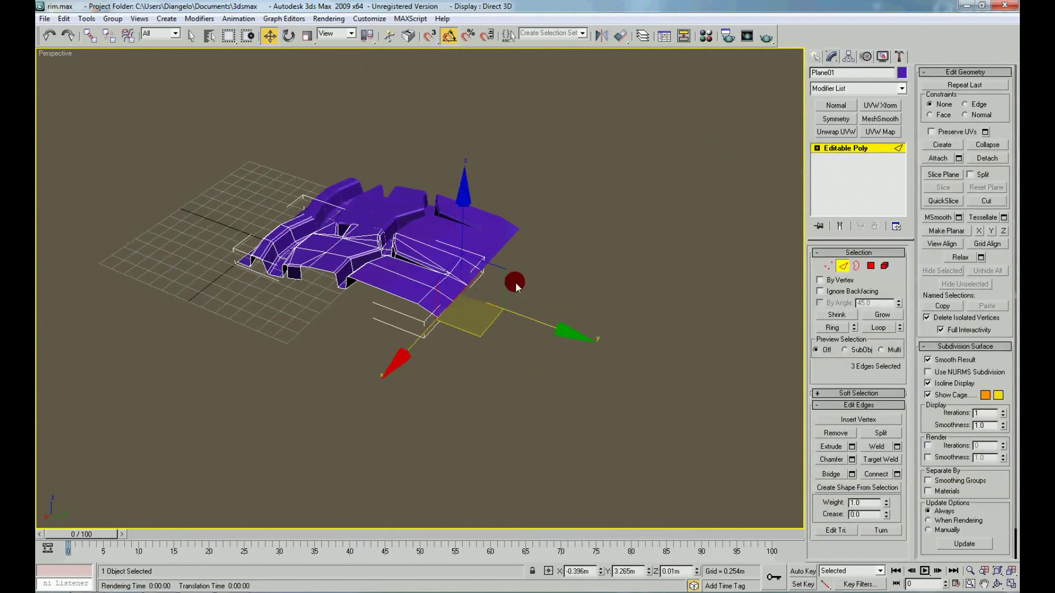
pyautogui.moveTo(516, 285); pyautogui.dragTo(512, 281)
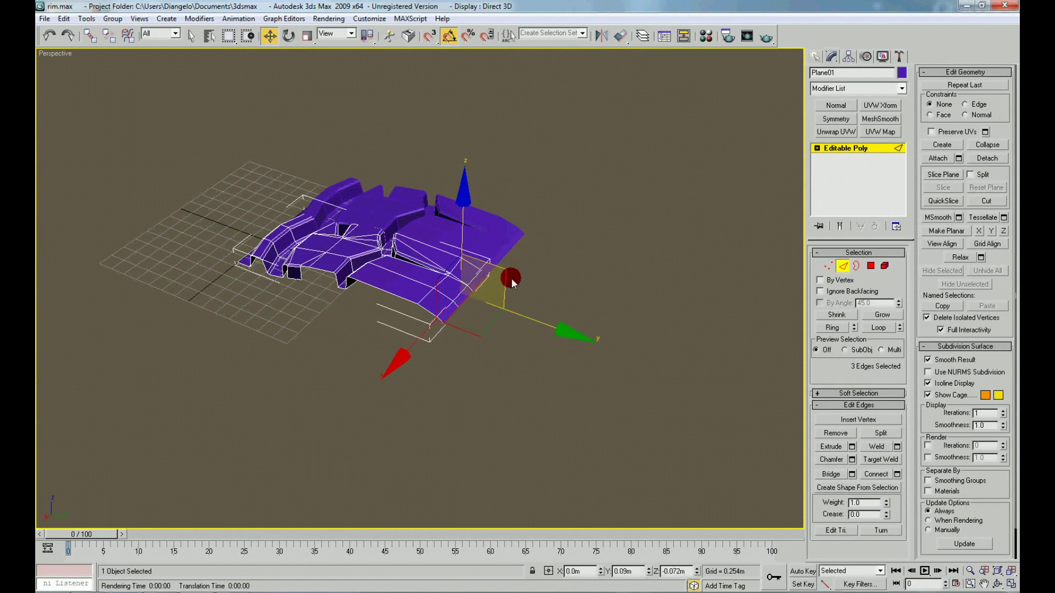
# Compare with the tire reference photo and pull the end edges down into a curved shoulder
pyautogui.click(176, 584)
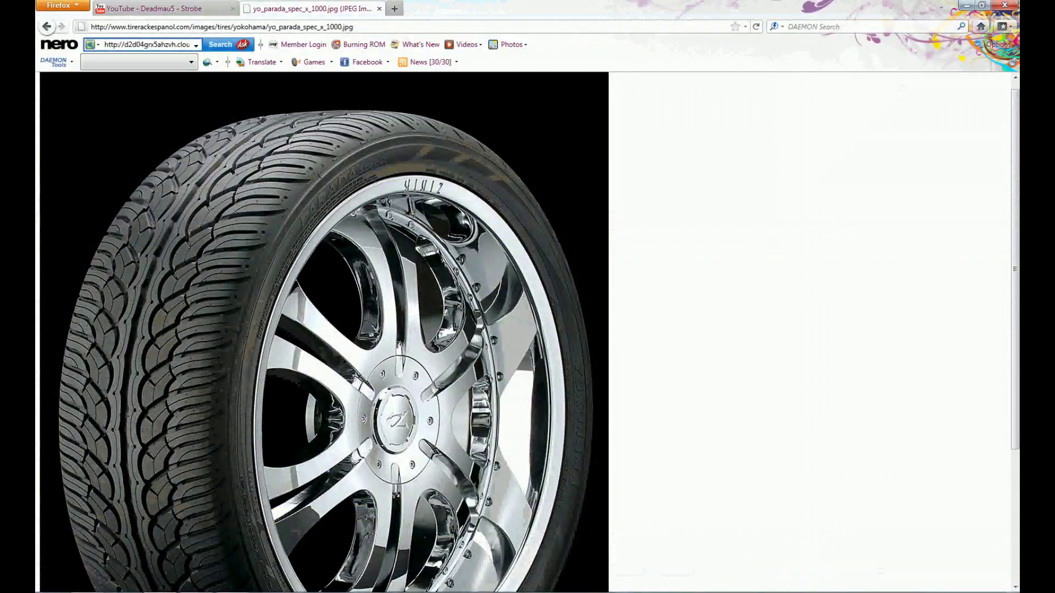
pyautogui.hotkey('alt', 'Tab')
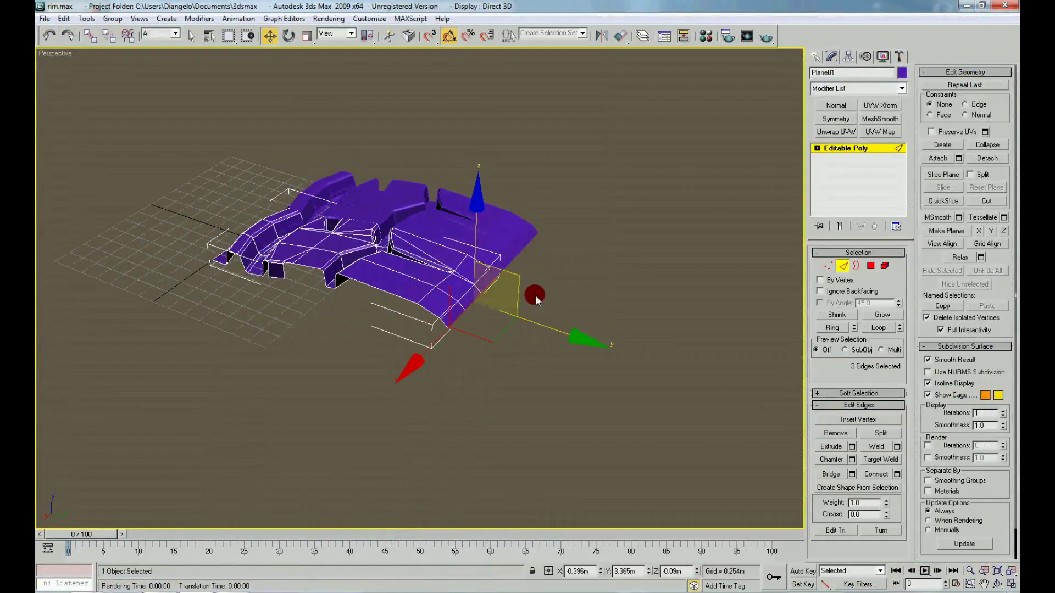
pyautogui.moveTo(516, 282); pyautogui.dragTo(458, 407)
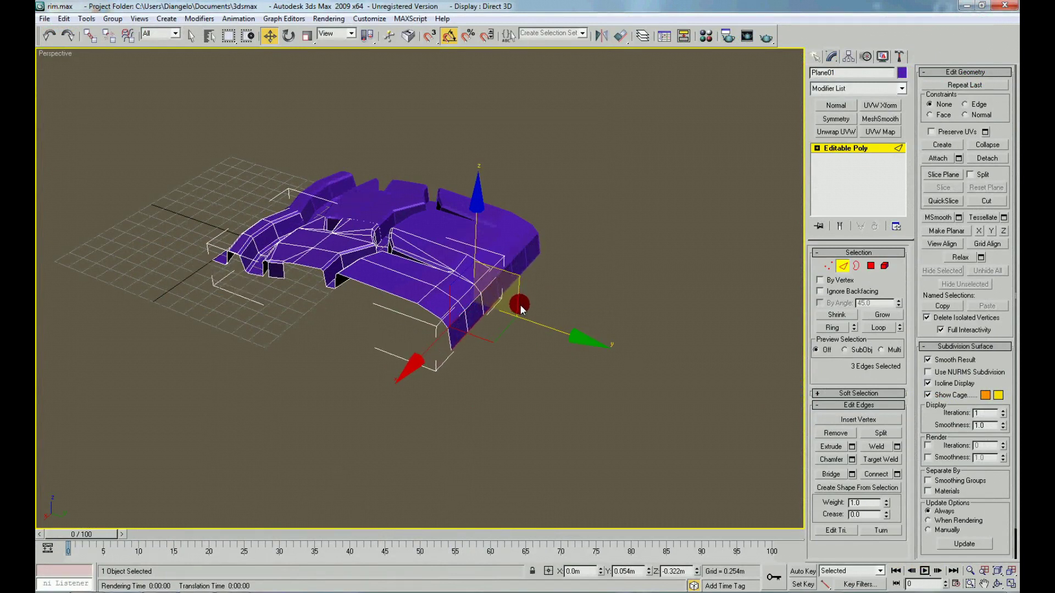
pyautogui.keyDown('alt'); pyautogui.moveTo(458, 408); pyautogui.dragTo(457, 414, button='middle'); pyautogui.keyUp('alt')
pyautogui.hotkey('alt', 'Tab')
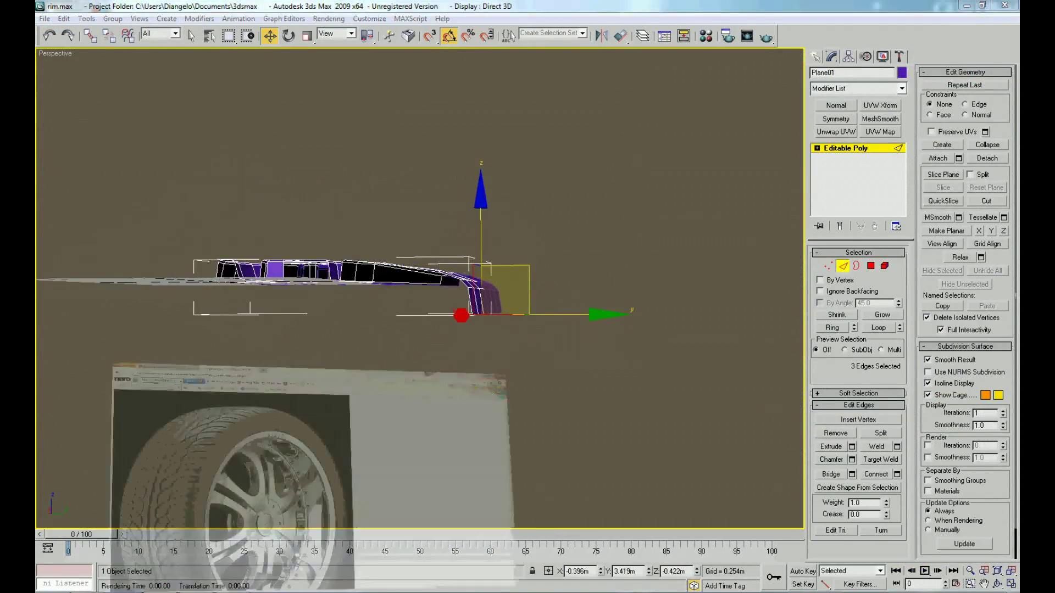
pyautogui.hotkey('alt', 'Tab')
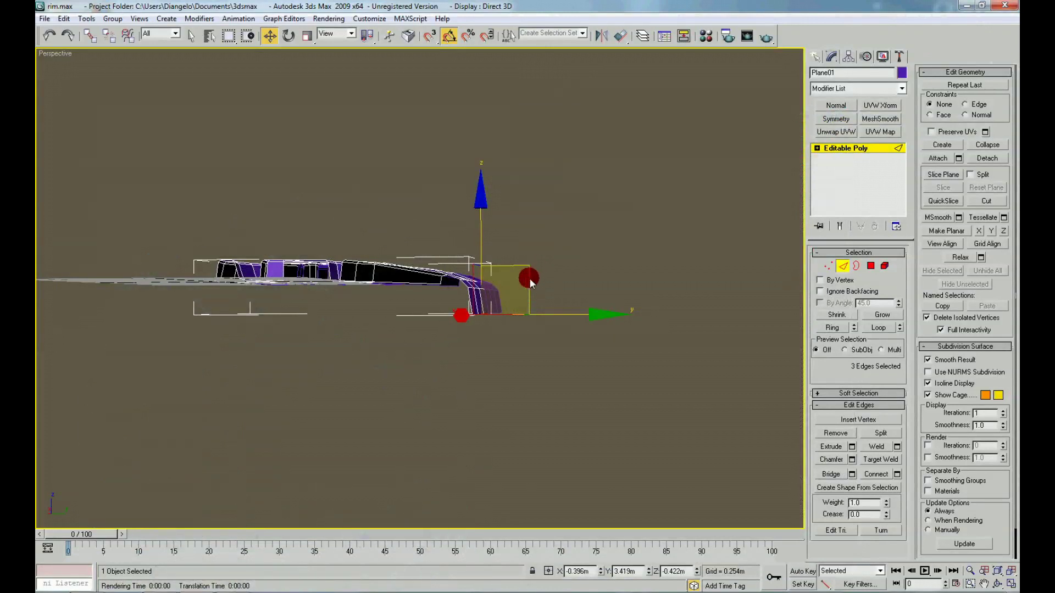
pyautogui.moveTo(528, 282)
pyautogui.mouseDown()
pyautogui.moveTo(504, 347)
pyautogui.moveTo(513, 314)
pyautogui.moveTo(476, 348)
pyautogui.mouseUp()
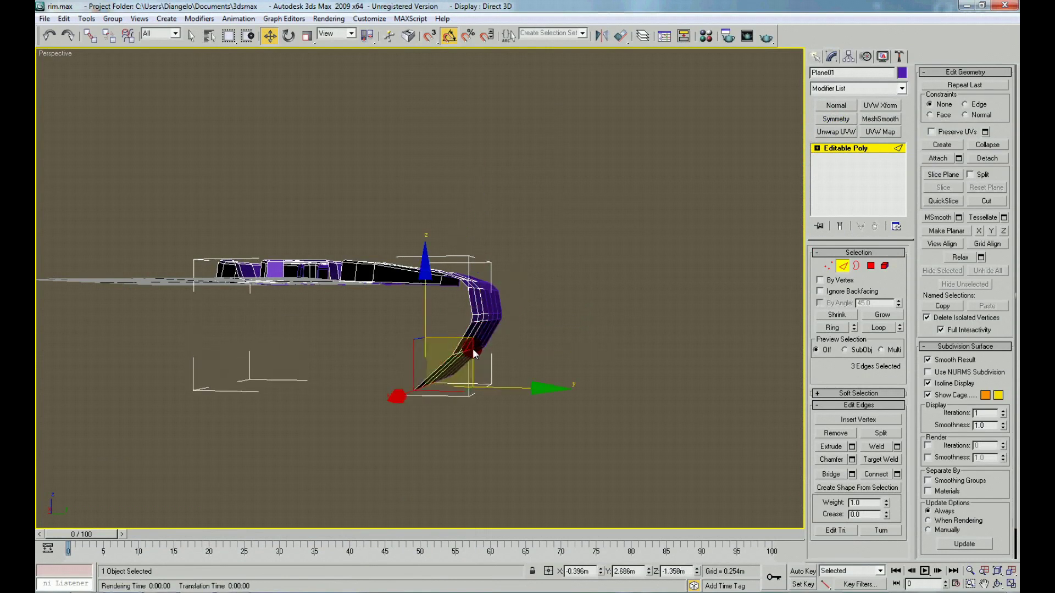
pyautogui.moveTo(513, 350)
pyautogui.keyDown('alt'); pyautogui.mouseDown(button='middle')
pyautogui.moveTo(333, 352)
pyautogui.moveTo(462, 354)
pyautogui.mouseUp(button='middle'); pyautogui.keyUp('alt')
# Select and check the lower-edge vertices, then return to object level
pyautogui.rightClick(387, 373)
pyautogui.click(366, 322)
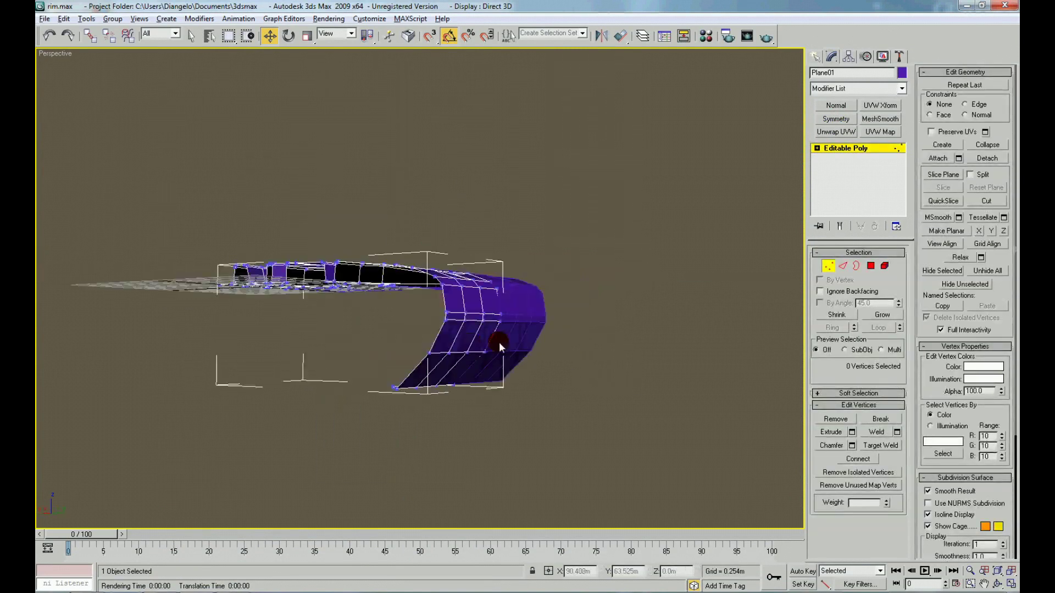
pyautogui.click(462, 354)
pyautogui.moveTo(536, 351); pyautogui.dragTo(411, 379)
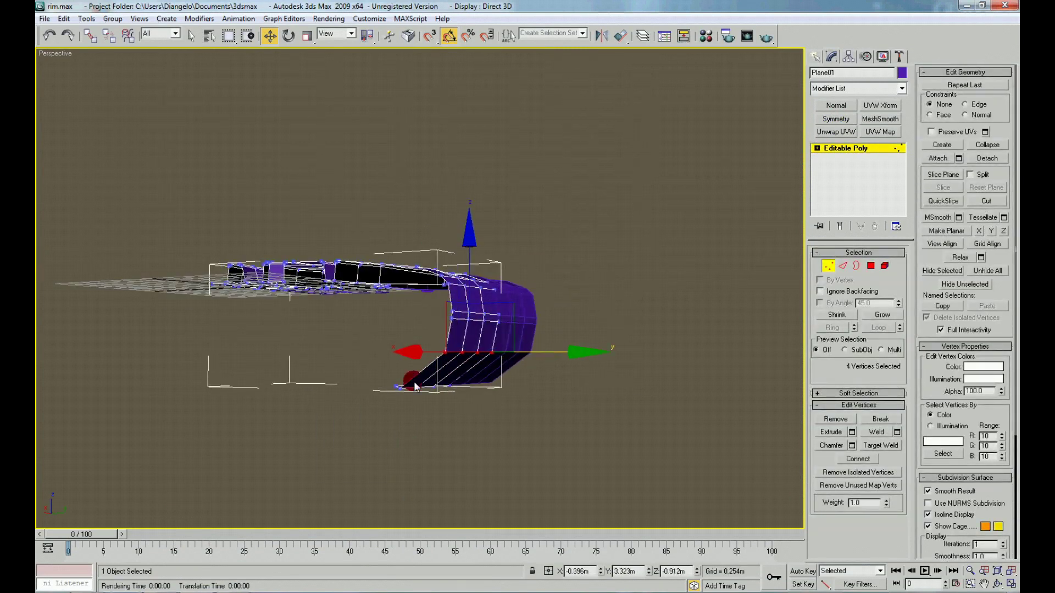
pyautogui.click(549, 398)
pyautogui.moveTo(559, 399)
pyautogui.keyDown('alt'); pyautogui.mouseDown(button='middle')
pyautogui.moveTo(541, 433)
pyautogui.moveTo(536, 386)
pyautogui.moveTo(572, 362)
pyautogui.mouseUp(button='middle'); pyautogui.keyUp('alt')
pyautogui.rightClick(526, 374)
pyautogui.click(503, 312)
# Add a Symmetry modifier mirroring along Y and move its mirror plane so the halves meet
pyautogui.click(832, 119)
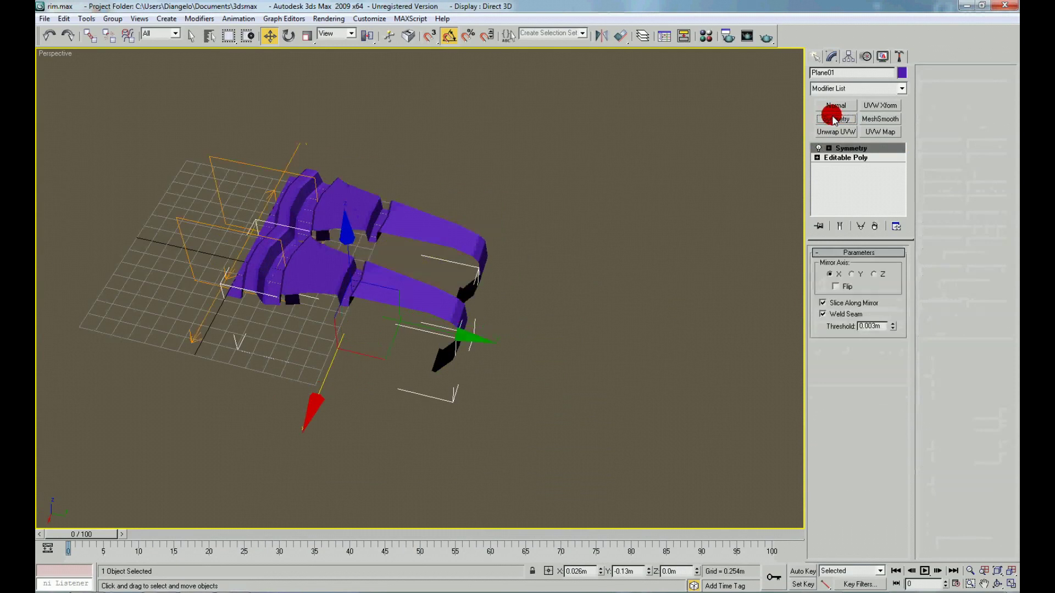
pyautogui.click(852, 274)
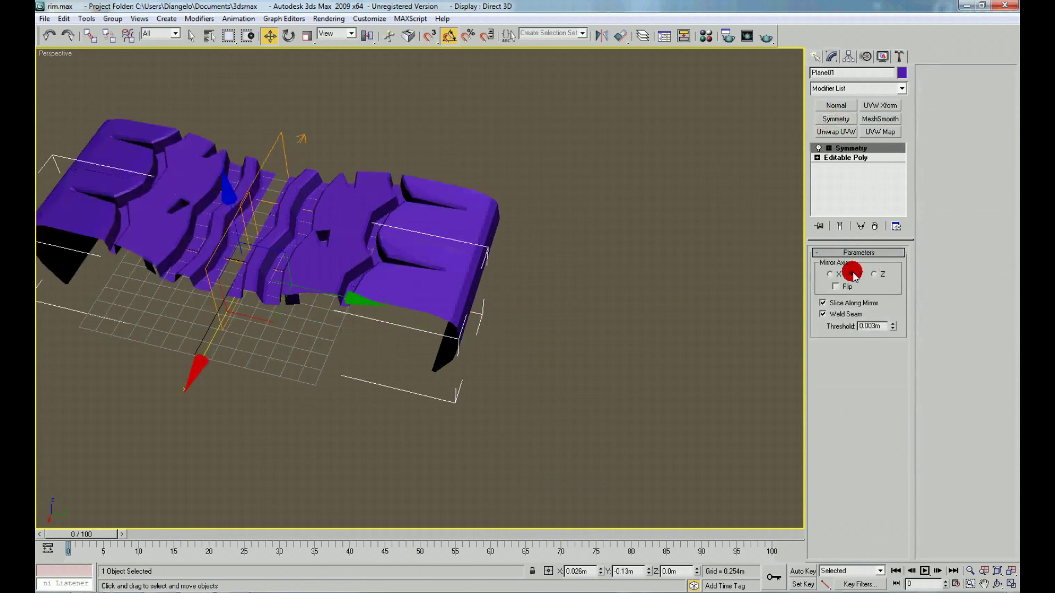
pyautogui.click(302, 227)
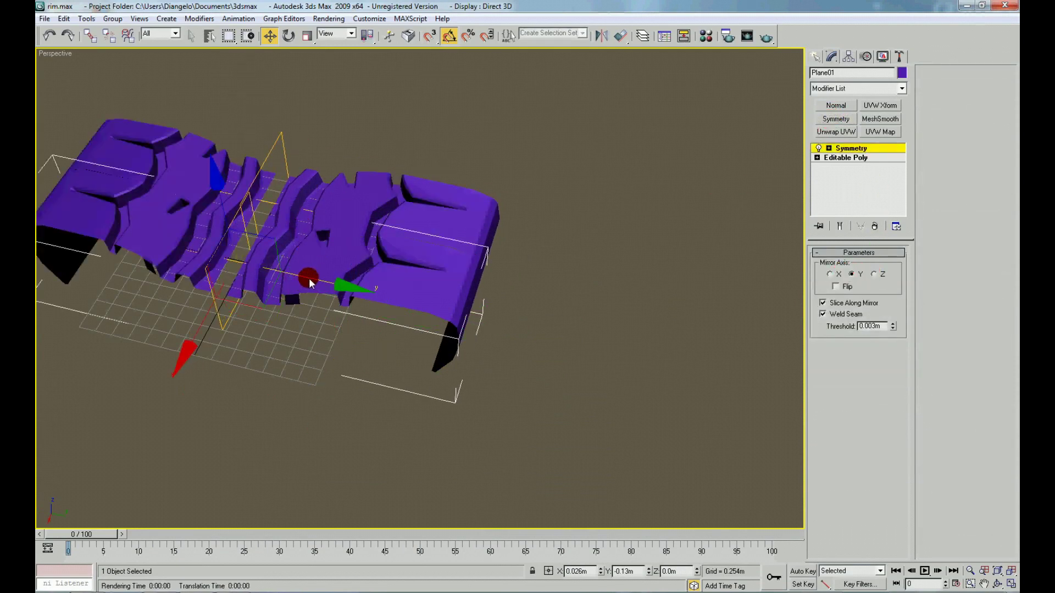
pyautogui.moveTo(309, 282); pyautogui.dragTo(324, 282)
pyautogui.moveTo(552, 298)
pyautogui.keyDown('alt'); pyautogui.mouseDown(button='middle')
pyautogui.moveTo(532, 331)
pyautogui.moveTo(451, 308)
pyautogui.moveTo(399, 261)
pyautogui.moveTo(455, 265)
pyautogui.moveTo(478, 240)
pyautogui.mouseUp(button='middle'); pyautogui.keyUp('alt')
pyautogui.click(424, 280)
# Drop to the Editable Poly base and select the two vertices at the centre seam
pyautogui.scroll(5, 439, 277)
pyautogui.click(473, 279)
pyautogui.click(478, 240)
pyautogui.click(872, 160)
pyautogui.moveTo(538, 308)
pyautogui.keyDown('alt'); pyautogui.mouseDown(button='middle')
pyautogui.moveTo(478, 344)
pyautogui.moveTo(423, 297)
pyautogui.mouseUp(button='middle'); pyautogui.keyUp('alt')
pyautogui.rightClick(384, 301)
pyautogui.click(423, 273)
pyautogui.scroll(5, 417, 273)
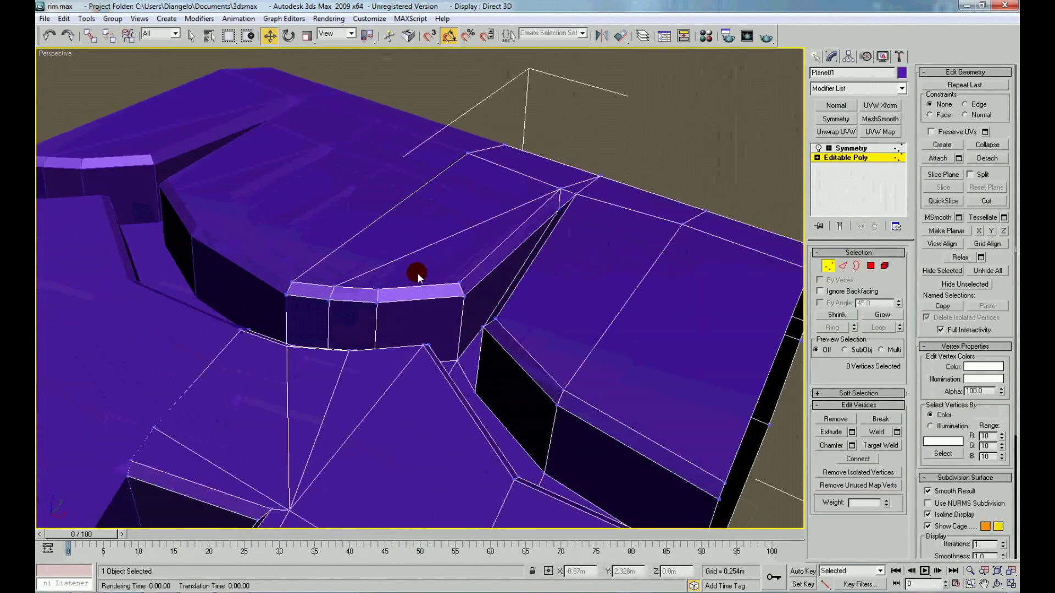
pyautogui.moveTo(470, 305); pyautogui.dragTo(471, 307)
pyautogui.click(374, 283)
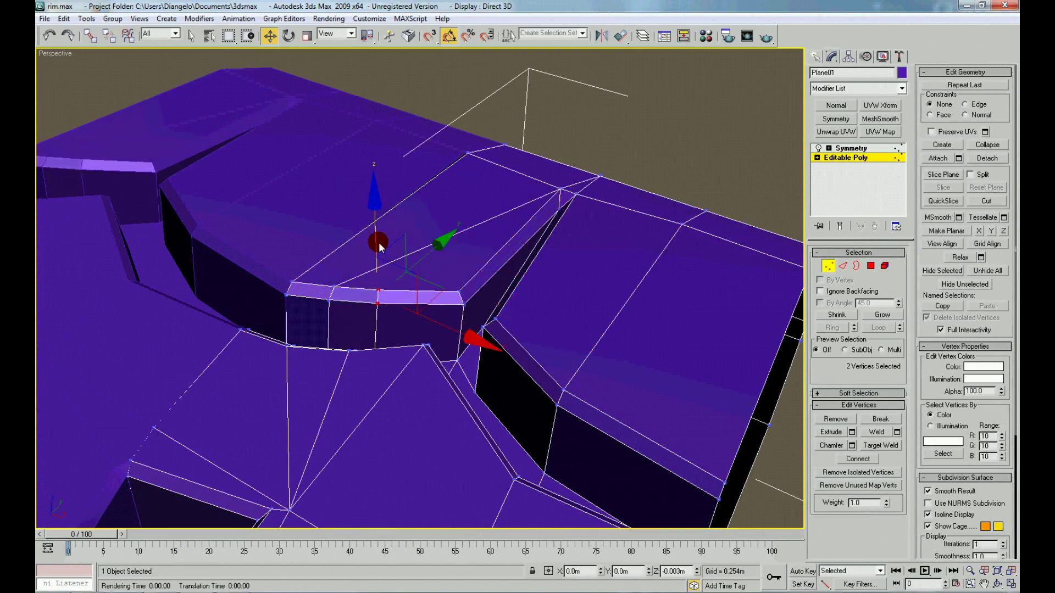
# Inspect the seam, return to object level and view the whole mirrored tread piece
pyautogui.keyDown('alt'); pyautogui.moveTo(378, 242); pyautogui.dragTo(222, 331, button='middle'); pyautogui.keyUp('alt')
pyautogui.scroll(-5, 332, 382)
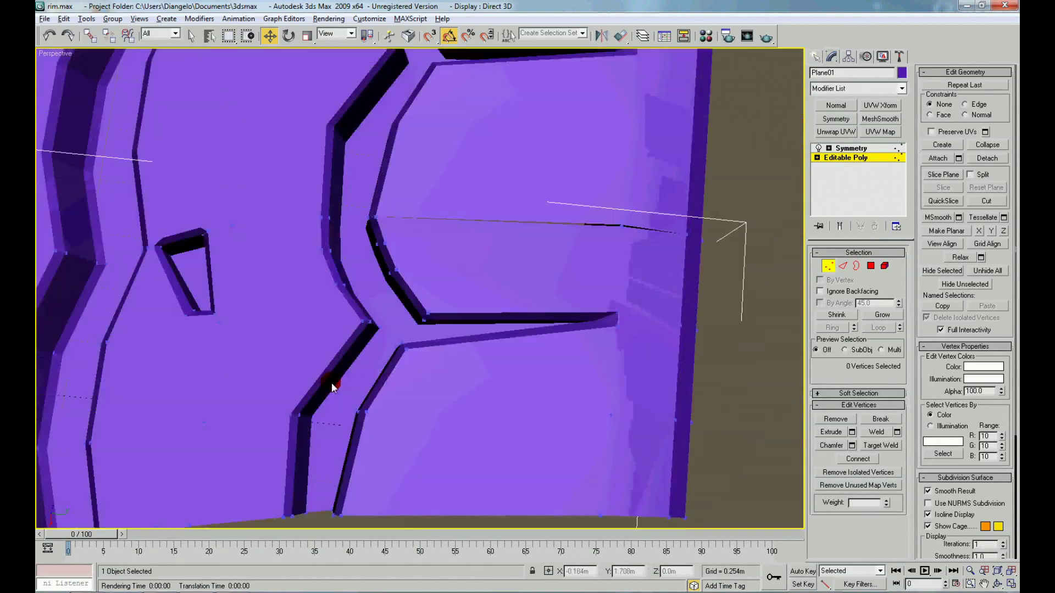
pyautogui.scroll(-3, 454, 318)
pyautogui.rightClick(454, 318)
pyautogui.click(528, 302)
pyautogui.click(684, 284)
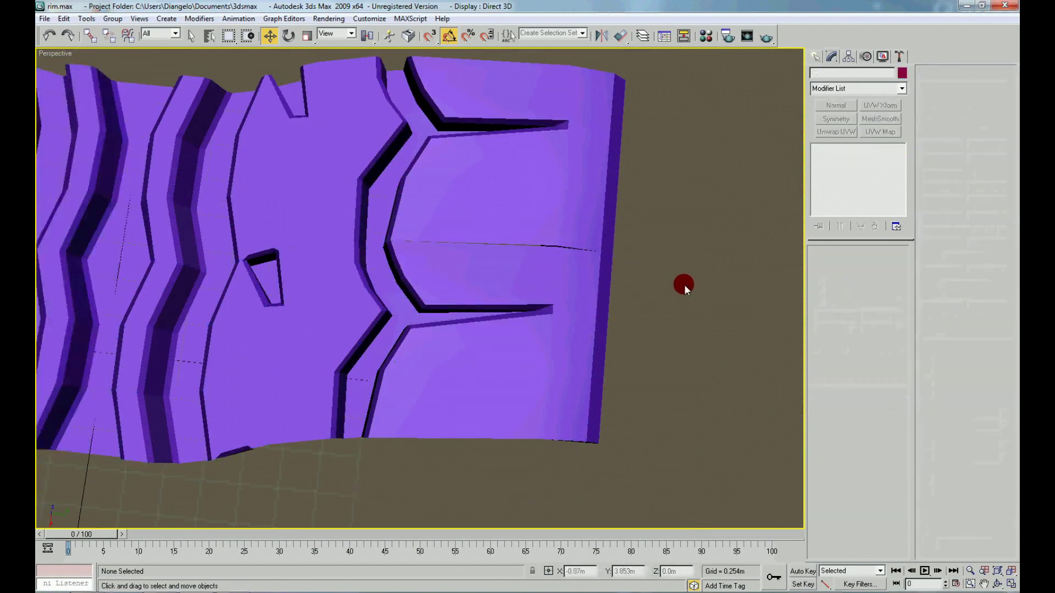
pyautogui.scroll(-5, 681, 264)
pyautogui.moveTo(681, 259)
pyautogui.keyDown('alt'); pyautogui.mouseDown(button='middle')
pyautogui.moveTo(544, 247)
pyautogui.moveTo(516, 278)
pyautogui.moveTo(522, 285)
pyautogui.moveTo(492, 289)
pyautogui.mouseUp(button='middle'); pyautogui.keyUp('alt')
pyautogui.click(492, 289)
pyautogui.scroll(5, 497, 297)
# Shift-drag Plane01 end to end to make instanced copies, up to Plane34
pyautogui.scroll(-4, 499, 299)
pyautogui.click(419, 297)
pyautogui.moveTo(419, 296)
pyautogui.keyDown('alt'); pyautogui.mouseDown(button='middle')
pyautogui.moveTo(400, 302)
pyautogui.moveTo(295, 198)
pyautogui.moveTo(277, 212)
pyautogui.mouseUp(button='middle'); pyautogui.keyUp('alt')
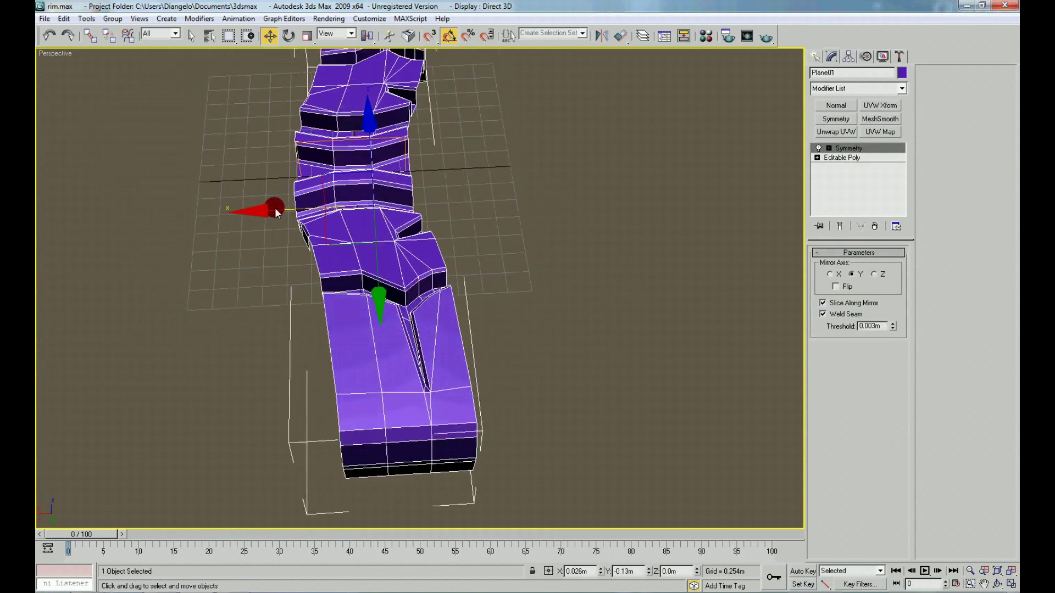
pyautogui.moveTo(311, 237); pyautogui.dragTo(435, 236)
pyautogui.moveTo(558, 308); pyautogui.dragTo(529, 310)
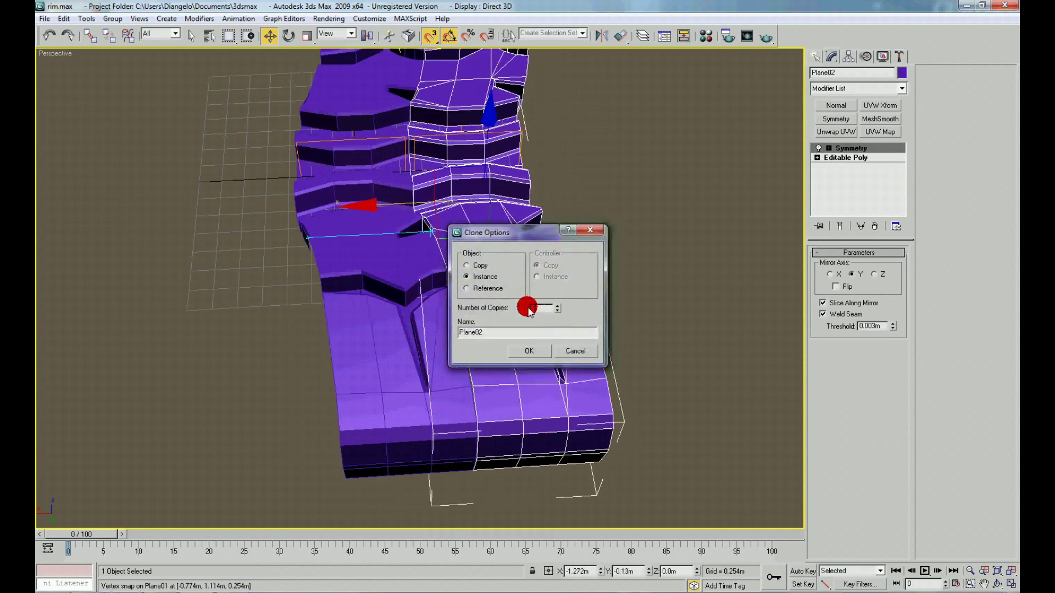
pyautogui.write('3')
pyautogui.click(530, 352)
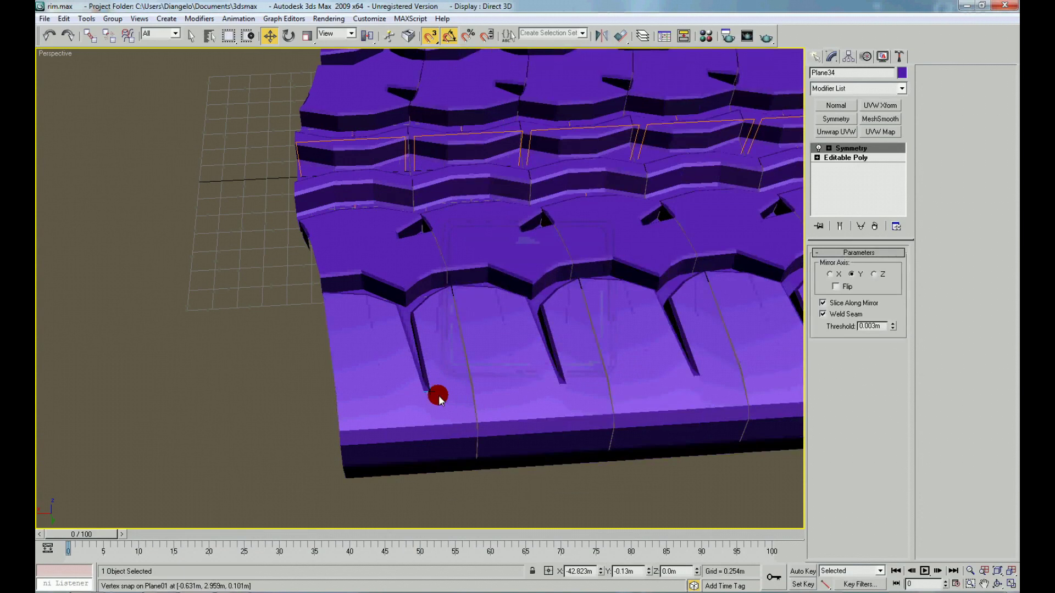
# Inspect the long tread strip and reselect the original piece Plane01
pyautogui.click(582, 492)
pyautogui.scroll(-5, 574, 461)
pyautogui.moveTo(568, 434)
pyautogui.keyDown('alt'); pyautogui.mouseDown(button='middle')
pyautogui.moveTo(588, 437)
pyautogui.moveTo(591, 457)
pyautogui.moveTo(580, 403)
pyautogui.mouseUp(button='middle'); pyautogui.keyUp('alt')
pyautogui.scroll(4, 581, 409)
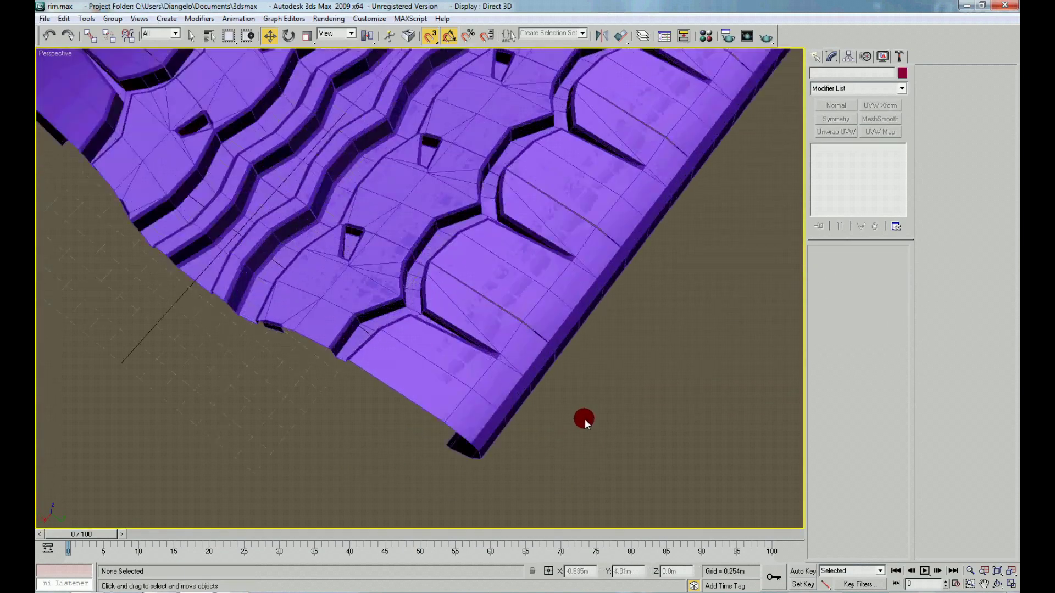
pyautogui.scroll(3, 584, 419)
pyautogui.click(498, 332)
pyautogui.scroll(-5, 497, 330)
pyautogui.scroll(-3, 506, 324)
pyautogui.moveTo(506, 324)
pyautogui.keyDown('alt'); pyautogui.mouseDown(button='middle')
pyautogui.moveTo(526, 319)
pyautogui.moveTo(526, 338)
pyautogui.mouseUp(button='middle'); pyautogui.keyUp('alt')
pyautogui.scroll(3, 526, 337)
# Convert Plane01 to Editable Poly and attach Plane02–Plane34 to it
pyautogui.rightClick(650, 225)
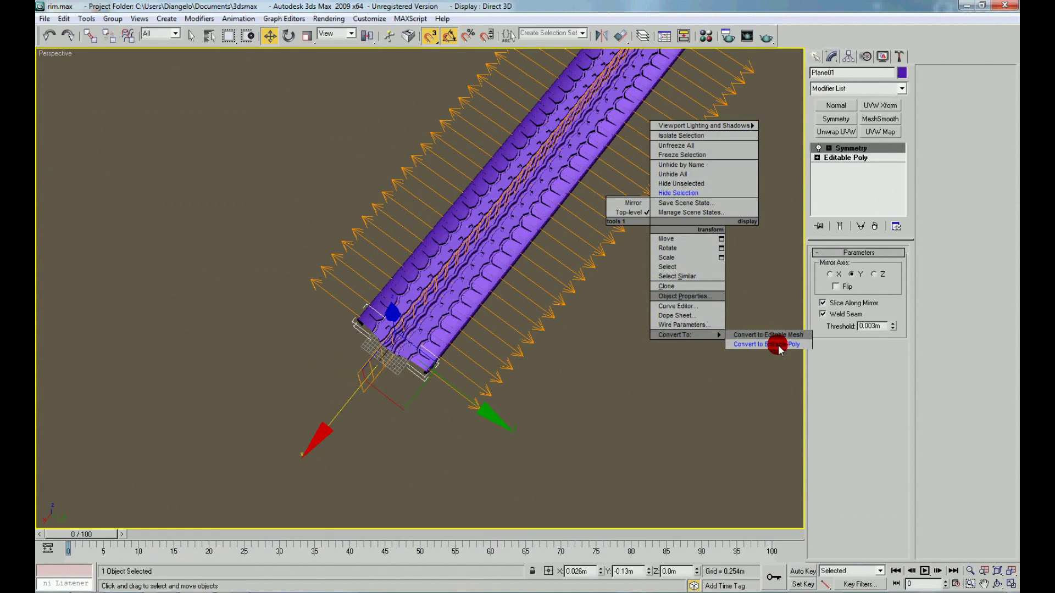
pyautogui.click(779, 345)
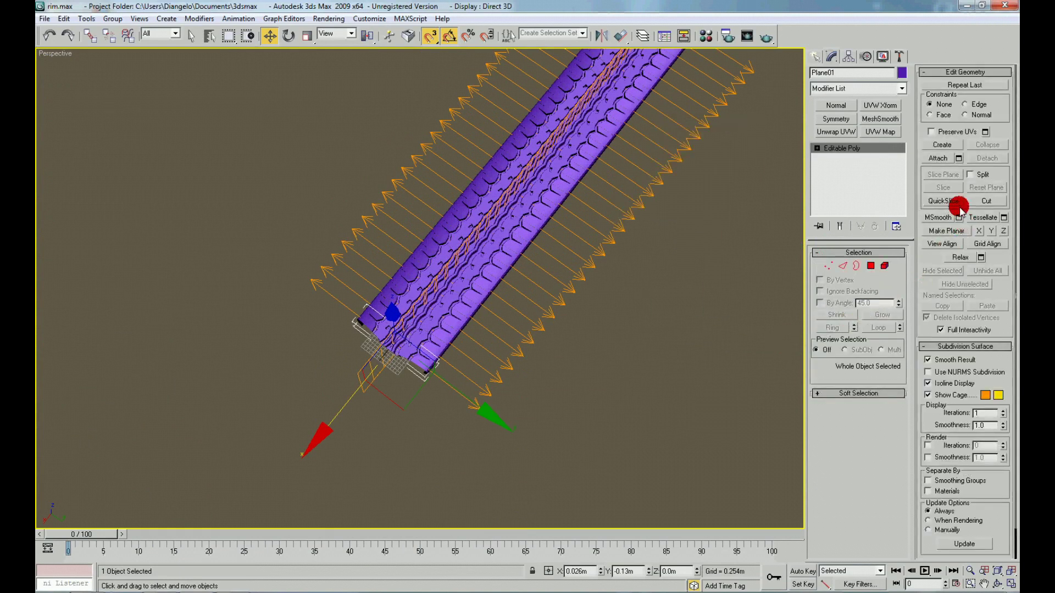
pyautogui.click(959, 158)
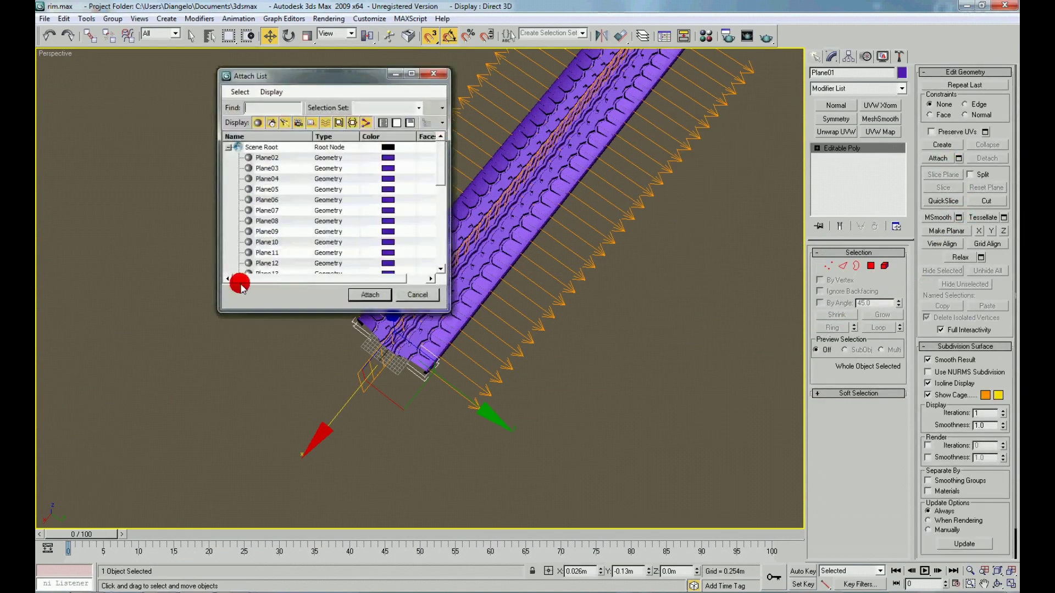
pyautogui.click(270, 157)
pyautogui.scroll(-6, 358, 232)
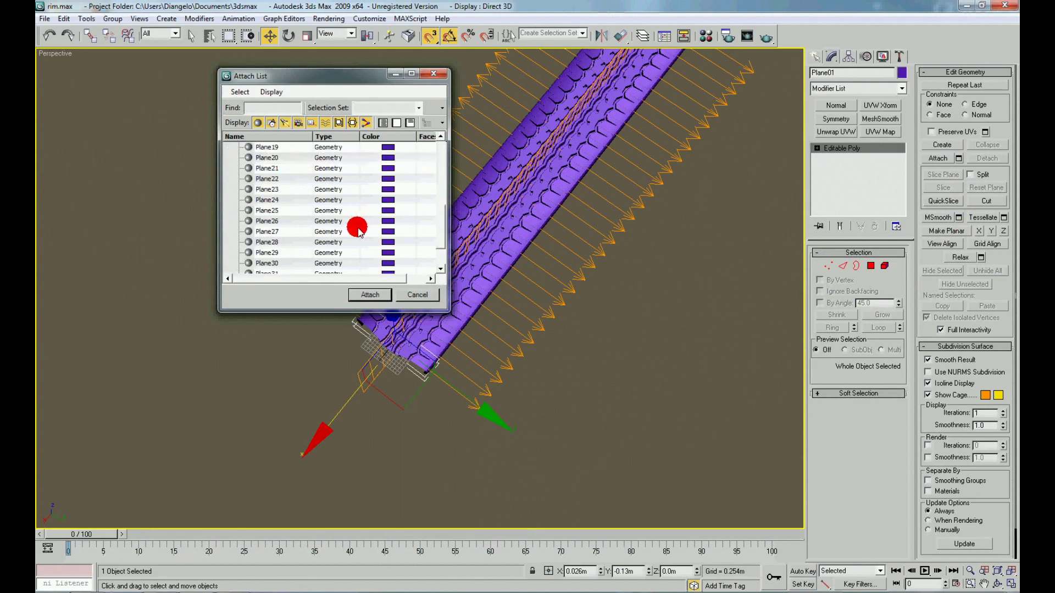
pyautogui.keyDown('shift'); pyautogui.click(302, 268); pyautogui.keyUp('shift')
pyautogui.click(370, 294)
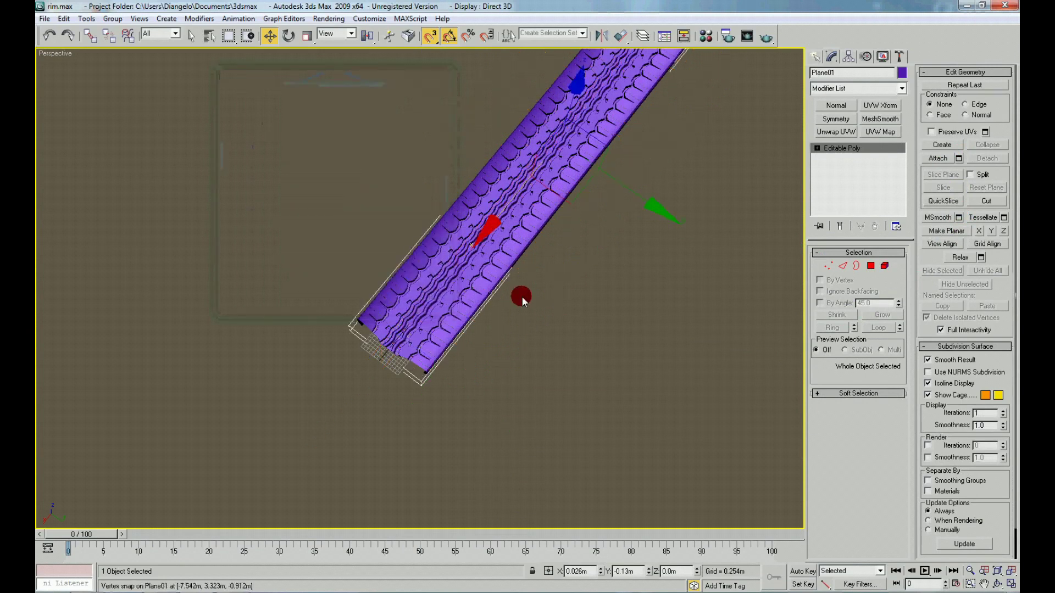
# Weld all vertices at a 0.017m threshold, reducing 9792 vertices to 7647
pyautogui.click(499, 270)
pyautogui.hotkey('ctrl', 'a')
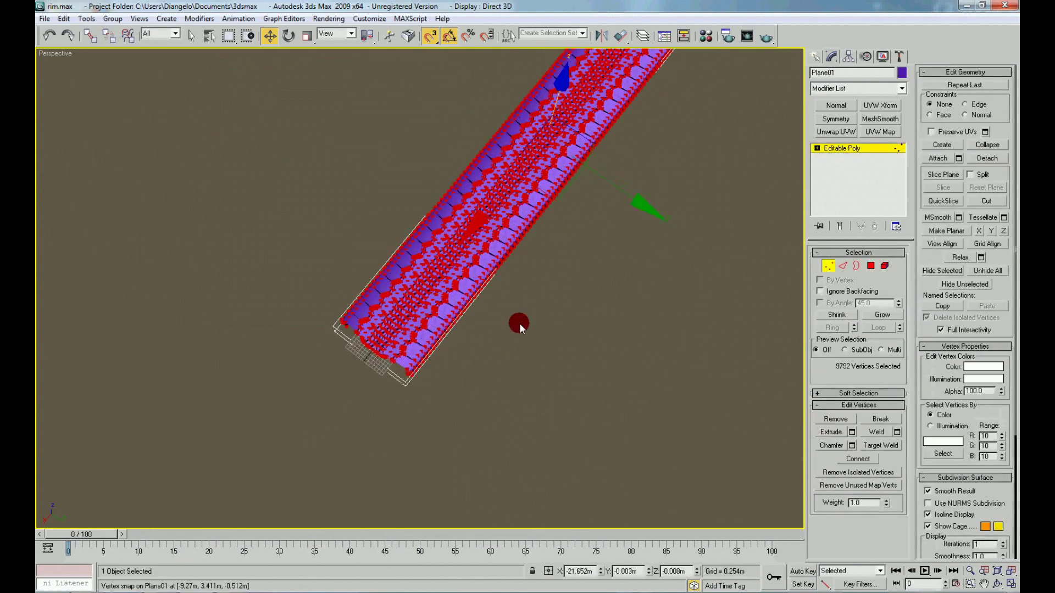
pyautogui.scroll(5, 493, 330)
pyautogui.scroll(3, 576, 383)
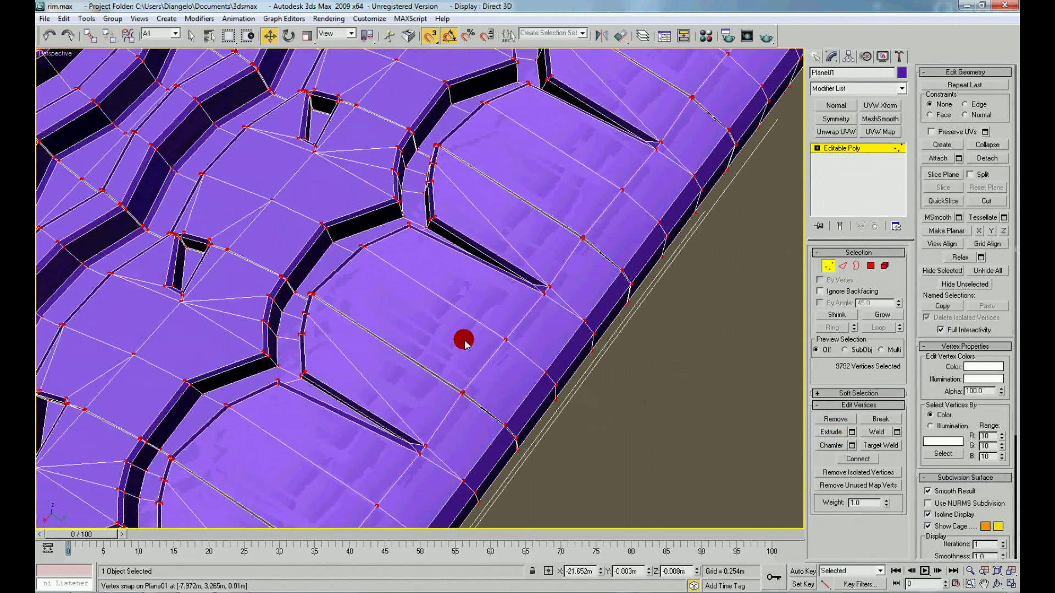
pyautogui.scroll(2, 464, 337)
pyautogui.click(896, 432)
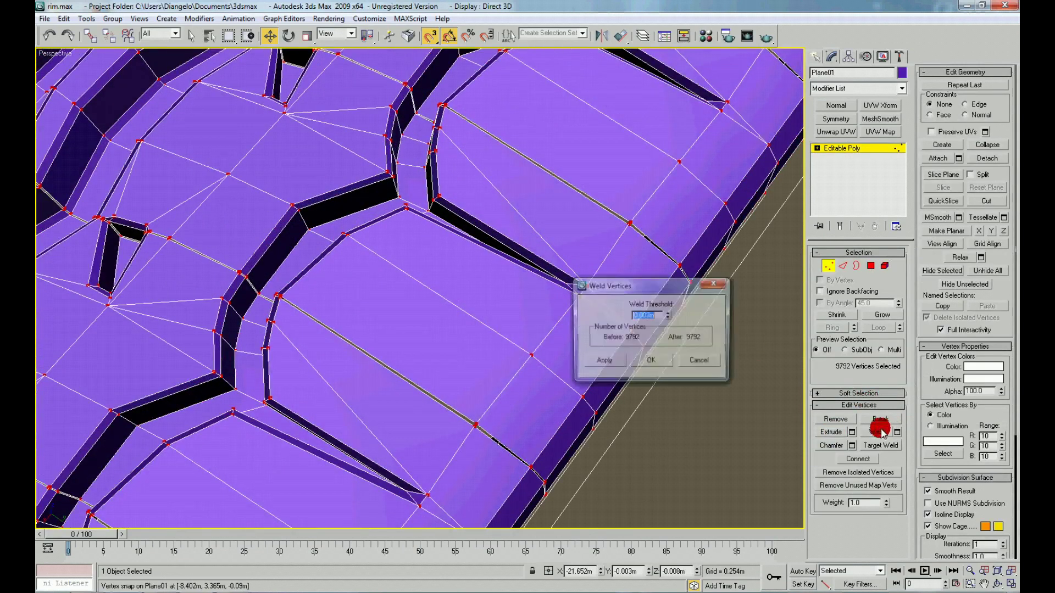
pyautogui.moveTo(670, 317); pyautogui.dragTo(677, 304)
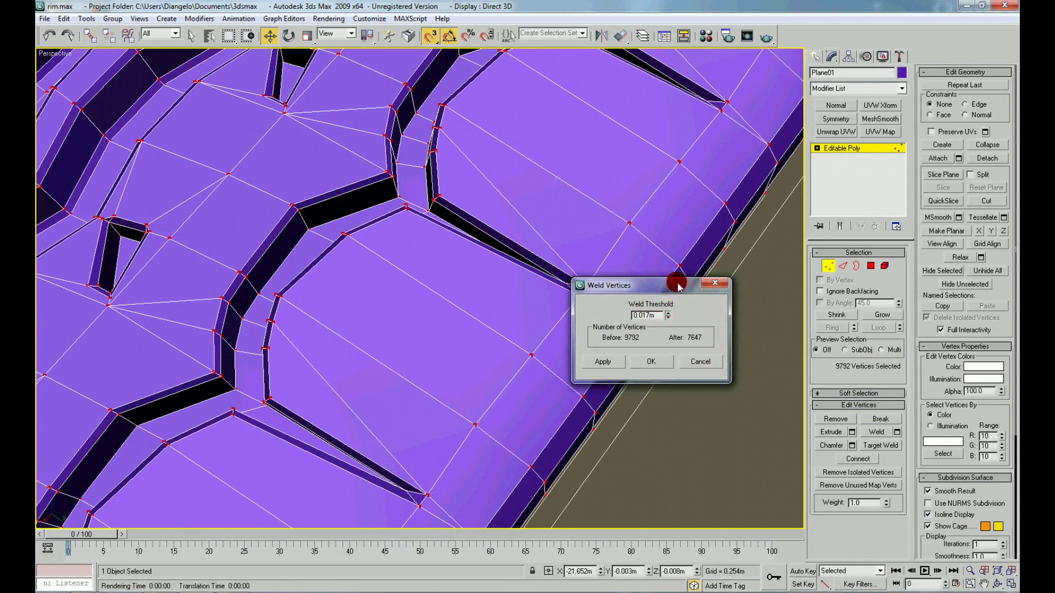
pyautogui.moveTo(412, 332)
pyautogui.keyDown('alt'); pyautogui.mouseDown(button='middle')
pyautogui.moveTo(245, 383)
pyautogui.moveTo(561, 295)
pyautogui.moveTo(675, 388)
pyautogui.mouseUp(button='middle'); pyautogui.keyUp('alt')
pyautogui.click(668, 363)
# Return to object level and add a Bend modifier to the tread strip
pyautogui.scroll(-5, 565, 349)
pyautogui.keyDown('alt'); pyautogui.moveTo(546, 353); pyautogui.dragTo(430, 303, button='middle'); pyautogui.keyUp('alt')
pyautogui.rightClick(430, 303)
pyautogui.click(401, 250)
pyautogui.moveTo(589, 317)
pyautogui.keyDown('alt'); pyautogui.mouseDown(button='middle')
pyautogui.moveTo(278, 308)
pyautogui.moveTo(292, 325)
pyautogui.moveTo(300, 381)
pyautogui.moveTo(560, 207)
pyautogui.mouseUp(button='middle'); pyautogui.keyUp('alt')
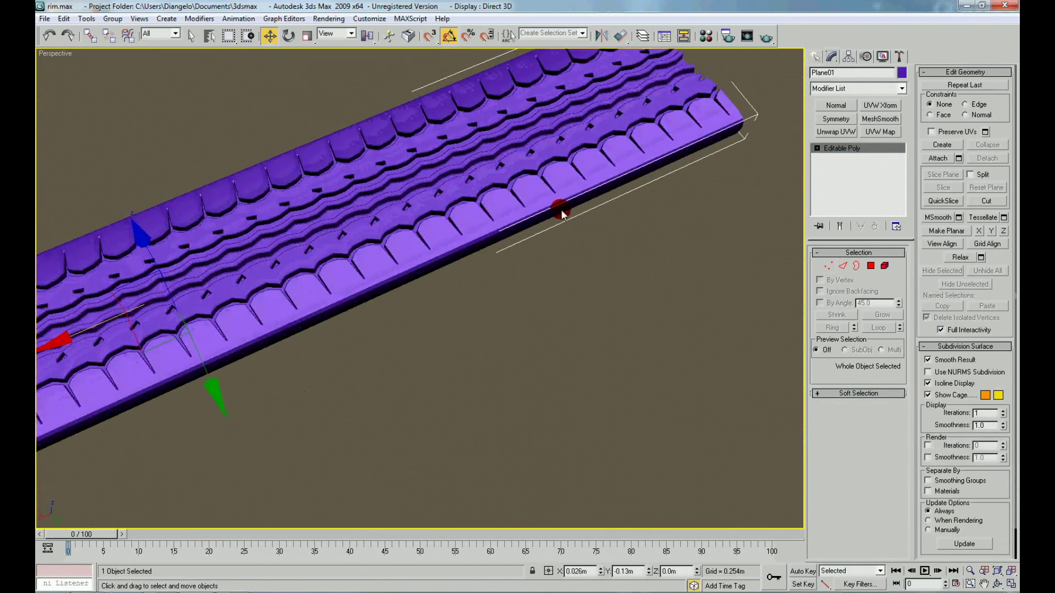
pyautogui.click(886, 88)
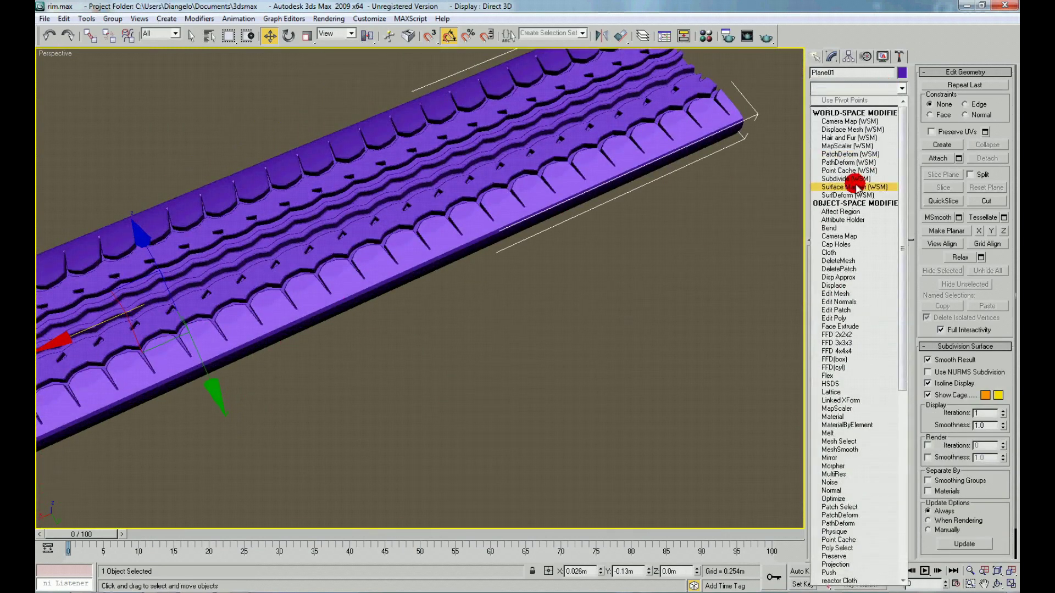
pyautogui.press('b')
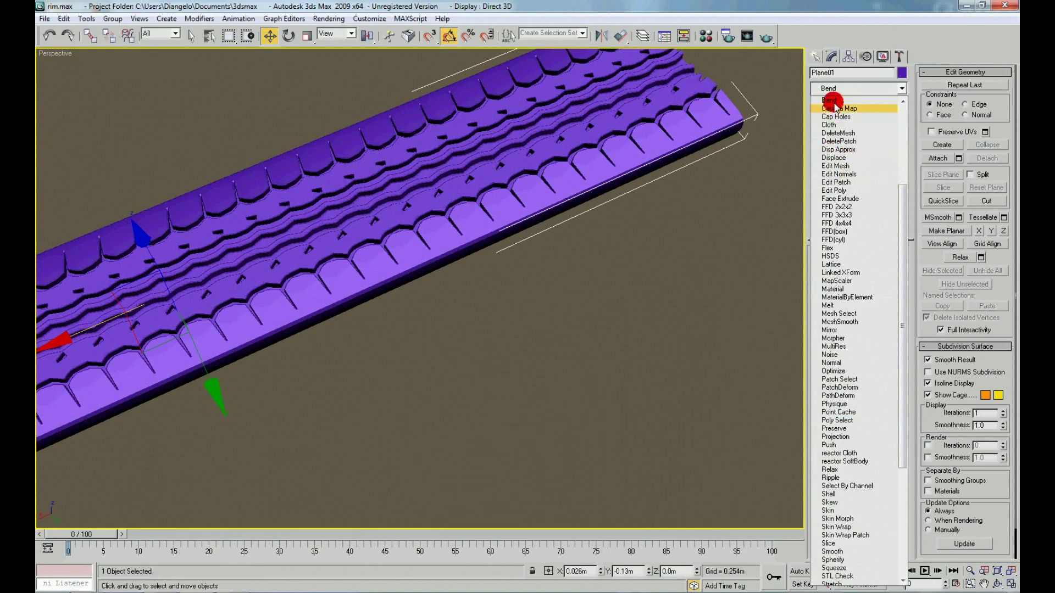
pyautogui.click(831, 101)
# Try Bend settings: angle 13 then 50.5, direction 90, and X, Y and Z axes
pyautogui.moveTo(645, 340); pyautogui.dragTo(710, 320, button='middle')
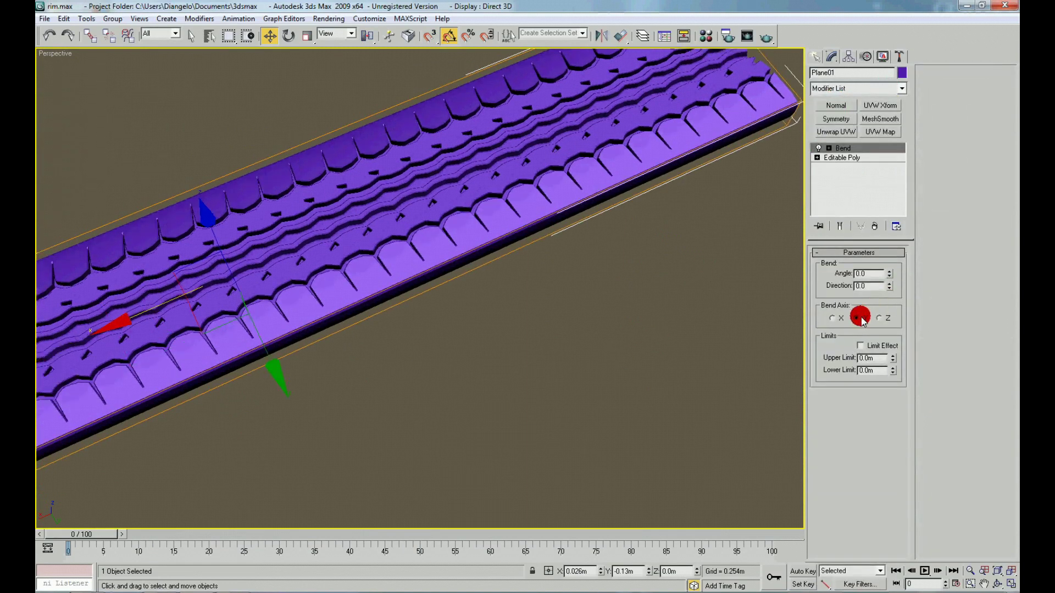
pyautogui.moveTo(890, 273); pyautogui.dragTo(890, 258)
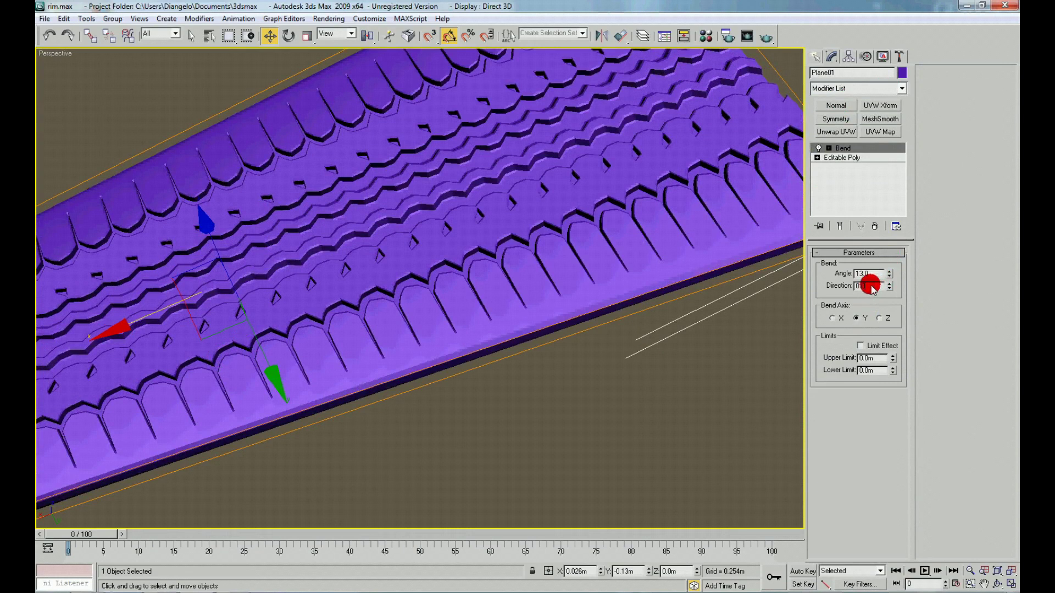
pyautogui.write('90')
pyautogui.press('Return')
pyautogui.keyDown('alt'); pyautogui.moveTo(555, 328); pyautogui.dragTo(506, 268, button='middle'); pyautogui.keyUp('alt')
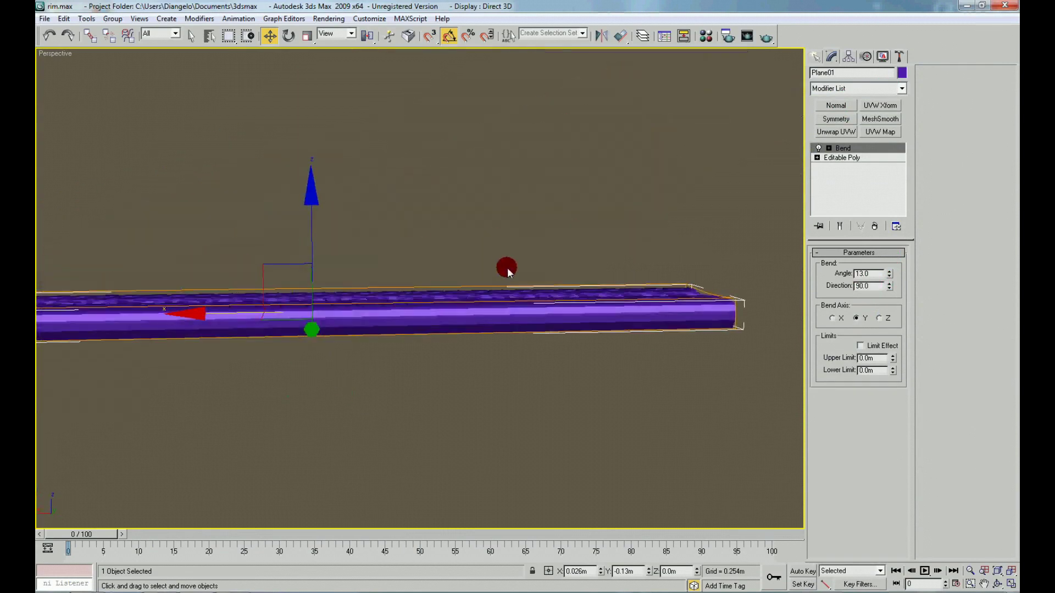
pyautogui.click(841, 317)
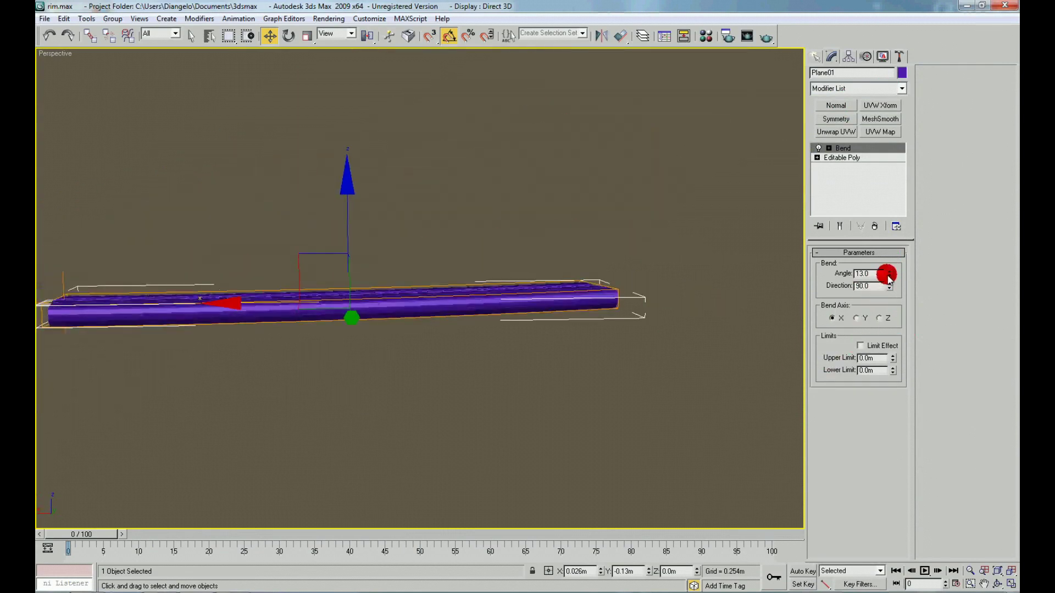
pyautogui.moveTo(889, 276); pyautogui.dragTo(884, 232)
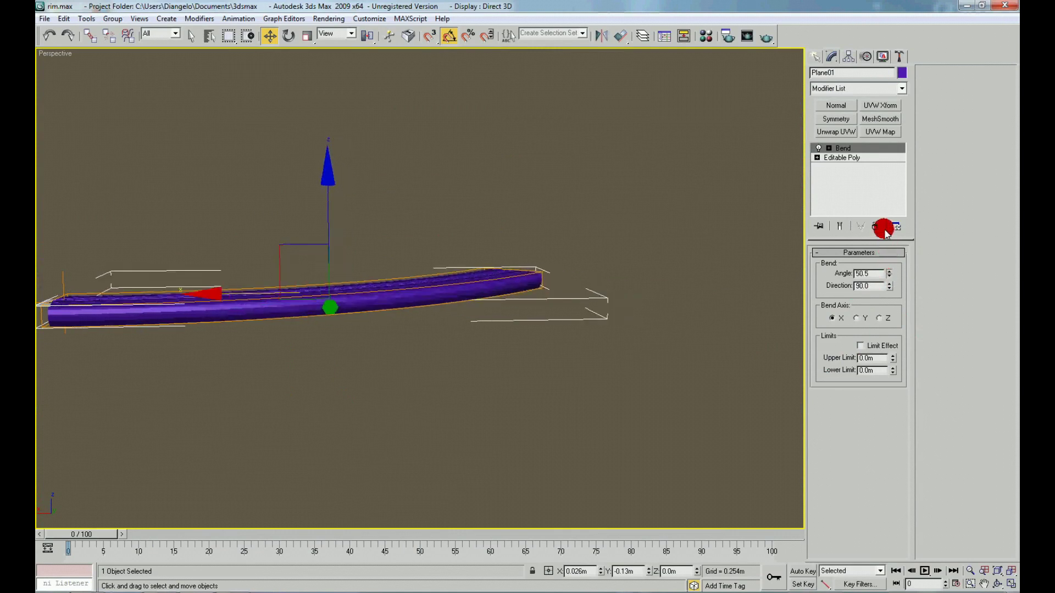
pyautogui.click(863, 318)
pyautogui.click(888, 319)
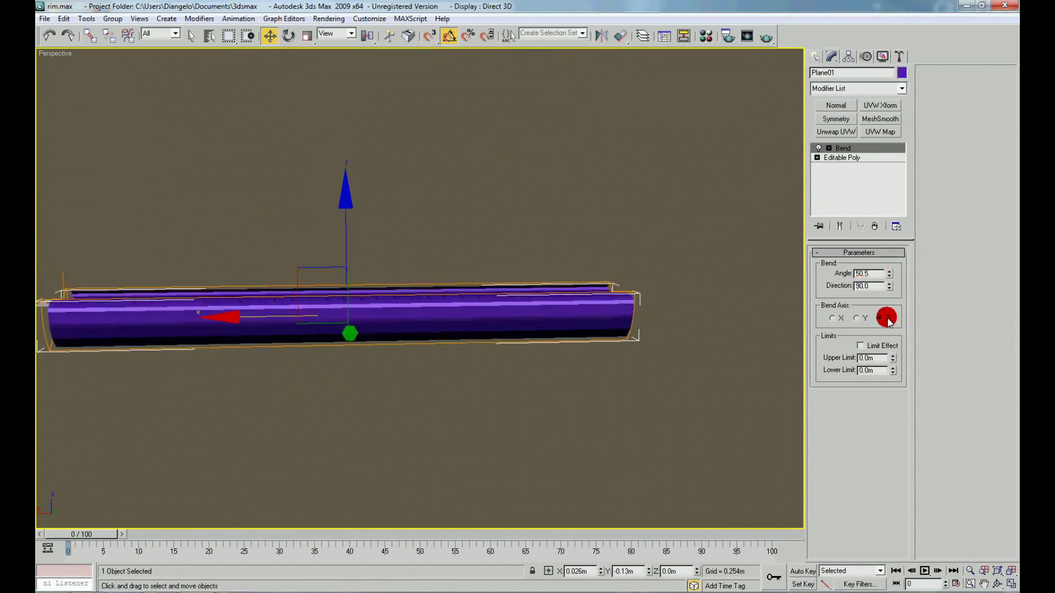
pyautogui.hotkey('ctrl', 'z')
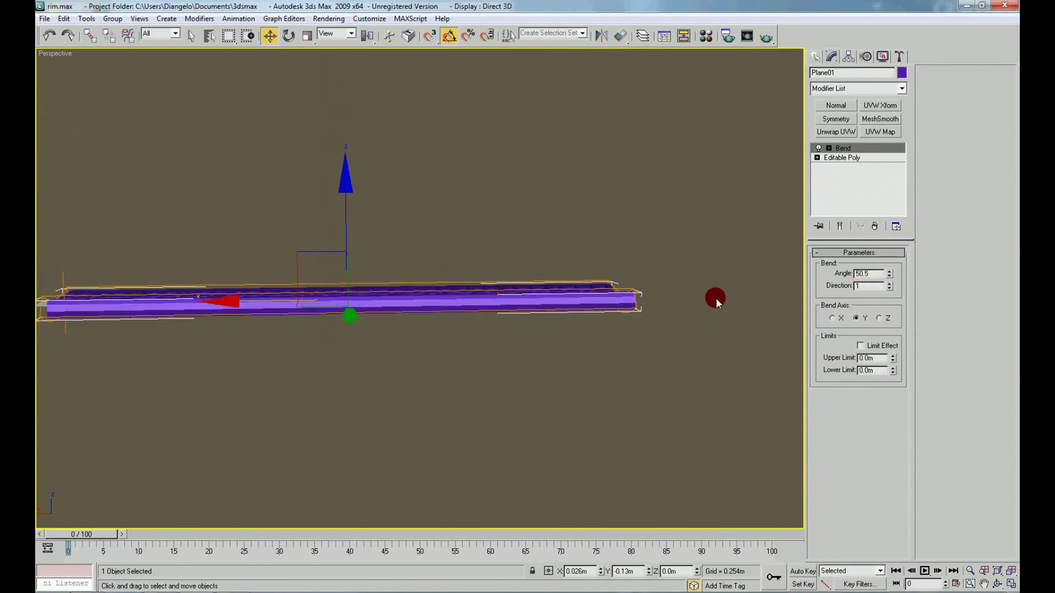
# Set the Bend to direction 180 around the X axis with angle -360, forming a ring
pyautogui.write('80')
pyautogui.press('Return')
pyautogui.moveTo(889, 275); pyautogui.dragTo(882, 324)
pyautogui.click(882, 324)
pyautogui.moveTo(889, 278); pyautogui.dragTo(889, 259)
pyautogui.click(833, 318)
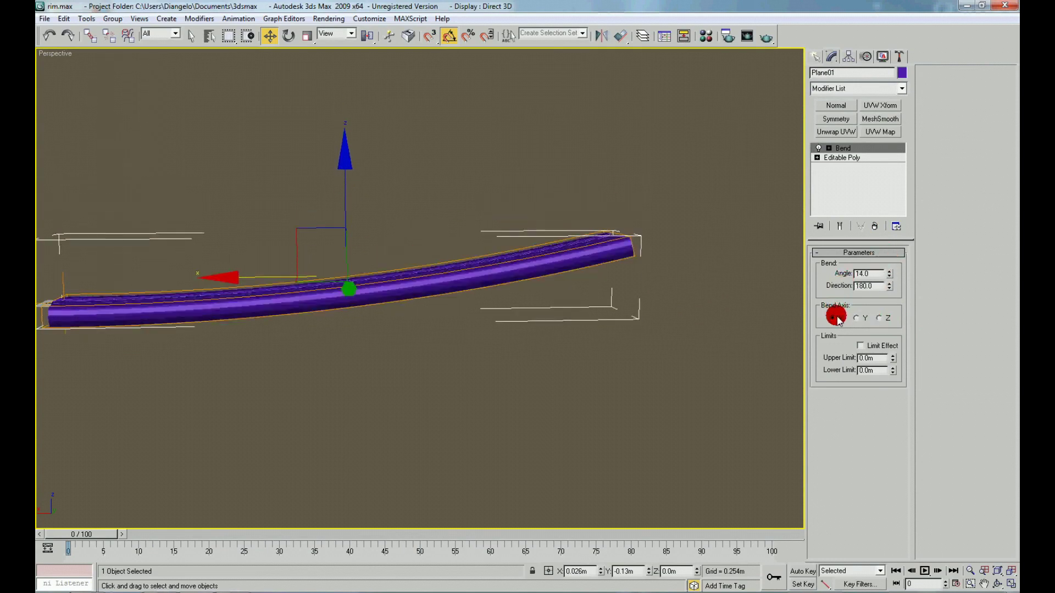
pyautogui.moveTo(891, 275)
pyautogui.mouseDown()
pyautogui.moveTo(878, 276)
pyautogui.moveTo(885, 308)
pyautogui.moveTo(879, 279)
pyautogui.mouseUp()
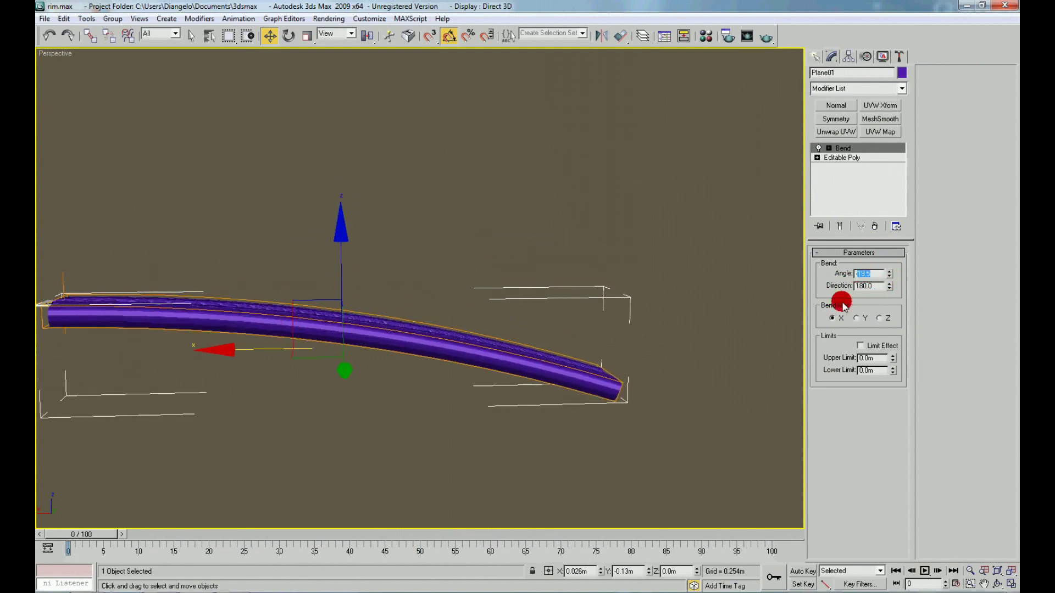
pyautogui.write('0')
pyautogui.press('Return')
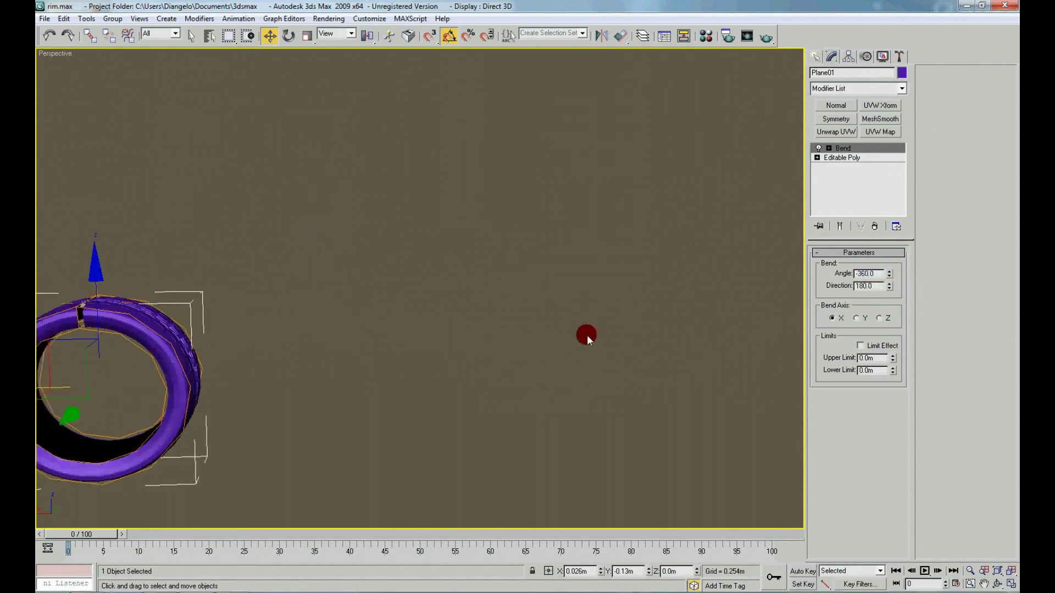
pyautogui.press('z')
# Fine-tune the Bend angle from -345.5 to -363.5 so the tire ring closes
pyautogui.moveTo(480, 311)
pyautogui.keyDown('alt'); pyautogui.mouseDown(button='middle')
pyautogui.moveTo(468, 292)
pyautogui.moveTo(476, 314)
pyautogui.moveTo(546, 317)
pyautogui.moveTo(557, 289)
pyautogui.moveTo(914, 289)
pyautogui.mouseUp(button='middle'); pyautogui.keyUp('alt')
pyautogui.moveTo(894, 274)
pyautogui.mouseDown()
pyautogui.moveTo(875, 125)
pyautogui.moveTo(859, 257)
pyautogui.mouseUp()
pyautogui.moveTo(714, 275)
pyautogui.keyDown('alt'); pyautogui.mouseDown(button='middle')
pyautogui.moveTo(508, 298)
pyautogui.moveTo(549, 378)
pyautogui.mouseUp(button='middle'); pyautogui.keyUp('alt')
pyautogui.scroll(3, 543, 331)
pyautogui.scroll(2, 562, 329)
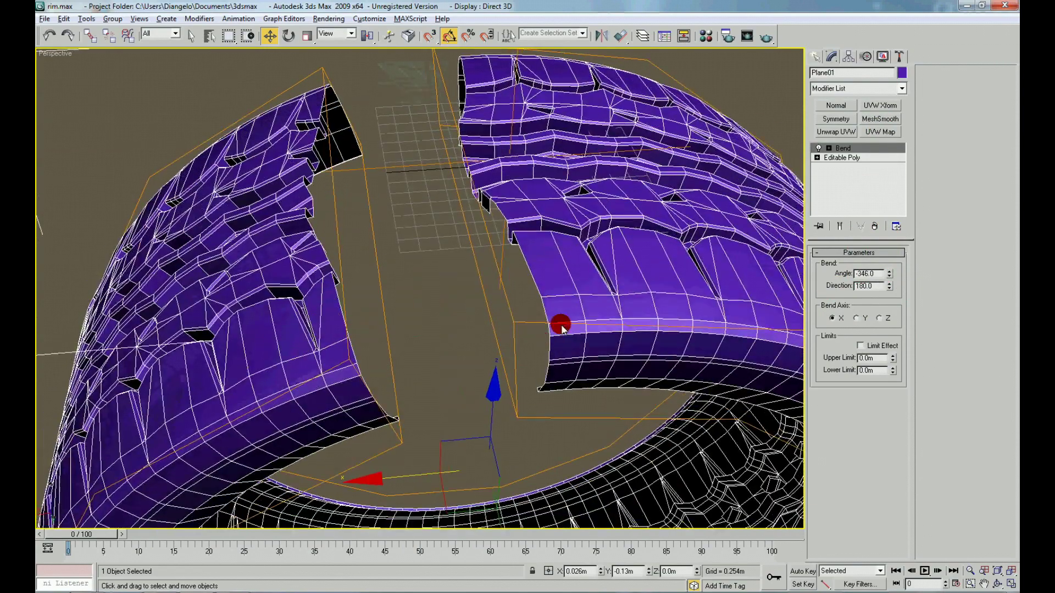
pyautogui.moveTo(890, 275); pyautogui.dragTo(889, 297)
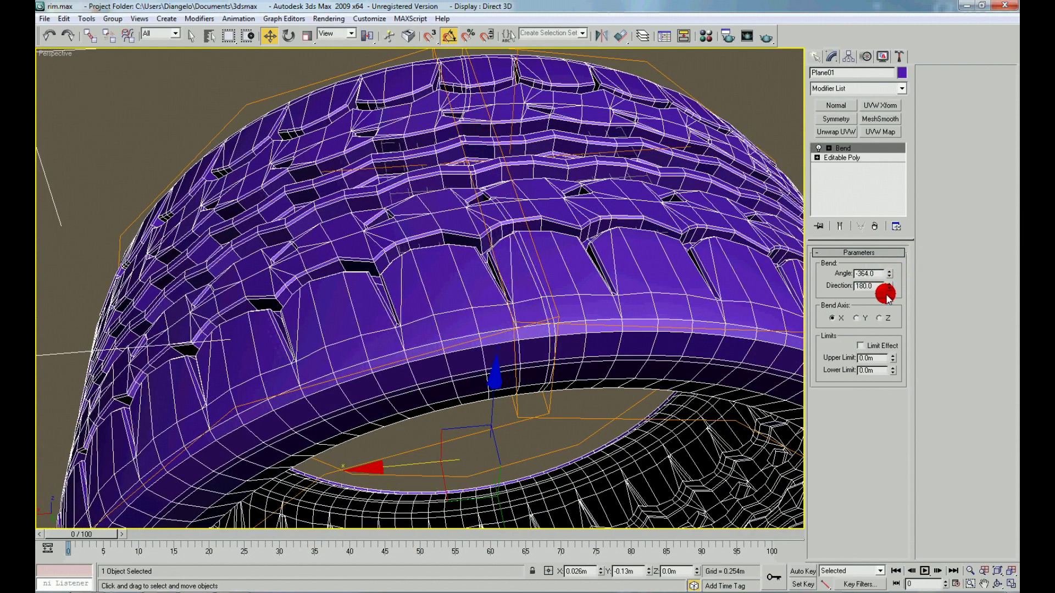
pyautogui.scroll(2, 611, 336)
pyautogui.scroll(3, 681, 305)
pyautogui.click(886, 283)
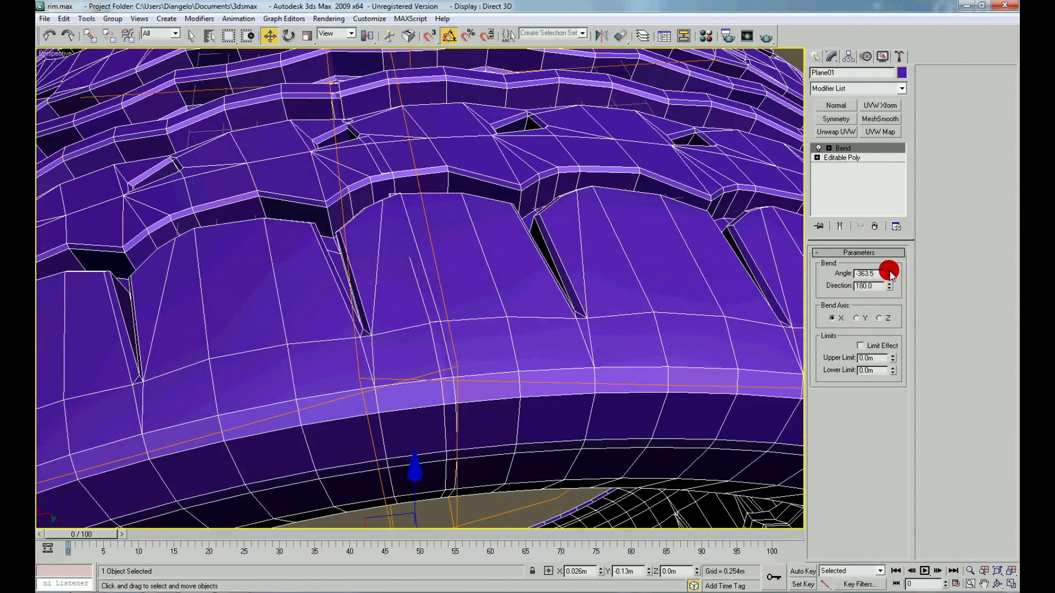
pyautogui.moveTo(889, 274); pyautogui.dragTo(890, 276)
pyautogui.scroll(-2, 549, 357)
pyautogui.scroll(-2, 547, 360)
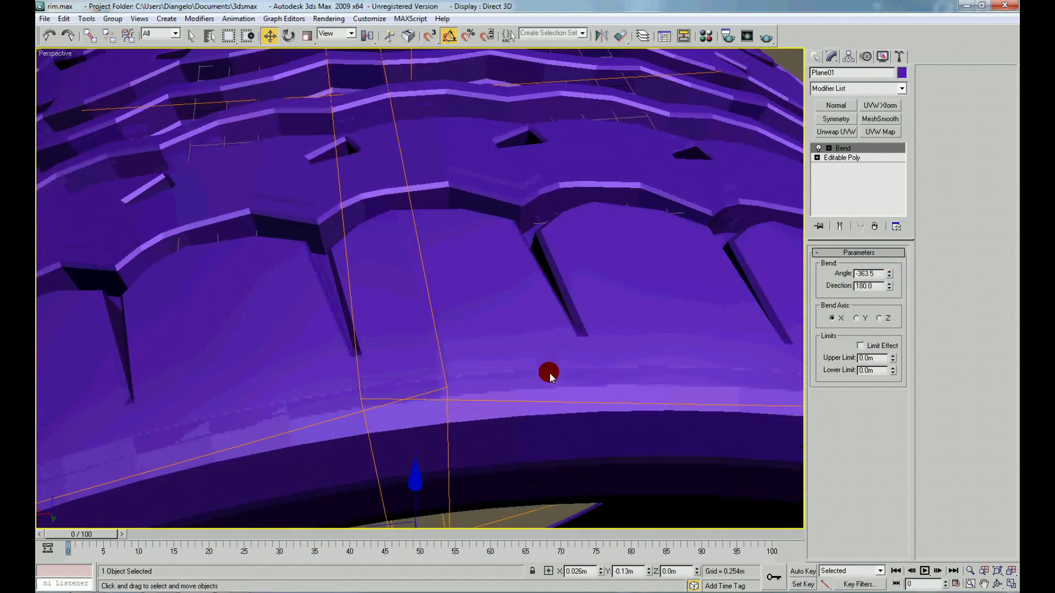
pyautogui.press('z')
# Deselect the tire and orbit to inspect the tread from the side
pyautogui.rightClick(637, 303)
pyautogui.click(678, 290)
pyautogui.click(630, 341)
pyautogui.scroll(5, 631, 342)
pyautogui.scroll(-5, 605, 332)
pyautogui.moveTo(605, 332)
pyautogui.keyDown('alt'); pyautogui.mouseDown(button='middle')
pyautogui.moveTo(548, 371)
pyautogui.moveTo(474, 352)
pyautogui.moveTo(470, 364)
pyautogui.moveTo(496, 305)
pyautogui.moveTo(440, 354)
pyautogui.mouseUp(button='middle'); pyautogui.keyUp('alt')
pyautogui.scroll(2, 483, 358)
# Apply the grey material from Material Editor slot 2 to the tire
pyautogui.press('m')
pyautogui.click(166, 190)
pyautogui.moveTo(166, 189); pyautogui.dragTo(346, 182)
pyautogui.press('m')
pyautogui.scroll(-5, 410, 397)
pyautogui.moveTo(410, 397)
pyautogui.keyDown('alt'); pyautogui.mouseDown(button='middle')
pyautogui.moveTo(474, 375)
pyautogui.moveTo(514, 378)
pyautogui.mouseUp(button='middle'); pyautogui.keyUp('alt')
pyautogui.scroll(2, 514, 378)
# Unhide all objects, then darken the tire material's diffuse colour and raise its specular level to 37
pyautogui.rightClick(566, 336)
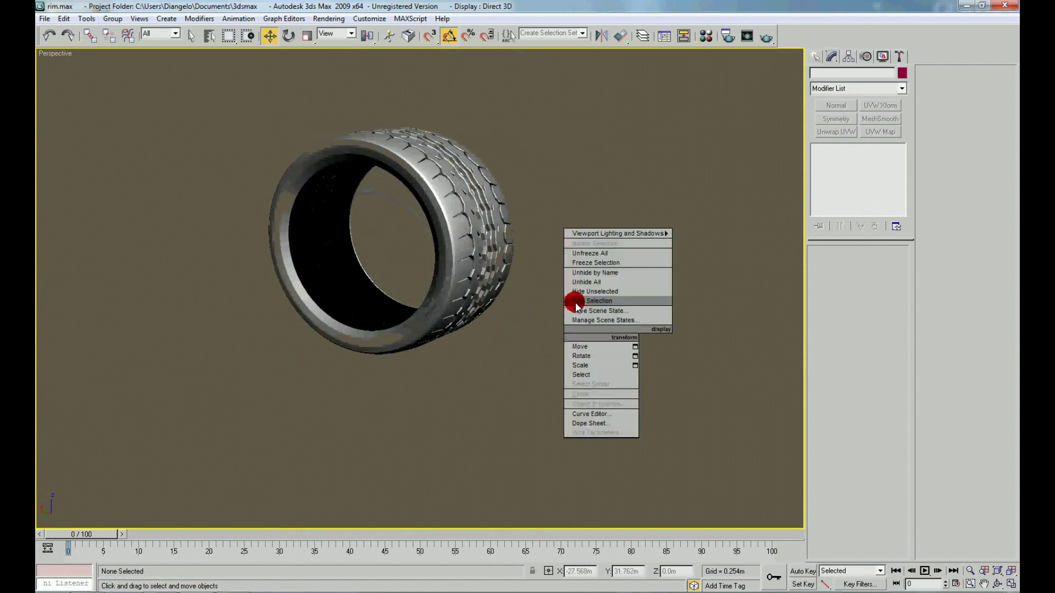
pyautogui.click(572, 297)
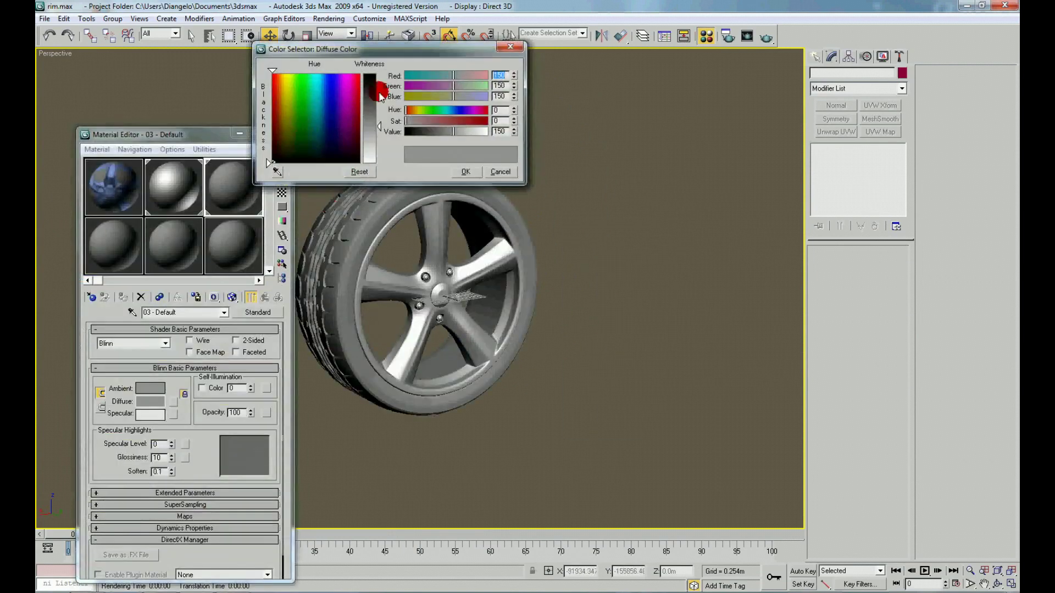
pyautogui.click(379, 89)
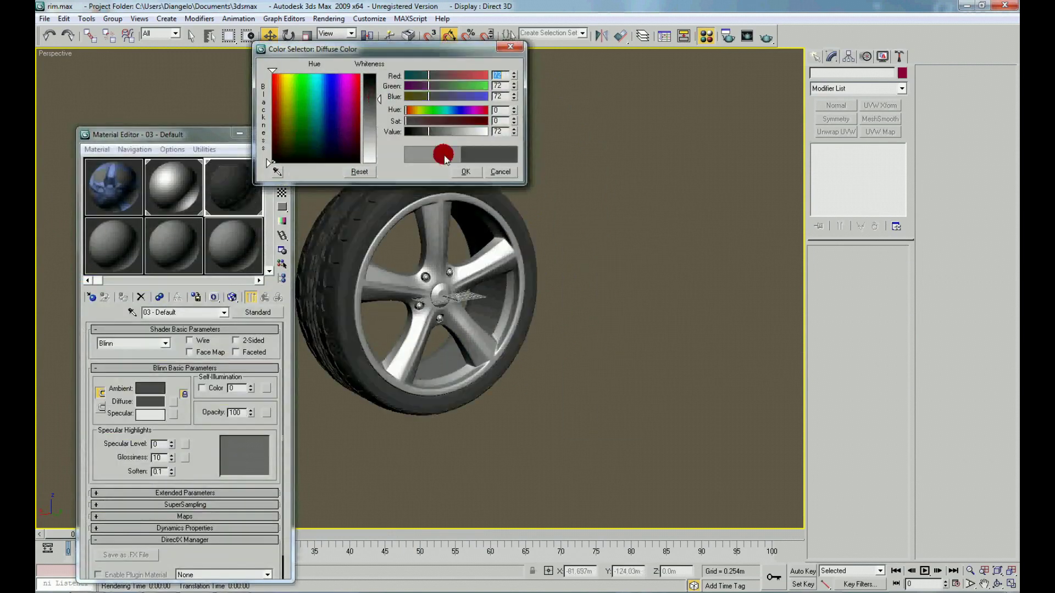
pyautogui.click(464, 170)
pyautogui.moveTo(174, 445); pyautogui.dragTo(169, 424)
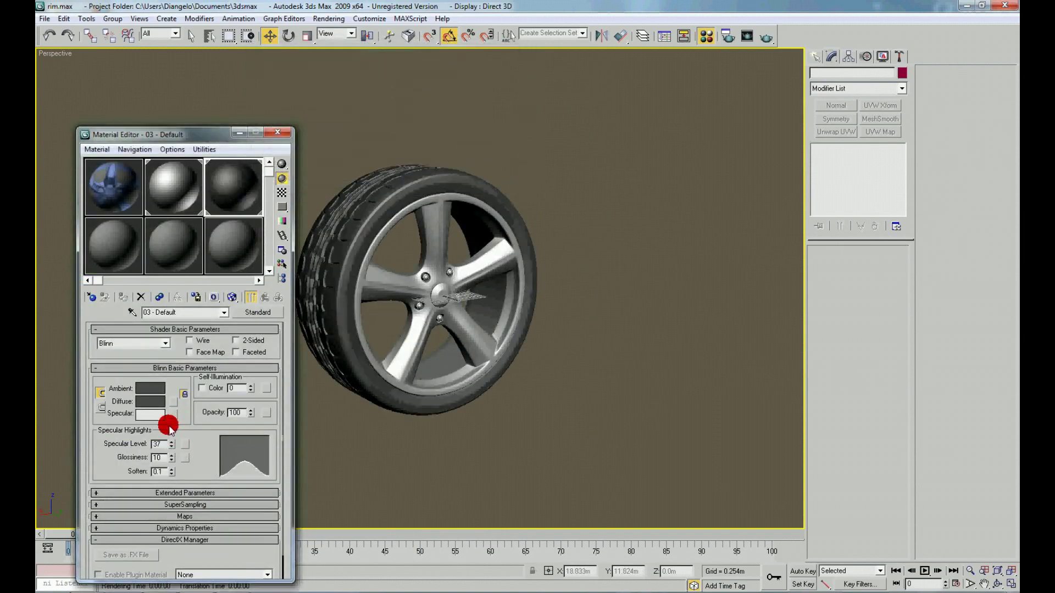
# Select the tire, drop to its base mesh, select and clear its whole element, then return to object level
pyautogui.click(423, 458)
pyautogui.click(427, 382)
pyautogui.click(343, 242)
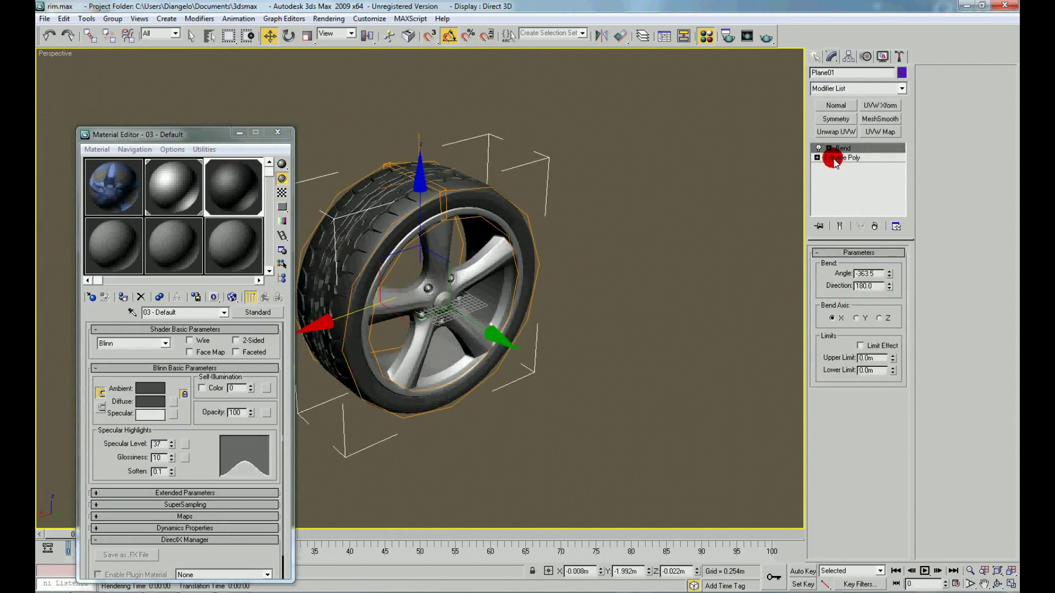
pyautogui.click(834, 159)
pyautogui.rightClick(468, 228)
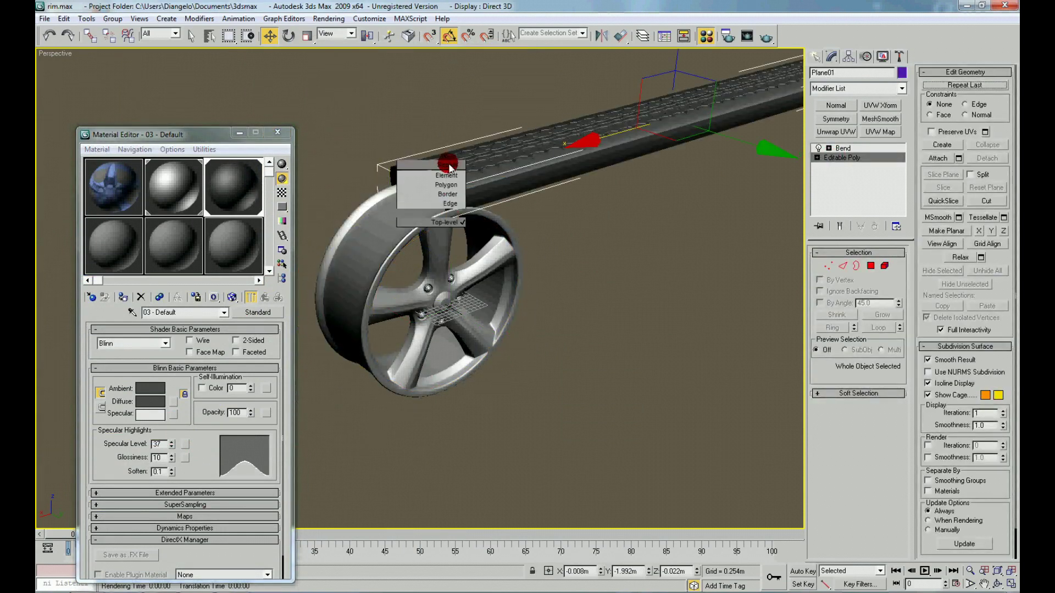
pyautogui.click(445, 175)
pyautogui.click(506, 206)
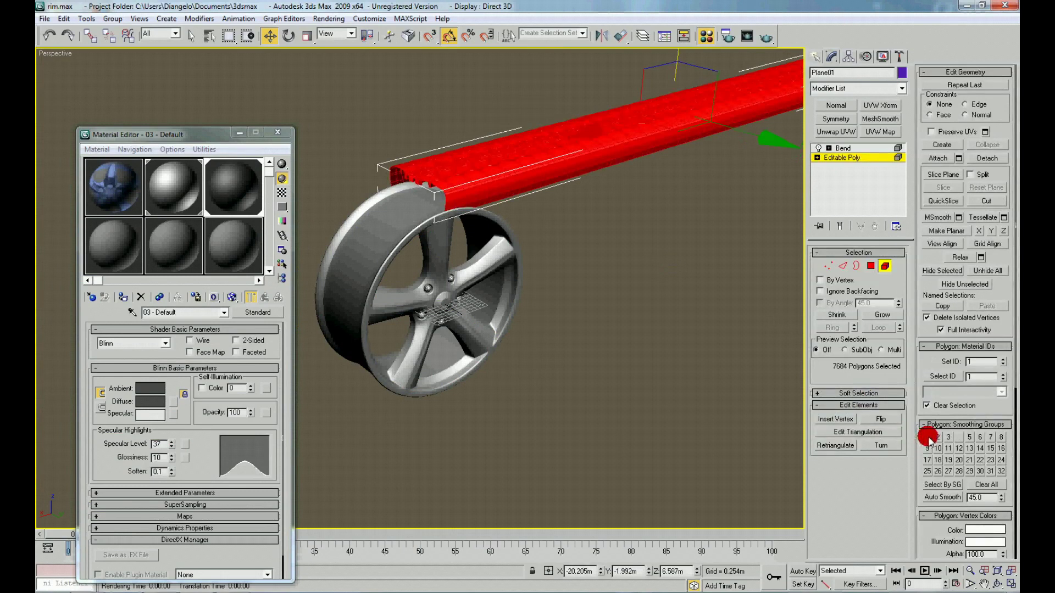
pyautogui.click(630, 323)
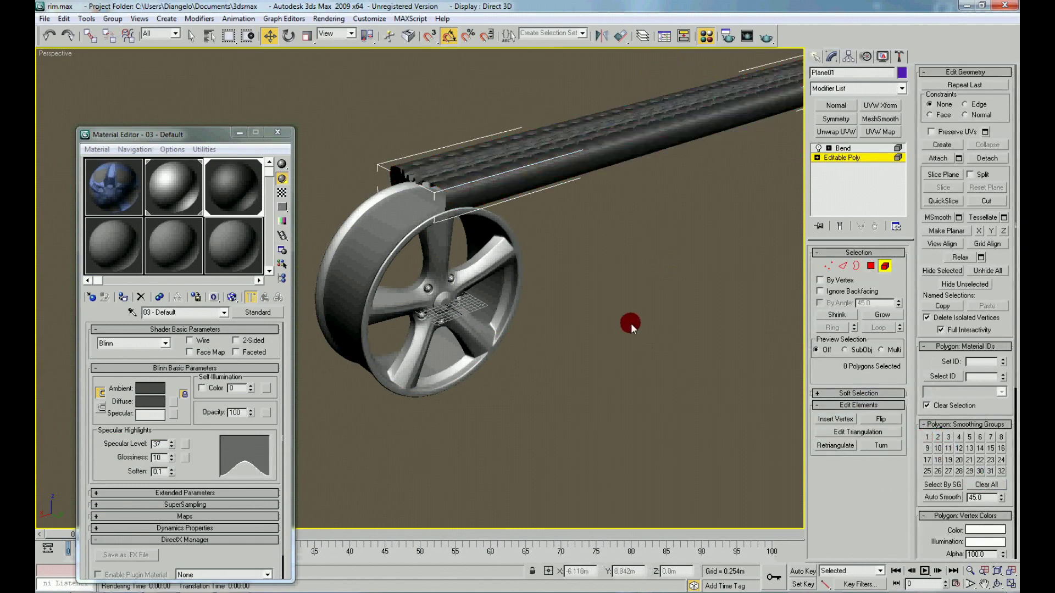
pyautogui.rightClick(559, 239)
pyautogui.click(638, 307)
# Toggle Bend for comparison, try a MeshSmooth on the tire, then remove it
pyautogui.moveTo(605, 357)
pyautogui.keyDown('alt'); pyautogui.mouseDown(button='middle')
pyautogui.moveTo(602, 344)
pyautogui.moveTo(404, 252)
pyautogui.mouseUp(button='middle'); pyautogui.keyUp('alt')
pyautogui.click(404, 252)
pyautogui.click(826, 148)
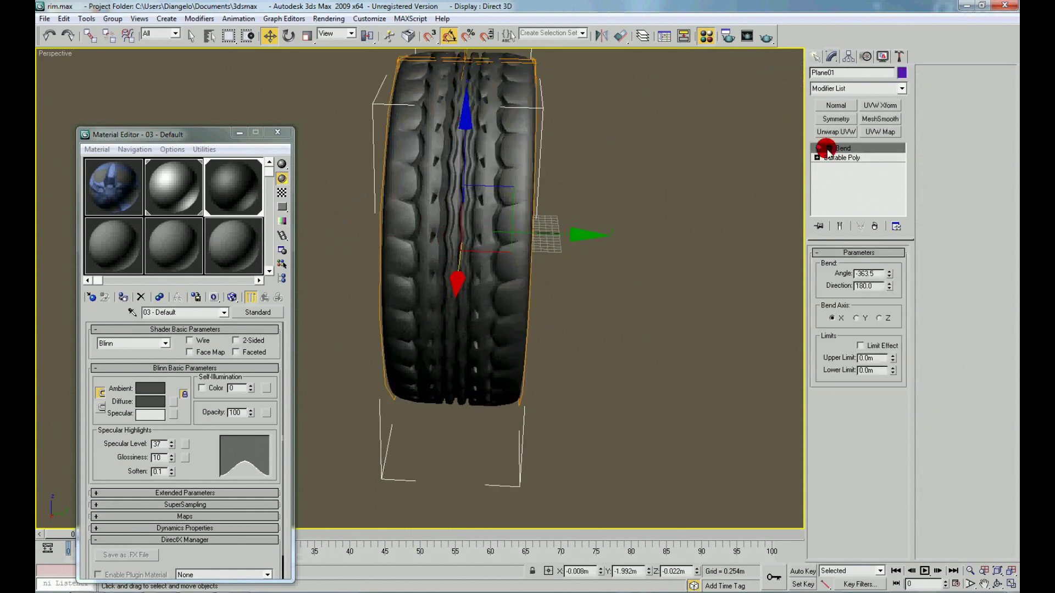
pyautogui.click(868, 121)
pyautogui.moveTo(690, 248)
pyautogui.keyDown('alt'); pyautogui.mouseDown(button='middle')
pyautogui.moveTo(674, 205)
pyautogui.moveTo(681, 241)
pyautogui.moveTo(647, 249)
pyautogui.moveTo(661, 298)
pyautogui.moveTo(579, 250)
pyautogui.moveTo(585, 266)
pyautogui.moveTo(702, 270)
pyautogui.moveTo(717, 285)
pyautogui.moveTo(666, 293)
pyautogui.moveTo(748, 239)
pyautogui.mouseUp(button='middle'); pyautogui.keyUp('alt')
pyautogui.scroll(5, 717, 285)
pyautogui.scroll(-5, 665, 294)
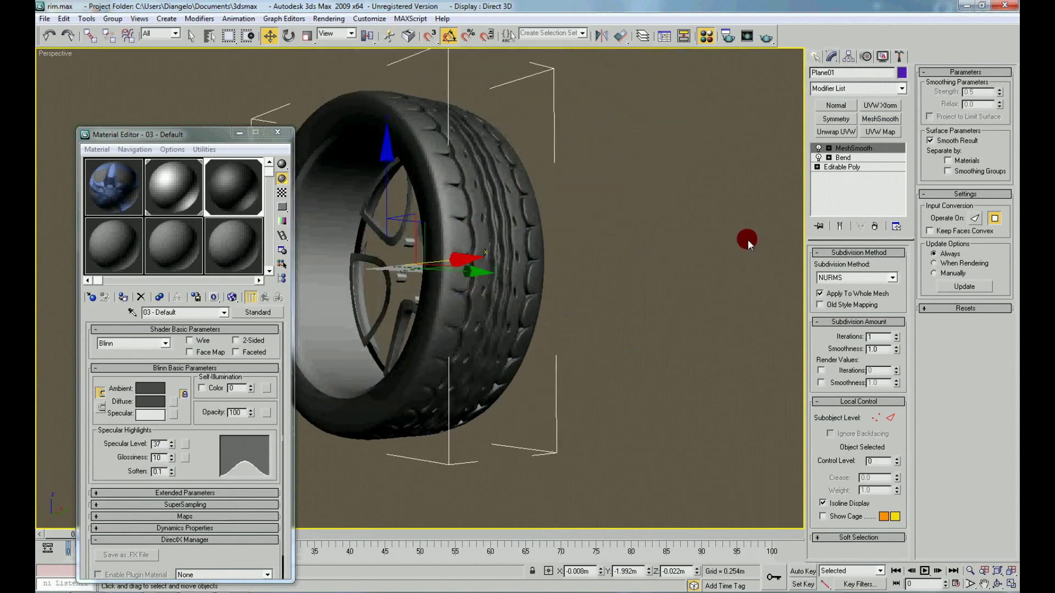
pyautogui.click(876, 227)
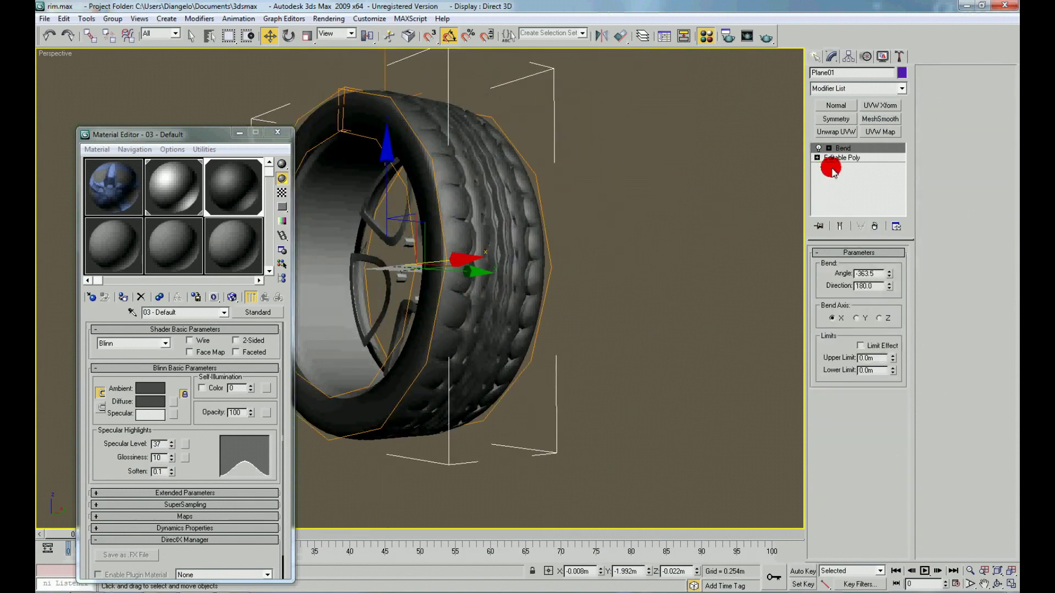
# Step down to the tire's base Editable Poly beneath Bend
pyautogui.rightClick(610, 235)
pyautogui.click(850, 159)
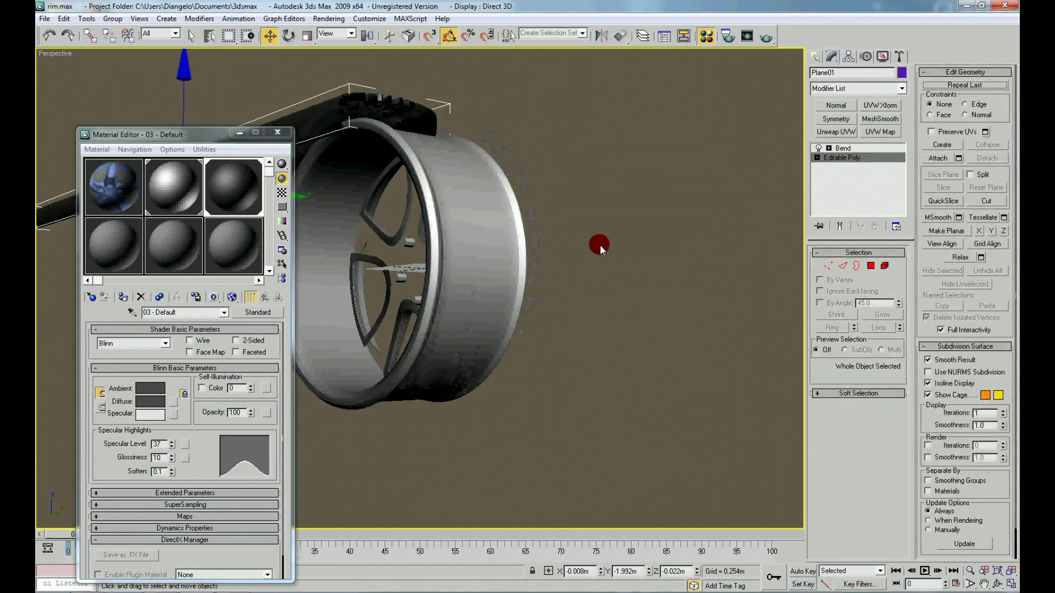
pyautogui.rightClick(569, 236)
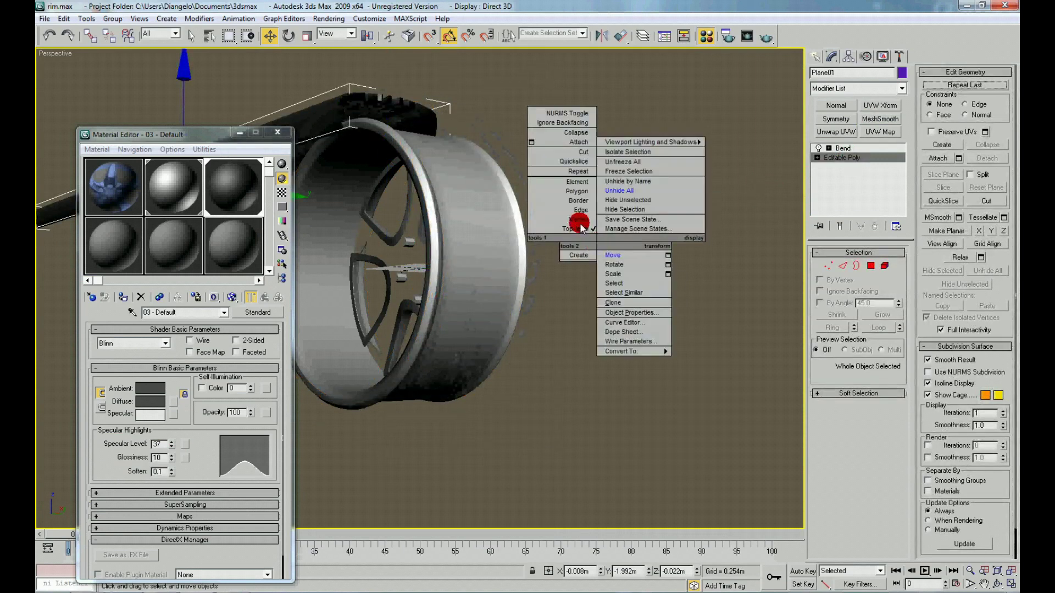
# Add a Smooth modifier to the tire with Auto Smooth turned on
pyautogui.click(885, 89)
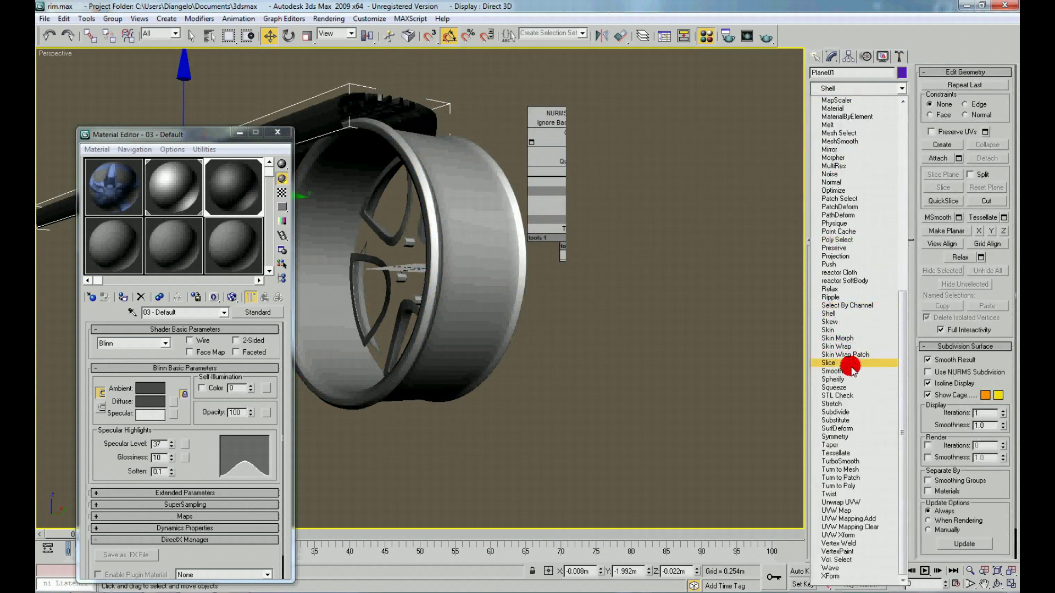
pyautogui.click(850, 371)
pyautogui.keyDown('alt'); pyautogui.moveTo(549, 274); pyautogui.dragTo(489, 282, button='middle'); pyautogui.keyUp('alt')
pyautogui.scroll(3, 509, 426)
pyautogui.scroll(3, 509, 411)
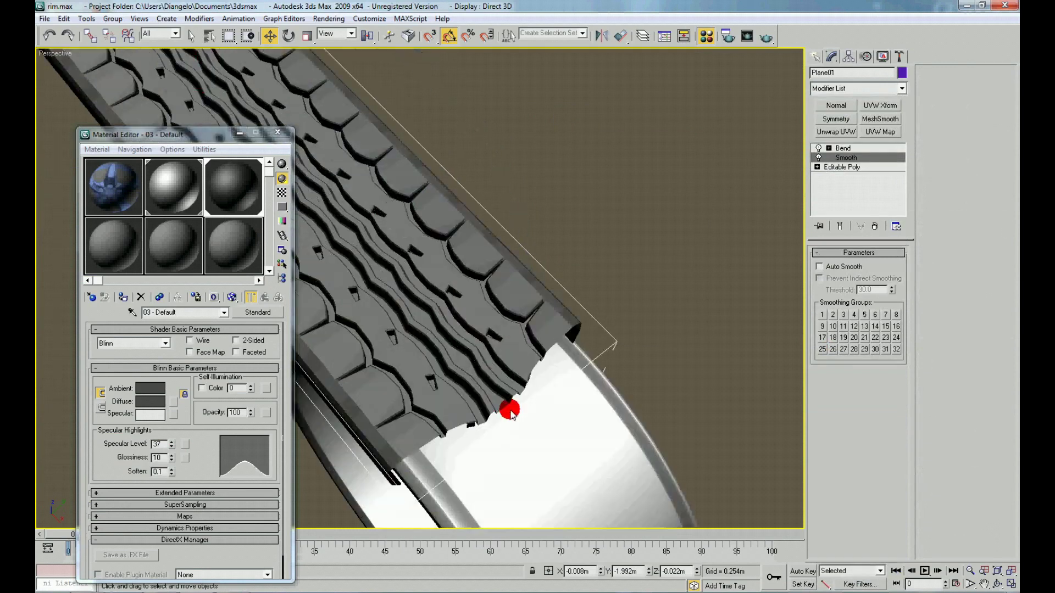
pyautogui.click(831, 268)
pyautogui.moveTo(655, 318)
pyautogui.keyDown('alt'); pyautogui.mouseDown(button='middle')
pyautogui.moveTo(652, 334)
pyautogui.moveTo(641, 305)
pyautogui.mouseUp(button='middle'); pyautogui.keyUp('alt')
pyautogui.rightClick(627, 290)
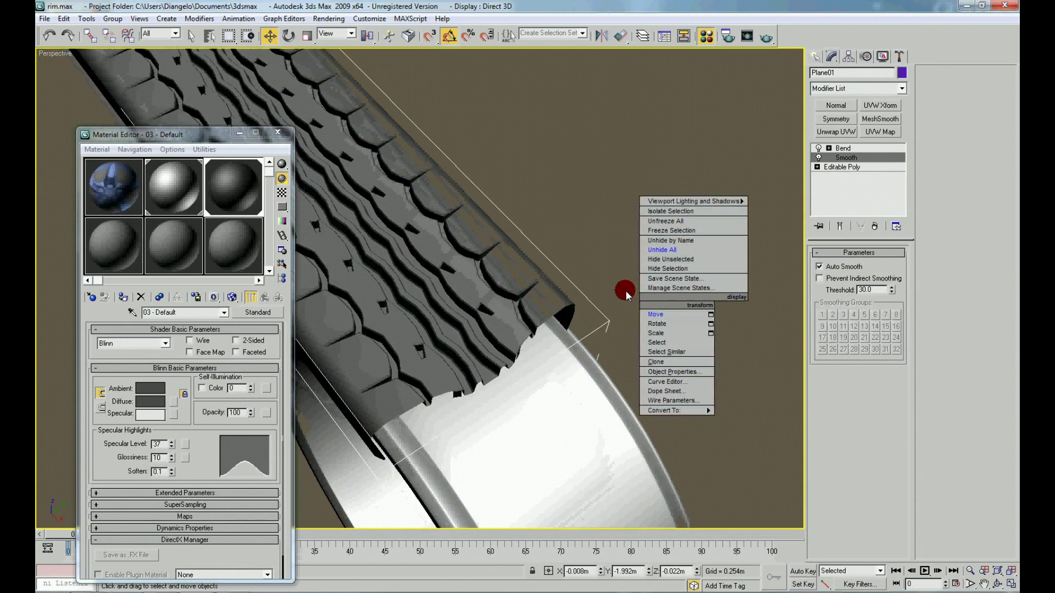
pyautogui.scroll(-5, 778, 167)
pyautogui.click(712, 217)
pyautogui.moveTo(712, 218)
pyautogui.keyDown('alt'); pyautogui.mouseDown(button='middle')
pyautogui.moveTo(657, 311)
pyautogui.moveTo(592, 286)
pyautogui.moveTo(514, 289)
pyautogui.moveTo(595, 252)
pyautogui.moveTo(576, 285)
pyautogui.moveTo(578, 170)
pyautogui.moveTo(544, 292)
pyautogui.mouseUp(button='middle'); pyautogui.keyUp('alt')
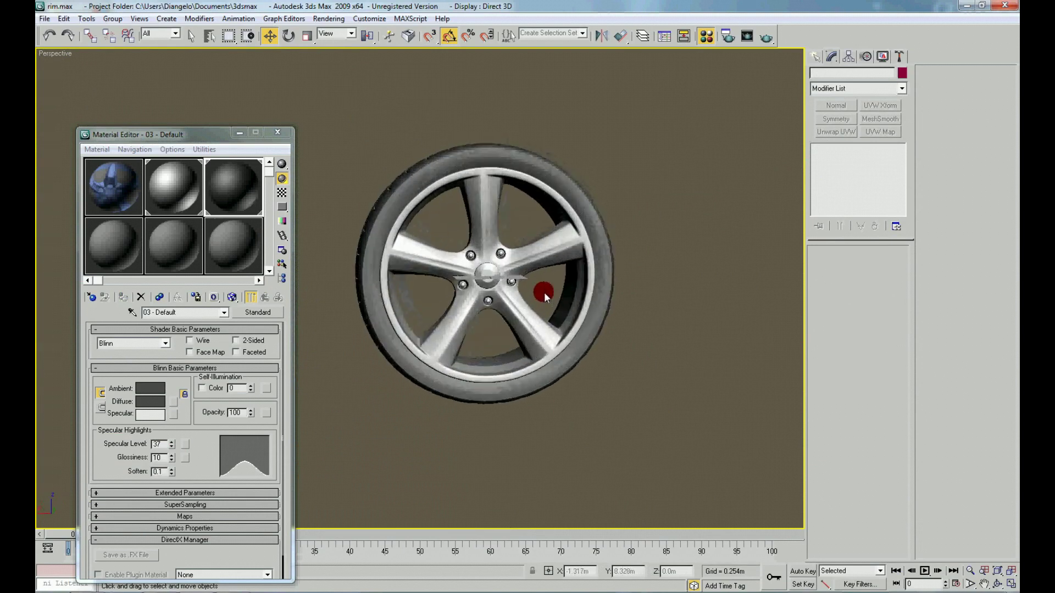
pyautogui.scroll(3, 544, 292)
# Close the Material Editor and reselect the tire at its Smooth level, checking the wireframe overlay
pyautogui.click(272, 141)
pyautogui.keyDown('alt'); pyautogui.moveTo(271, 140); pyautogui.dragTo(410, 122, button='middle'); pyautogui.keyUp('alt')
pyautogui.scroll(3, 410, 122)
pyautogui.scroll(3, 348, 187)
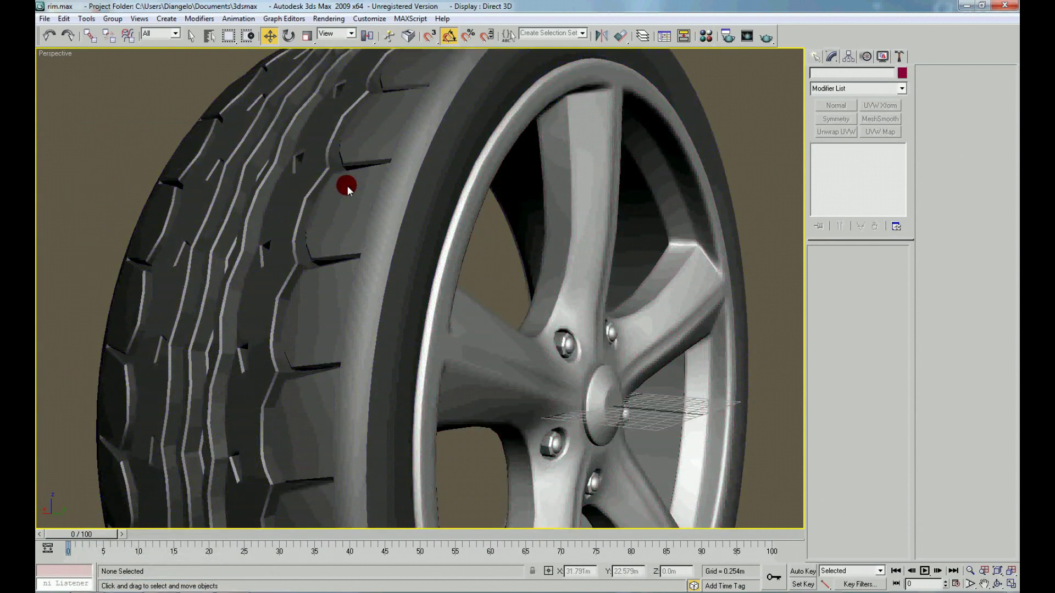
pyautogui.scroll(-5, 351, 162)
pyautogui.press('F4')
pyautogui.click(380, 212)
pyautogui.scroll(5, 380, 213)
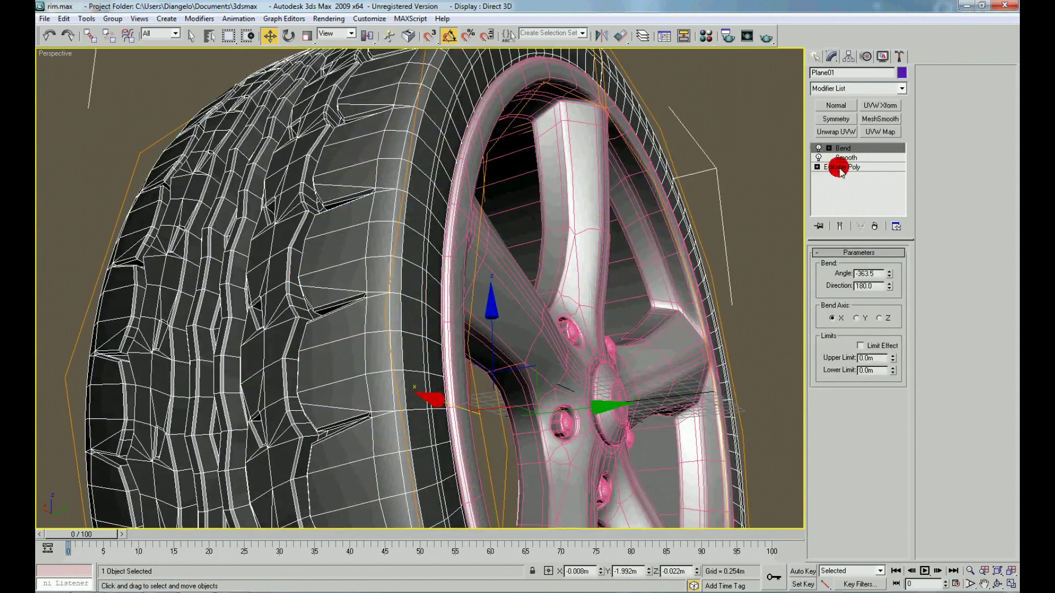
pyautogui.click(844, 157)
pyautogui.moveTo(494, 247)
pyautogui.keyDown('alt'); pyautogui.mouseDown(button='middle')
pyautogui.moveTo(490, 365)
pyautogui.moveTo(527, 352)
pyautogui.mouseUp(button='middle'); pyautogui.keyUp('alt')
pyautogui.press('F4')
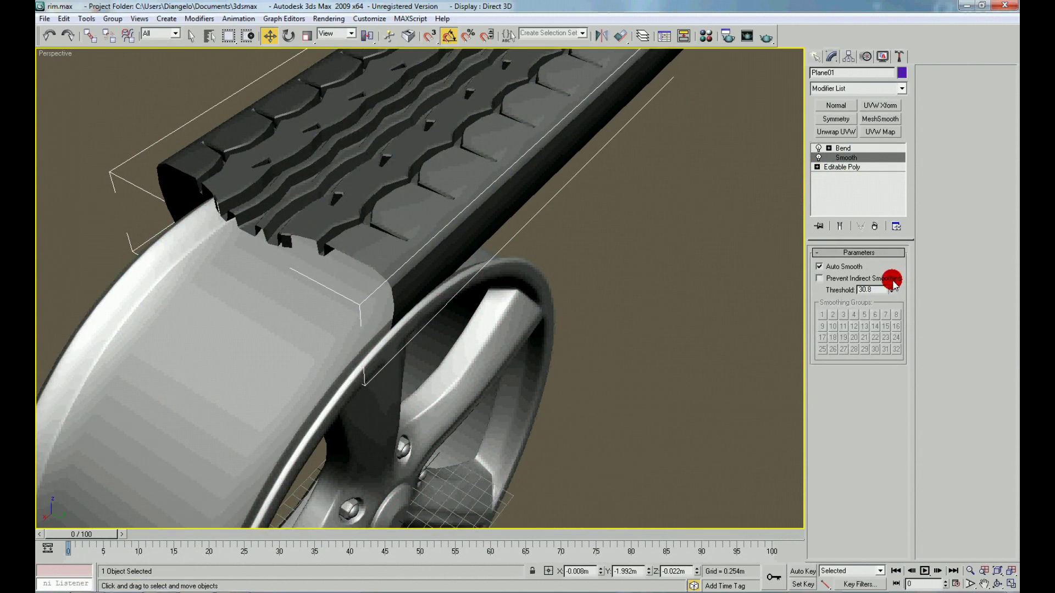
# Raise the Smooth threshold to about 36 and compare it with the bent tire result
pyautogui.moveTo(894, 271); pyautogui.dragTo(895, 253)
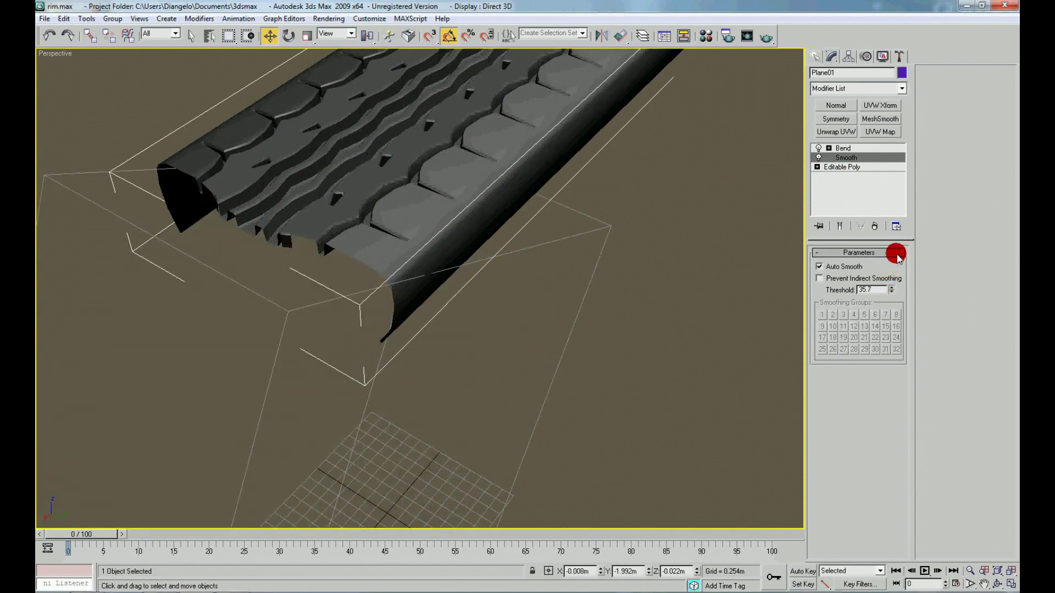
pyautogui.keyDown('alt'); pyautogui.moveTo(605, 310); pyautogui.dragTo(542, 306, button='middle'); pyautogui.keyUp('alt')
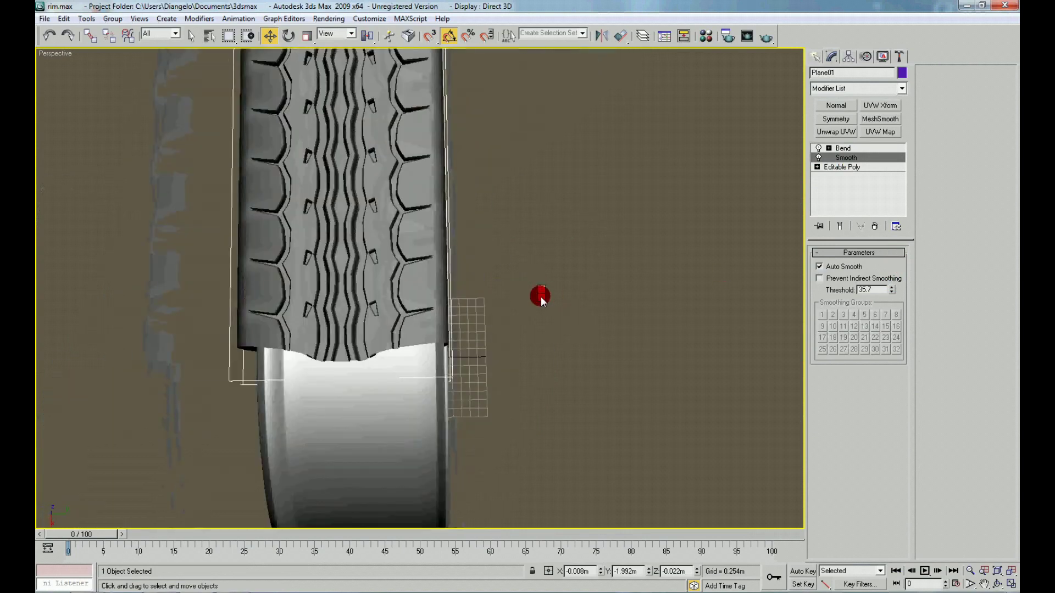
pyautogui.rightClick(510, 276)
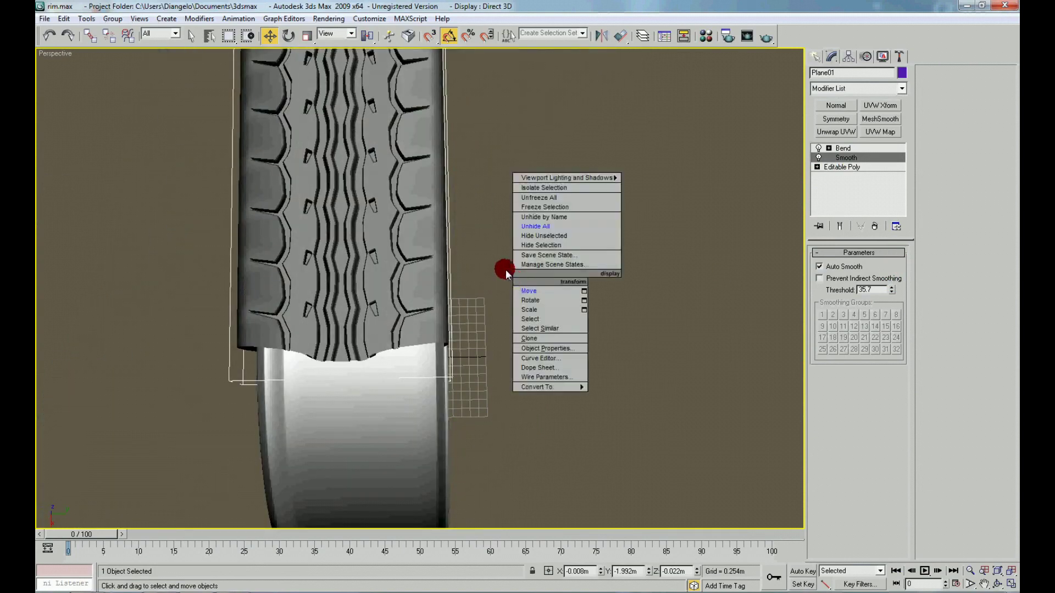
pyautogui.click(843, 148)
pyautogui.moveTo(572, 230)
pyautogui.keyDown('alt'); pyautogui.mouseDown(button='middle')
pyautogui.moveTo(542, 242)
pyautogui.moveTo(566, 265)
pyautogui.moveTo(507, 298)
pyautogui.moveTo(456, 285)
pyautogui.moveTo(496, 301)
pyautogui.mouseUp(button='middle'); pyautogui.keyUp('alt')
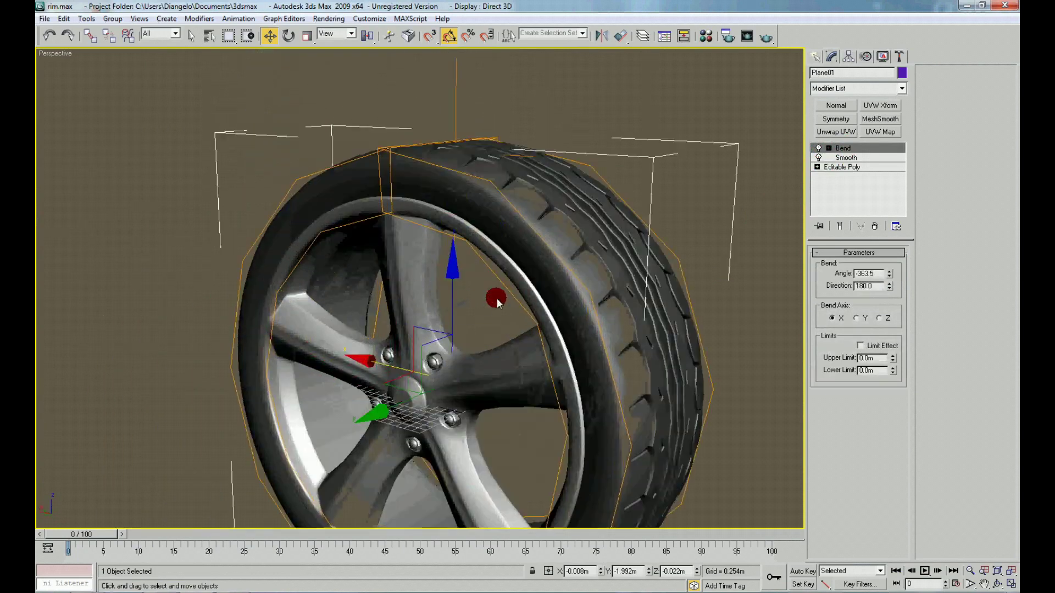
pyautogui.click(879, 159)
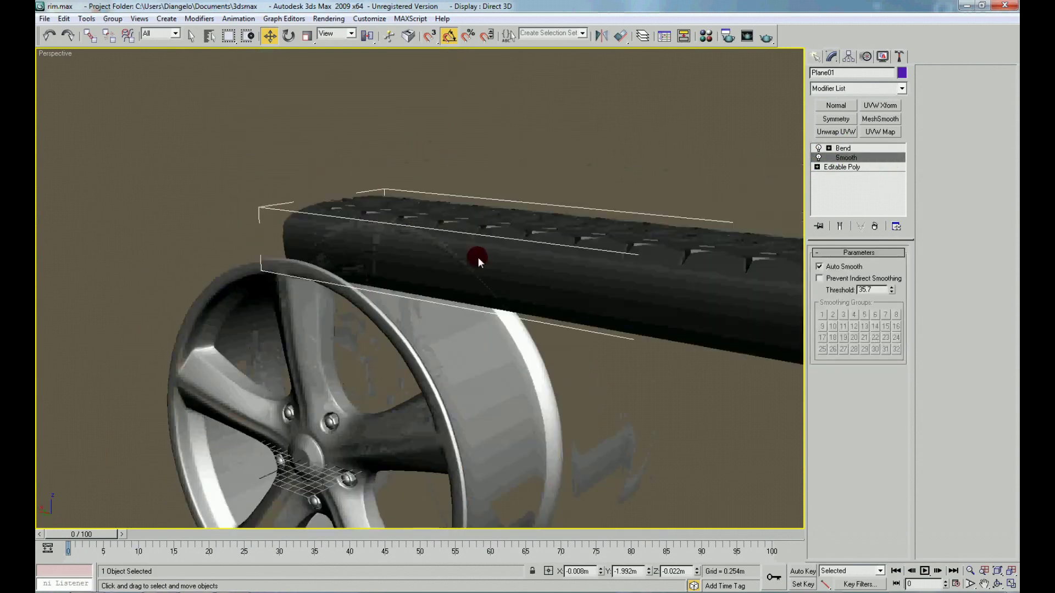
pyautogui.keyDown('alt'); pyautogui.moveTo(478, 257); pyautogui.dragTo(452, 318, button='middle'); pyautogui.keyUp('alt')
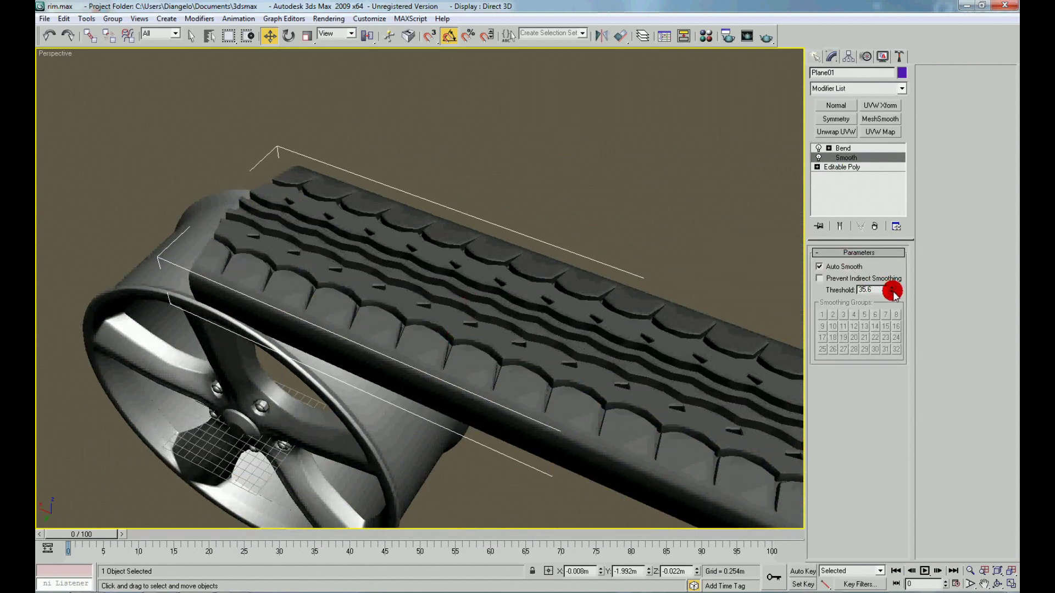
# Deselect, view the rim from the front with wireframe shown, and reselect the tire
pyautogui.rightClick(669, 258)
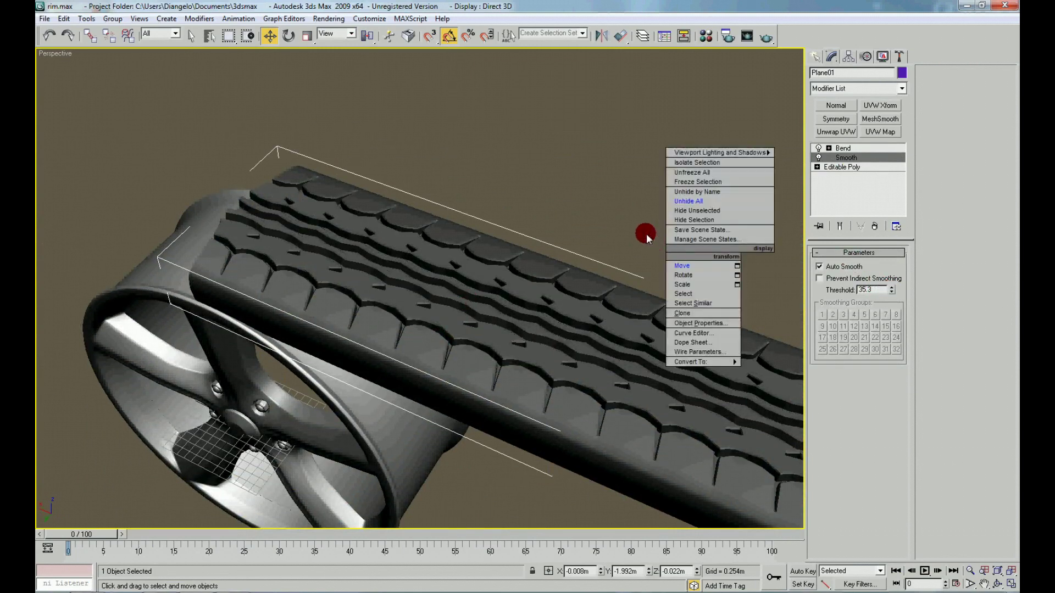
pyautogui.click(682, 216)
pyautogui.scroll(-3, 653, 207)
pyautogui.scroll(-2, 632, 230)
pyautogui.moveTo(534, 298)
pyautogui.keyDown('alt'); pyautogui.mouseDown(button='middle')
pyautogui.moveTo(581, 297)
pyautogui.moveTo(657, 266)
pyautogui.moveTo(765, 258)
pyautogui.moveTo(536, 292)
pyautogui.moveTo(466, 283)
pyautogui.moveTo(502, 229)
pyautogui.moveTo(404, 286)
pyautogui.moveTo(414, 288)
pyautogui.mouseUp(button='middle'); pyautogui.keyUp('alt')
pyautogui.press('F4')
pyautogui.scroll(2, 495, 230)
pyautogui.scroll(2, 515, 262)
pyautogui.click(515, 262)
# Squash the tire slightly along Y with non-uniform scale, then zoom out to the whole wheel
pyautogui.moveTo(499, 283); pyautogui.dragTo(500, 283)
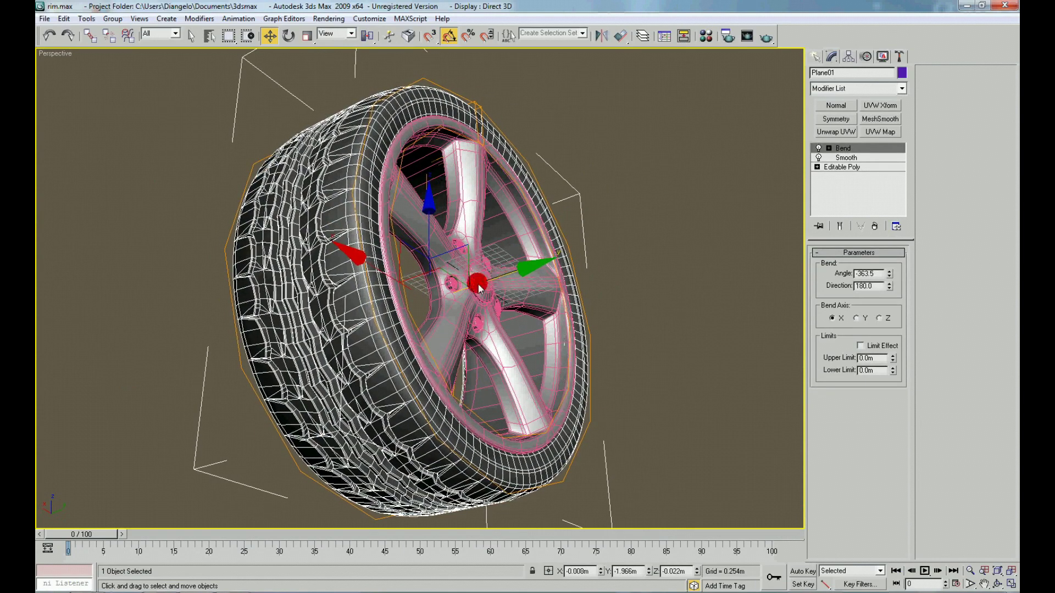
pyautogui.keyDown('alt'); pyautogui.moveTo(479, 287); pyautogui.dragTo(540, 282, button='middle'); pyautogui.keyUp('alt')
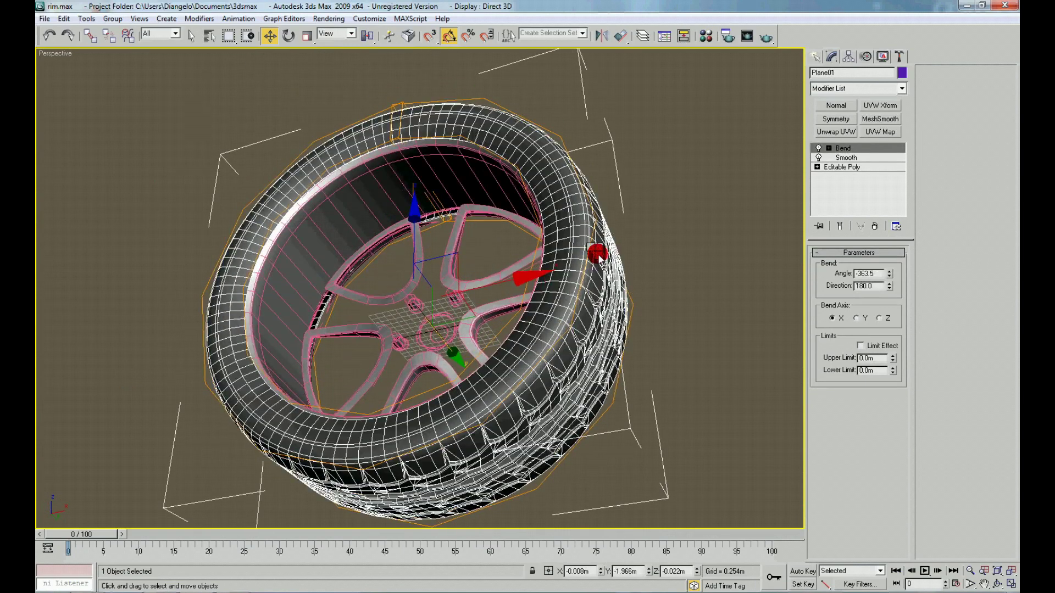
pyautogui.click(610, 283)
pyautogui.keyDown('alt'); pyautogui.moveTo(608, 285); pyautogui.dragTo(447, 283, button='middle'); pyautogui.keyUp('alt')
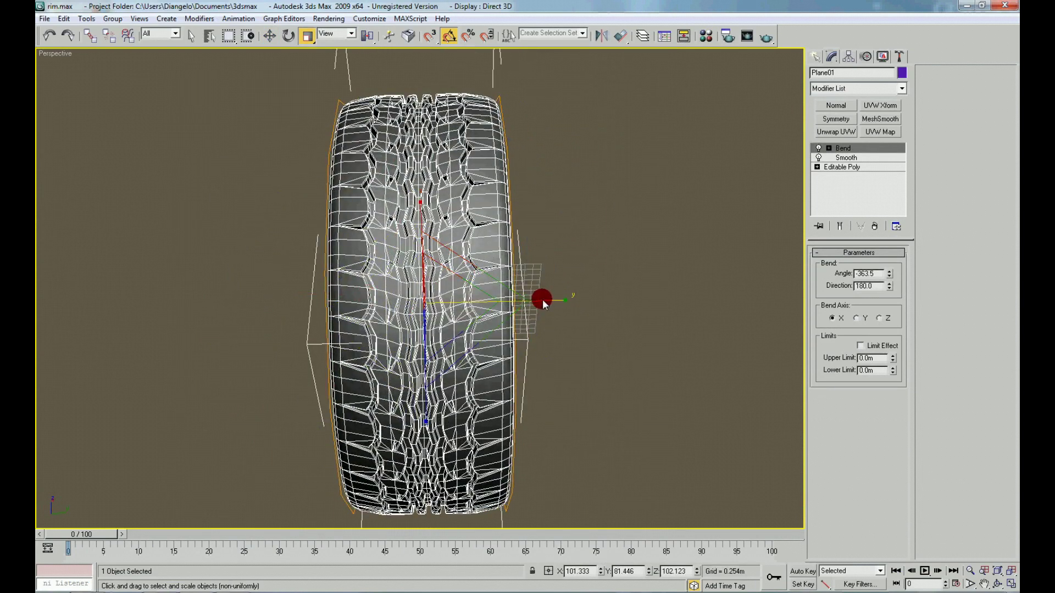
pyautogui.moveTo(543, 299); pyautogui.dragTo(540, 299)
pyautogui.moveTo(540, 299)
pyautogui.keyDown('alt'); pyautogui.mouseDown(button='middle')
pyautogui.moveTo(500, 307)
pyautogui.moveTo(489, 294)
pyautogui.mouseUp(button='middle'); pyautogui.keyUp('alt')
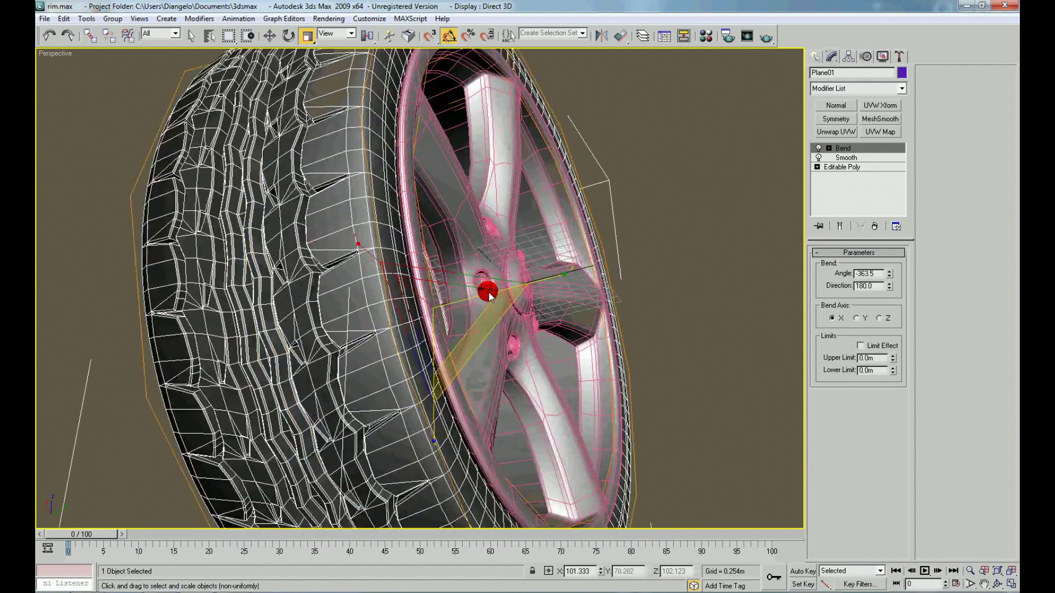
pyautogui.press('e')
pyautogui.rightClick(487, 257)
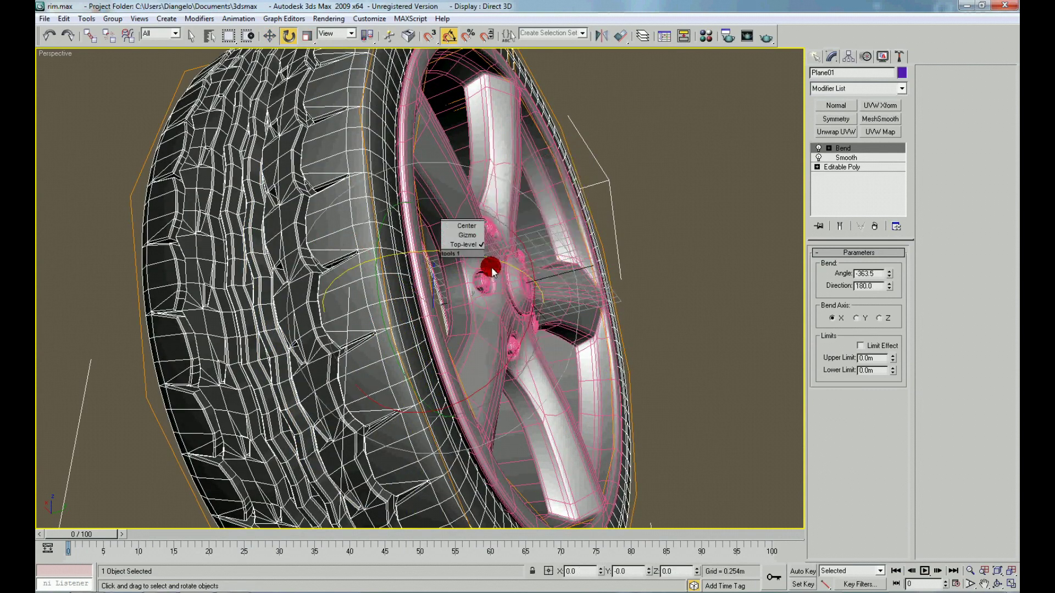
pyautogui.moveTo(493, 292)
pyautogui.keyDown('alt'); pyautogui.mouseDown(button='middle')
pyautogui.moveTo(502, 288)
pyautogui.moveTo(501, 305)
pyautogui.mouseUp(button='middle'); pyautogui.keyUp('alt')
pyautogui.hotkey('shift', 'z')
pyautogui.hotkey('shift', 'z')
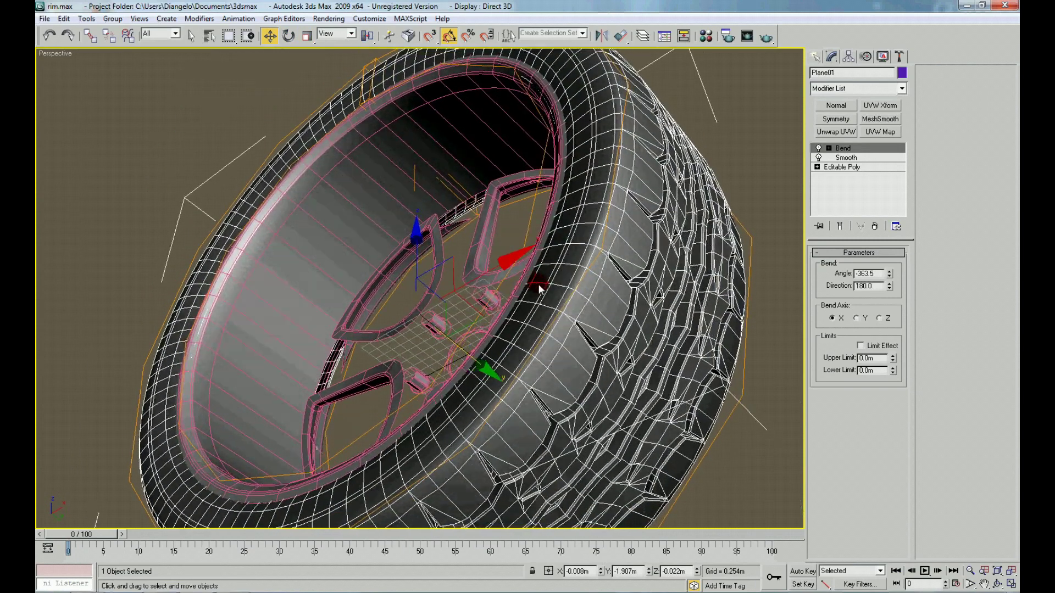
pyautogui.hotkey('shift', 'z')
# Push Cylinder05's outer lip vertices outward, then return to object level and deselect everything
pyautogui.click(510, 217)
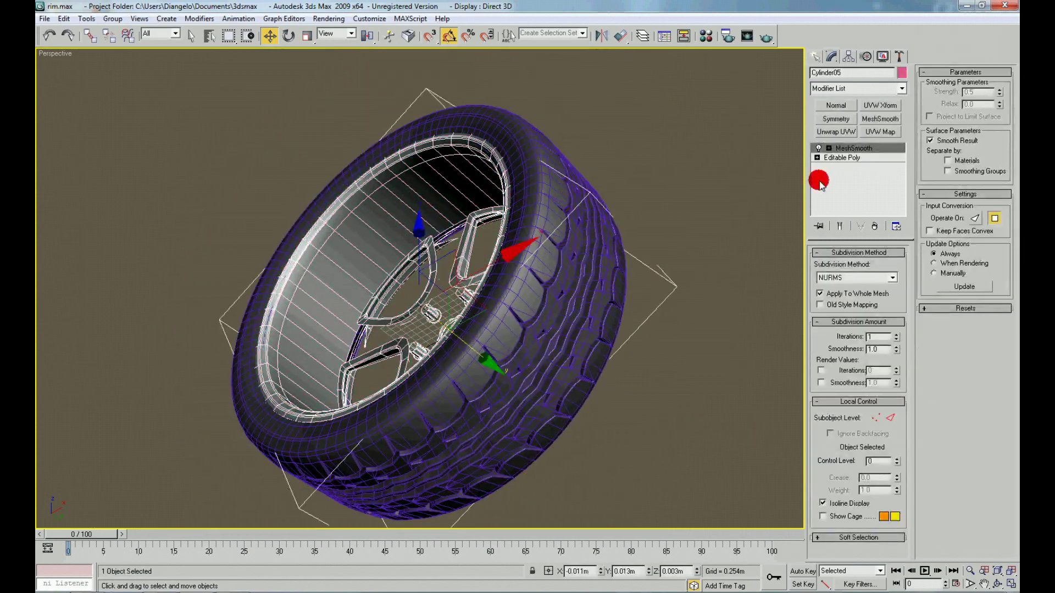
pyautogui.click(849, 159)
pyautogui.keyDown('alt'); pyautogui.moveTo(687, 302); pyautogui.dragTo(488, 236, button='middle'); pyautogui.keyUp('alt')
pyautogui.rightClick(485, 232)
pyautogui.click(471, 211)
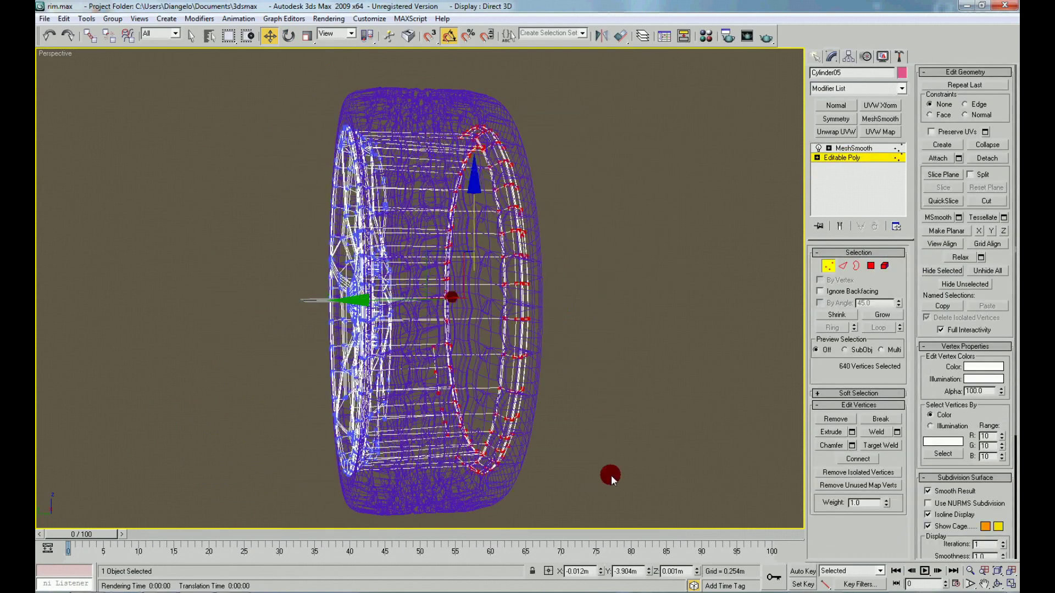
pyautogui.keyDown('alt'); pyautogui.moveTo(611, 475); pyautogui.dragTo(525, 363, button='middle'); pyautogui.keyUp('alt')
pyautogui.scroll(3, 419, 315)
pyautogui.moveTo(419, 315)
pyautogui.keyDown('alt'); pyautogui.mouseDown(button='middle')
pyautogui.moveTo(400, 335)
pyautogui.moveTo(395, 322)
pyautogui.mouseUp(button='middle'); pyautogui.keyUp('alt')
pyautogui.moveTo(413, 312); pyautogui.dragTo(416, 314)
pyautogui.rightClick(503, 322)
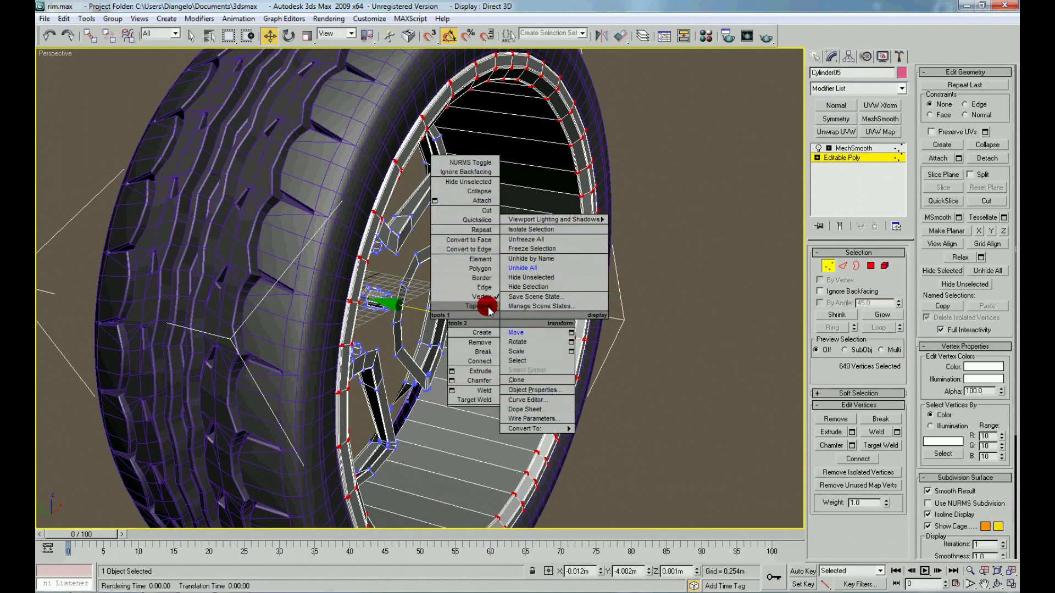
pyautogui.click(488, 309)
pyautogui.click(676, 304)
pyautogui.moveTo(677, 304)
pyautogui.keyDown('alt'); pyautogui.mouseDown(button='middle')
pyautogui.moveTo(663, 400)
pyautogui.moveTo(436, 396)
pyautogui.mouseUp(button='middle'); pyautogui.keyUp('alt')
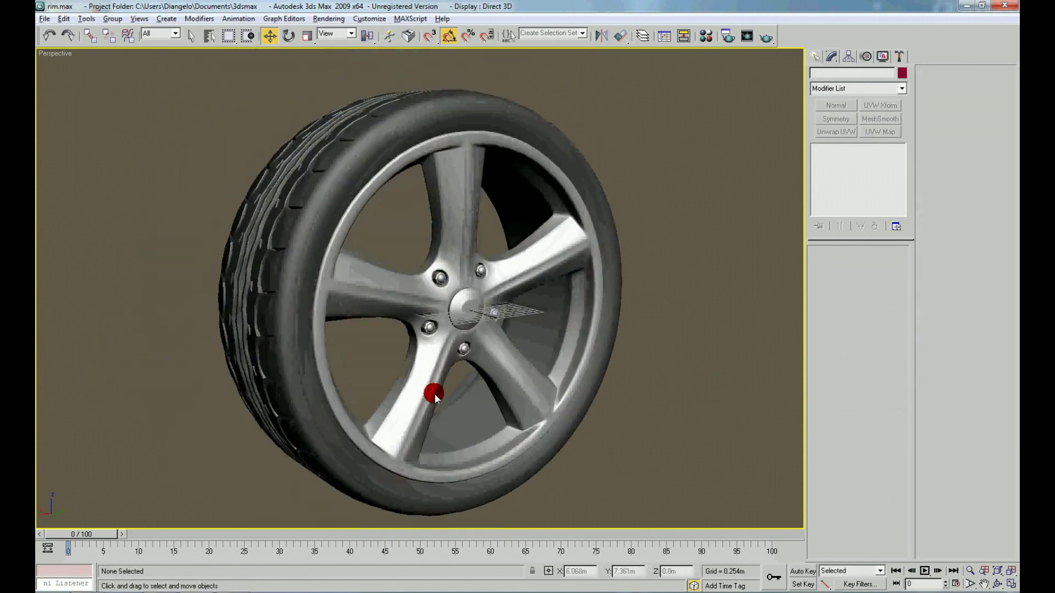